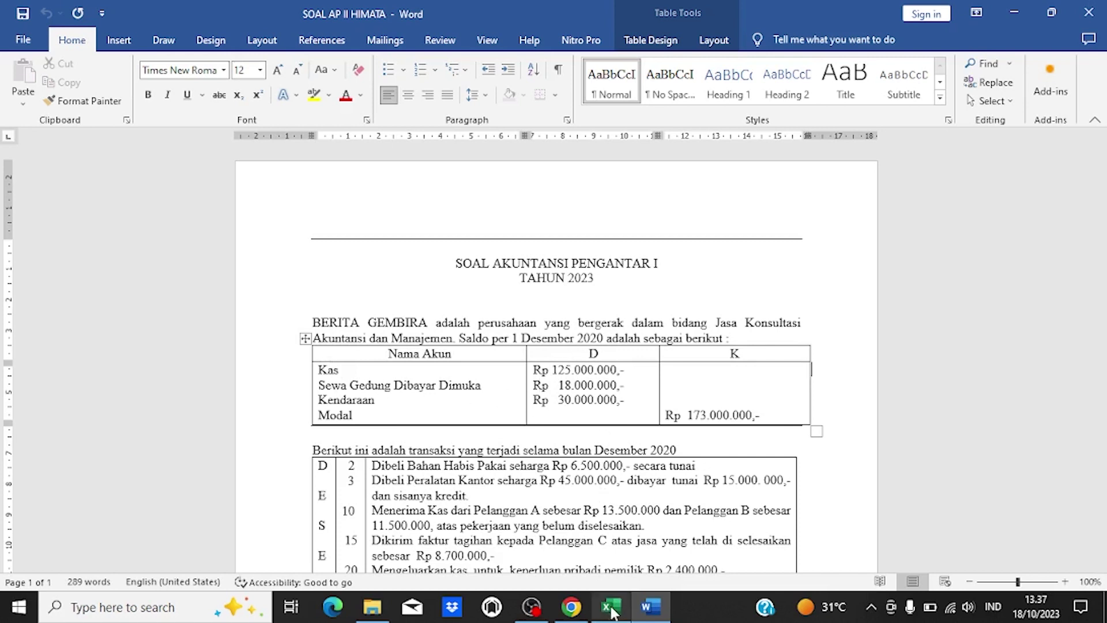
Step: Switch to the JAWABAN AP HIMATA workbook in Excel and compare the KAS ledger's opening balance with the Word question document
{"action": "mouse_move", "coordinate": [613, 612]}
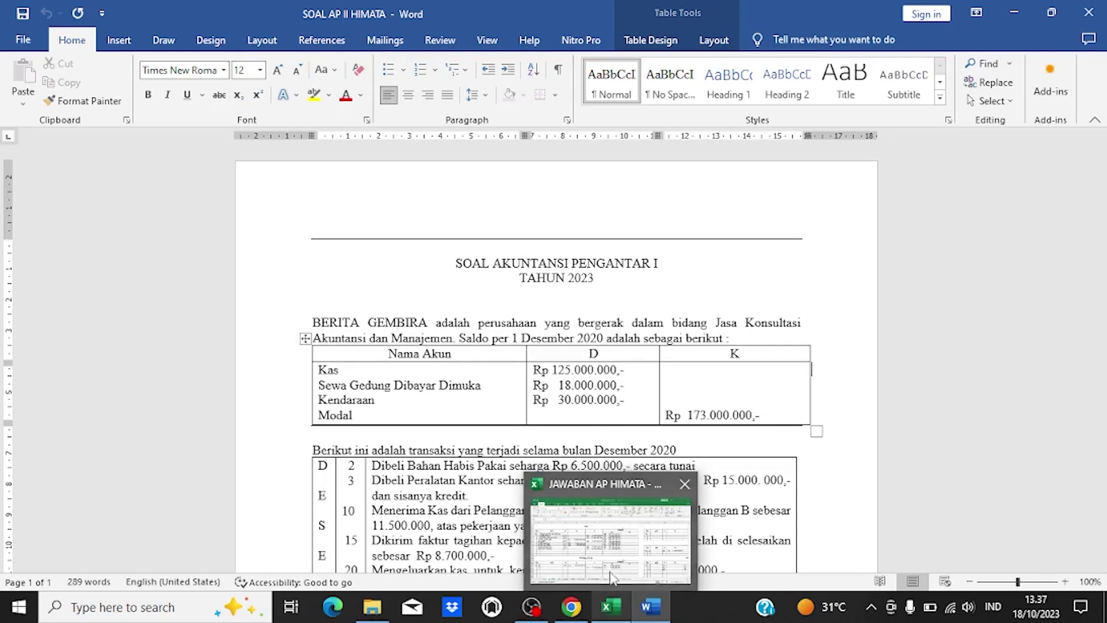
{"action": "left_click", "coordinate": [613, 555]}
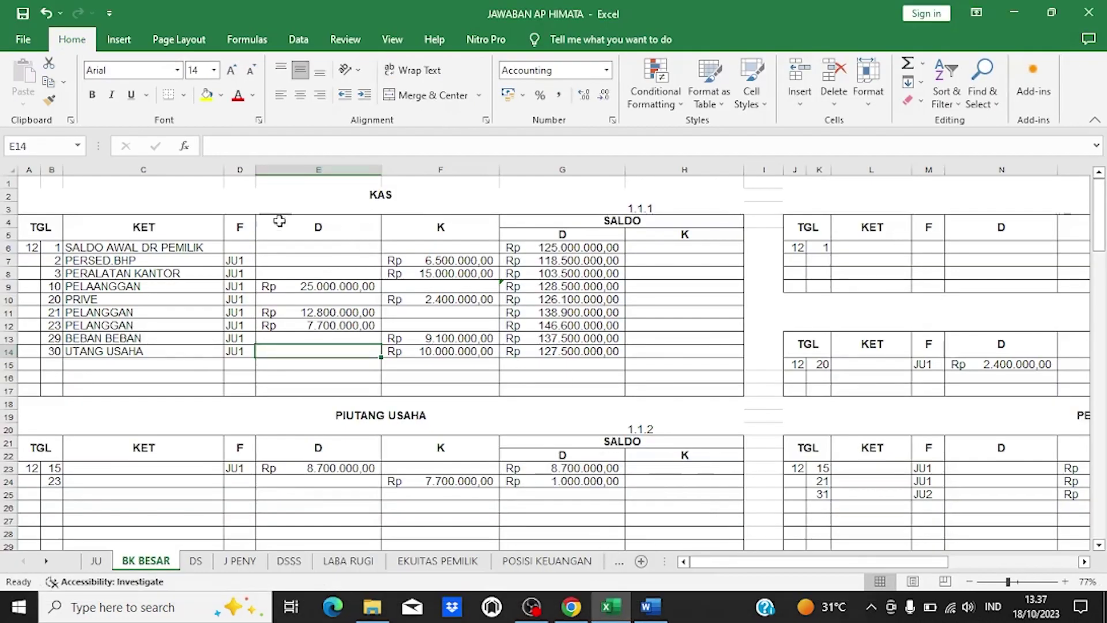
{"action": "left_click", "coordinate": [196, 248]}
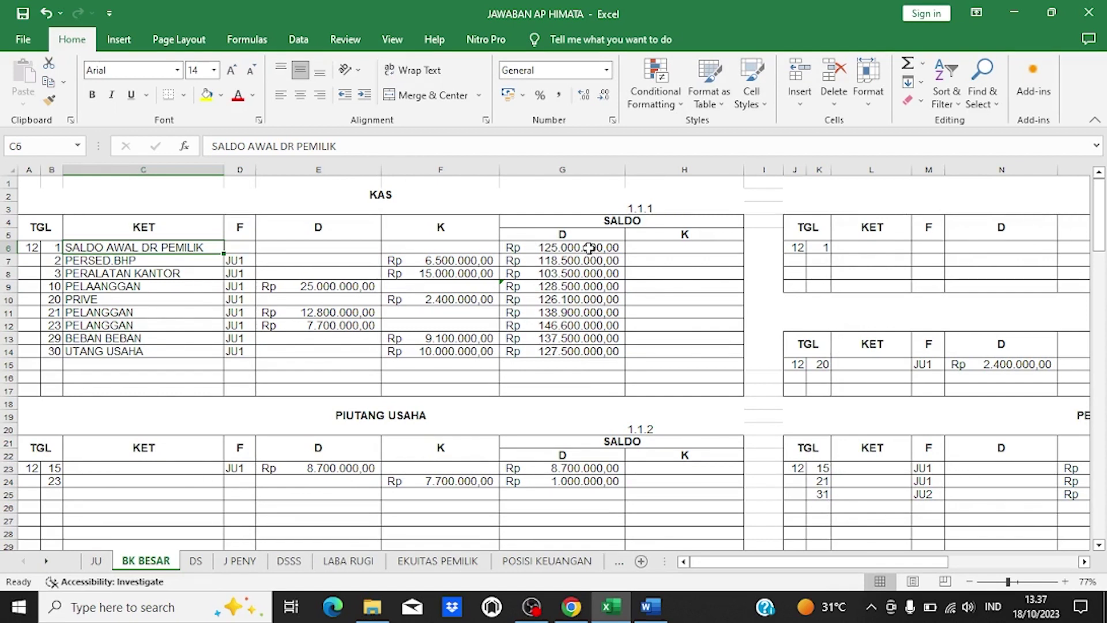
{"action": "left_click", "coordinate": [575, 252]}
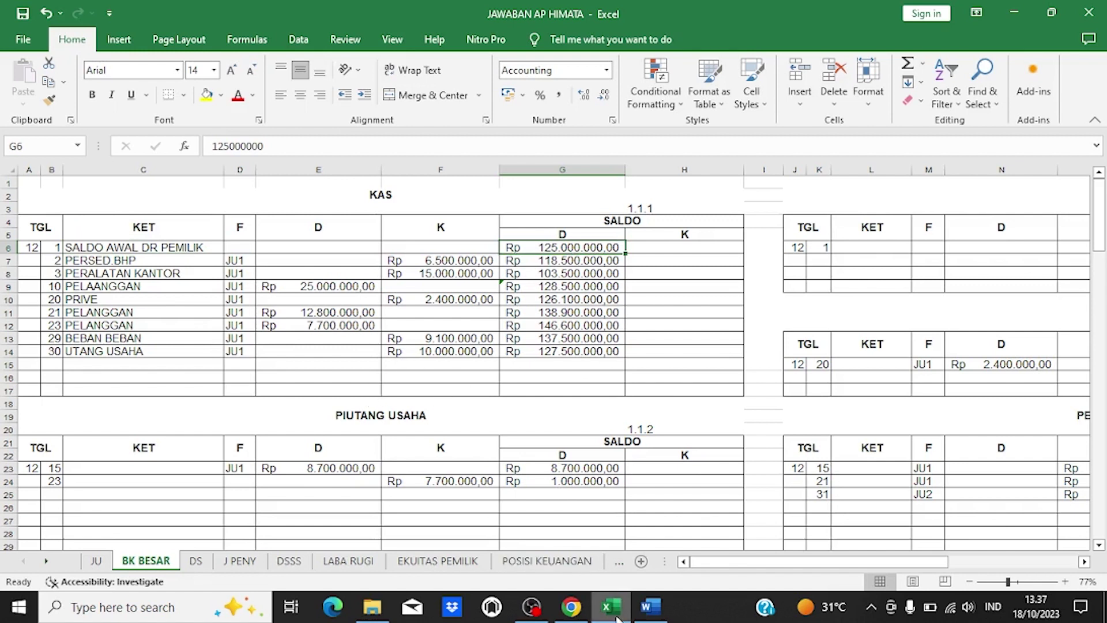
{"action": "left_click", "coordinate": [649, 608]}
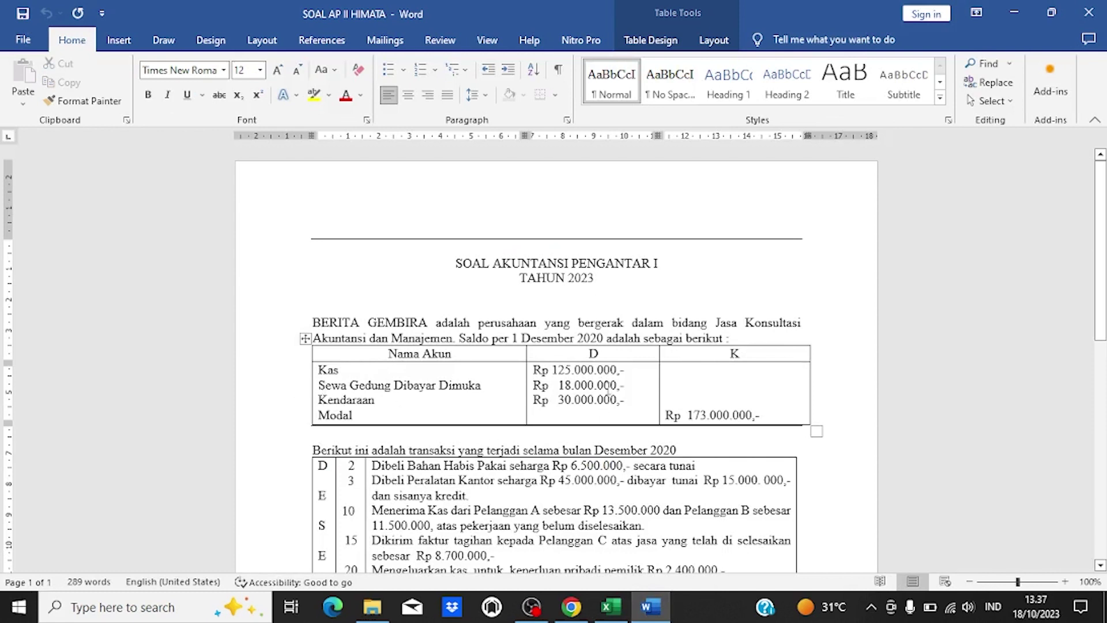
{"action": "left_click", "coordinate": [612, 606]}
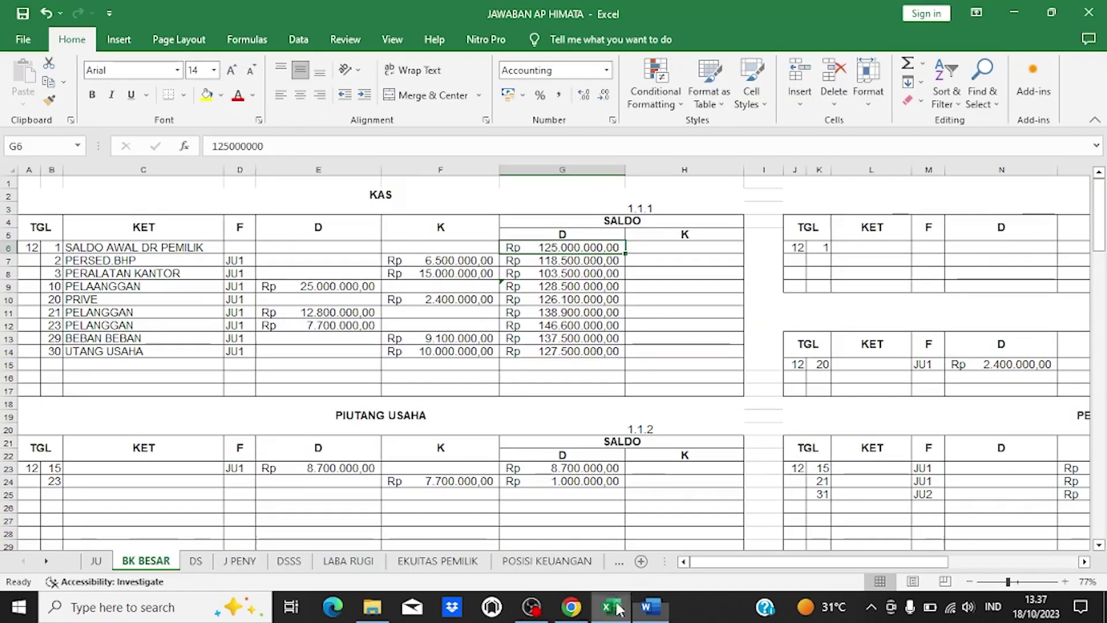
Step: Search the BK BESAR sheet for "sewa g d" and select the opening debit balance in that ledger
{"action": "left_click", "coordinate": [983, 98]}
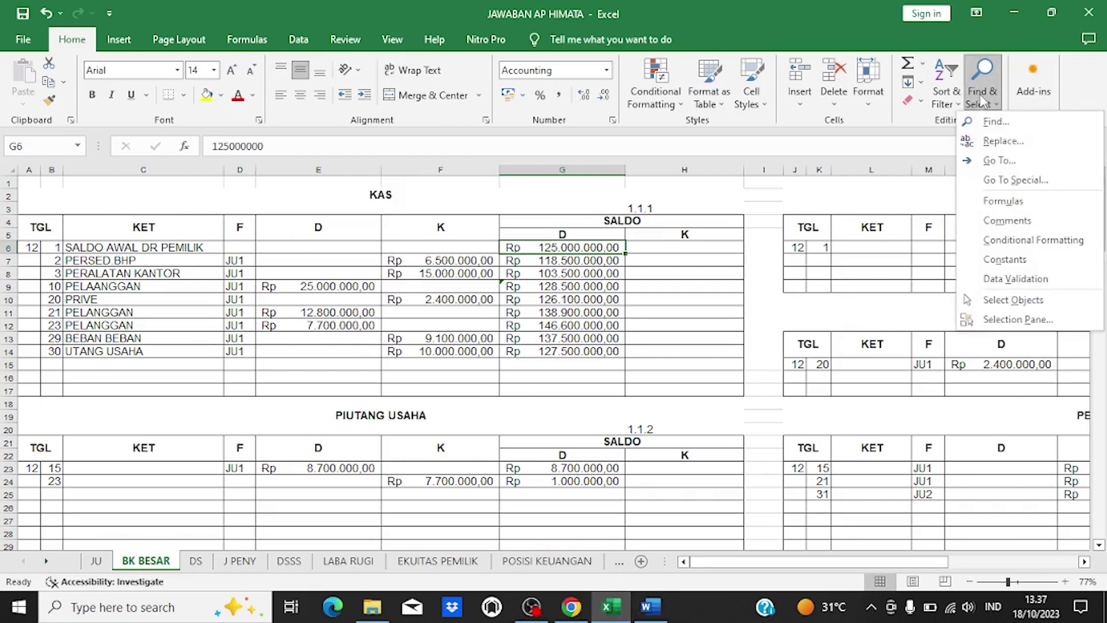
{"action": "left_click", "coordinate": [981, 124]}
{"action": "type", "text": "sewa g d"}
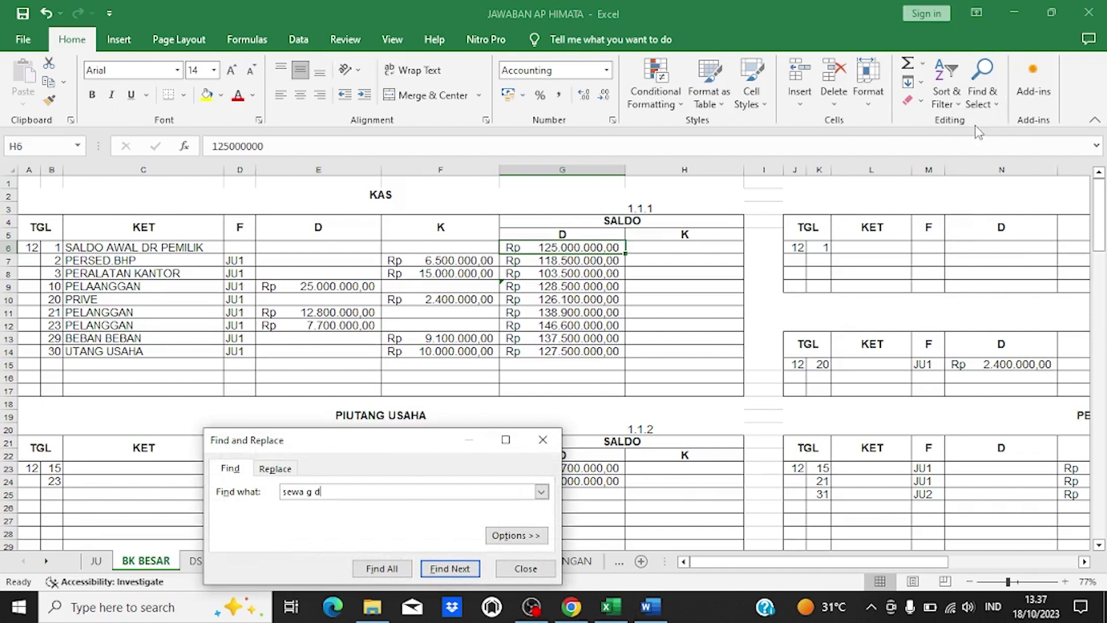
{"action": "key", "text": "Return"}
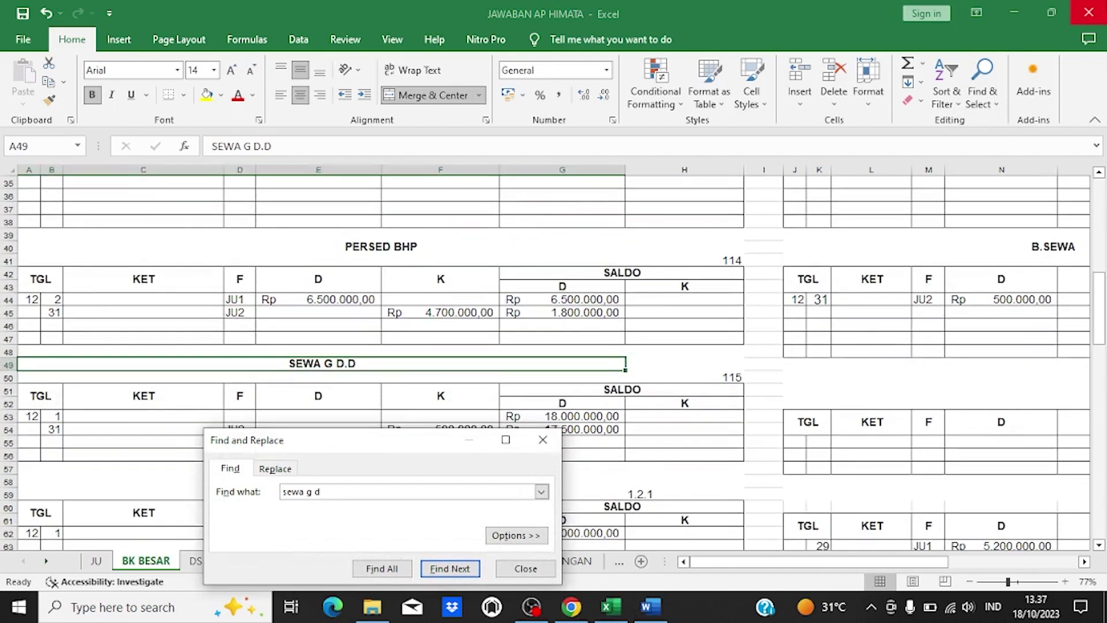
{"action": "left_click", "coordinate": [542, 440]}
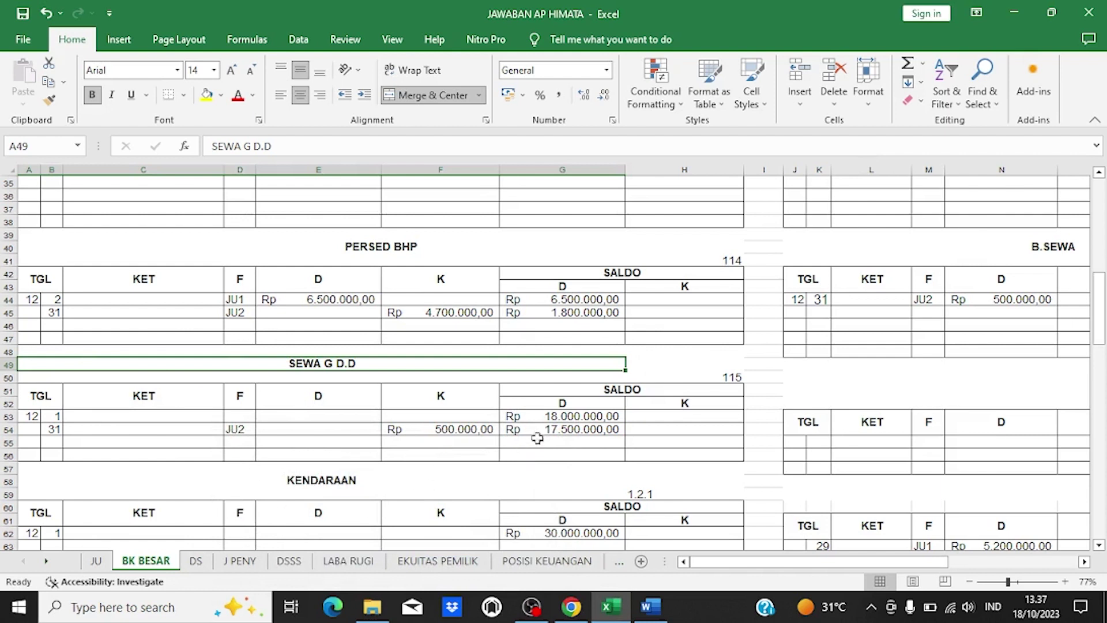
{"action": "left_click", "coordinate": [570, 415]}
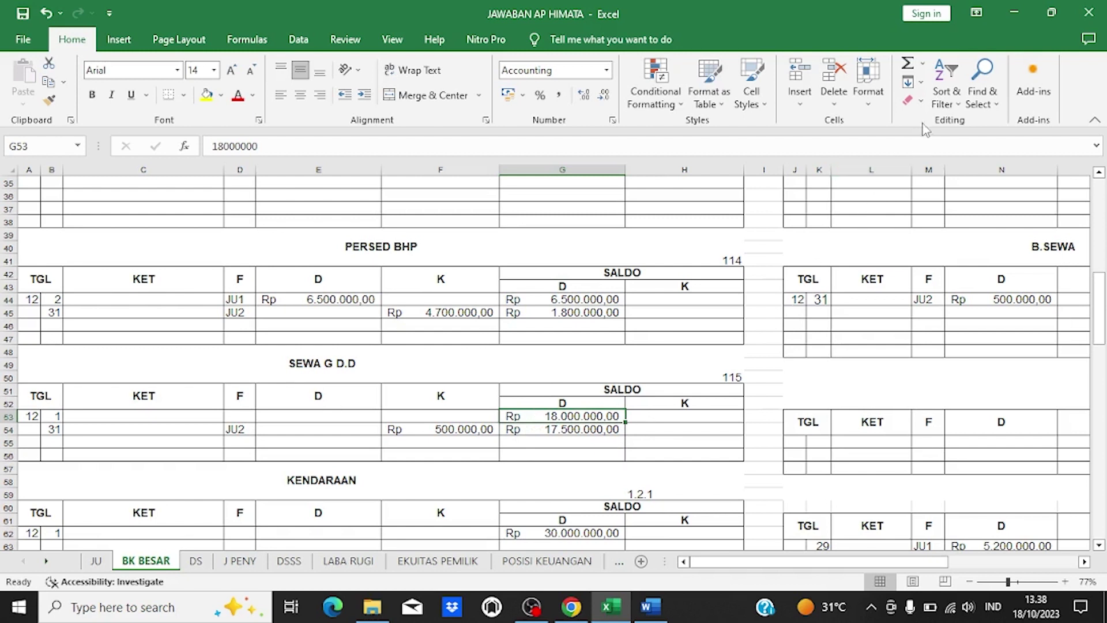
Step: Search the BK BESAR sheet for "kendaraan" and examine the opening balance of the vehicle ledger
{"action": "left_click", "coordinate": [984, 86]}
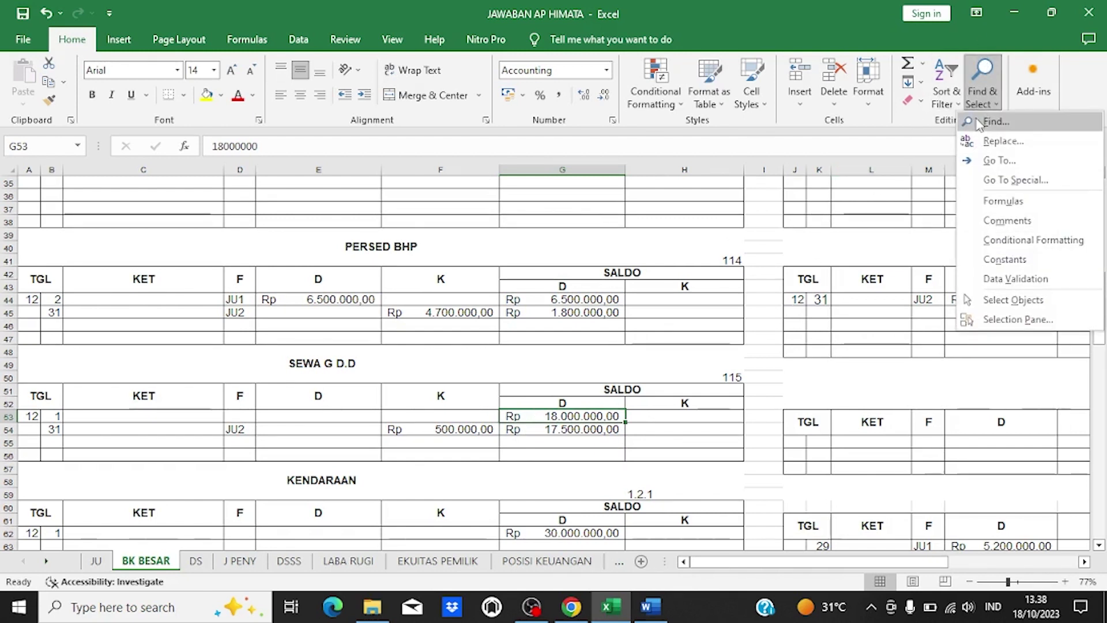
{"action": "left_click", "coordinate": [981, 117]}
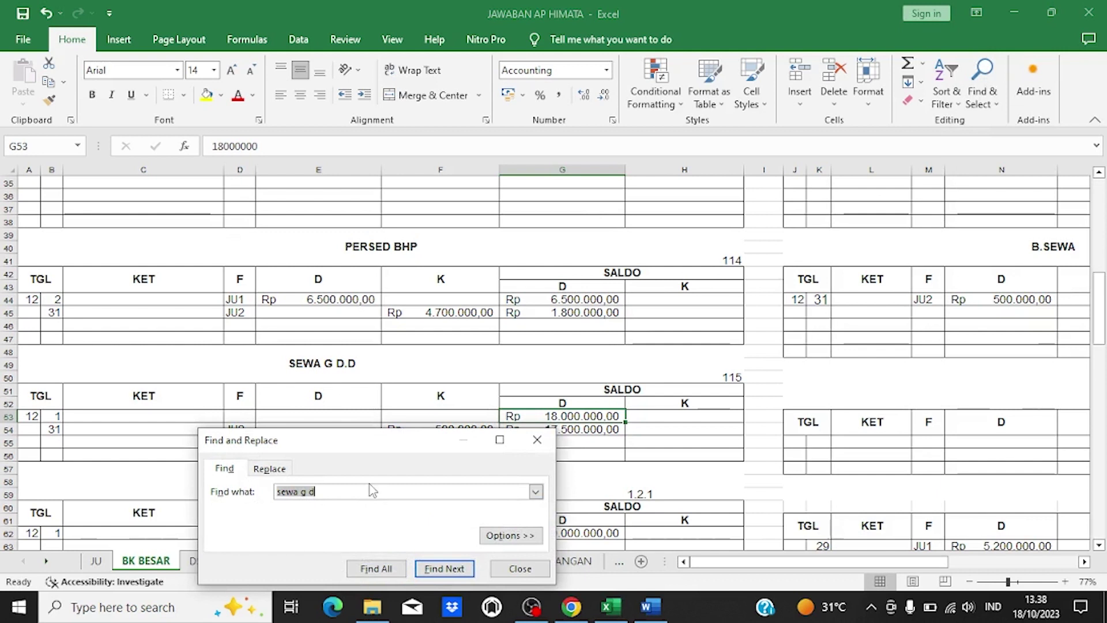
{"action": "type", "text": "kendaraan"}
{"action": "key", "text": "Return"}
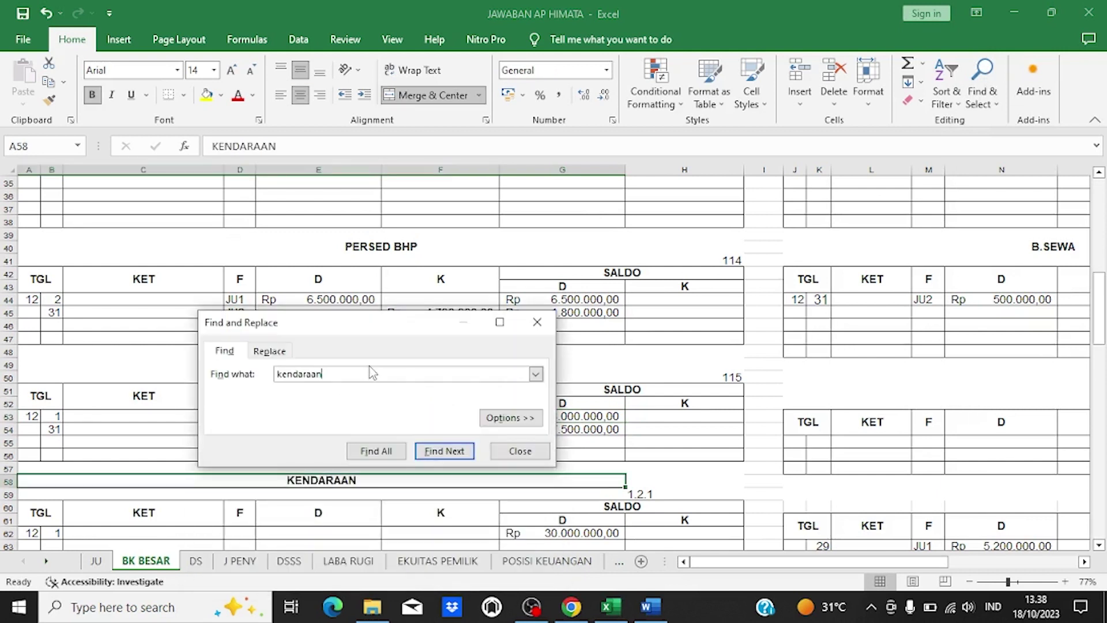
{"action": "left_click", "coordinate": [552, 325]}
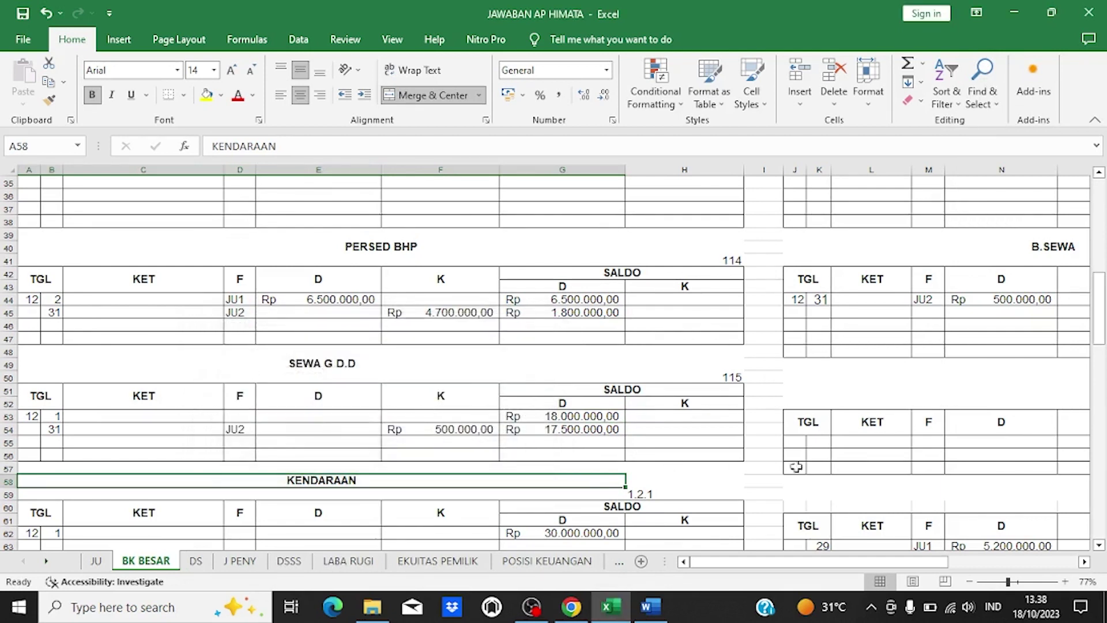
{"action": "scroll", "coordinate": [442, 483], "scroll_direction": "down", "scroll_amount": 1}
{"action": "scroll", "coordinate": [442, 482], "scroll_direction": "down", "scroll_amount": 3}
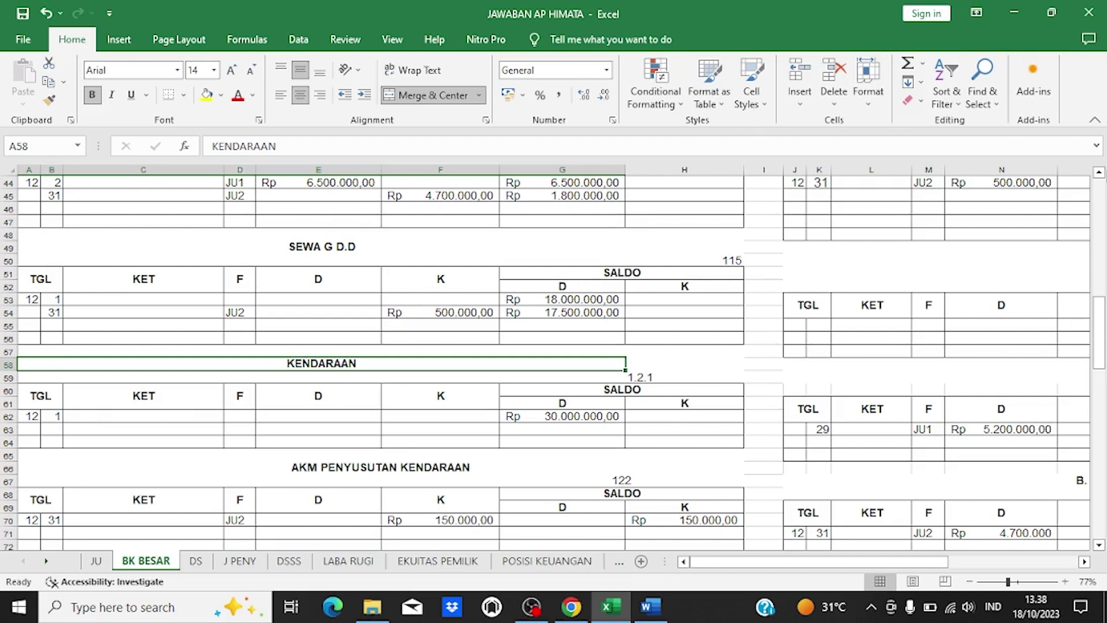
Step: Search the BK BESAR sheet for "modal" and examine the credit balance of the capital ledger
{"action": "left_click", "coordinate": [982, 95]}
{"action": "left_click", "coordinate": [980, 126]}
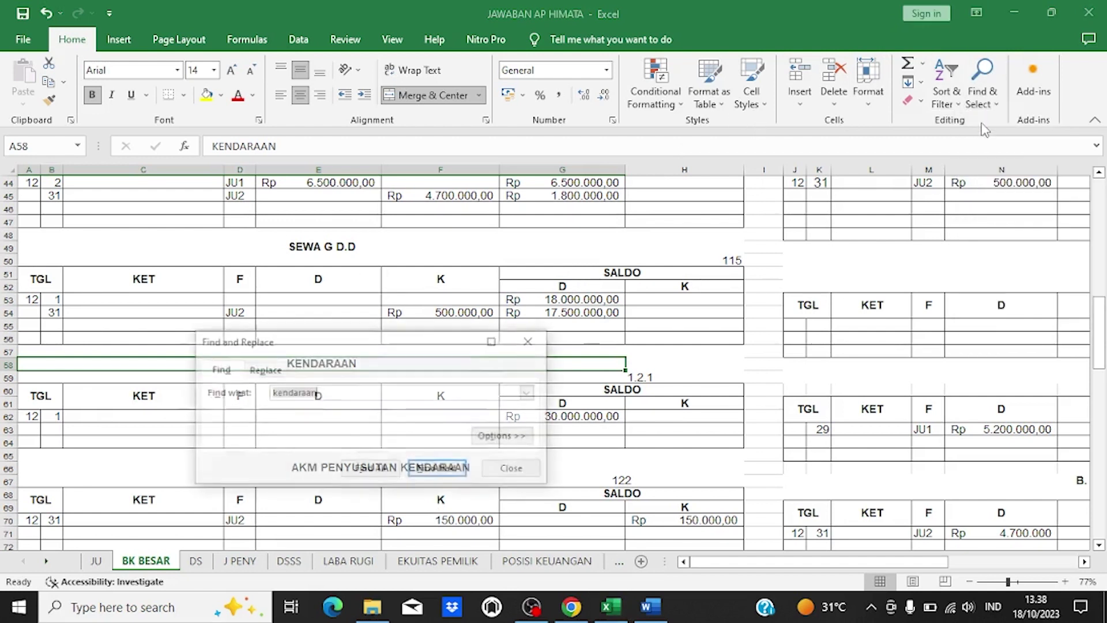
{"action": "type", "text": "moda"}
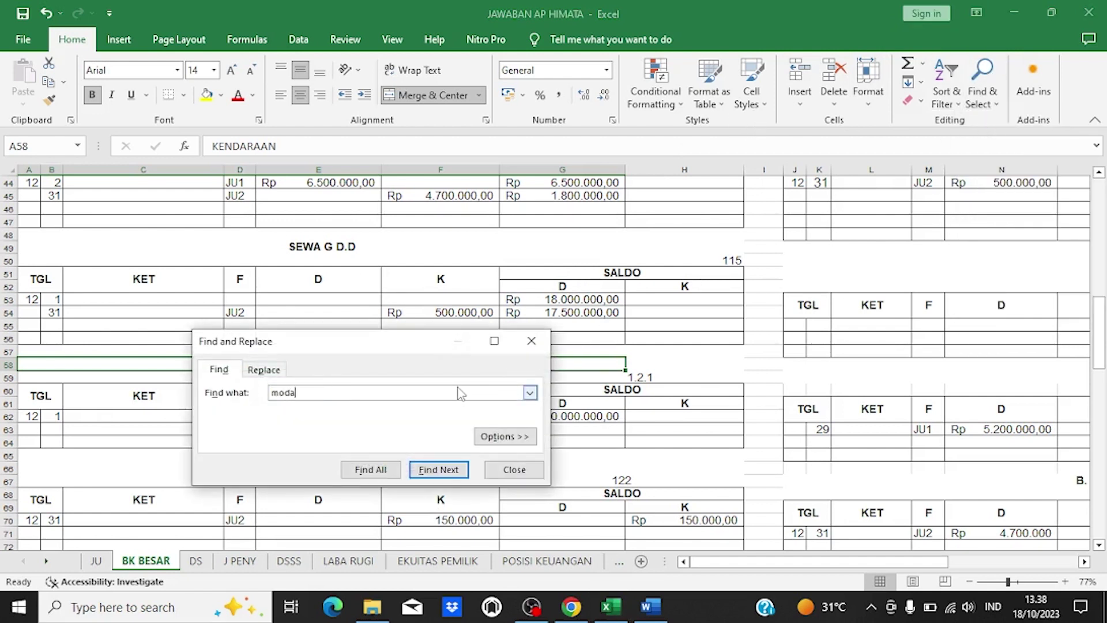
{"action": "type", "text": "l"}
{"action": "key", "text": "Return"}
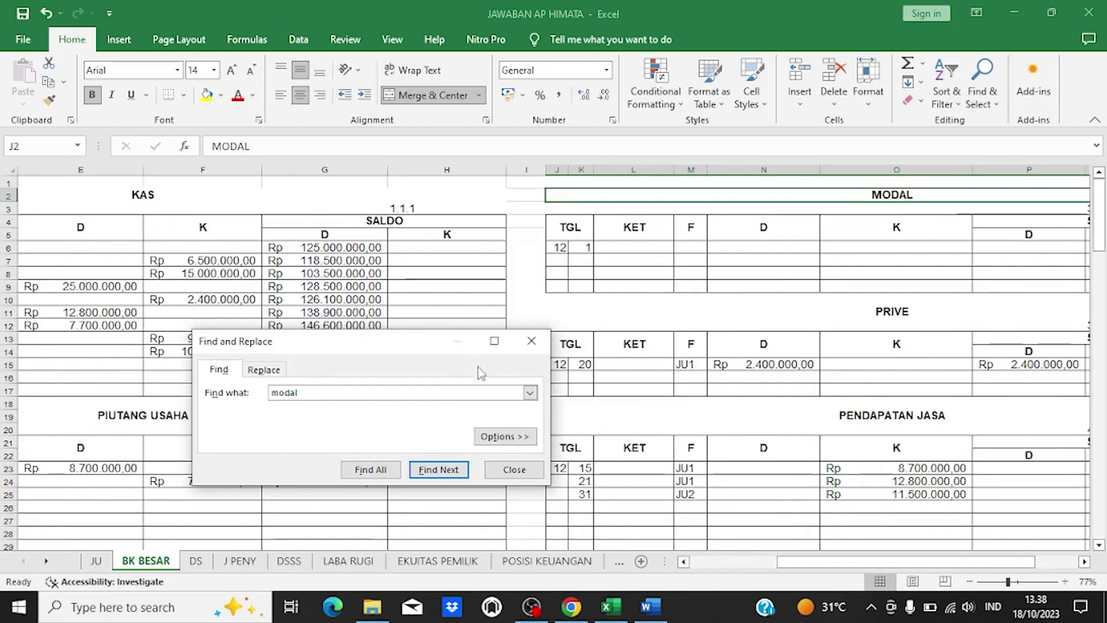
{"action": "left_click_drag", "start_coordinate": [1030, 567], "coordinate": [1064, 567]}
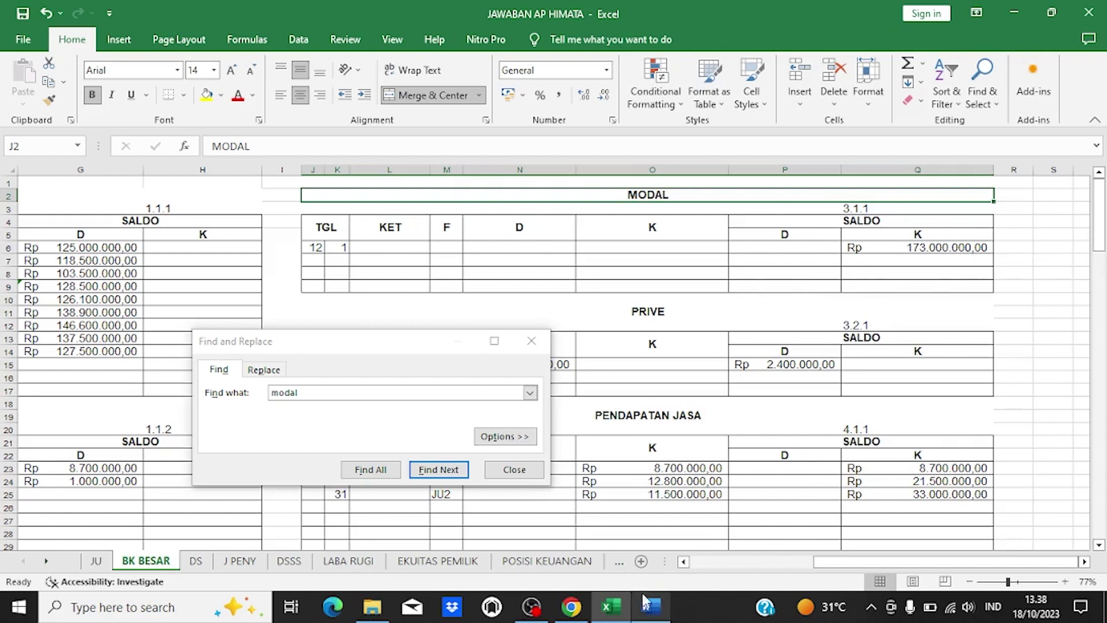
{"action": "key", "text": "Escape"}
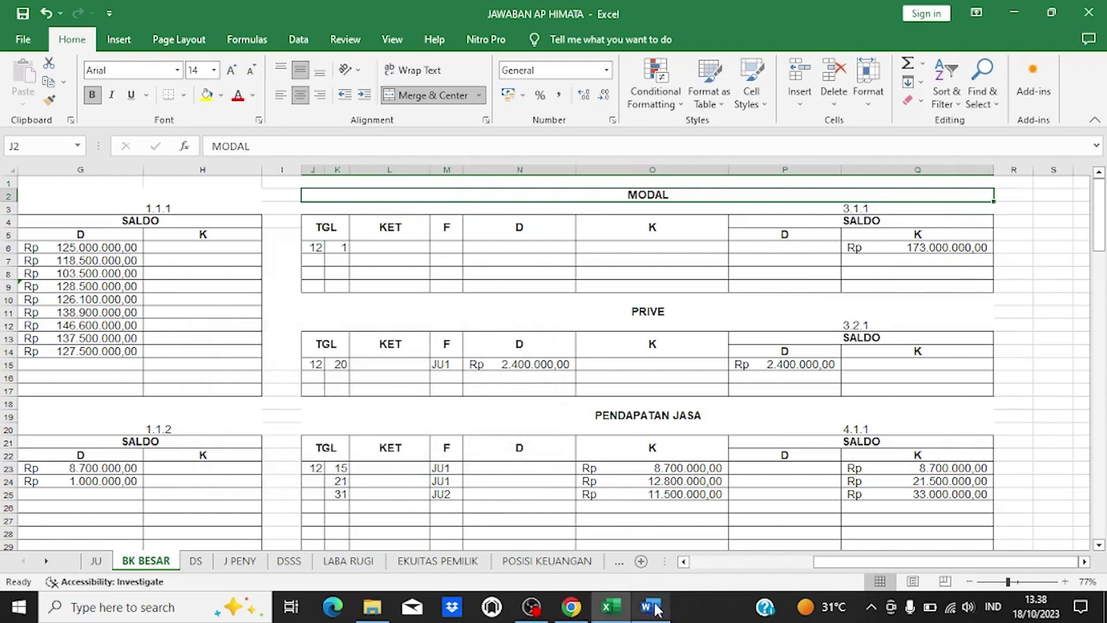
Step: Switch to the SOAL AP II HIMATA document in Word and read the December 2020 transaction list
{"action": "left_click", "coordinate": [650, 607]}
{"action": "scroll", "coordinate": [542, 457], "scroll_direction": "down", "scroll_amount": 1}
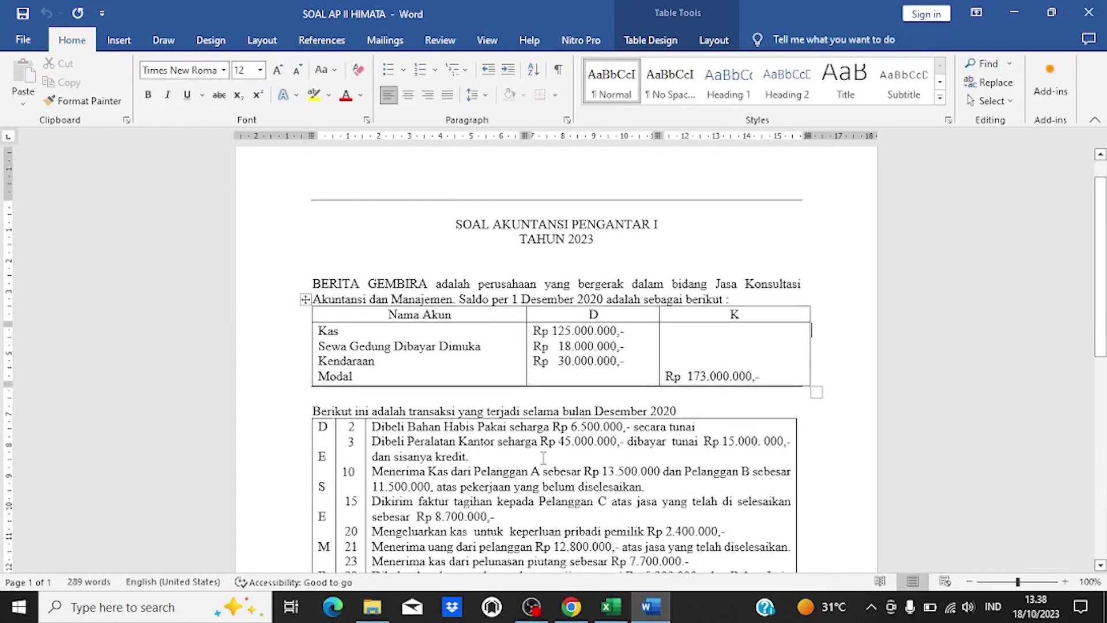
{"action": "scroll", "coordinate": [543, 457], "scroll_direction": "down", "scroll_amount": 1}
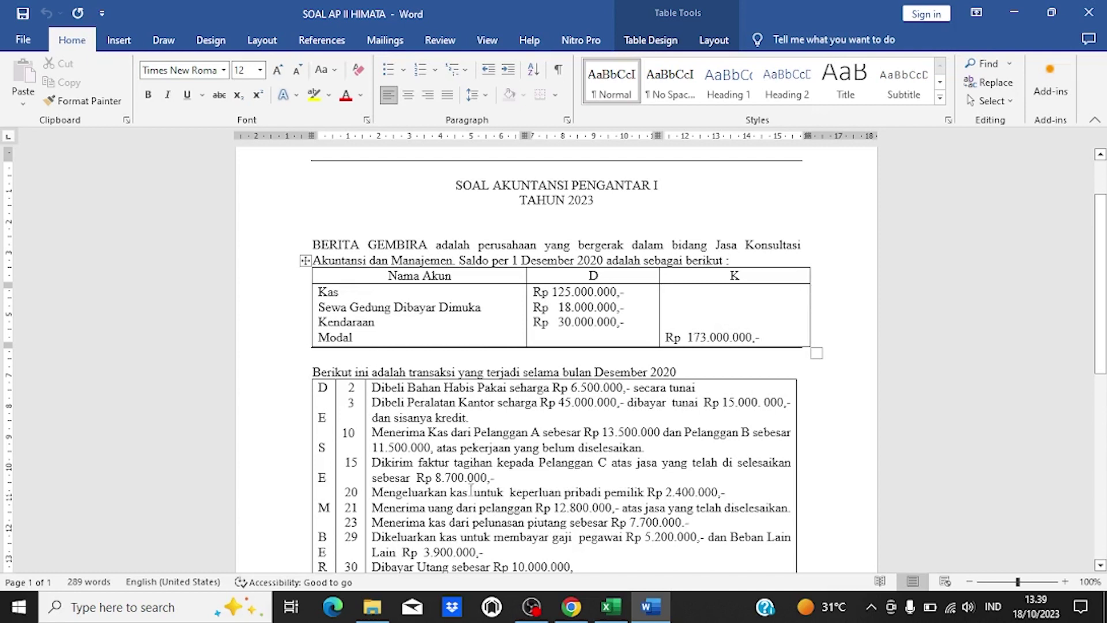
Step: Switch to Excel, open the JU sheet and examine the accounts and amounts of the 2 December PERSEDIAAN BHP and KAS entry
{"action": "left_click", "coordinate": [612, 606]}
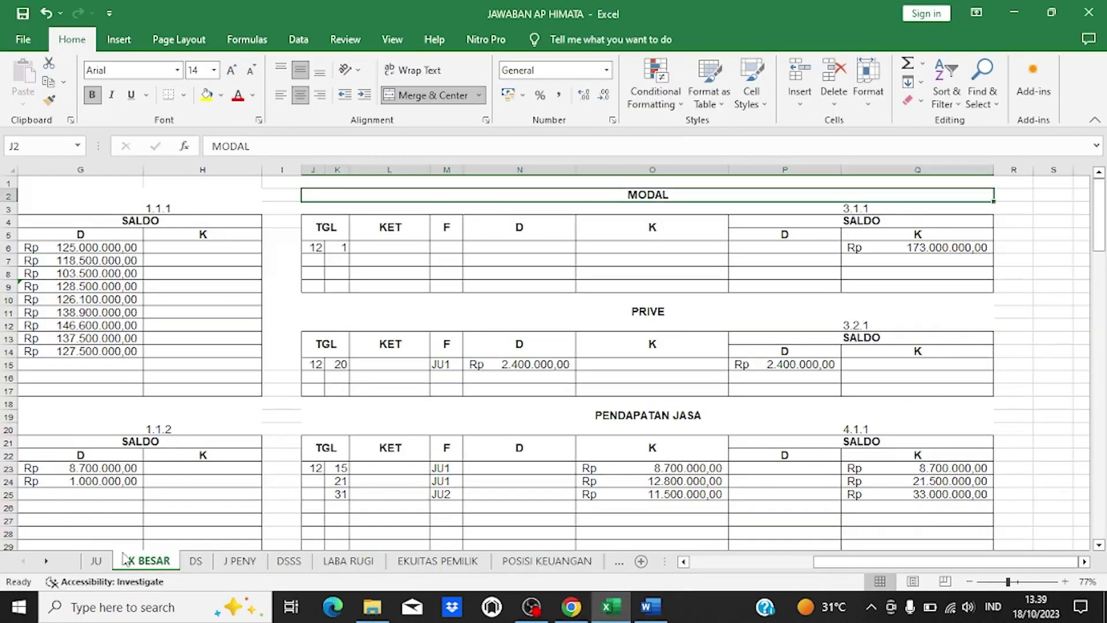
{"action": "left_click", "coordinate": [95, 560]}
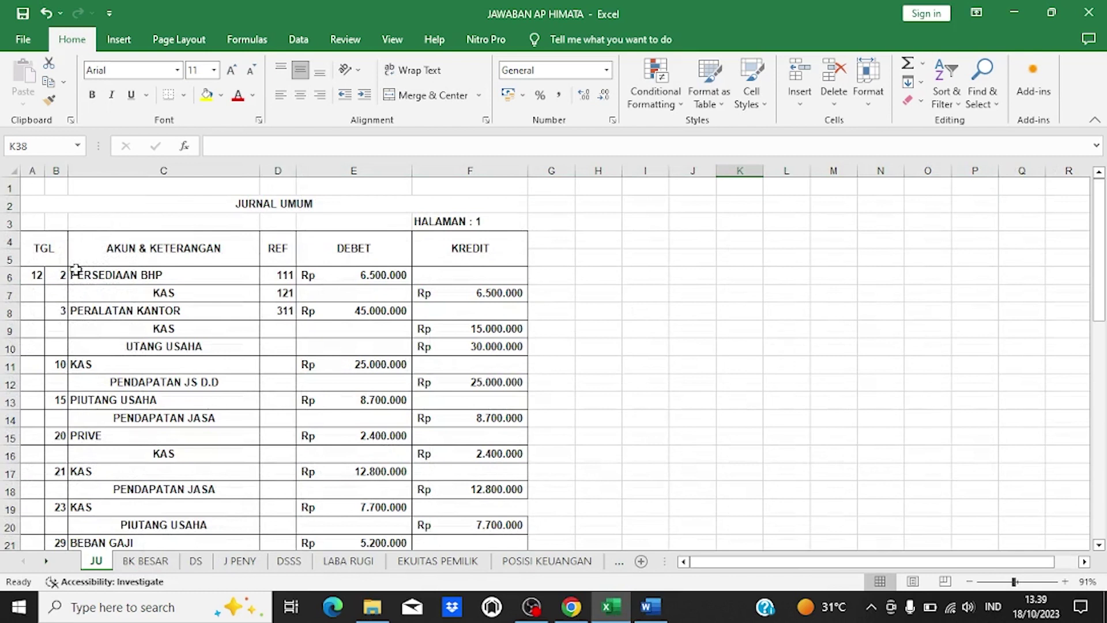
{"action": "left_click", "coordinate": [102, 279]}
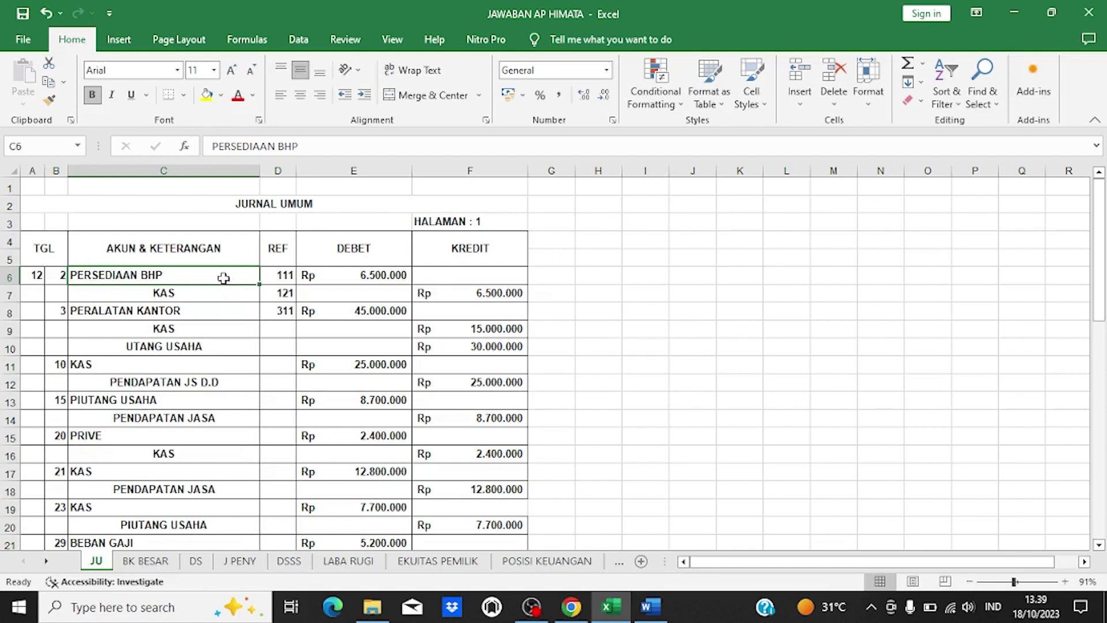
{"action": "left_click", "coordinate": [342, 275]}
{"action": "left_click", "coordinate": [171, 292]}
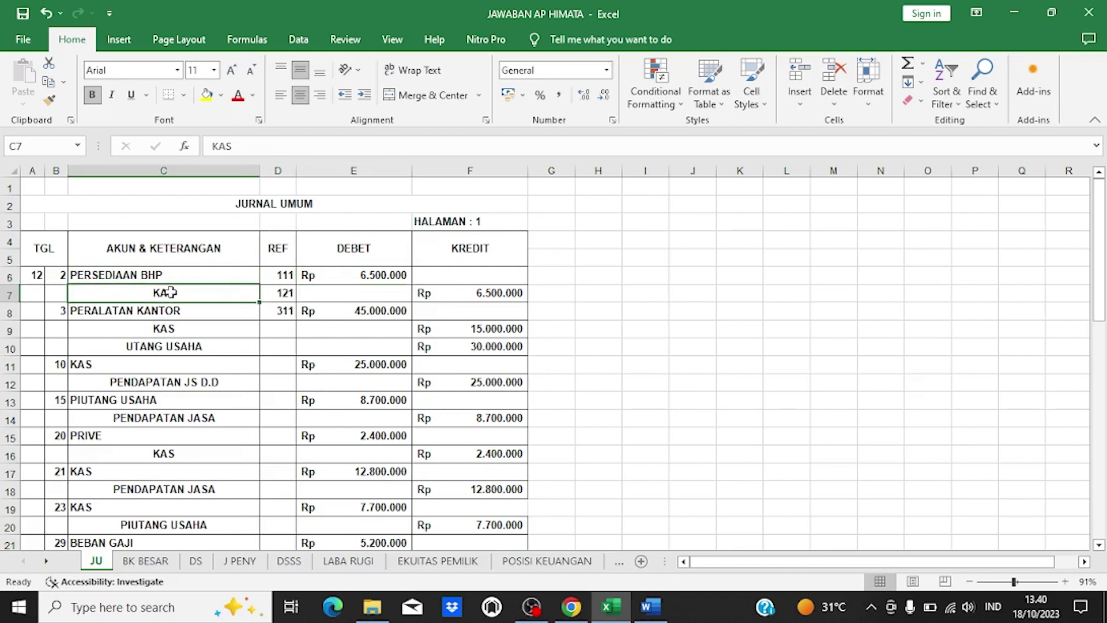
{"action": "left_click", "coordinate": [458, 292]}
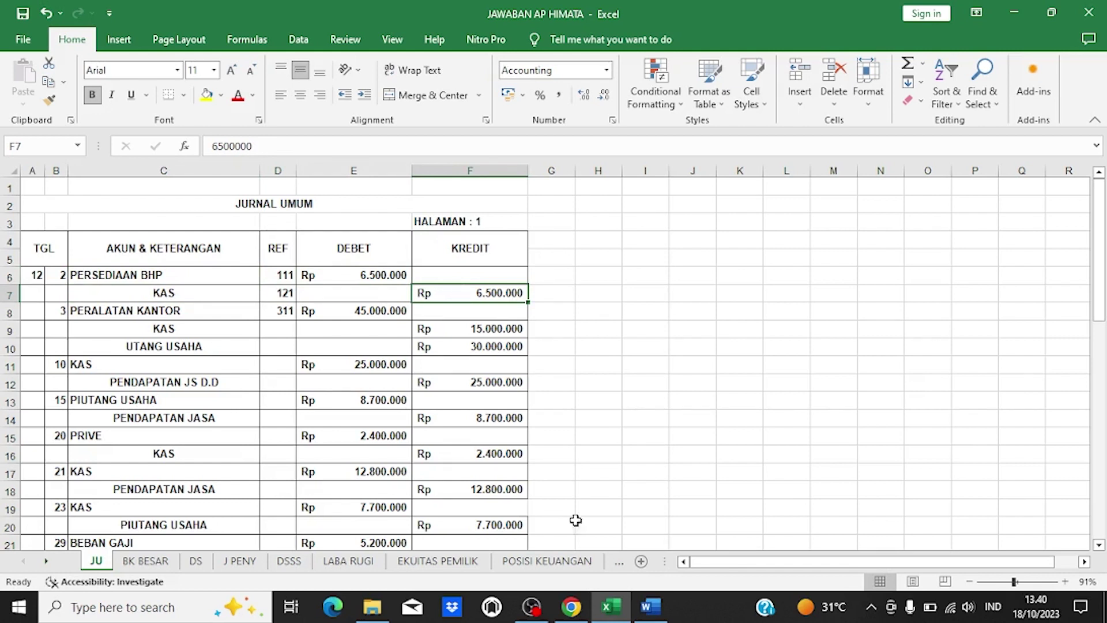
Step: Read the 3 December office equipment purchase in Word and examine its PERALATAN KANTOR entry in the Excel JU sheet
{"action": "left_click", "coordinate": [647, 613]}
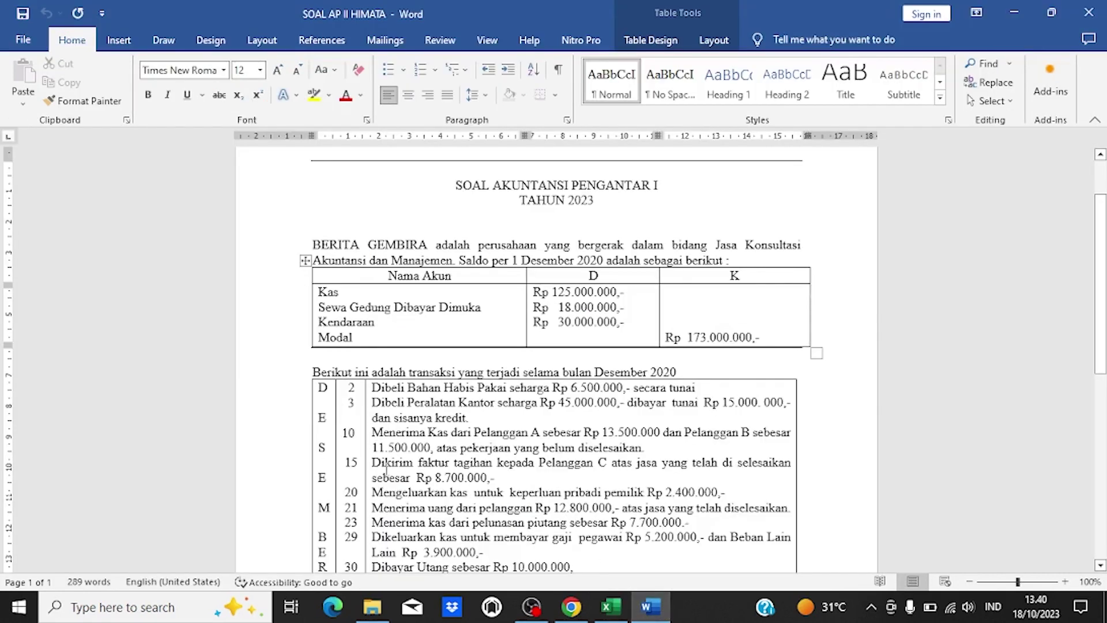
{"action": "scroll", "coordinate": [395, 469], "scroll_direction": "down", "scroll_amount": 3}
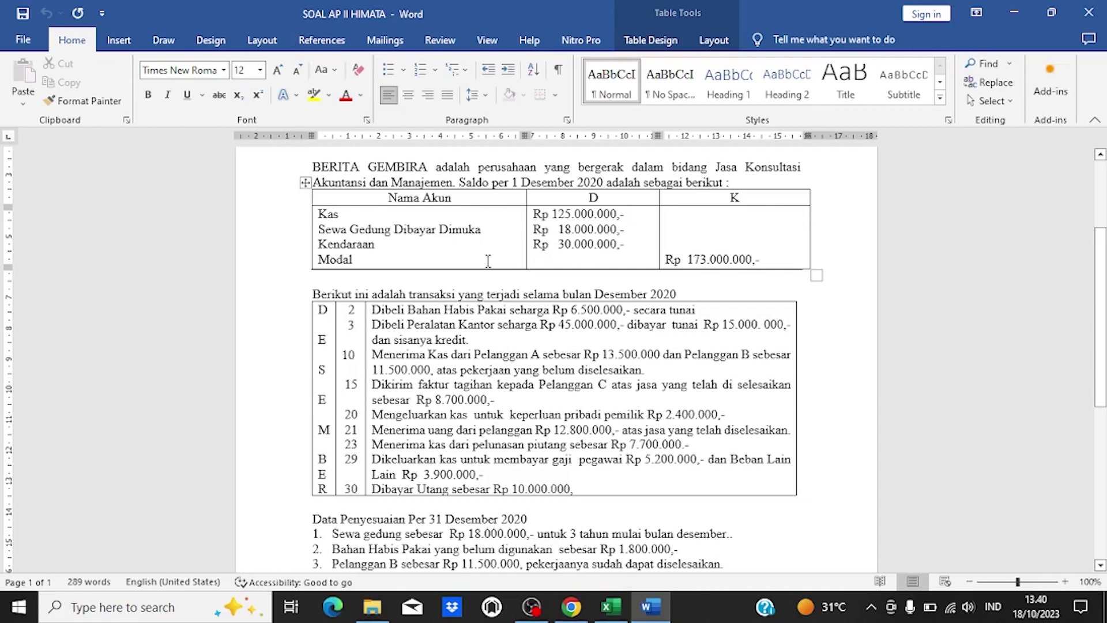
{"action": "mouse_move", "coordinate": [625, 617]}
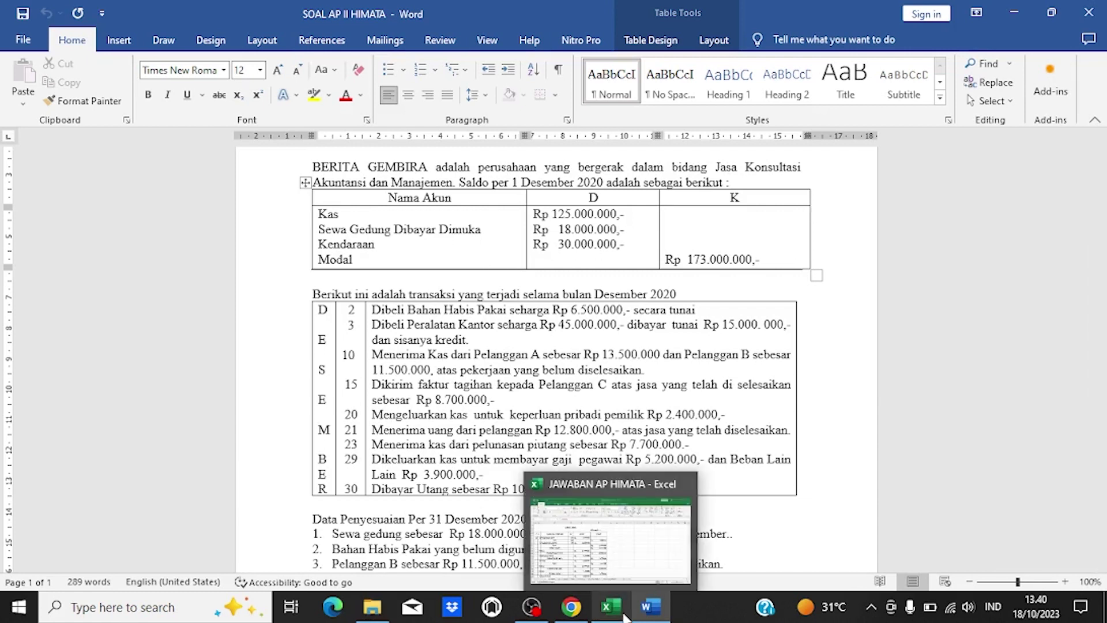
{"action": "left_click", "coordinate": [582, 571]}
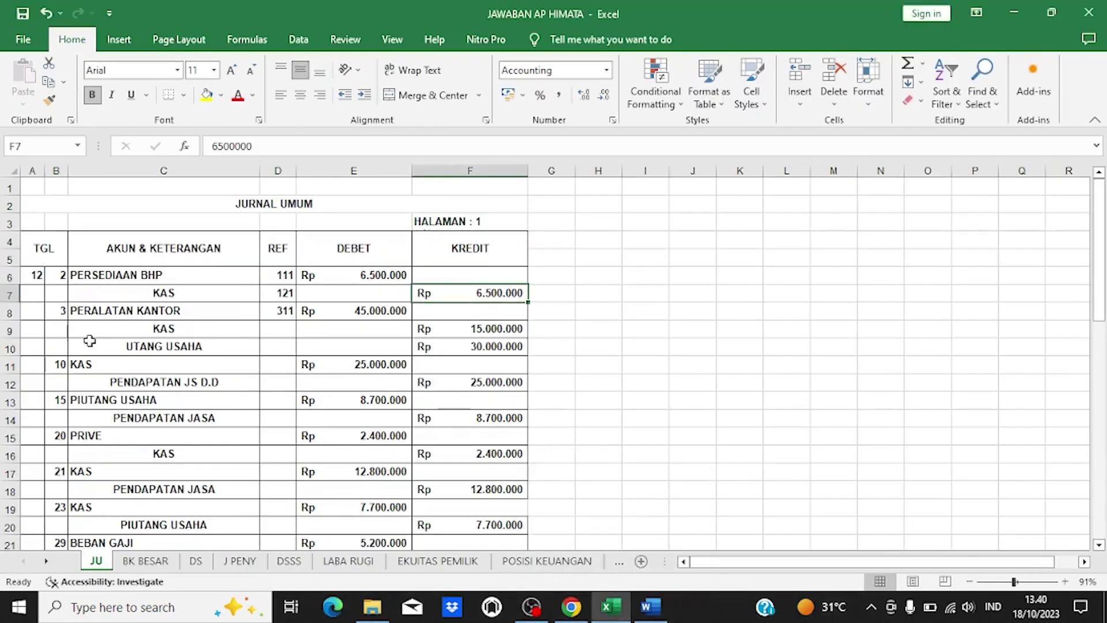
{"action": "left_click", "coordinate": [115, 312]}
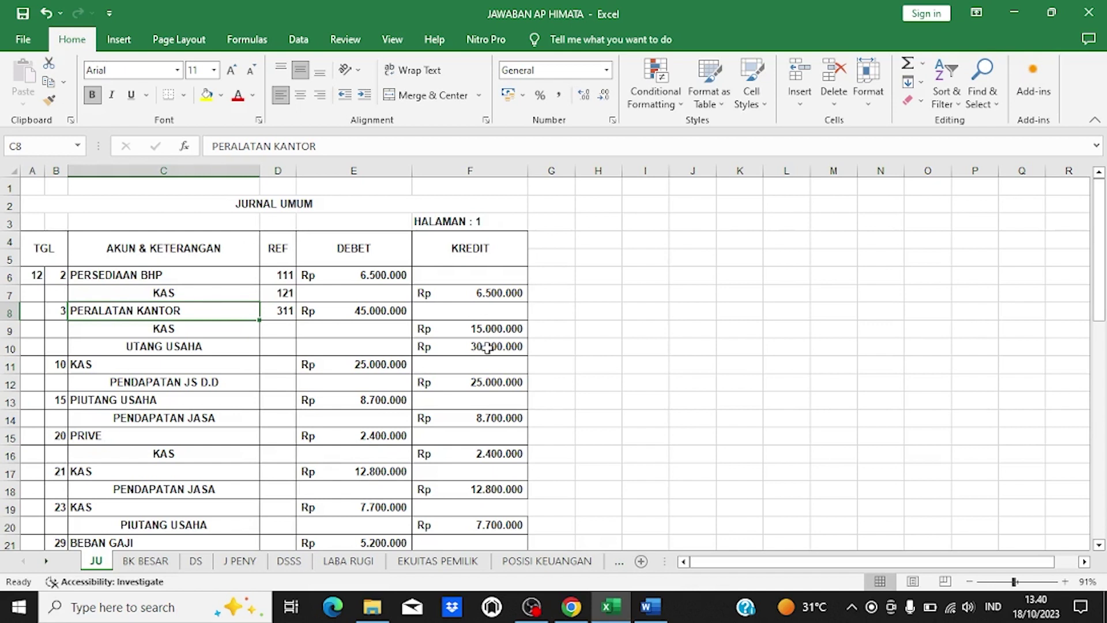
{"action": "left_click", "coordinate": [212, 353]}
{"action": "left_click", "coordinate": [210, 364]}
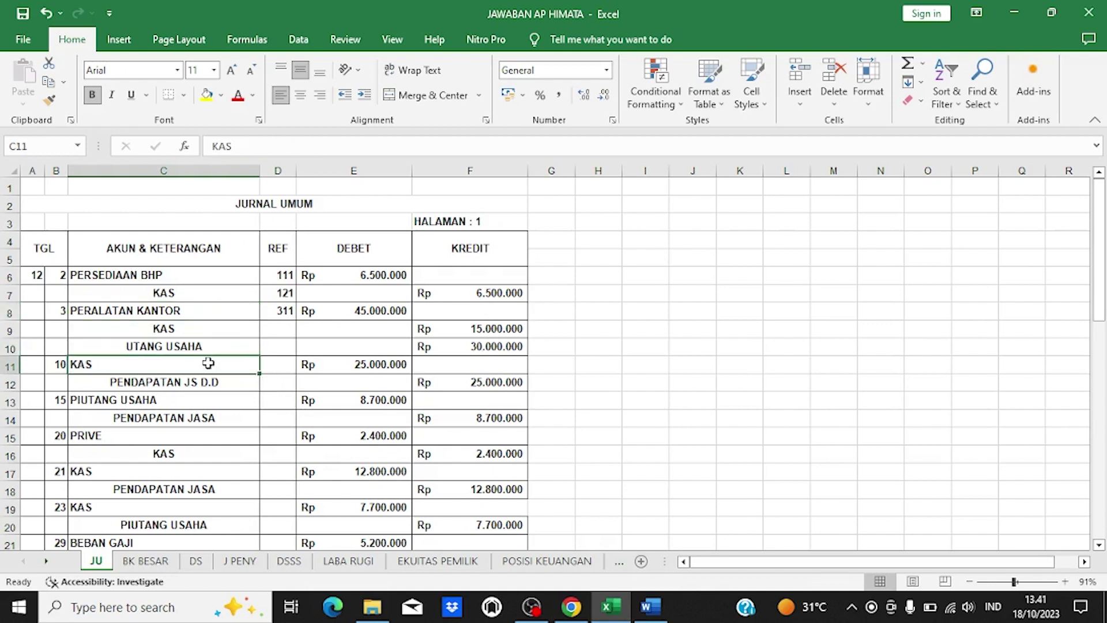
Step: Read the 10 December customer receipts in Word and examine their KAS and PENDAPATAN JS D.D entry in the Excel JU sheet
{"action": "left_click", "coordinate": [651, 608]}
{"action": "scroll", "coordinate": [349, 332], "scroll_direction": "down", "scroll_amount": 1}
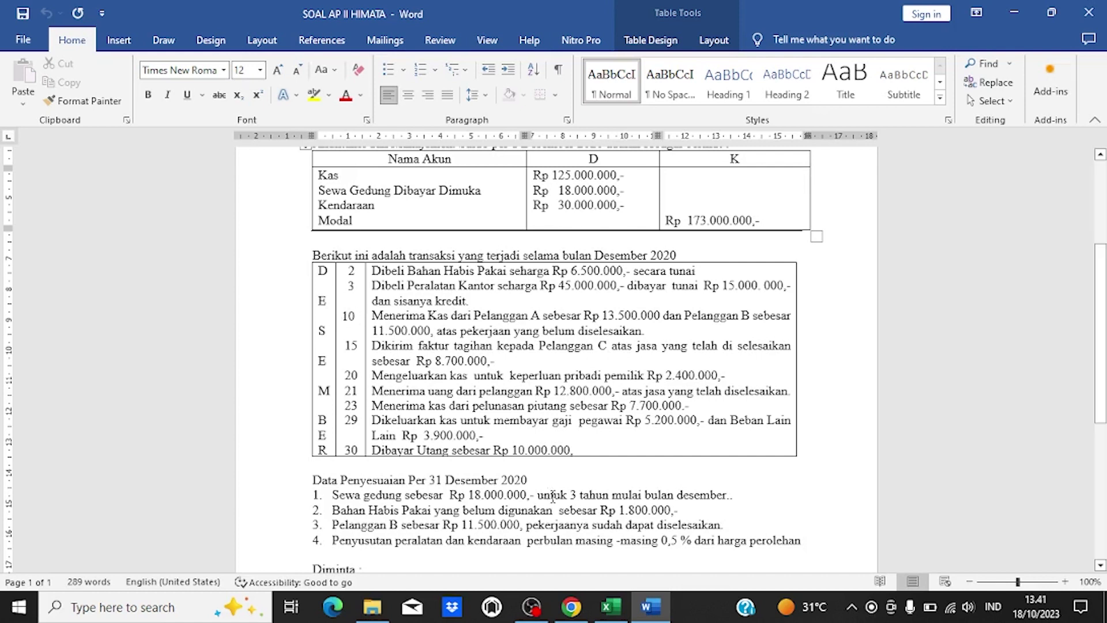
{"action": "mouse_move", "coordinate": [611, 609]}
{"action": "left_click", "coordinate": [612, 570]}
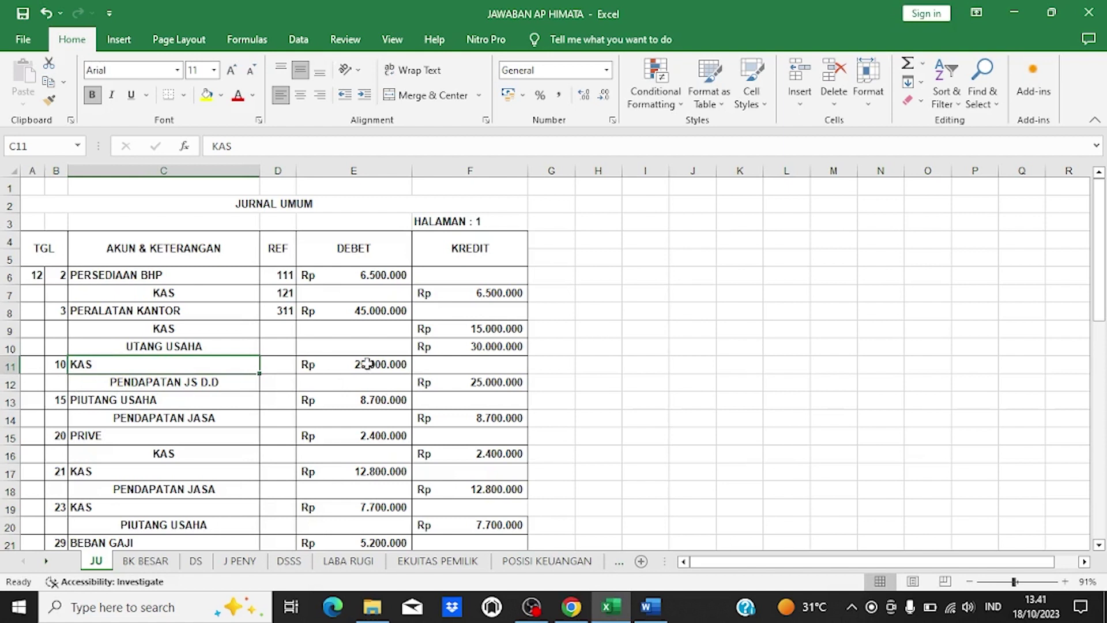
{"action": "left_click", "coordinate": [181, 381]}
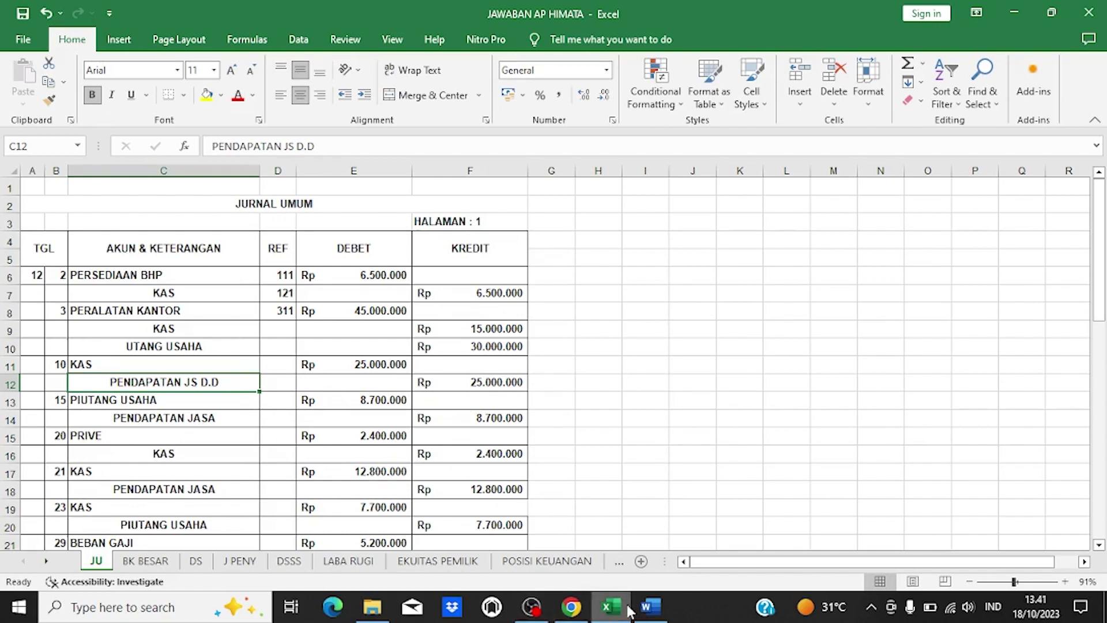
Step: Read the 15 December customer invoice in Word and examine its PIUTANG USAHA and PENDAPATAN JASA entry in the Excel JU sheet
{"action": "left_click", "coordinate": [651, 605]}
{"action": "scroll", "coordinate": [385, 403], "scroll_direction": "down", "scroll_amount": 1}
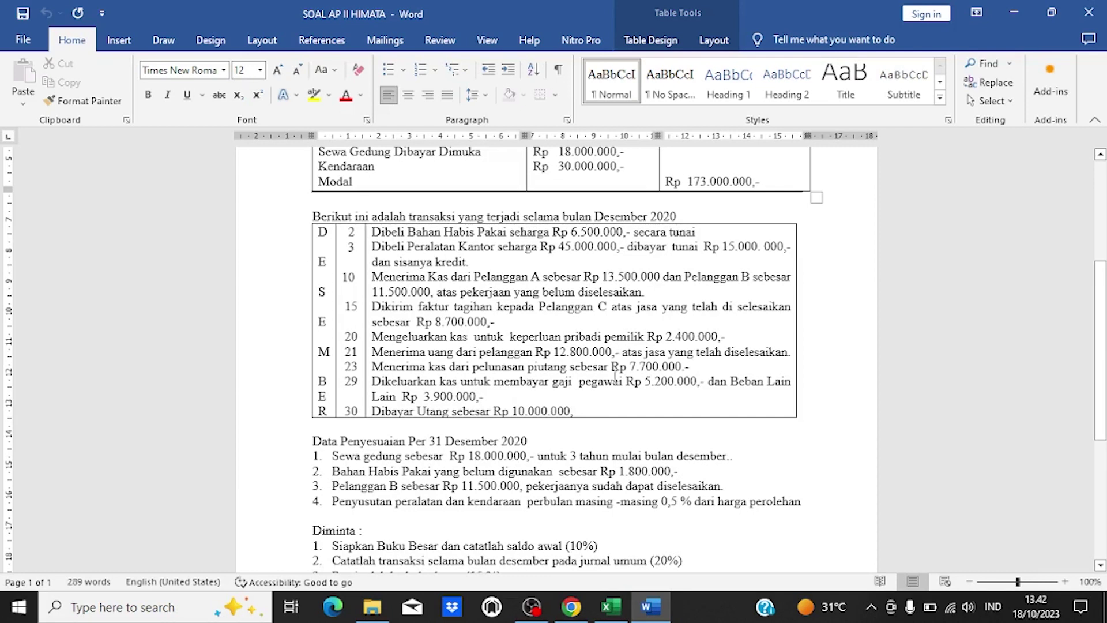
{"action": "left_click", "coordinate": [608, 604]}
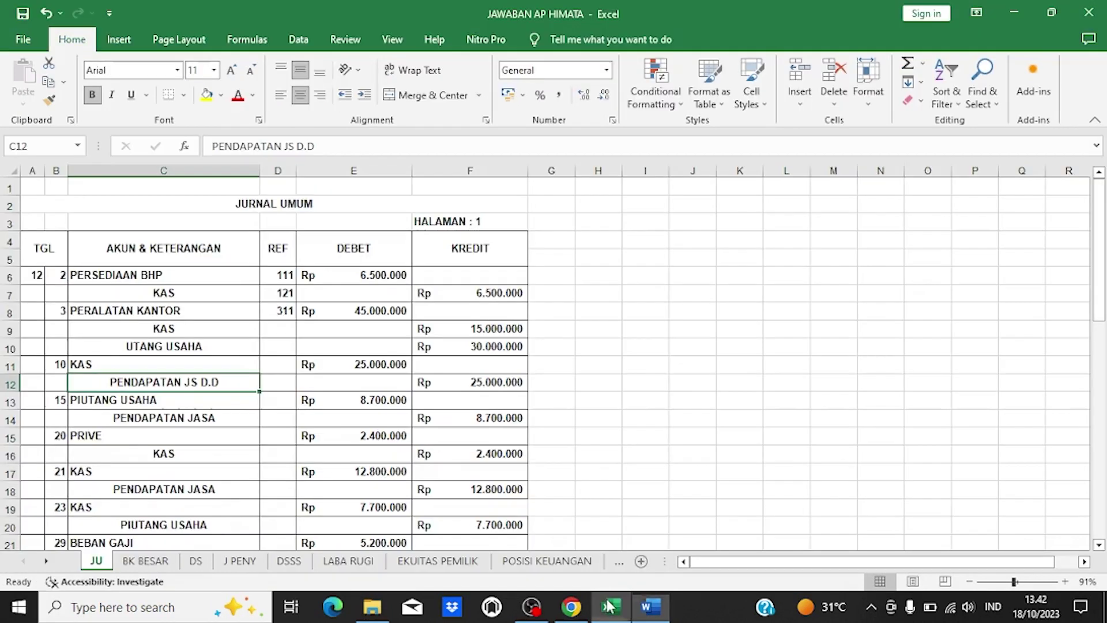
{"action": "scroll", "coordinate": [210, 471], "scroll_direction": "down", "scroll_amount": 2}
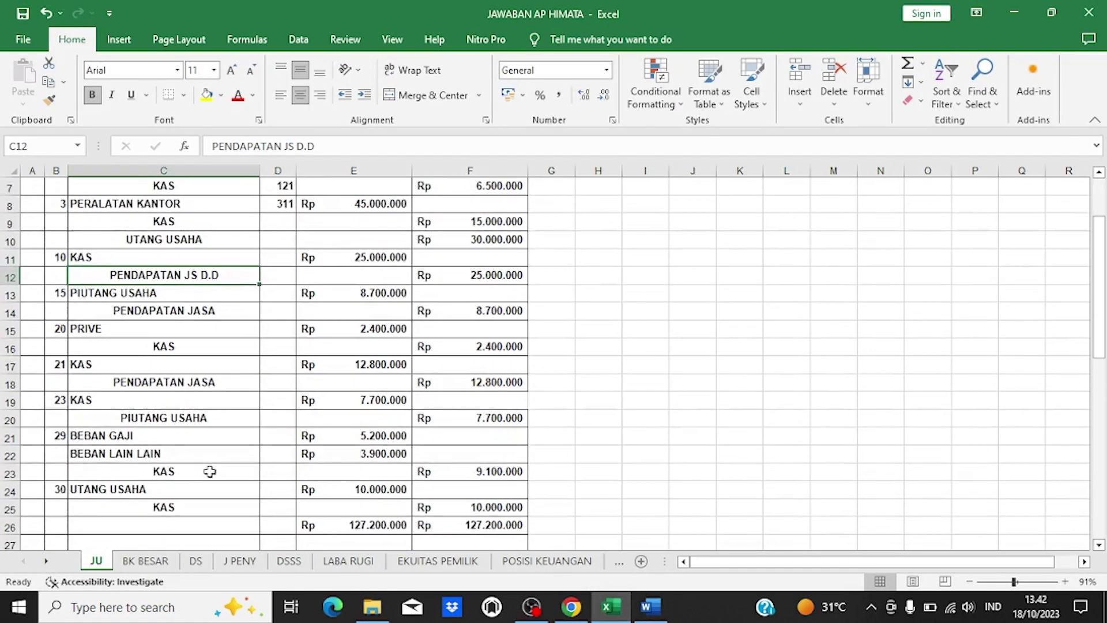
{"action": "left_click", "coordinate": [133, 295]}
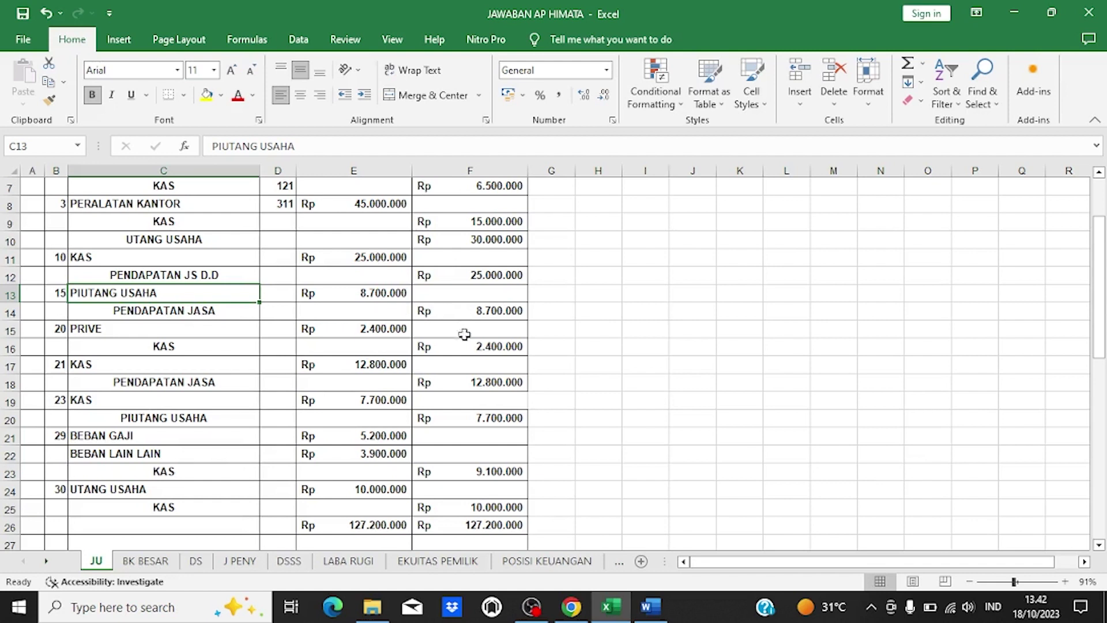
Step: Read the 20 December owner's withdrawal in Word and examine its PRIVE and KAS entry in the Excel JU sheet
{"action": "left_click", "coordinate": [171, 328]}
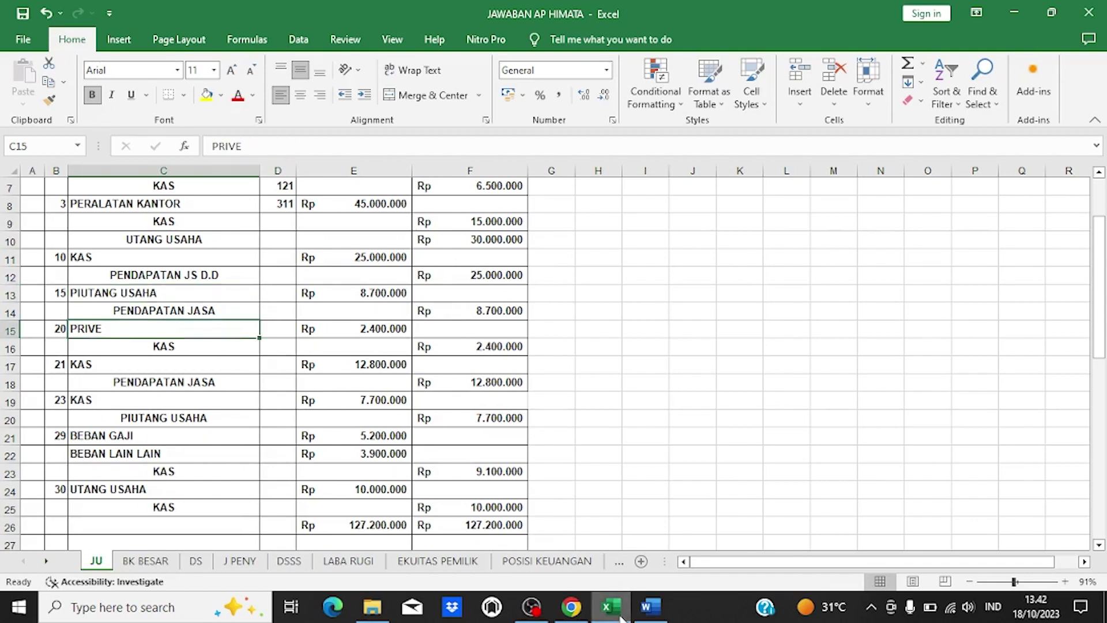
{"action": "left_click", "coordinate": [648, 607]}
{"action": "scroll", "coordinate": [352, 286], "scroll_direction": "down", "scroll_amount": 1}
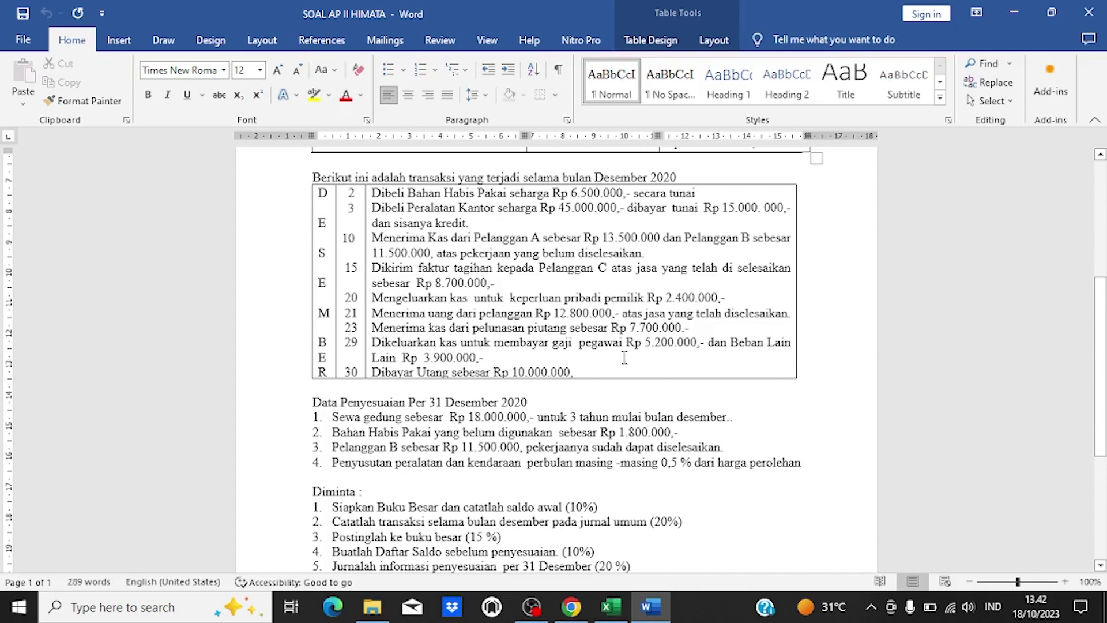
{"action": "left_click", "coordinate": [611, 607]}
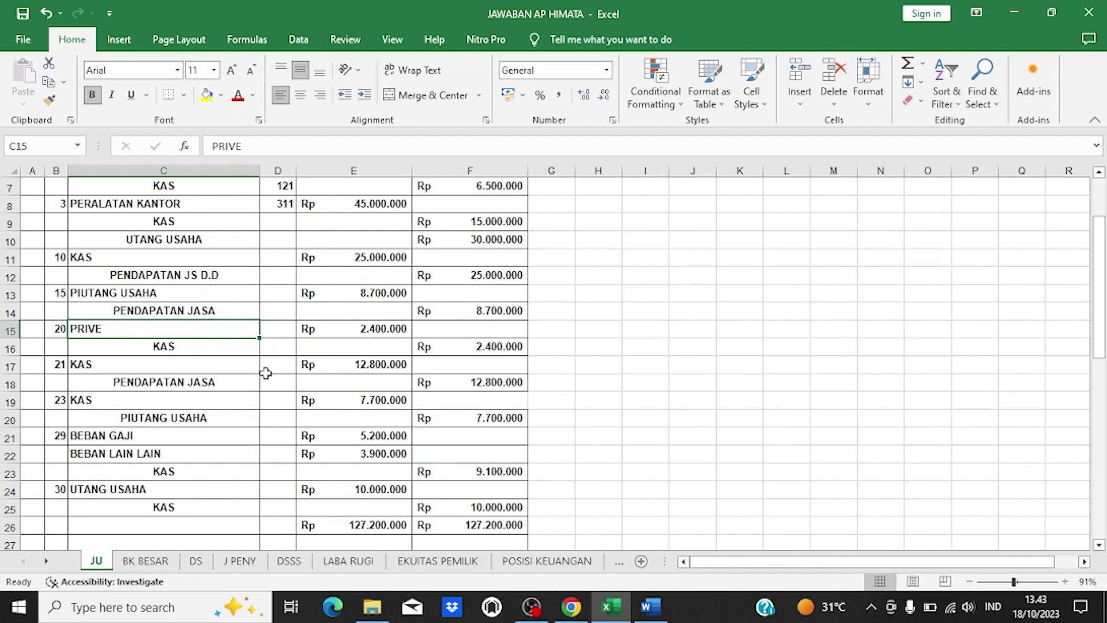
{"action": "left_click", "coordinate": [194, 353]}
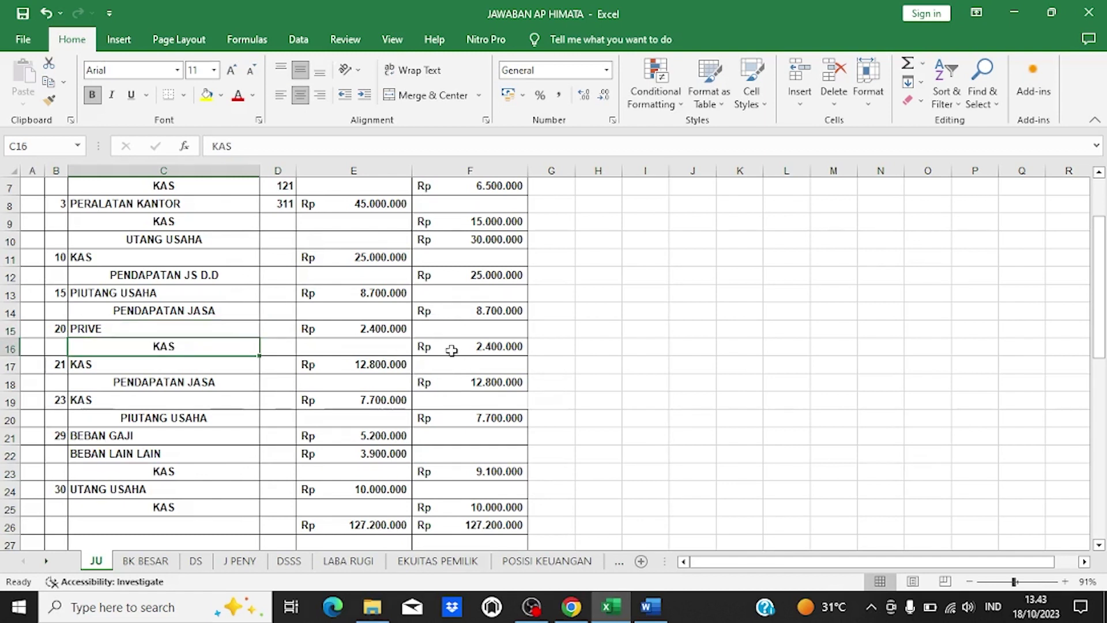
Step: Read the 21 December receipt for completed services in Word and examine its KAS and PENDAPATAN JASA entry in the Excel JU sheet
{"action": "left_click", "coordinate": [651, 607]}
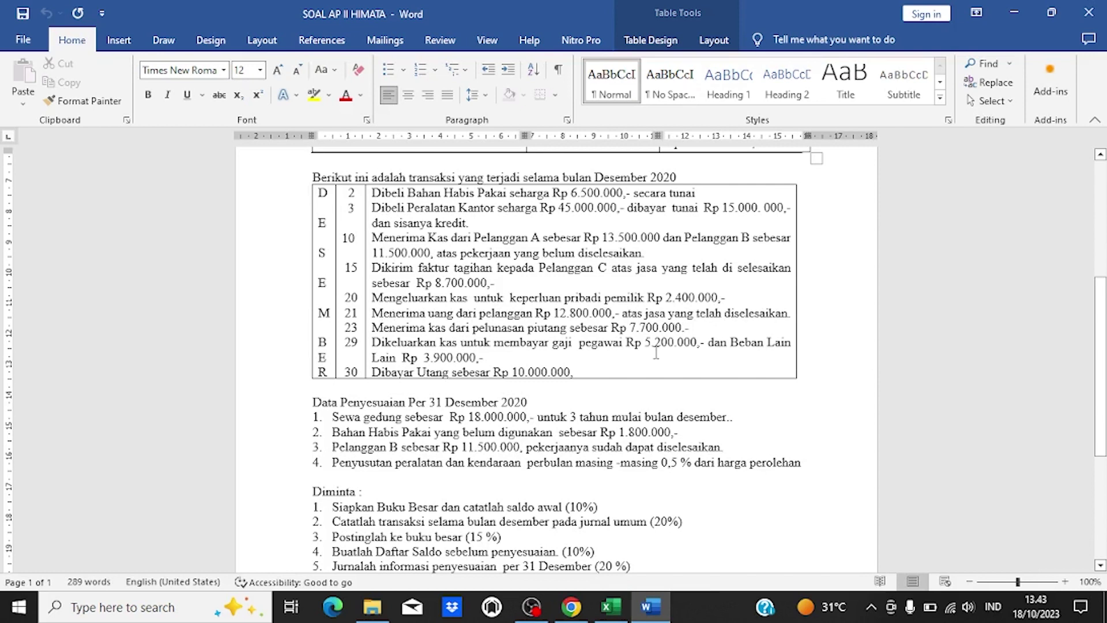
{"action": "left_click", "coordinate": [610, 609]}
{"action": "left_click", "coordinate": [116, 365]}
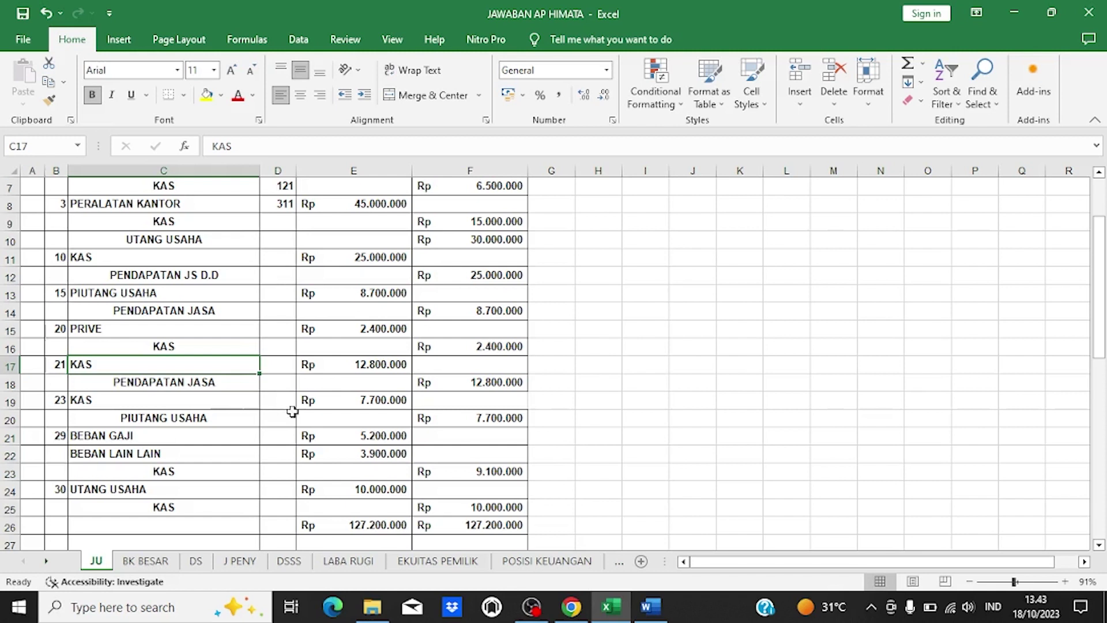
{"action": "left_click", "coordinate": [489, 383]}
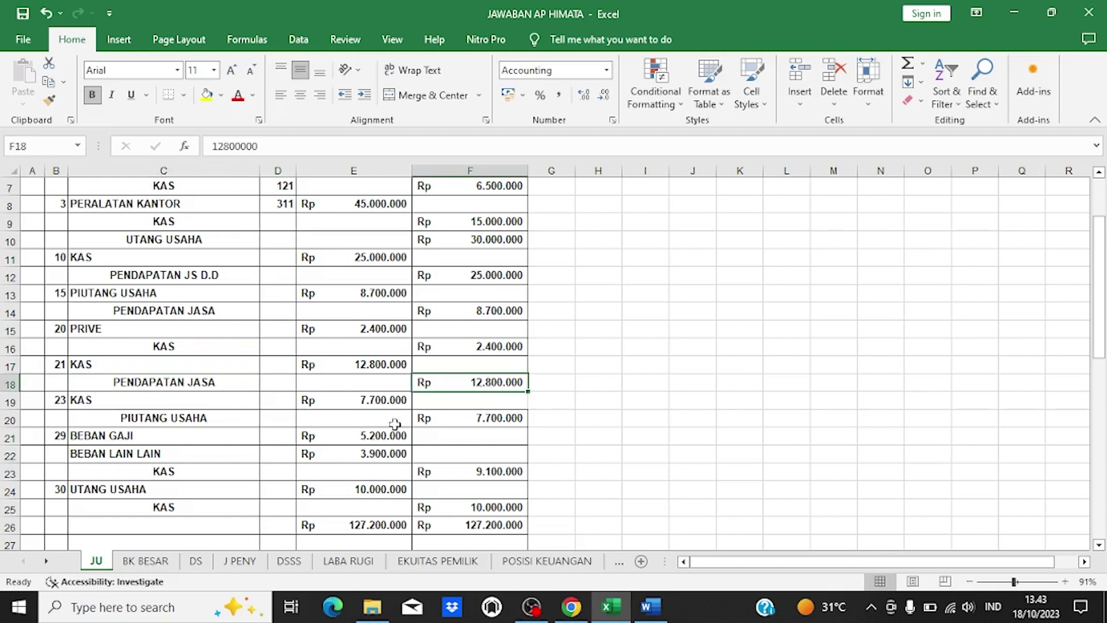
Step: Read the 23 December receivable collection in Word and examine its KAS and PIUTANG USAHA entry in the Excel JU sheet
{"action": "mouse_move", "coordinate": [657, 617]}
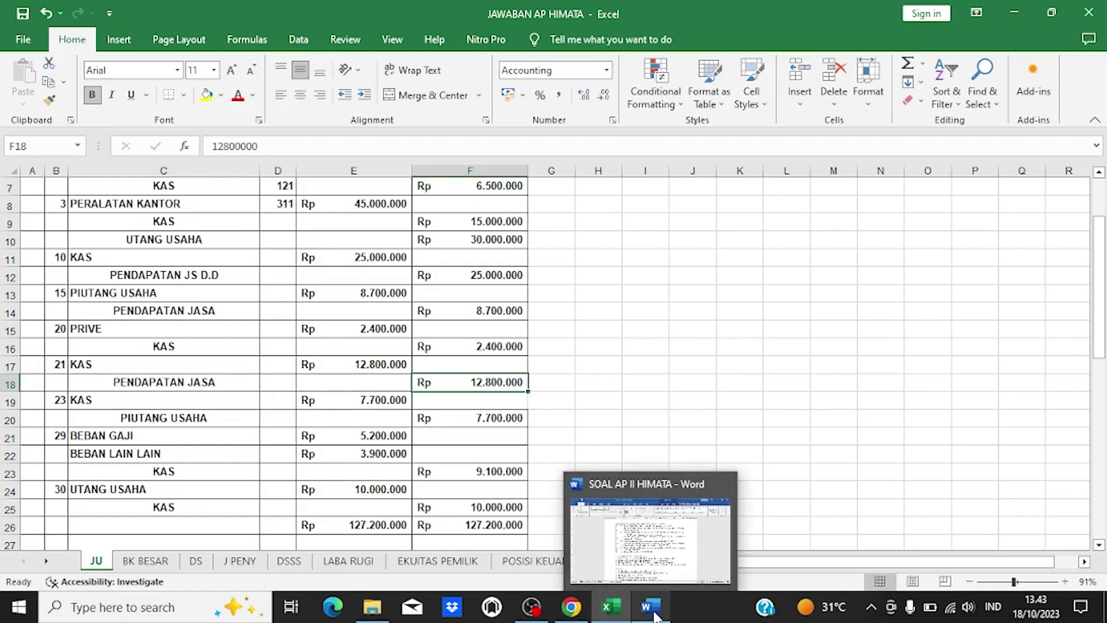
{"action": "left_click", "coordinate": [651, 566]}
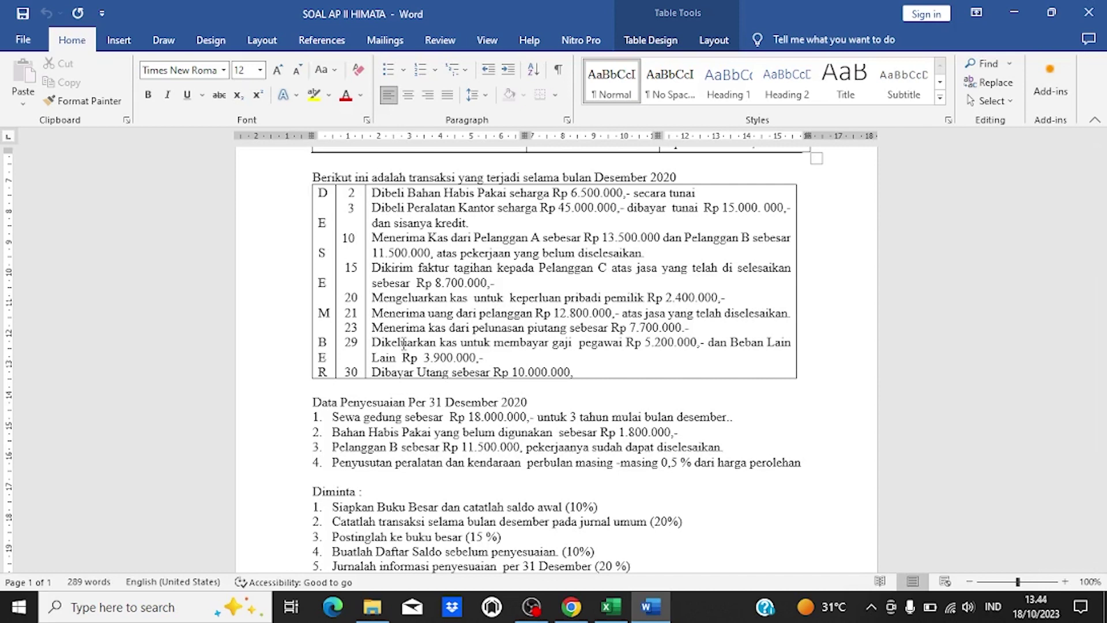
{"action": "left_click", "coordinate": [610, 607]}
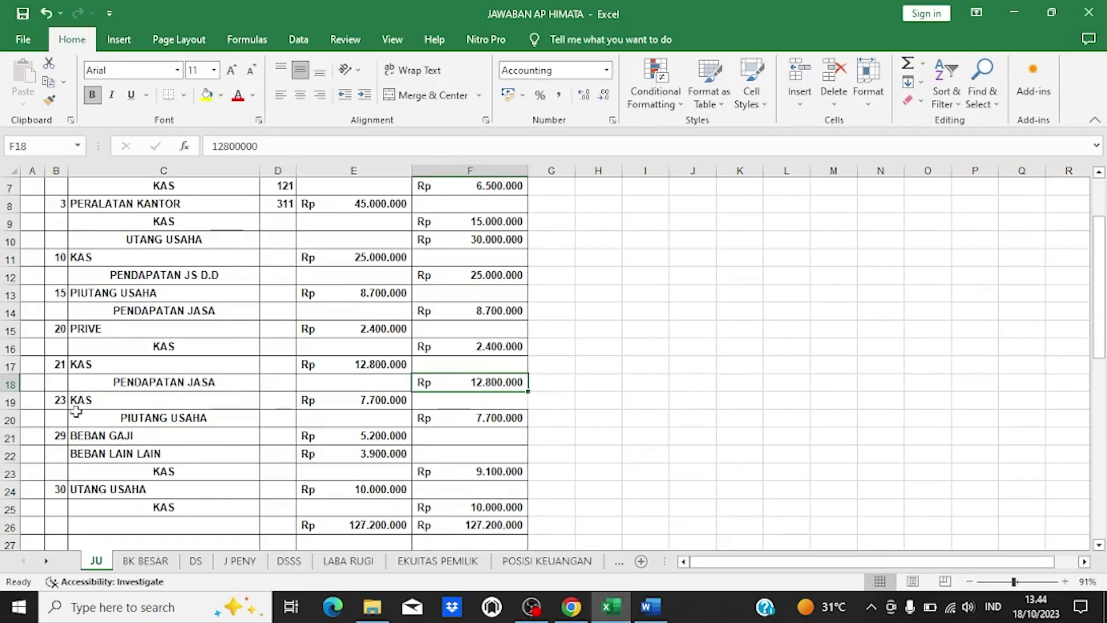
{"action": "left_click", "coordinate": [109, 399]}
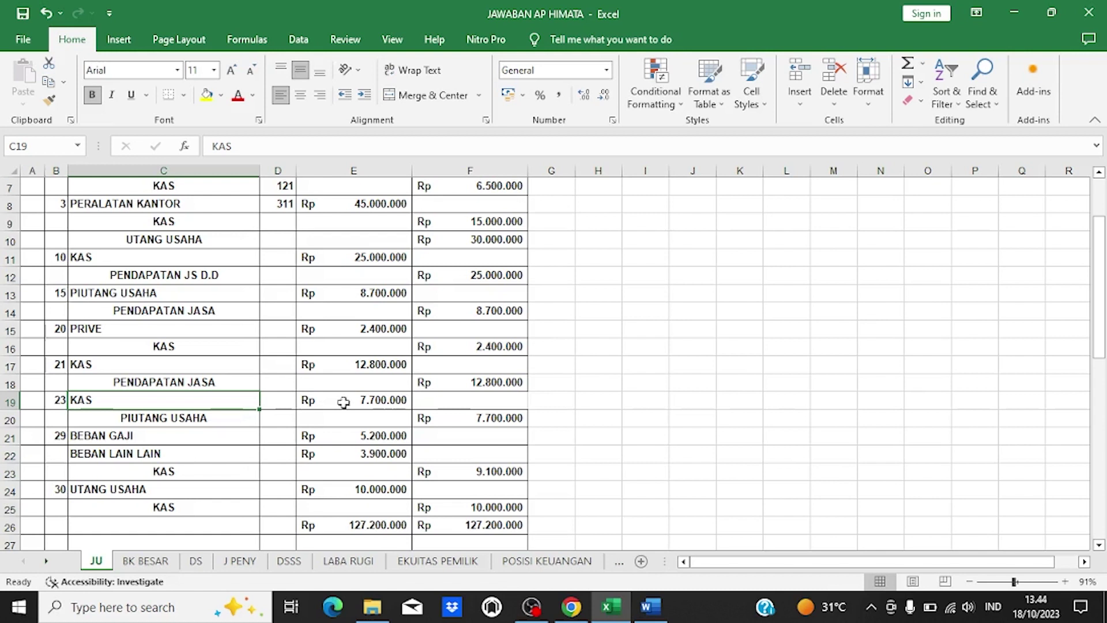
{"action": "left_click", "coordinate": [233, 419]}
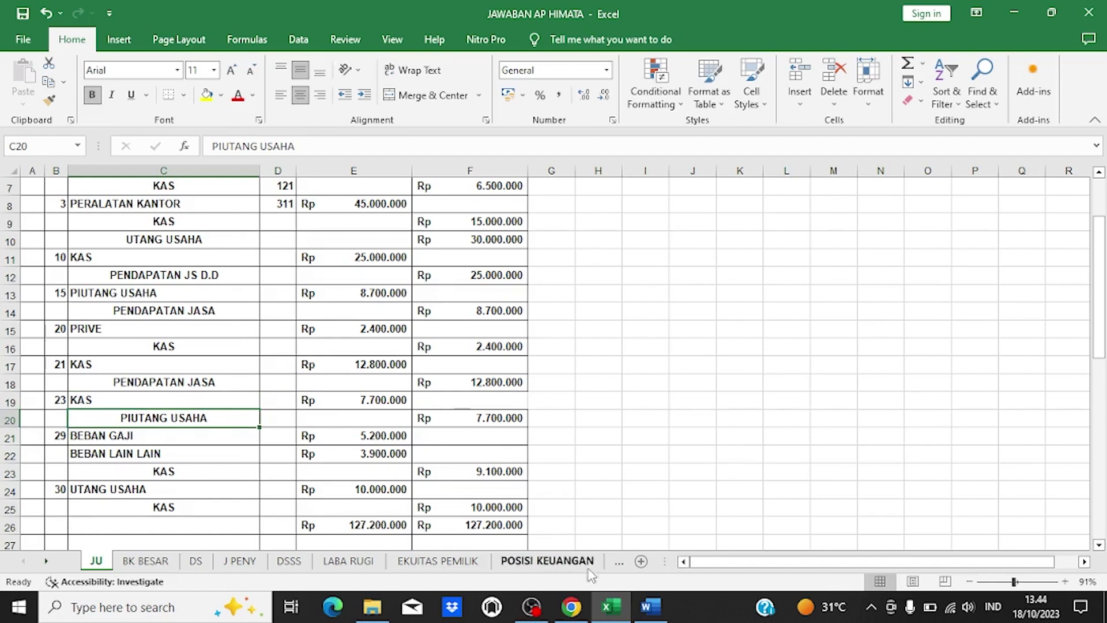
Step: Read the 29 December expense payments in Word and examine the BEBAN GAJI, BEBAN LAIN LAIN and KAS entry in the Excel JU sheet
{"action": "left_click", "coordinate": [651, 606]}
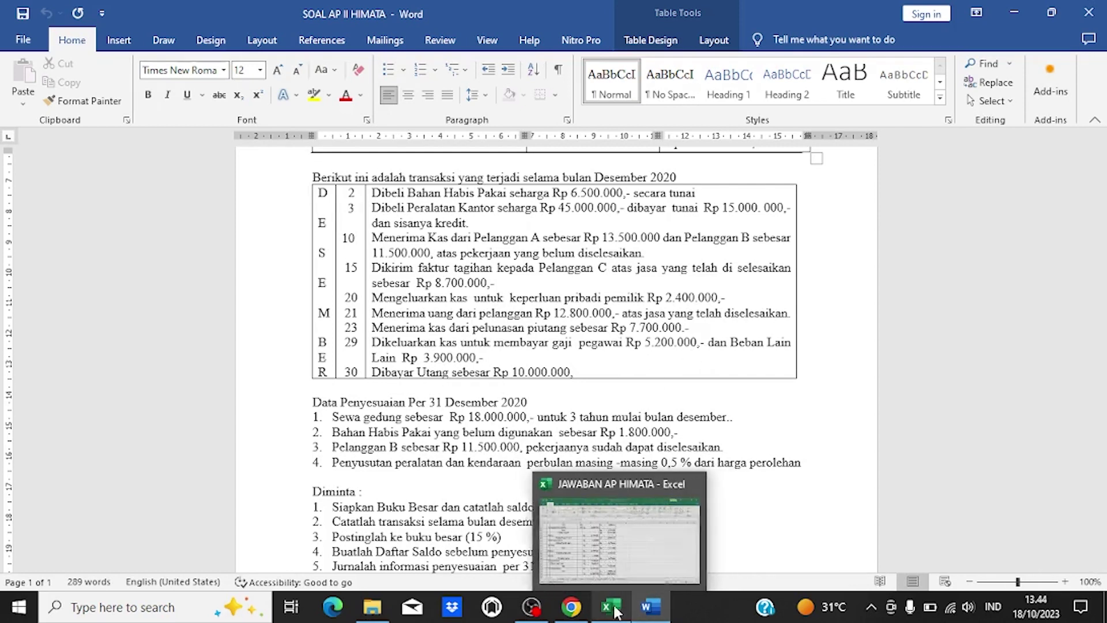
{"action": "mouse_move", "coordinate": [650, 610]}
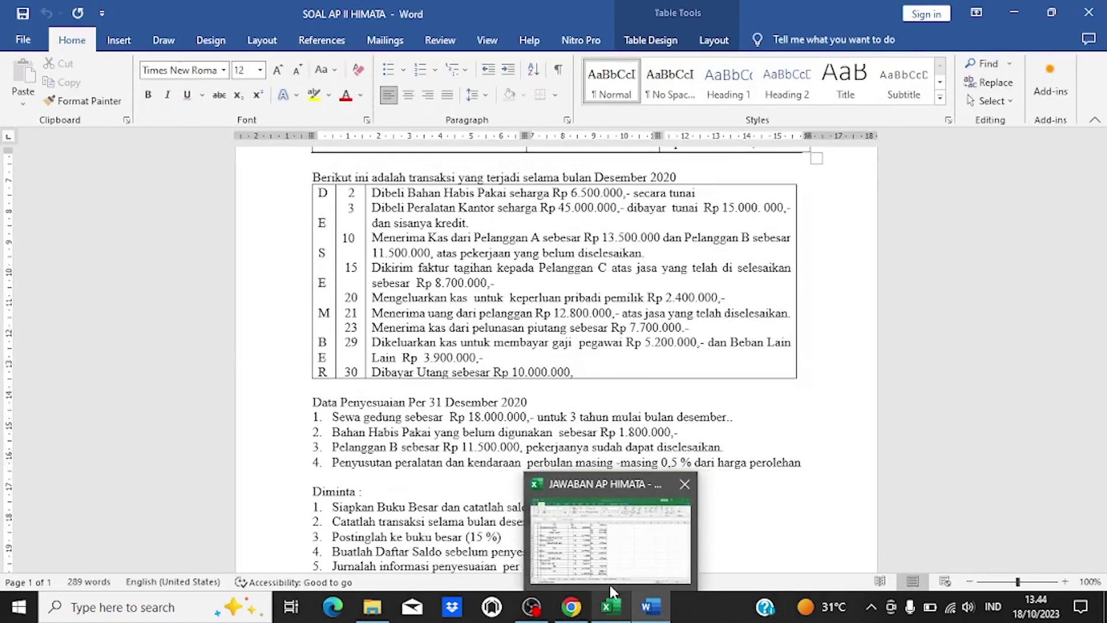
{"action": "left_click", "coordinate": [609, 582]}
{"action": "scroll", "coordinate": [531, 545], "scroll_direction": "down", "scroll_amount": 2}
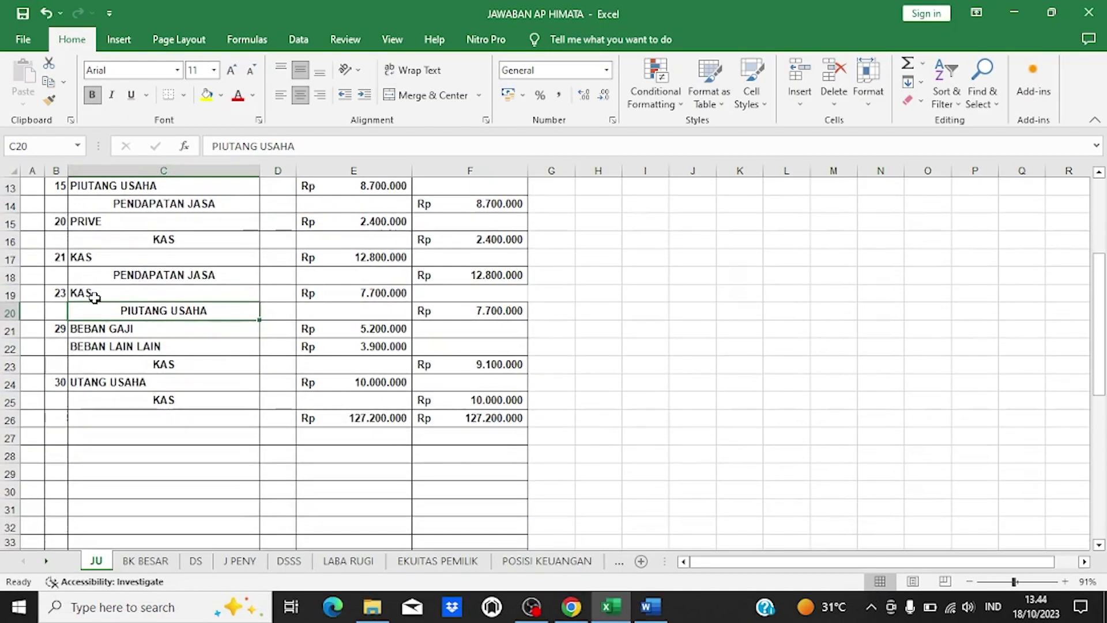
{"action": "left_click", "coordinate": [91, 330]}
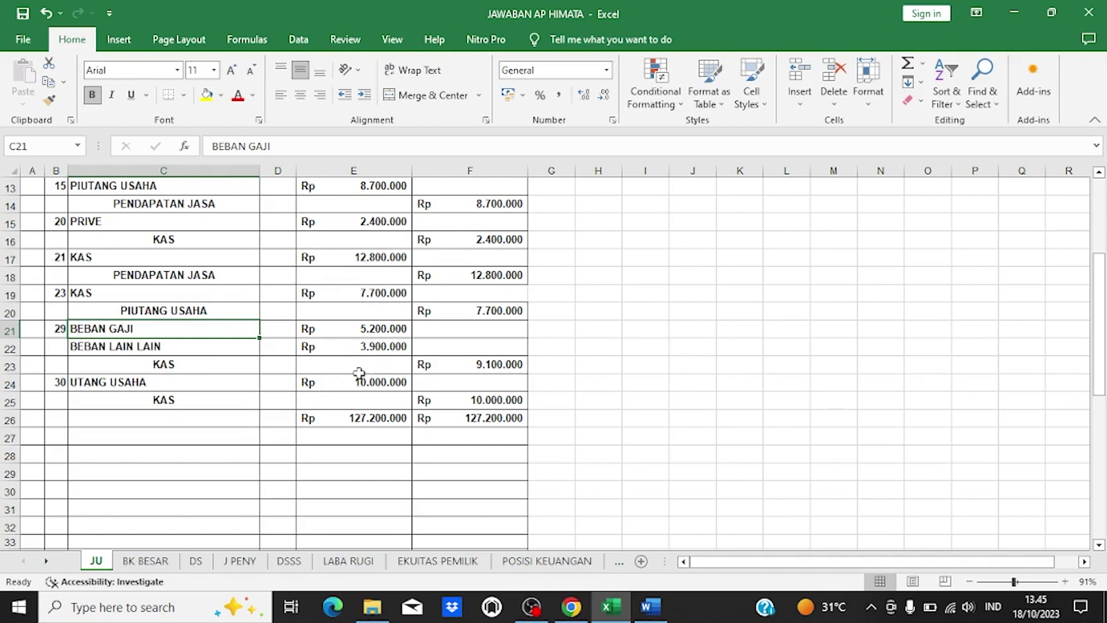
{"action": "left_click", "coordinate": [209, 364]}
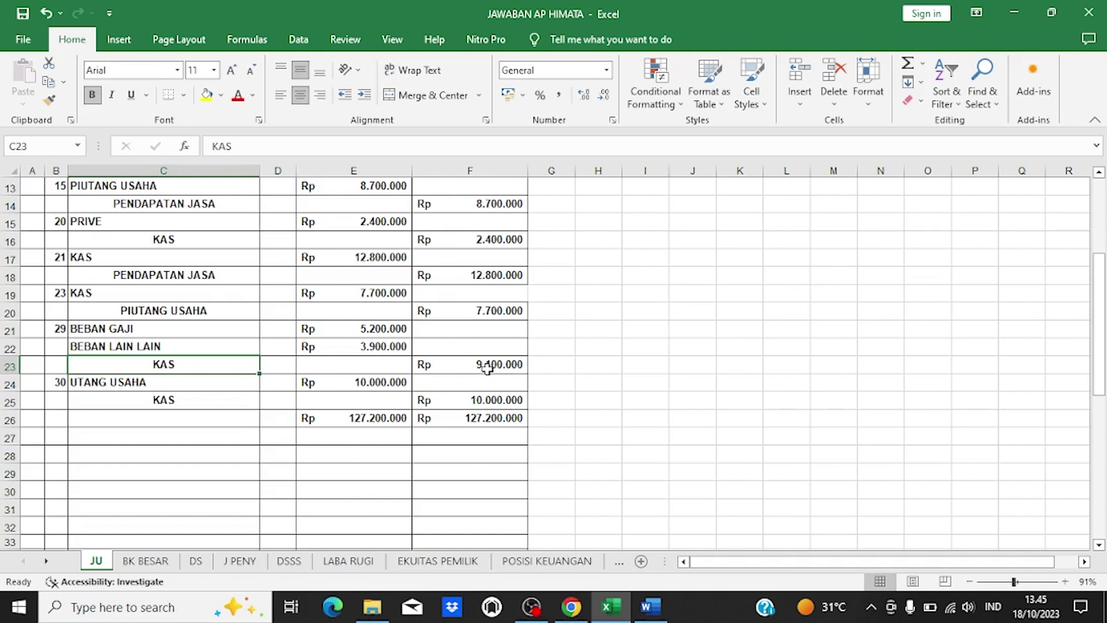
{"action": "left_click", "coordinate": [460, 364]}
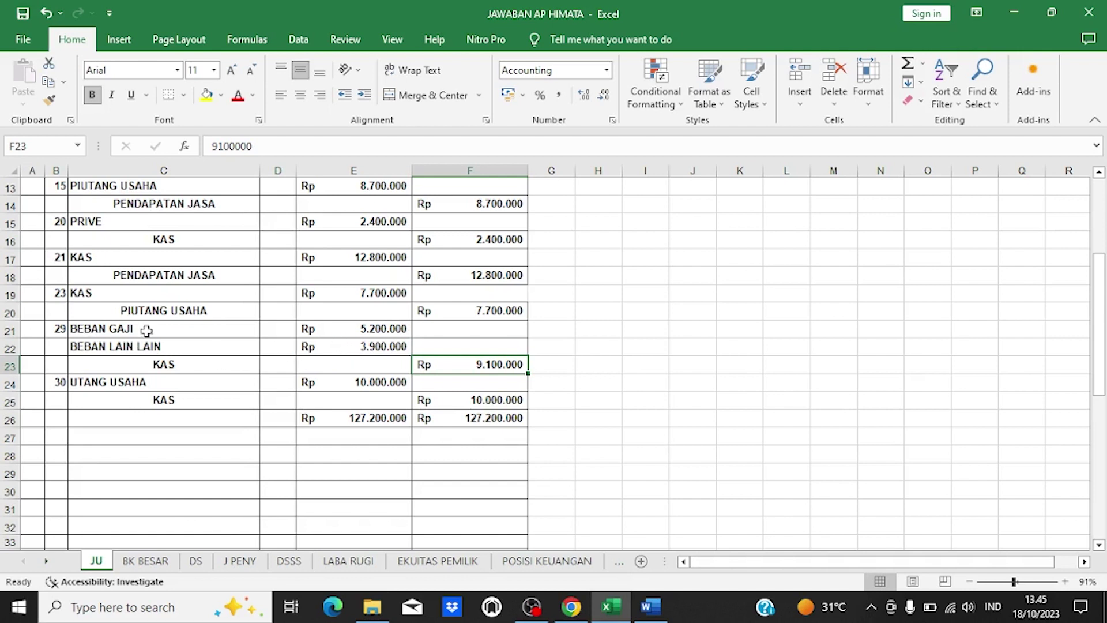
Step: Read the 30 December debt payment in Word and examine its UTANG USAHA and KAS entry in the Excel JU sheet
{"action": "left_click", "coordinate": [145, 378]}
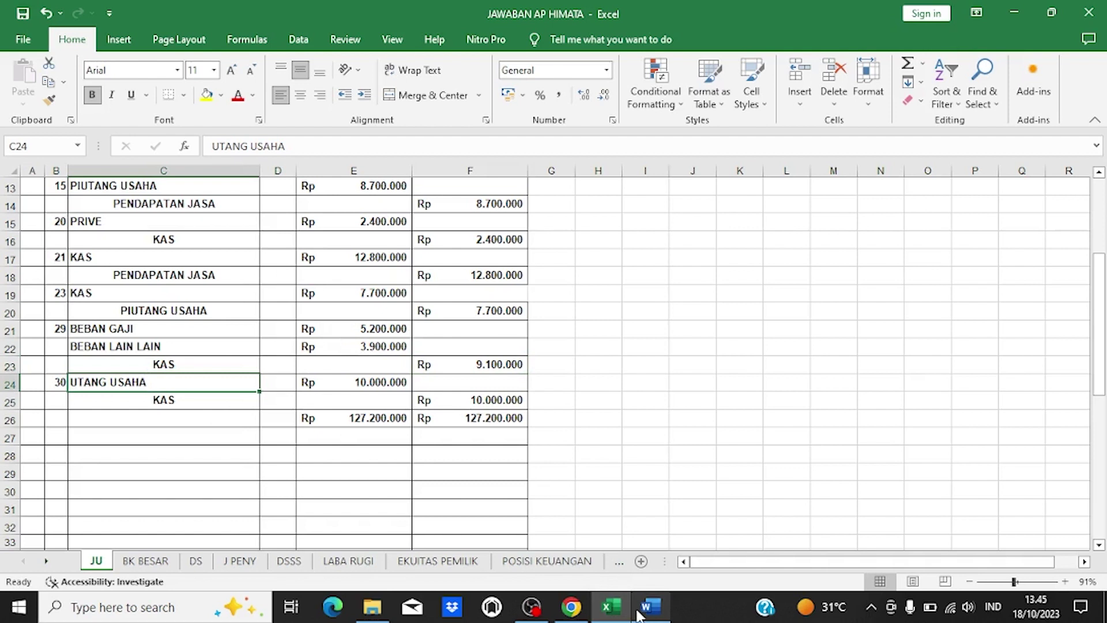
{"action": "mouse_move", "coordinate": [640, 611]}
{"action": "left_click", "coordinate": [636, 571]}
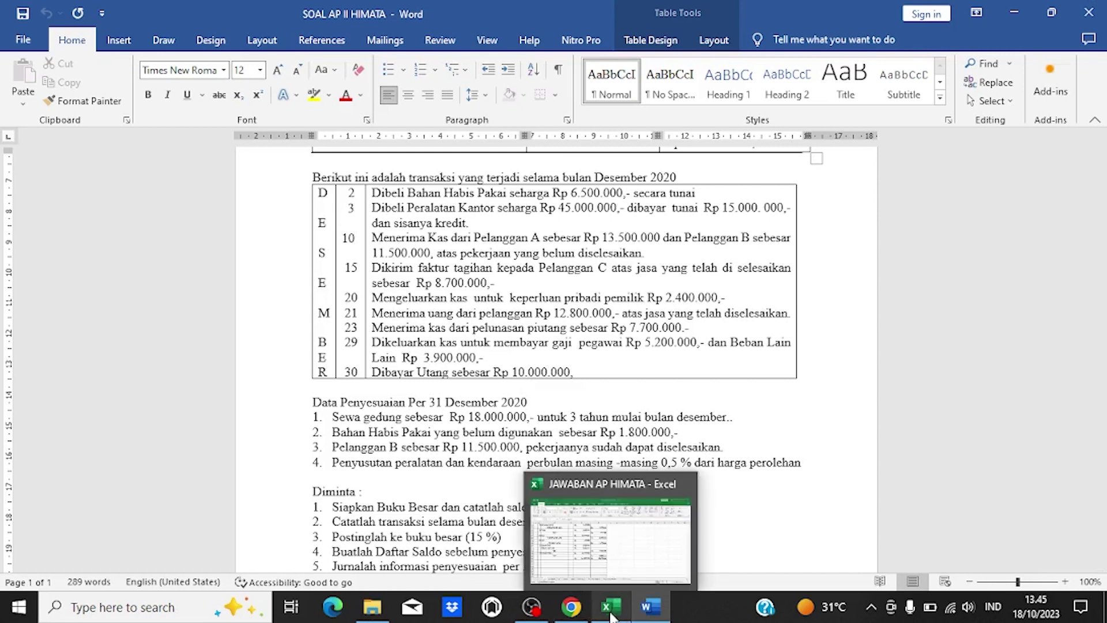
{"action": "left_click", "coordinate": [602, 574]}
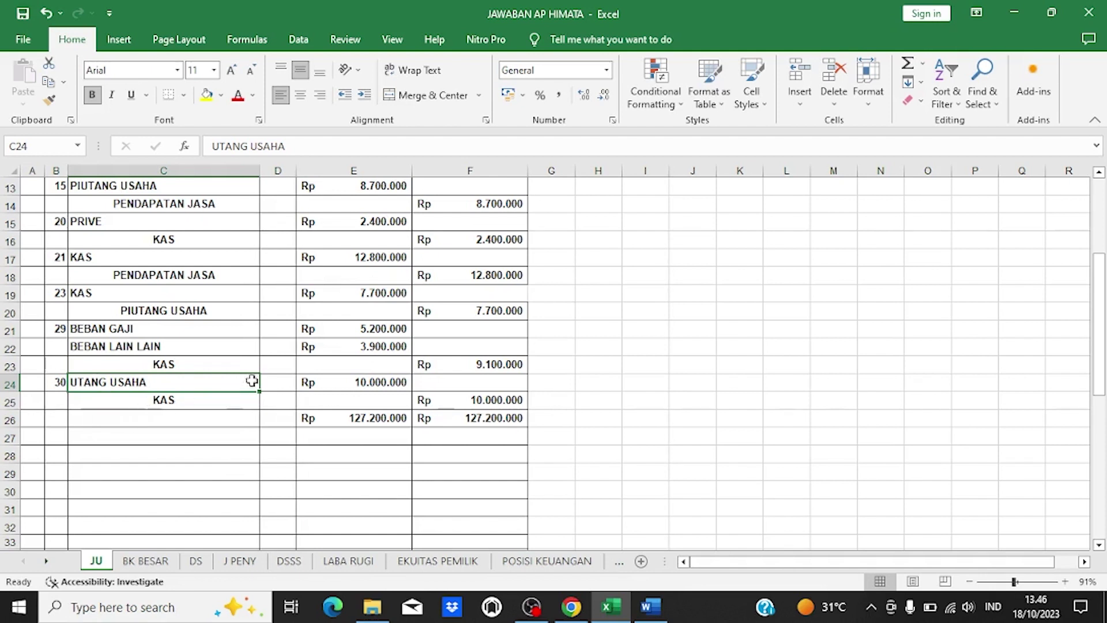
Step: Review the complete JURNAL UMUM and compare the debit and credit totals in row 26
{"action": "scroll", "coordinate": [501, 424], "scroll_direction": "up", "scroll_amount": 2}
{"action": "scroll", "coordinate": [501, 424], "scroll_direction": "up", "scroll_amount": 2}
{"action": "scroll", "coordinate": [501, 424], "scroll_direction": "down", "scroll_amount": 3}
{"action": "scroll", "coordinate": [425, 424], "scroll_direction": "up", "scroll_amount": 3}
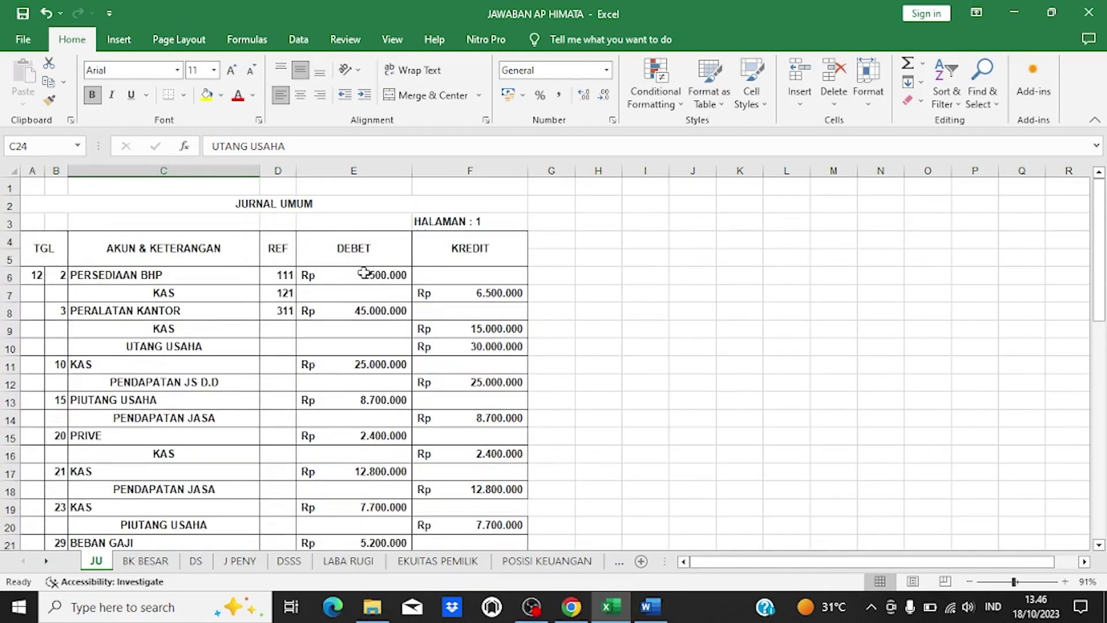
{"action": "scroll", "coordinate": [382, 306], "scroll_direction": "down", "scroll_amount": 1}
{"action": "scroll", "coordinate": [382, 306], "scroll_direction": "down", "scroll_amount": 4}
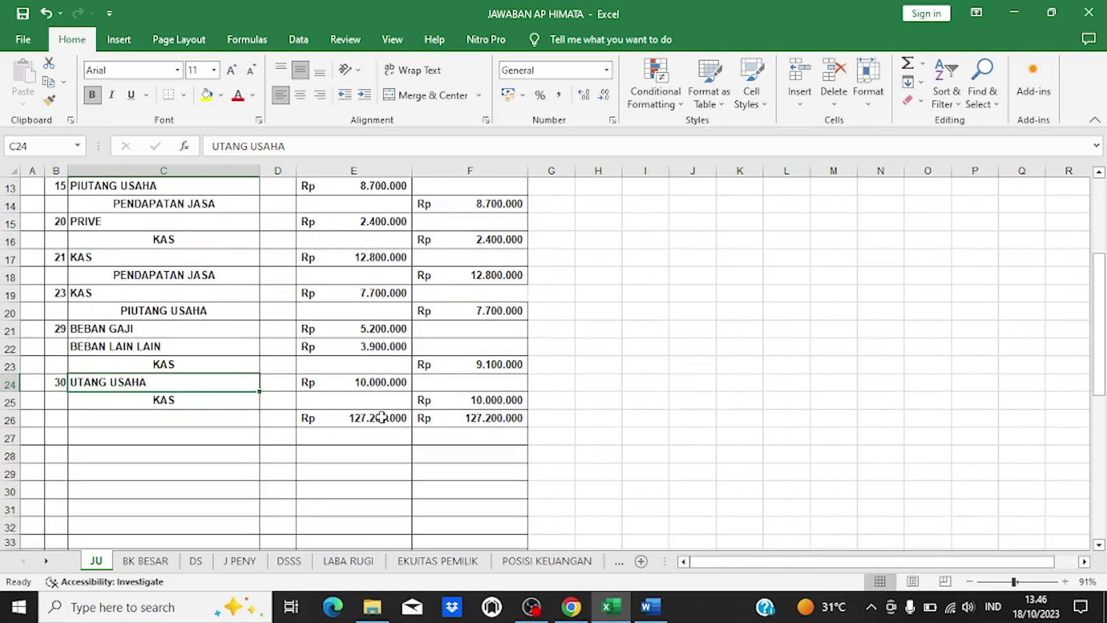
{"action": "left_click", "coordinate": [382, 417]}
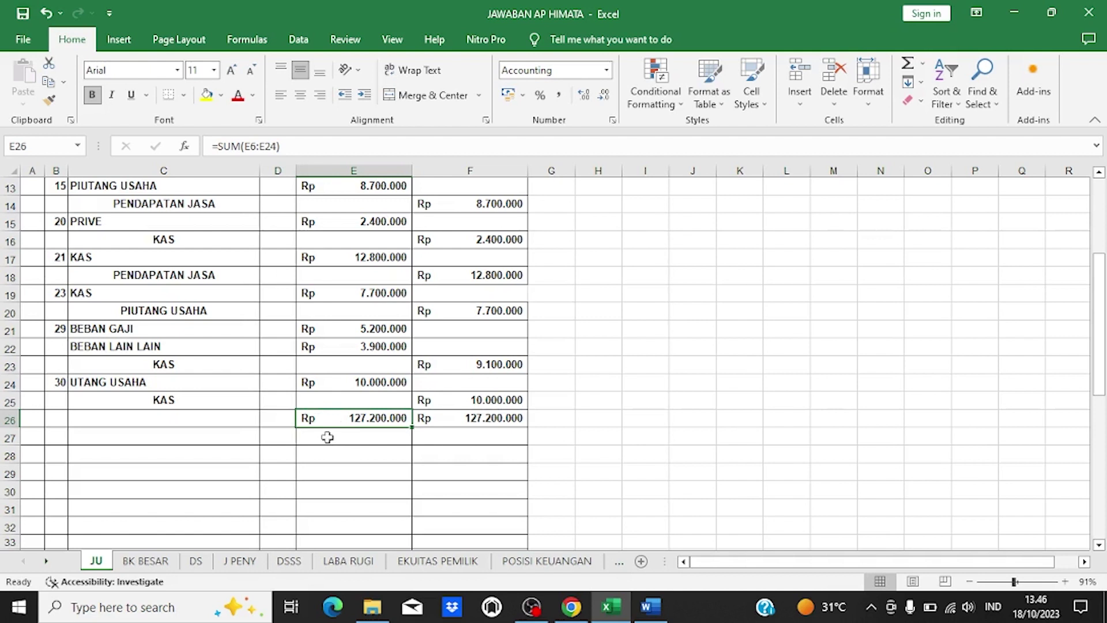
{"action": "left_click", "coordinate": [470, 422]}
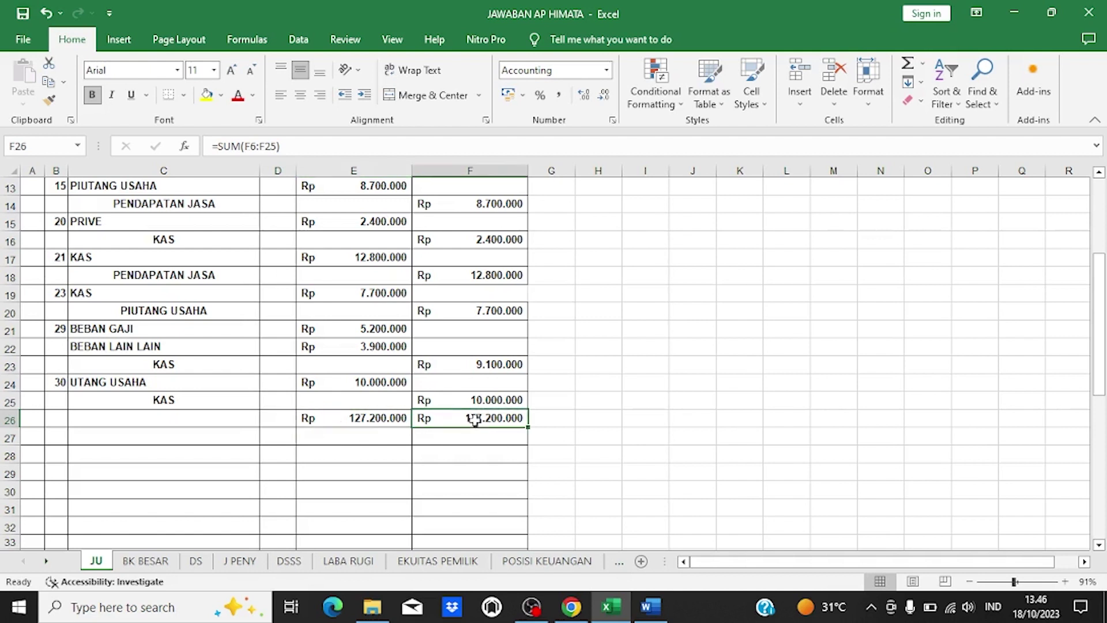
{"action": "left_click", "coordinate": [358, 421]}
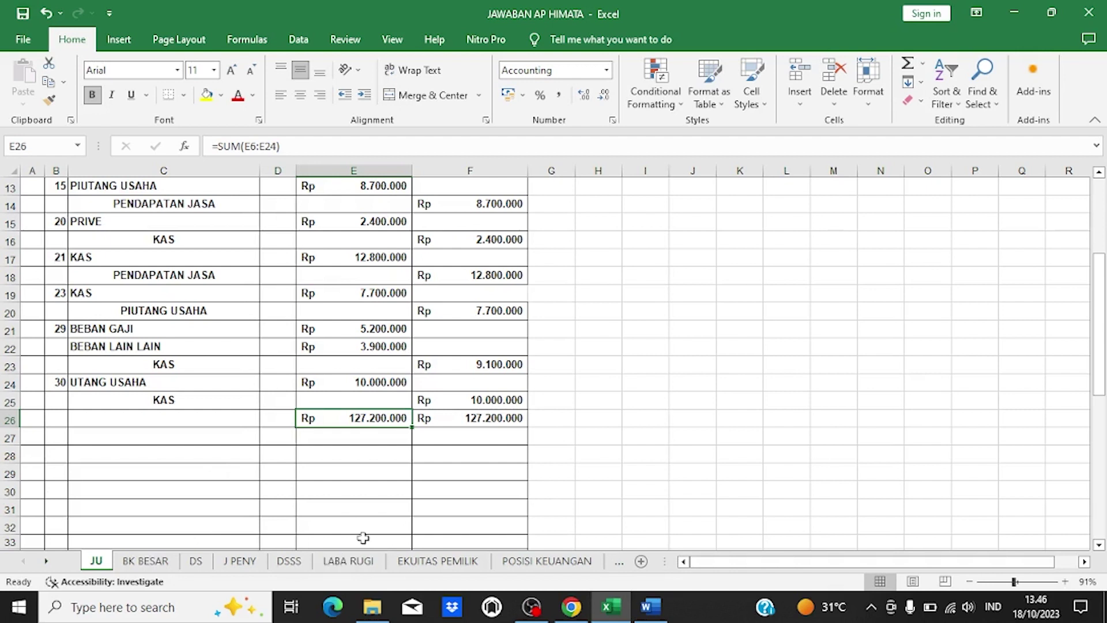
{"action": "scroll", "coordinate": [363, 537], "scroll_direction": "up", "scroll_amount": 1}
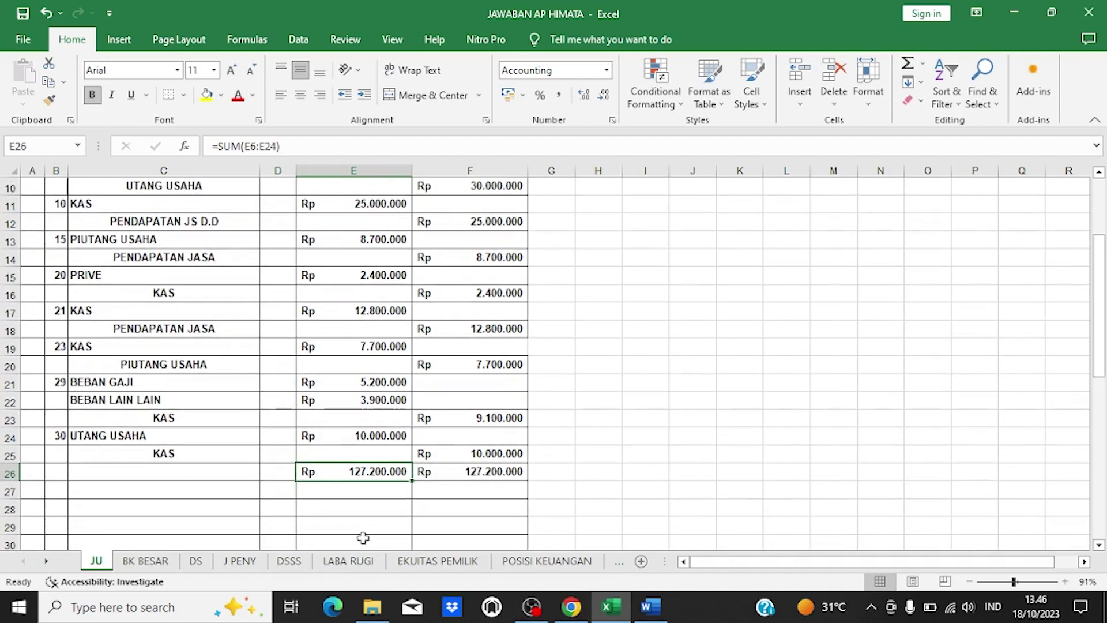
{"action": "scroll", "coordinate": [396, 500], "scroll_direction": "up", "scroll_amount": 2}
{"action": "scroll", "coordinate": [396, 500], "scroll_direction": "up", "scroll_amount": 2}
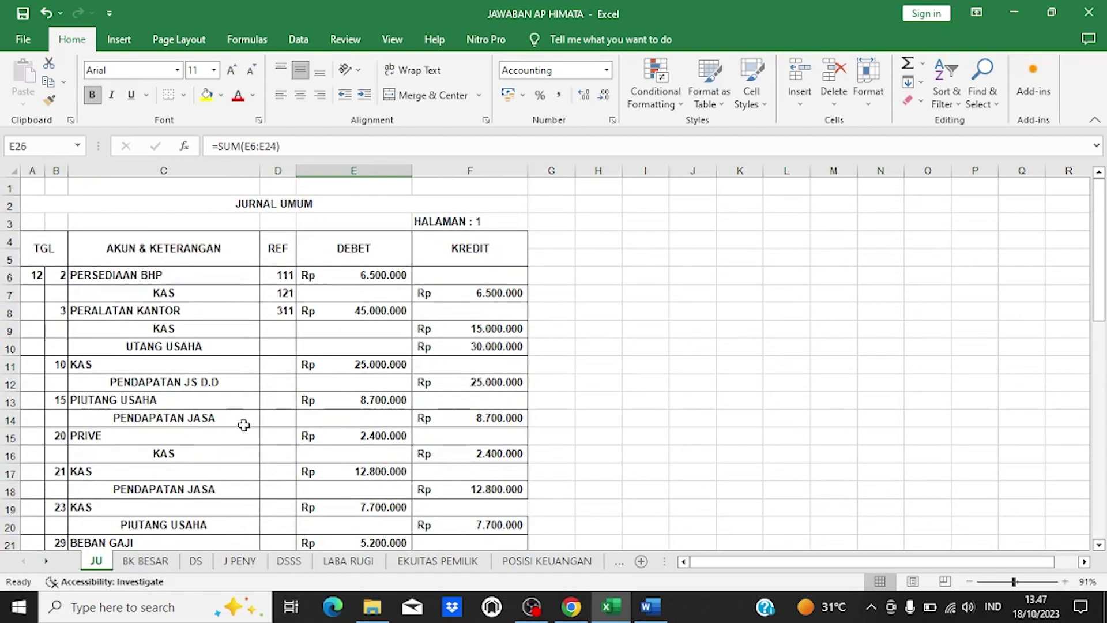
Step: Compare the JU sheet's PERSEDIAAN BHP entry with the BK BESAR sheet, searching the ledger for "pers"
{"action": "left_click", "coordinate": [156, 561]}
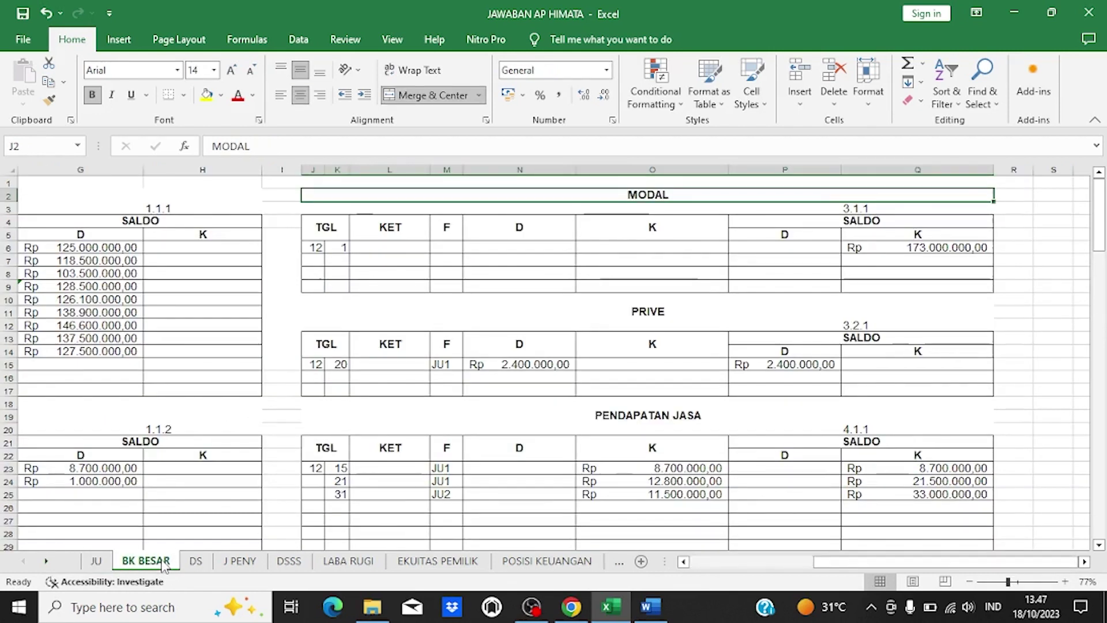
{"action": "left_click", "coordinate": [97, 562]}
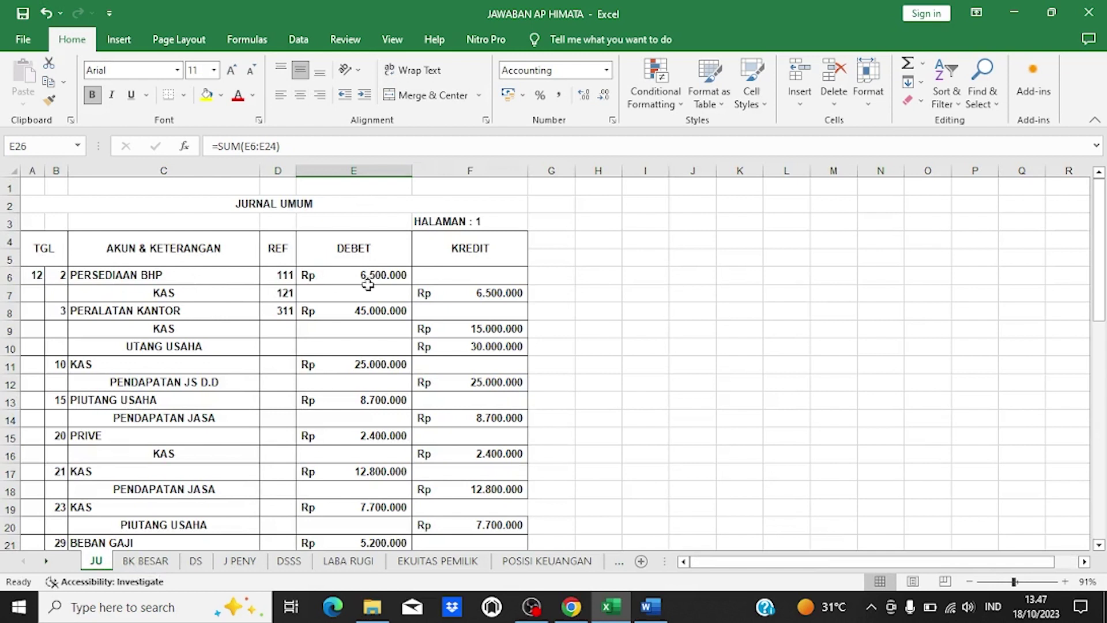
{"action": "left_click", "coordinate": [149, 561]}
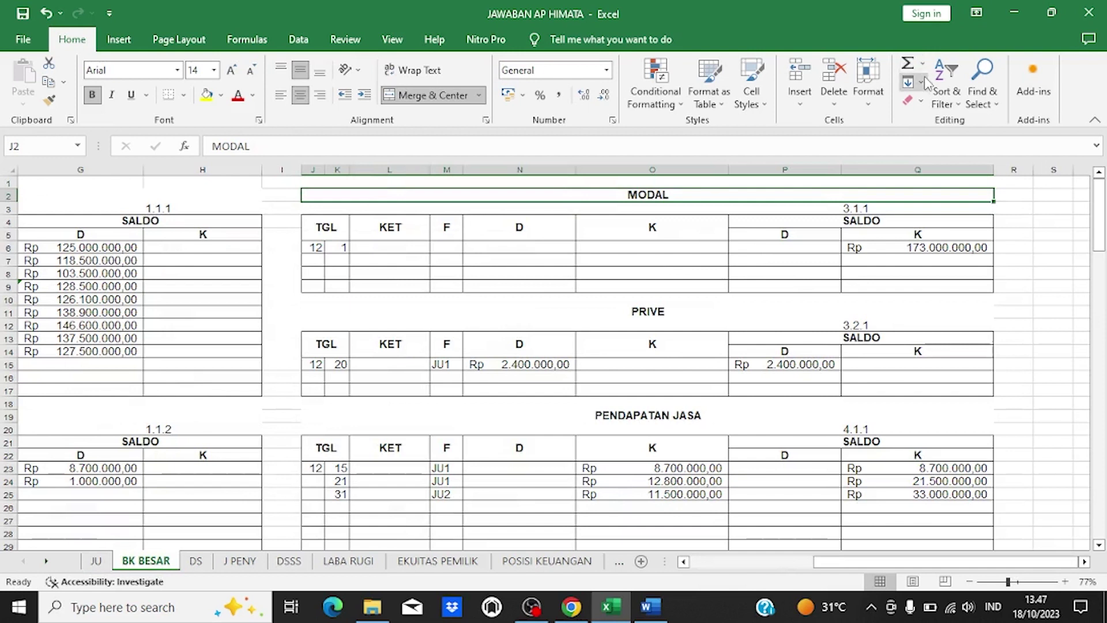
{"action": "left_click", "coordinate": [982, 81]}
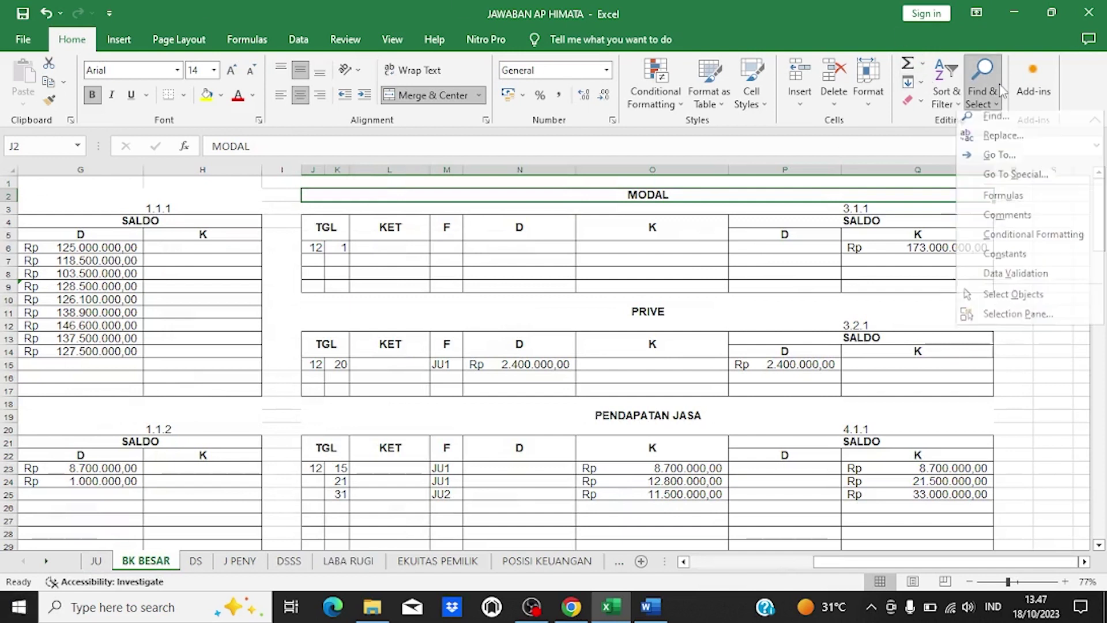
{"action": "left_click", "coordinate": [1004, 118]}
{"action": "type", "text": "per"}
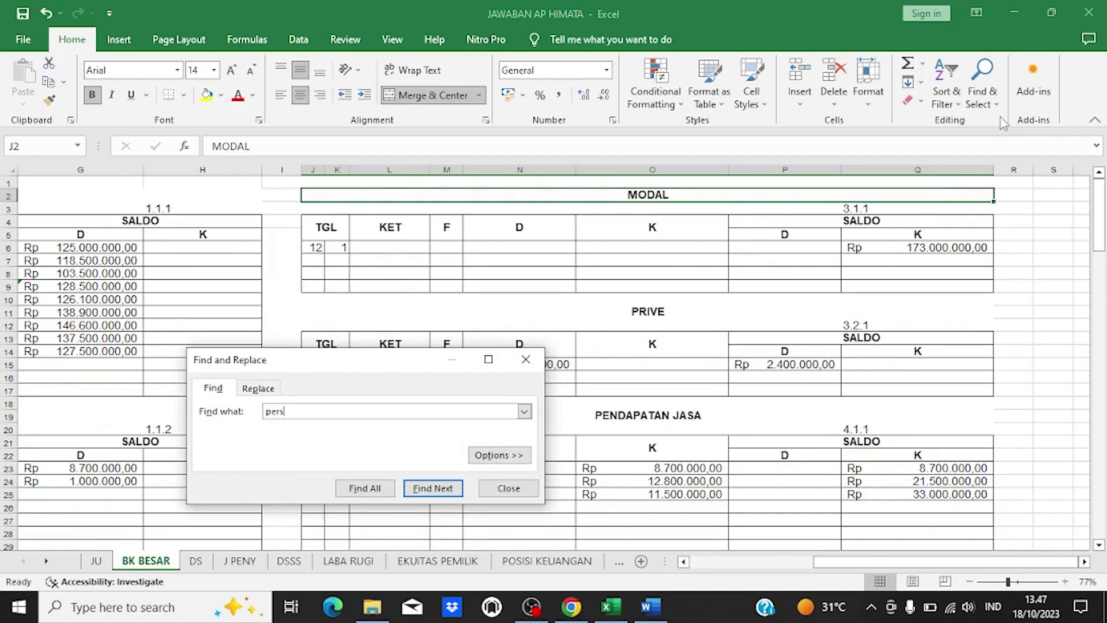
{"action": "type", "text": "s"}
{"action": "key", "text": "Return"}
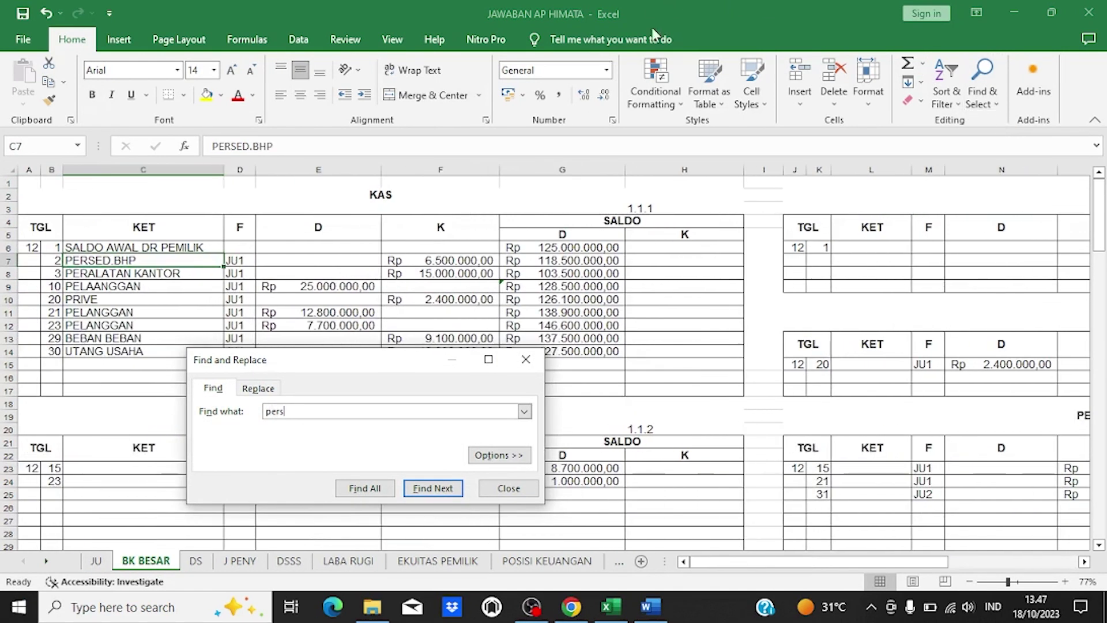
{"action": "left_click", "coordinate": [526, 359]}
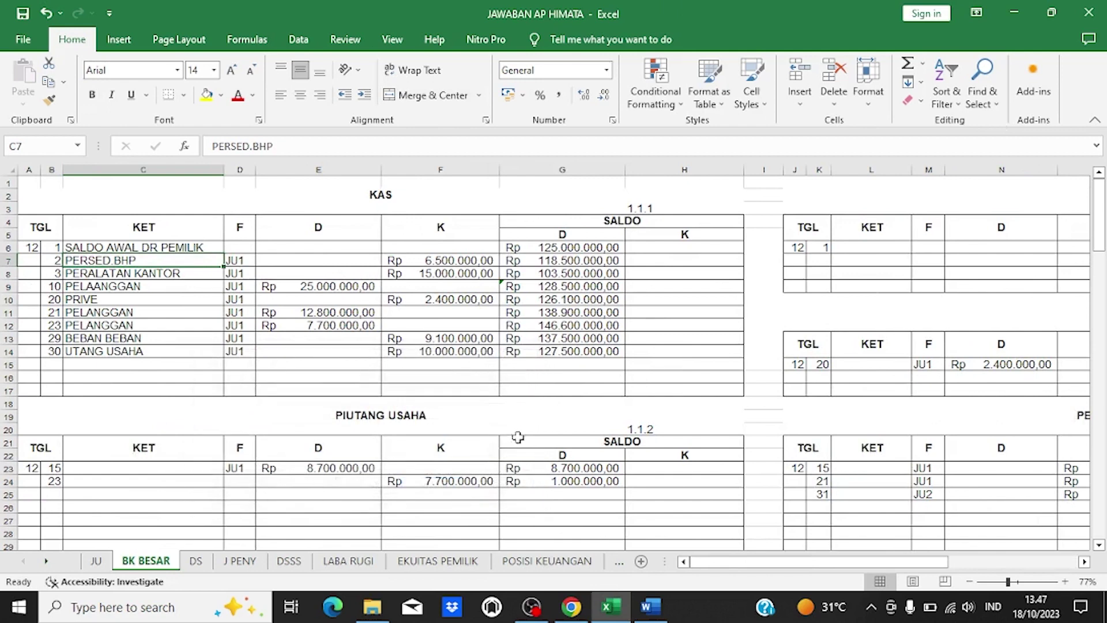
Step: Examine the 2 December debit and balance of the PERSED BHP account in the BK BESAR sheet
{"action": "scroll", "coordinate": [517, 439], "scroll_direction": "down", "scroll_amount": 3}
{"action": "scroll", "coordinate": [518, 438], "scroll_direction": "down", "scroll_amount": 6}
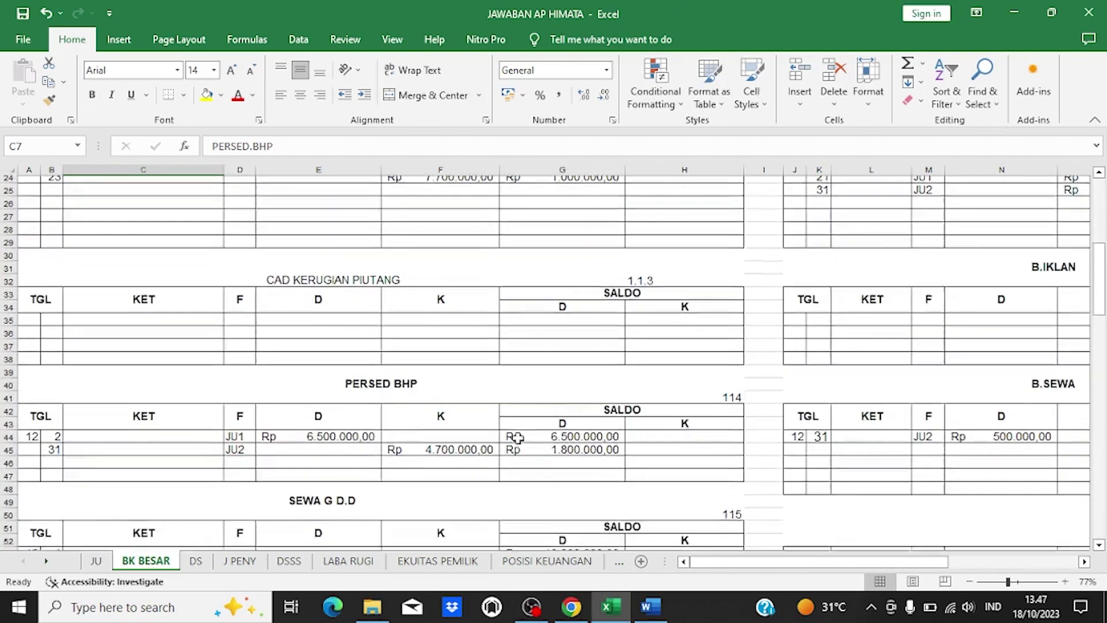
{"action": "scroll", "coordinate": [519, 438], "scroll_direction": "down", "scroll_amount": 1}
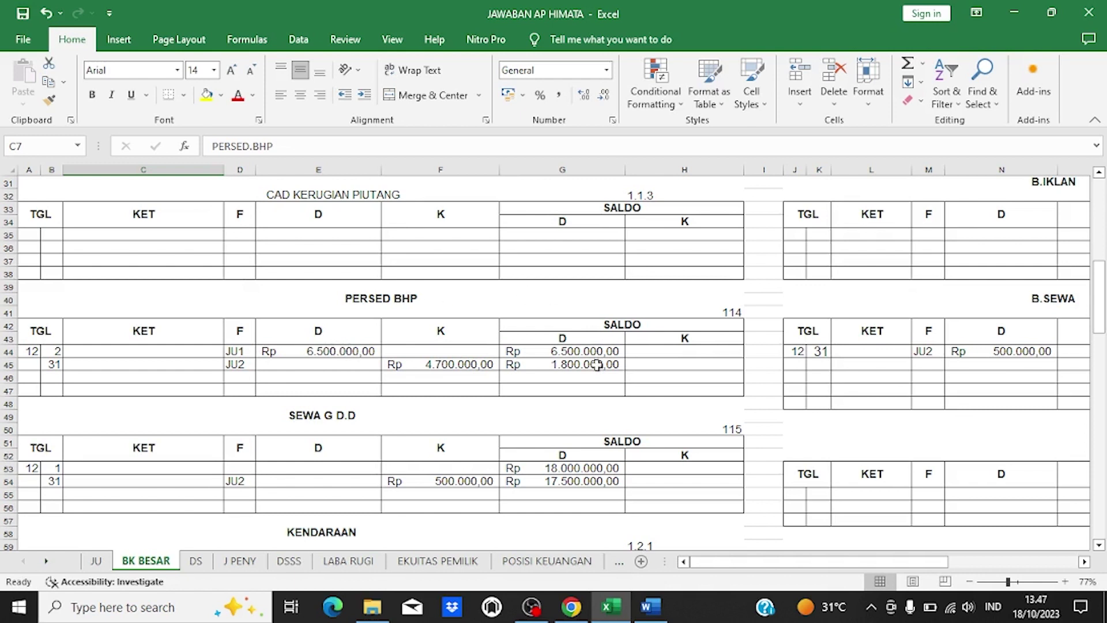
{"action": "left_click", "coordinate": [565, 351]}
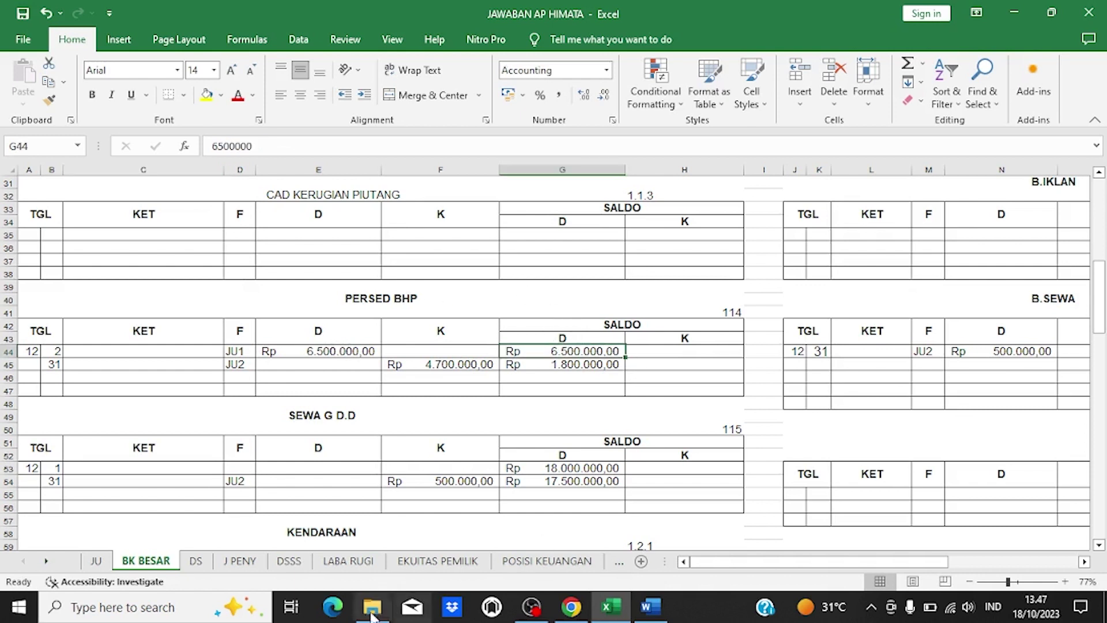
Step: Trace the 2 December KAS credit from the JU sheet to its posting in the KAS account of BK BESAR
{"action": "left_click", "coordinate": [96, 560]}
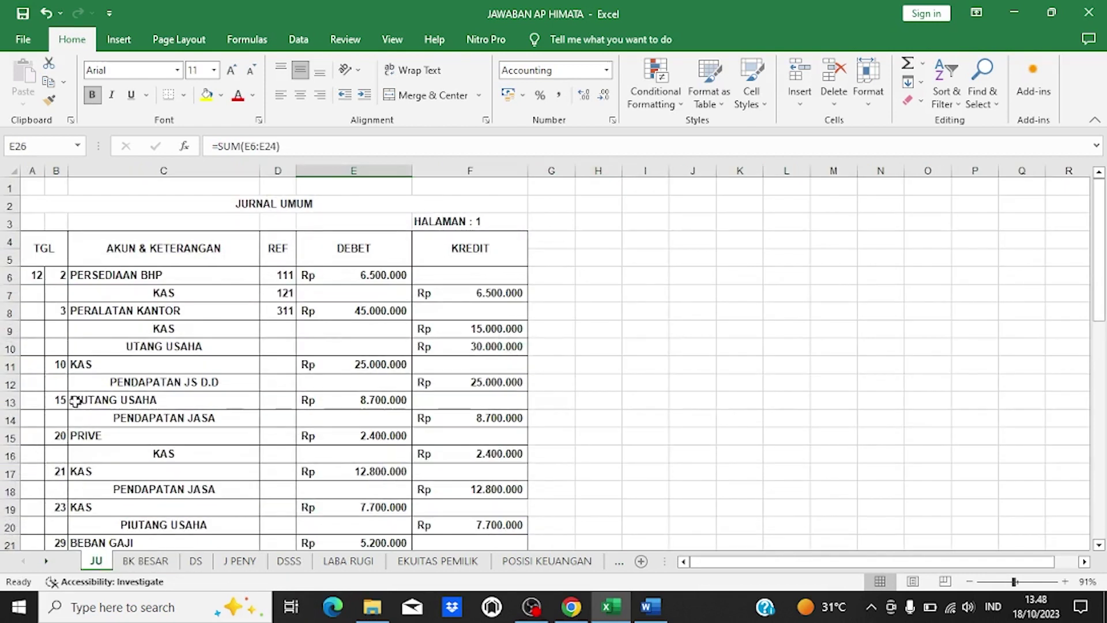
{"action": "left_click", "coordinate": [200, 293]}
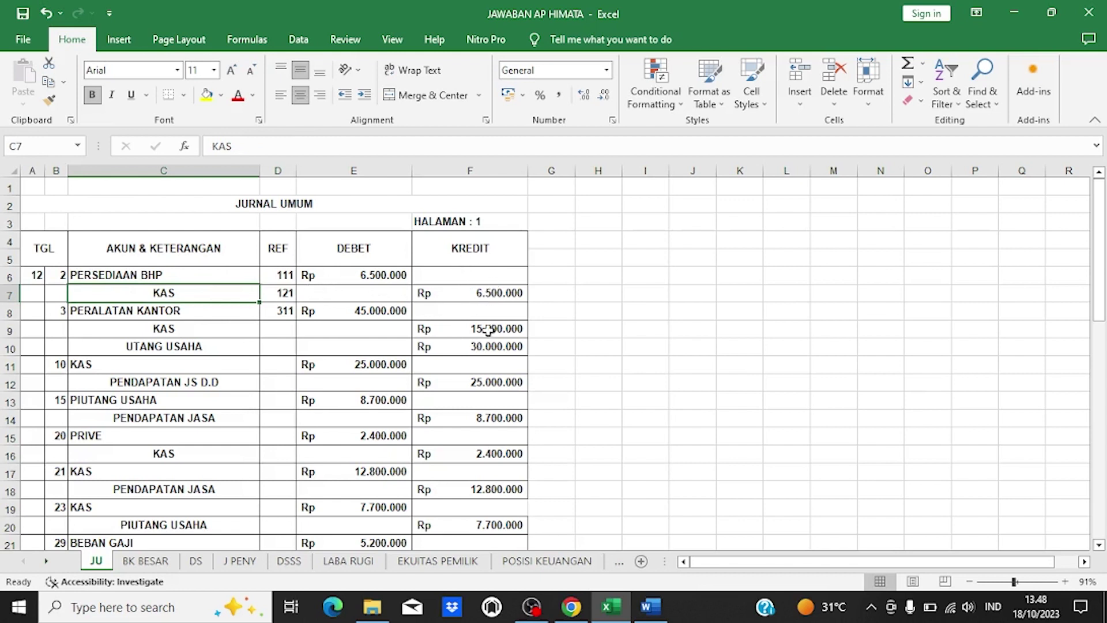
{"action": "left_click", "coordinate": [146, 560]}
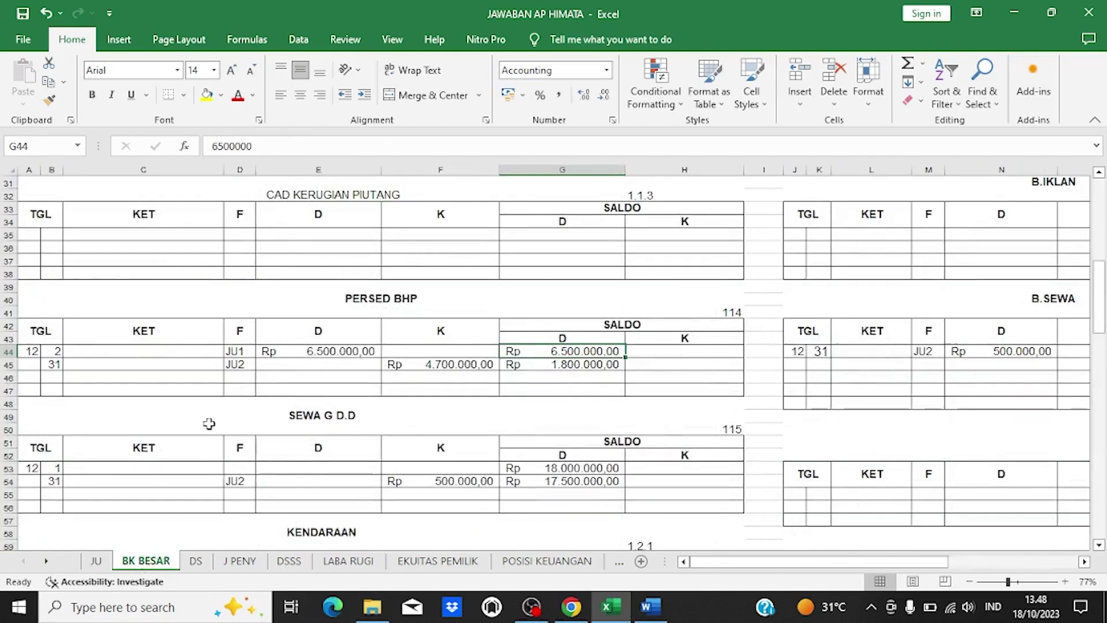
{"action": "left_click_drag", "start_coordinate": [1098, 297], "coordinate": [1098, 216]}
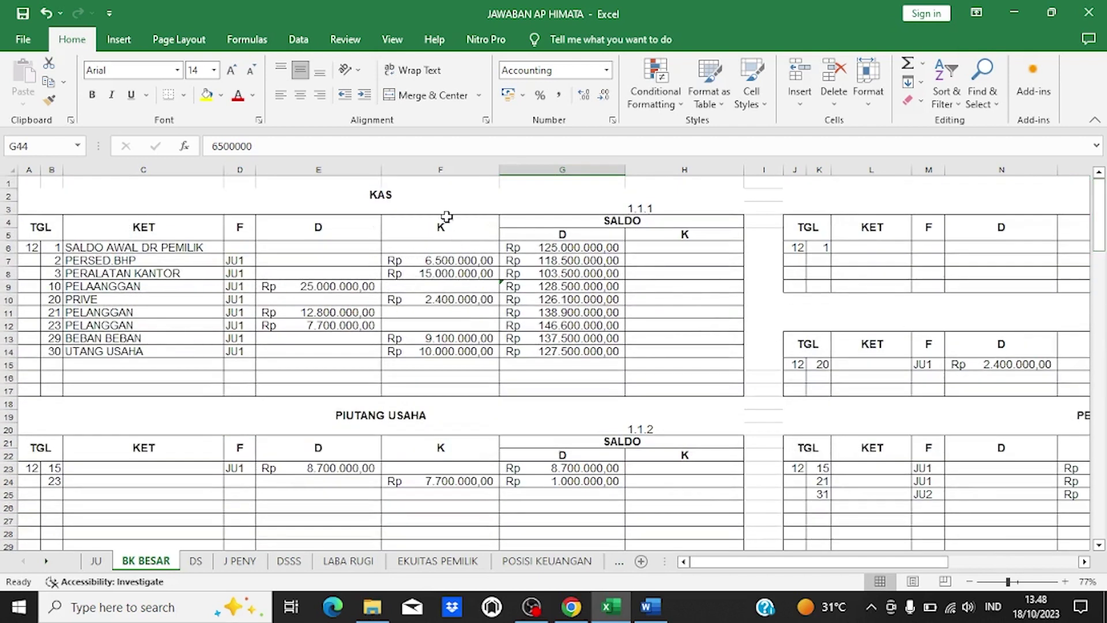
{"action": "left_click", "coordinate": [447, 262]}
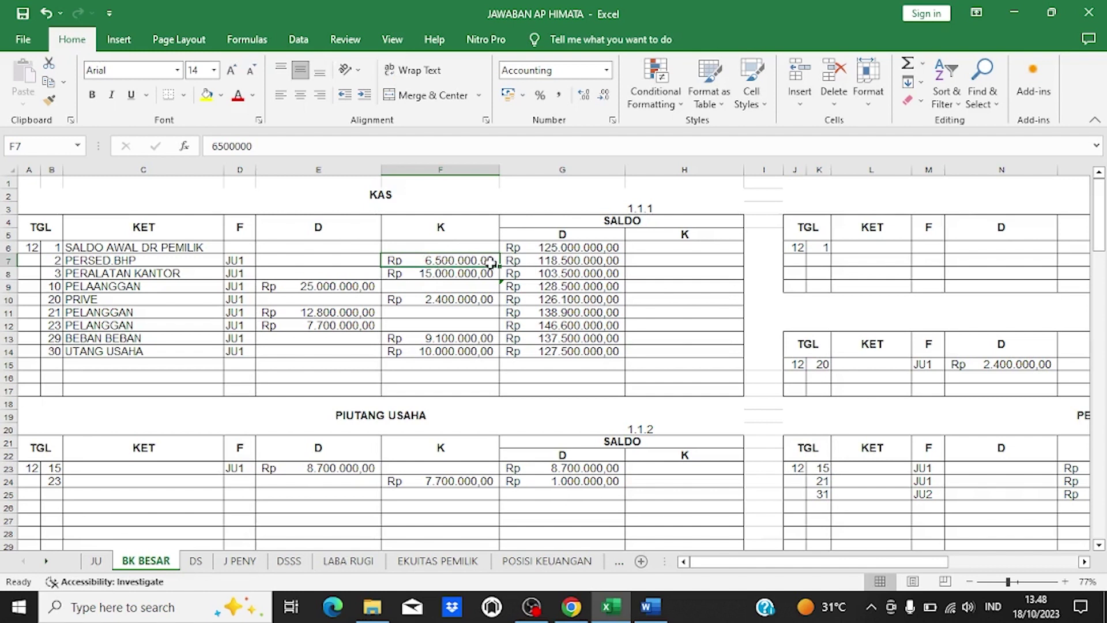
Step: Check how the 2 December KAS balance in G7 derives from the opening balance and the PERSED.BHP credit
{"action": "left_click", "coordinate": [518, 261]}
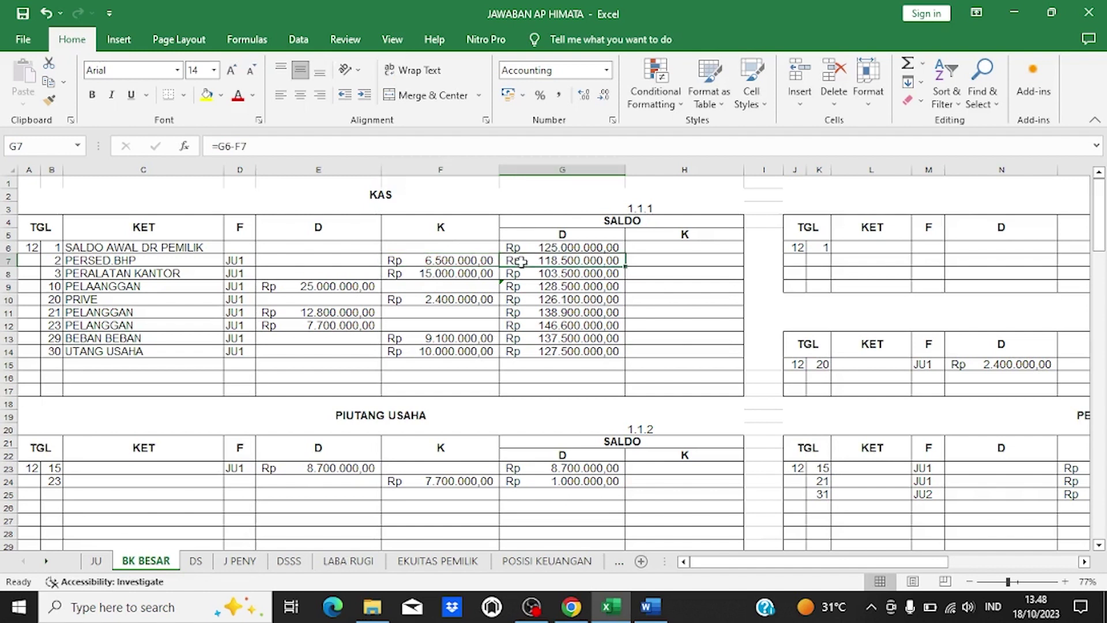
{"action": "left_click", "coordinate": [573, 248]}
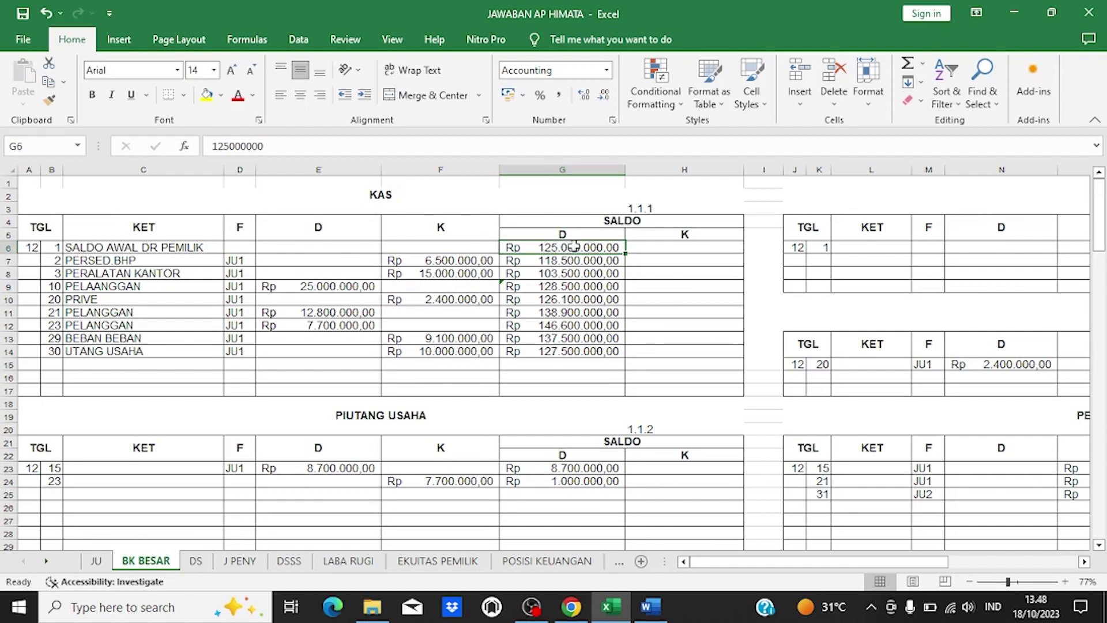
{"action": "left_click", "coordinate": [465, 262]}
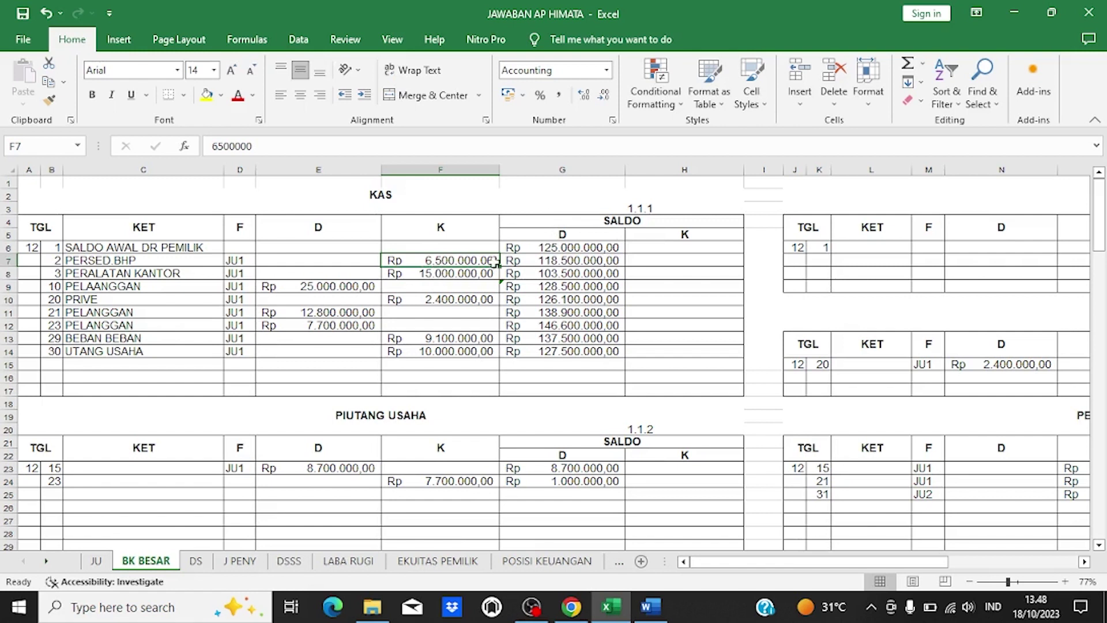
{"action": "left_click", "coordinate": [520, 263]}
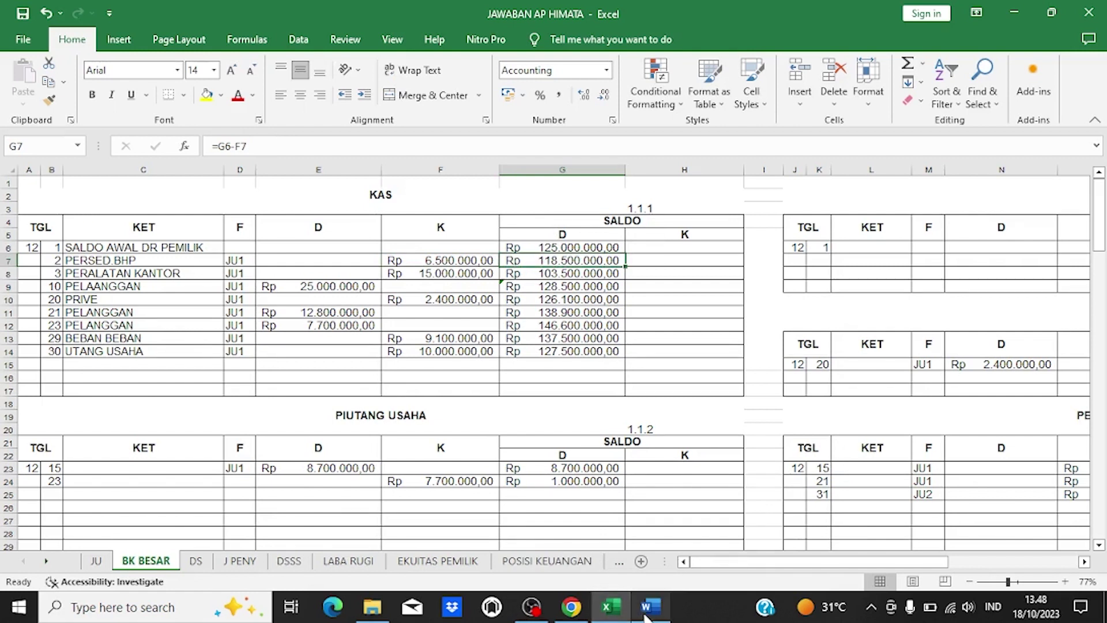
Step: Pick the 3 December PERALATAN KANTOR entry in JU and search BK BESAR for "peralatan" to reach the PERALATAN account
{"action": "mouse_move", "coordinate": [602, 617]}
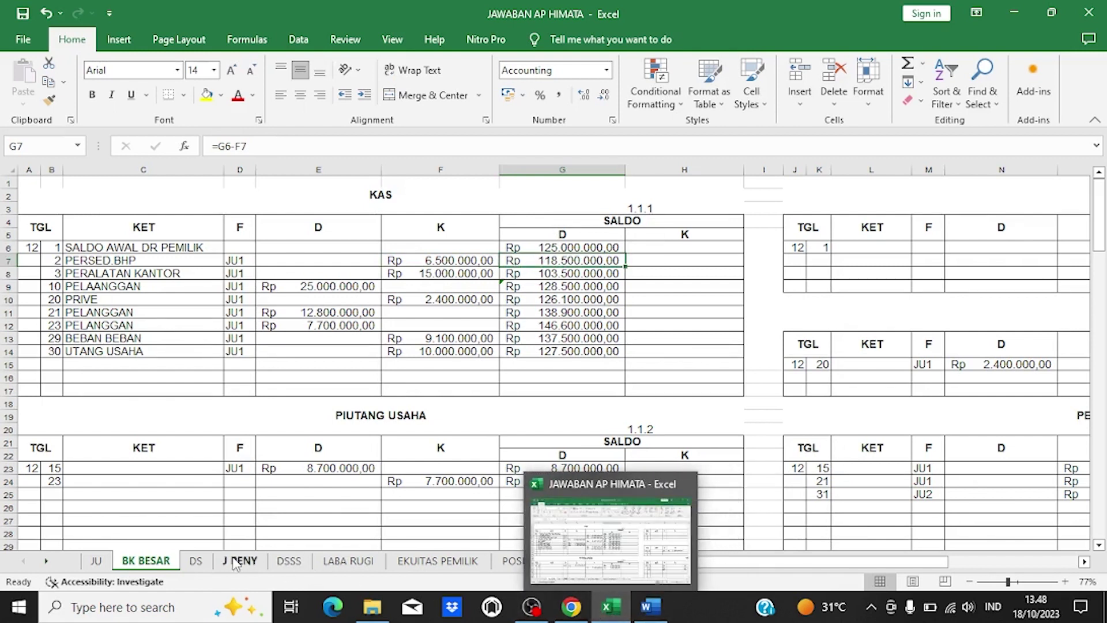
{"action": "left_click", "coordinate": [95, 561]}
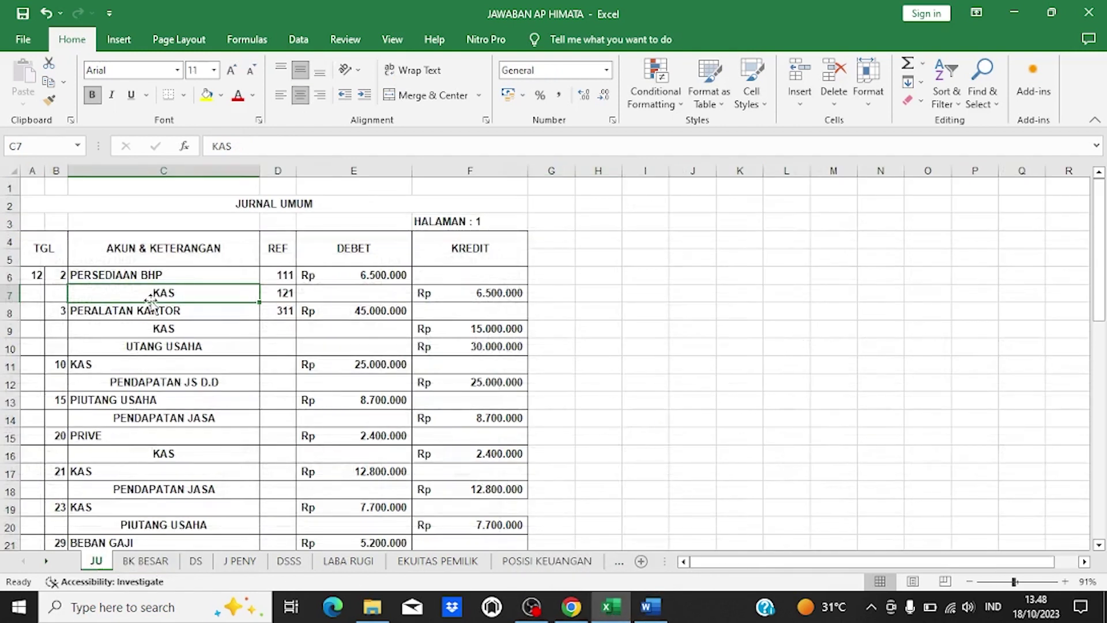
{"action": "left_click", "coordinate": [150, 314]}
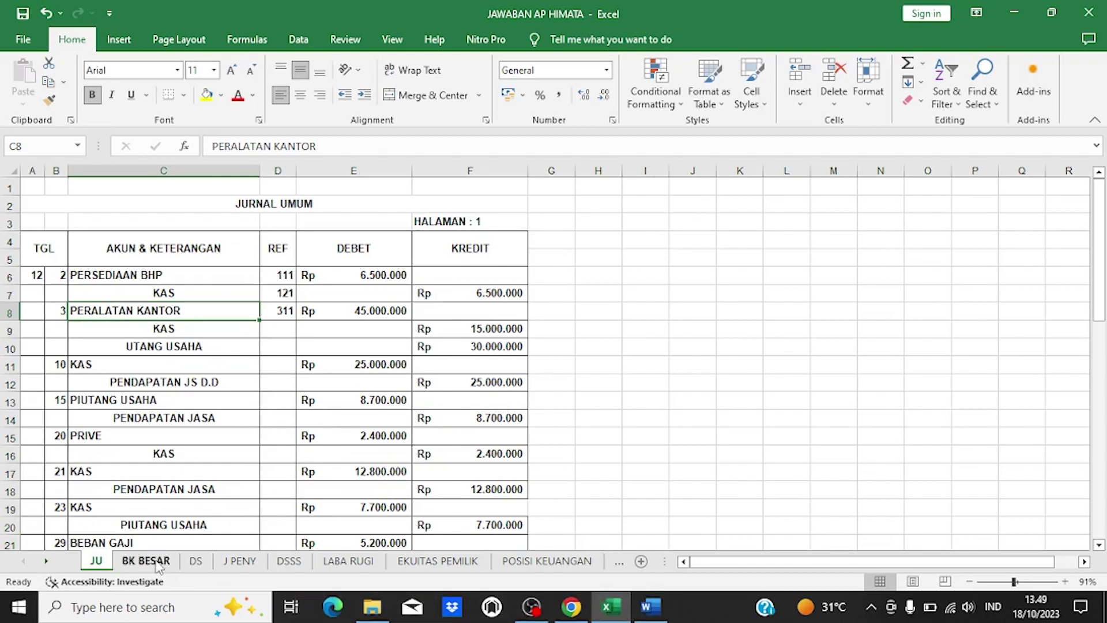
{"action": "left_click", "coordinate": [126, 562]}
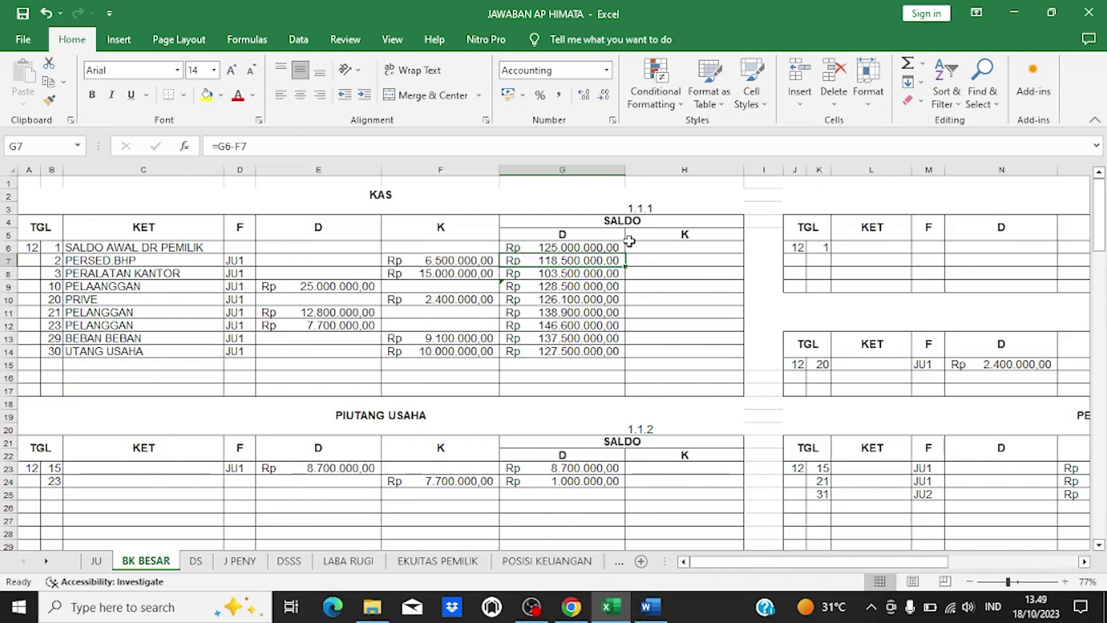
{"action": "left_click", "coordinate": [982, 93]}
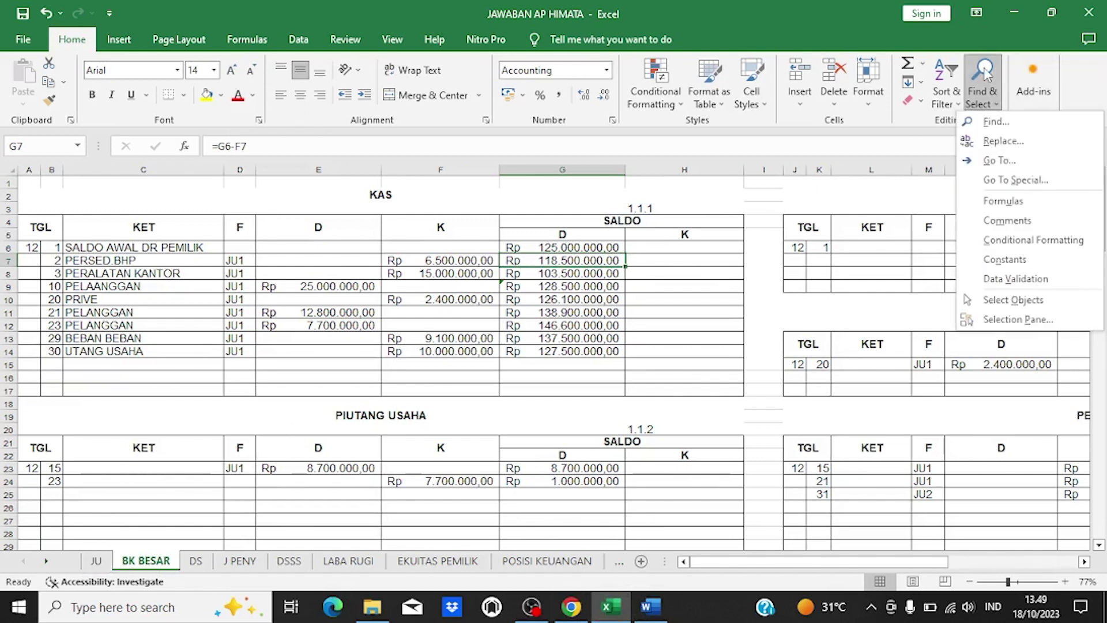
{"action": "left_click", "coordinate": [985, 121]}
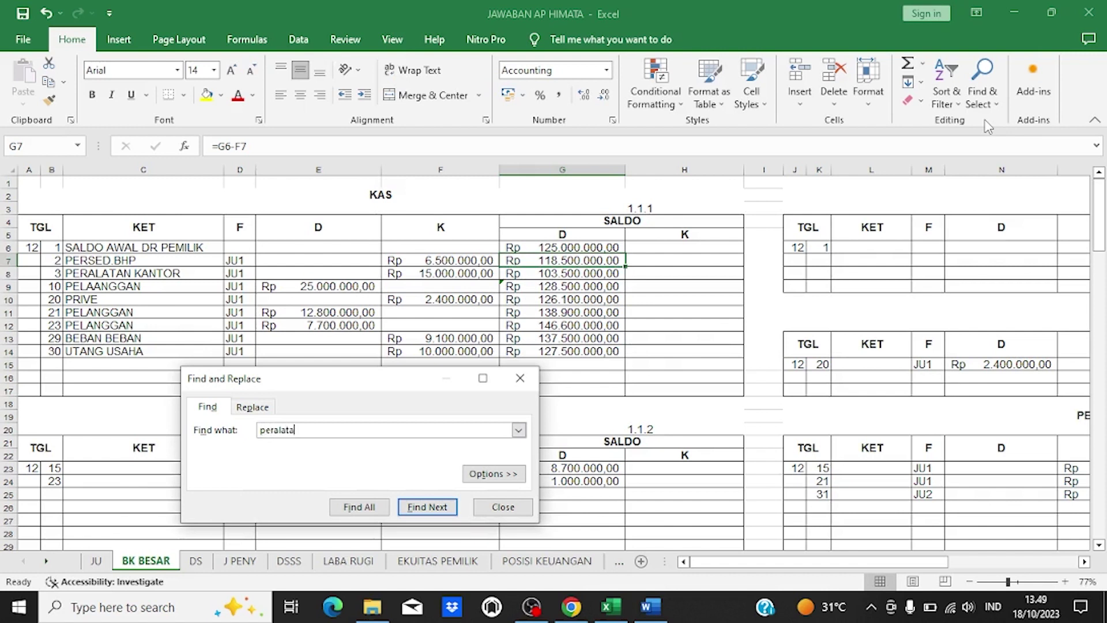
{"action": "key", "text": "Return"}
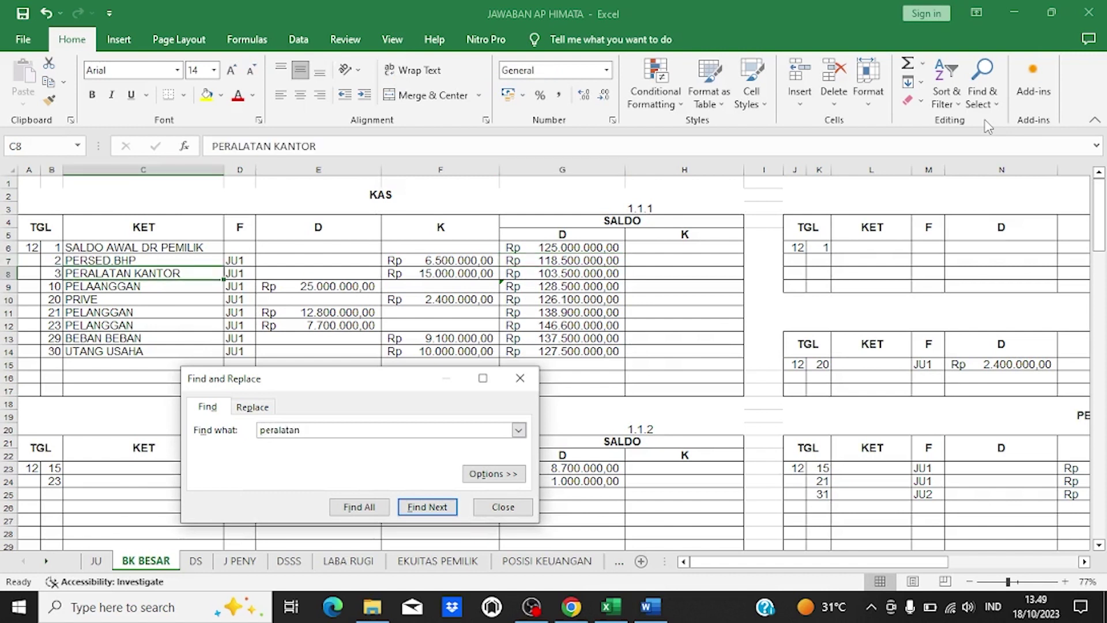
{"action": "key", "text": "Return"}
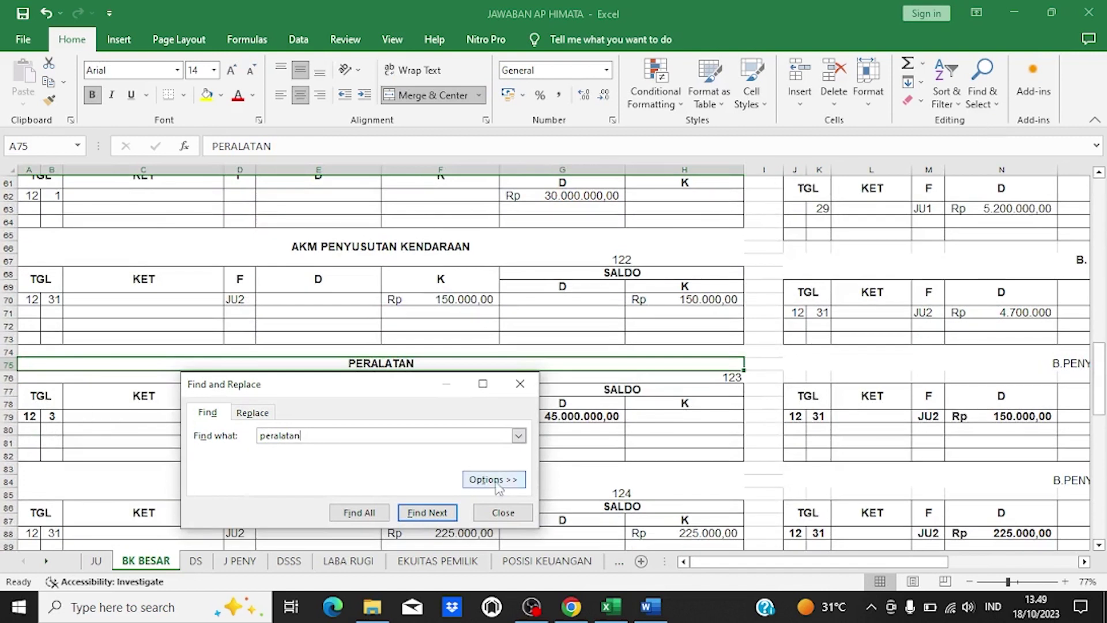
{"action": "left_click", "coordinate": [519, 385]}
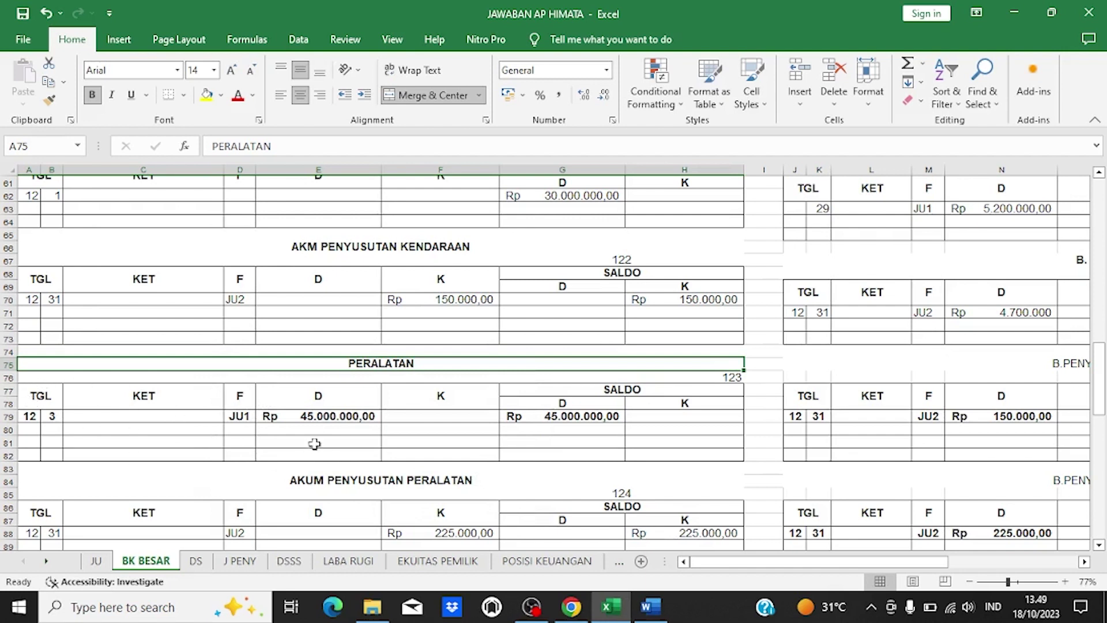
Step: Examine the 3 December debit and balance in the PERALATAN account, and look over the neighbouring ledger accounts
{"action": "left_click", "coordinate": [316, 419]}
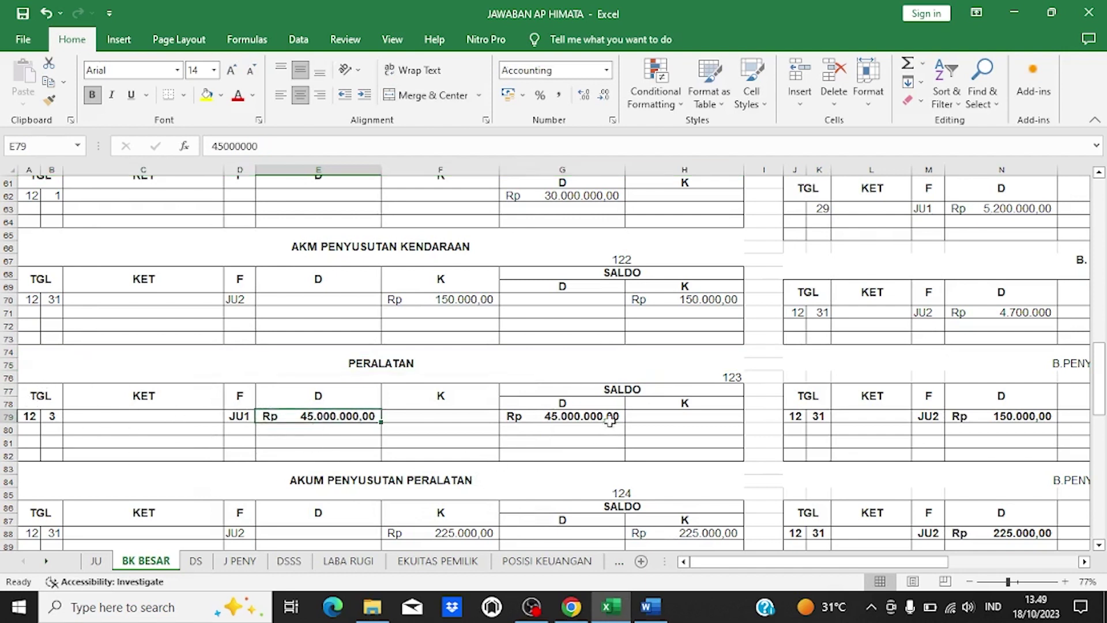
{"action": "left_click", "coordinate": [574, 418]}
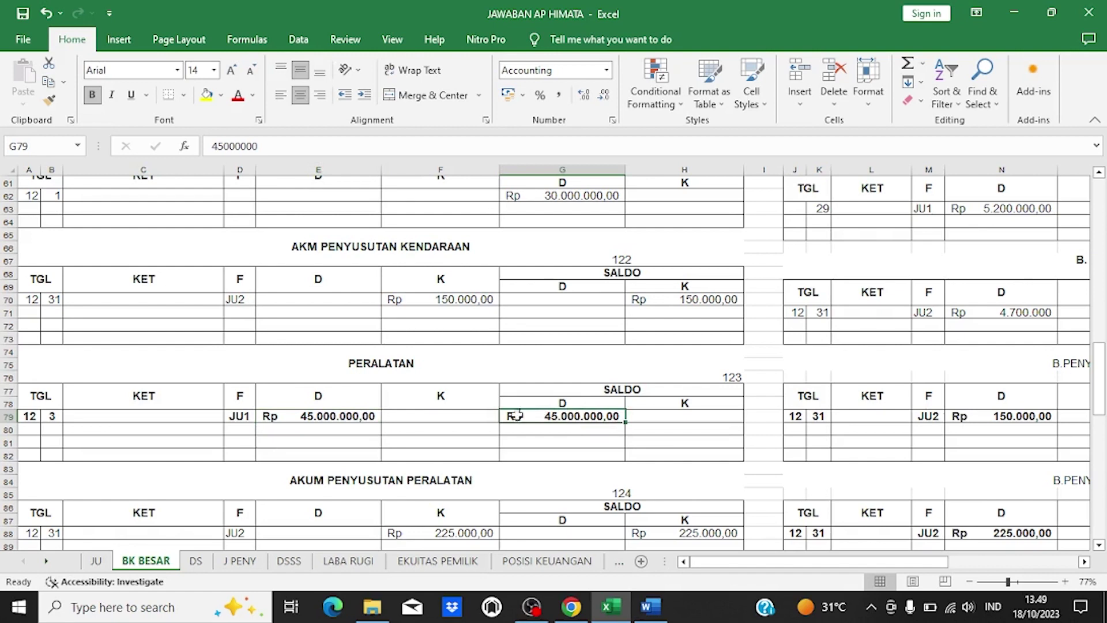
{"action": "scroll", "coordinate": [877, 461], "scroll_direction": "up", "scroll_amount": 5}
{"action": "scroll", "coordinate": [873, 439], "scroll_direction": "up", "scroll_amount": 8}
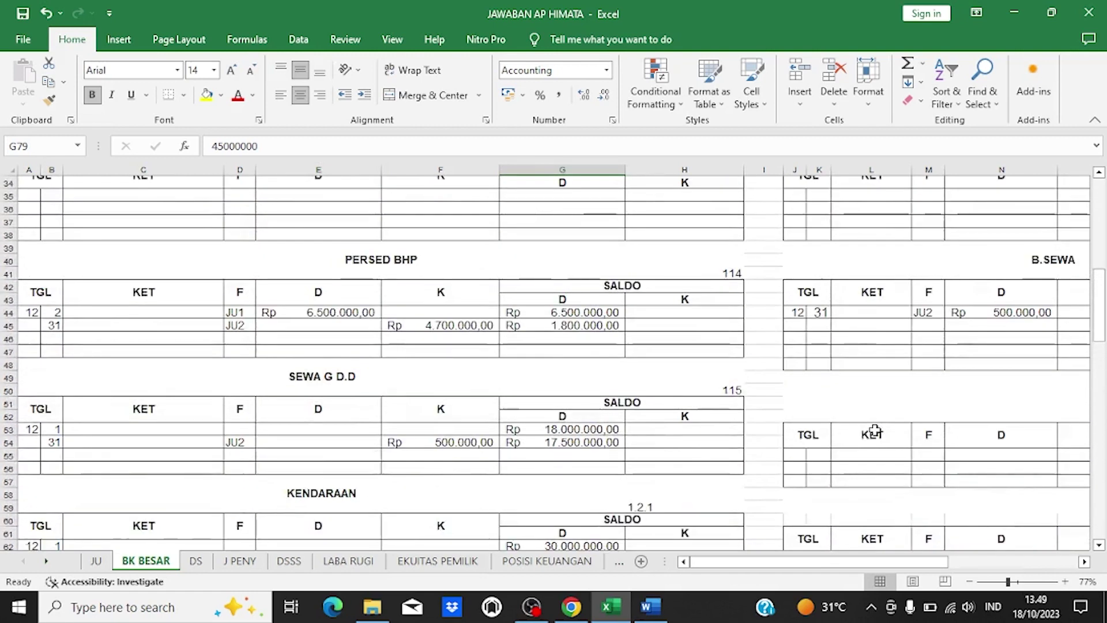
{"action": "scroll", "coordinate": [806, 444], "scroll_direction": "down", "scroll_amount": 13}
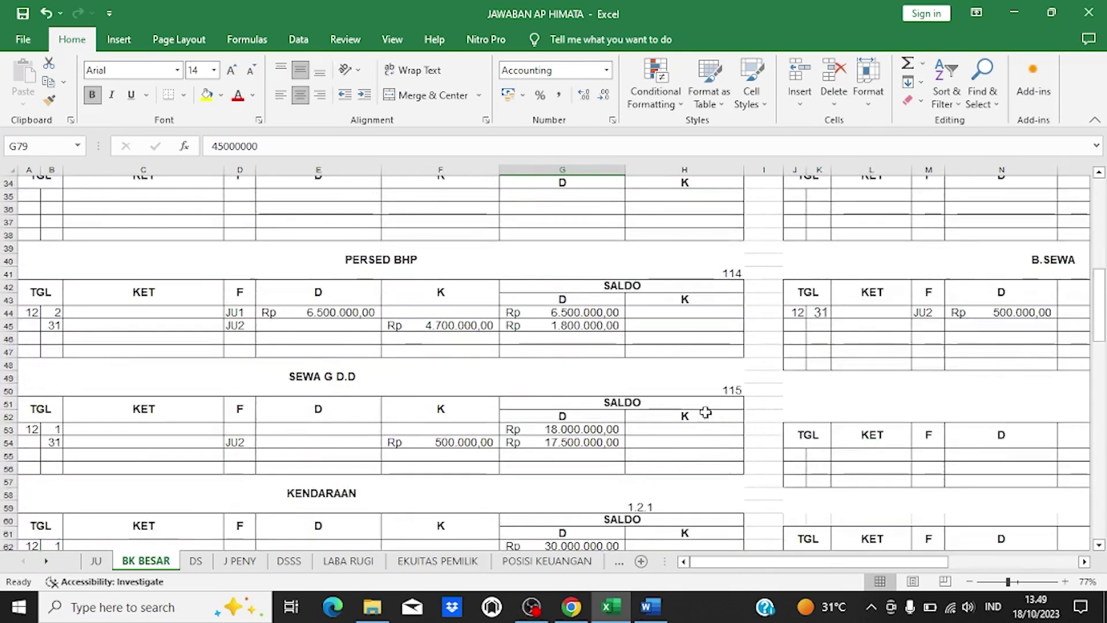
{"action": "scroll", "coordinate": [646, 403], "scroll_direction": "down", "scroll_amount": 2}
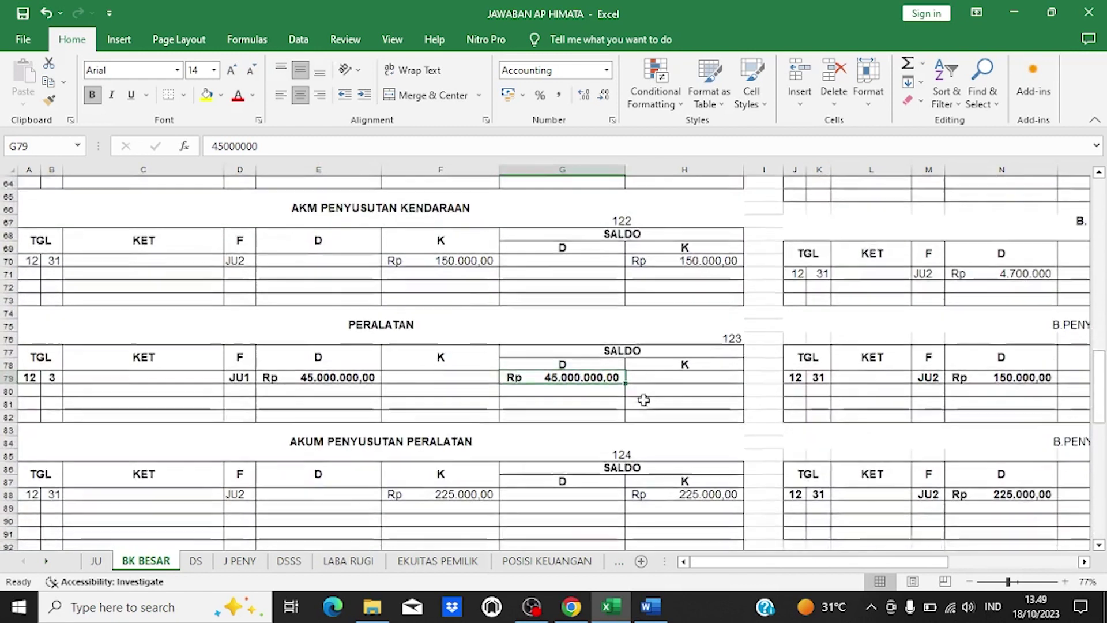
Step: Trace the 3 December KAS credit from JU to its PERALATAN KANTOR line and balance in the KAS account of BK BESAR
{"action": "left_click", "coordinate": [96, 560]}
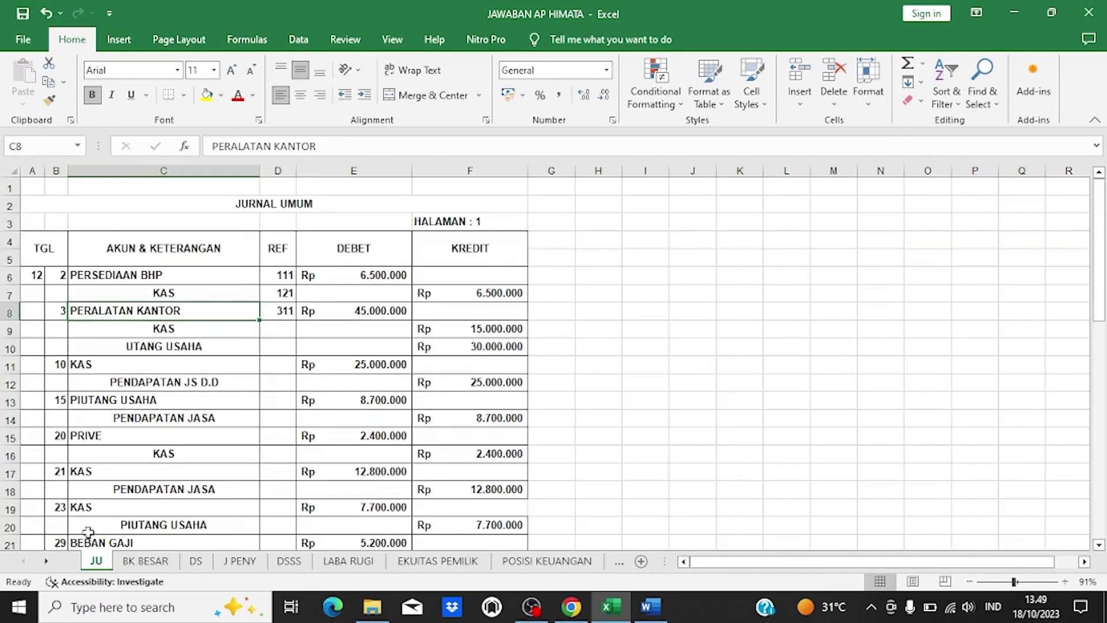
{"action": "left_click", "coordinate": [158, 330]}
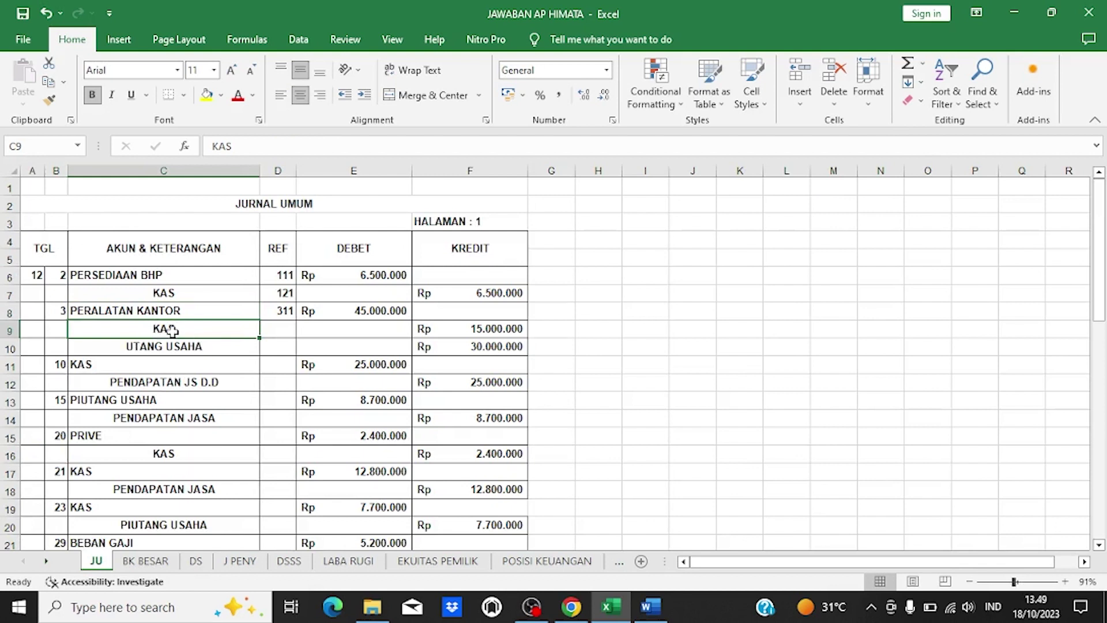
{"action": "left_click", "coordinate": [511, 326]}
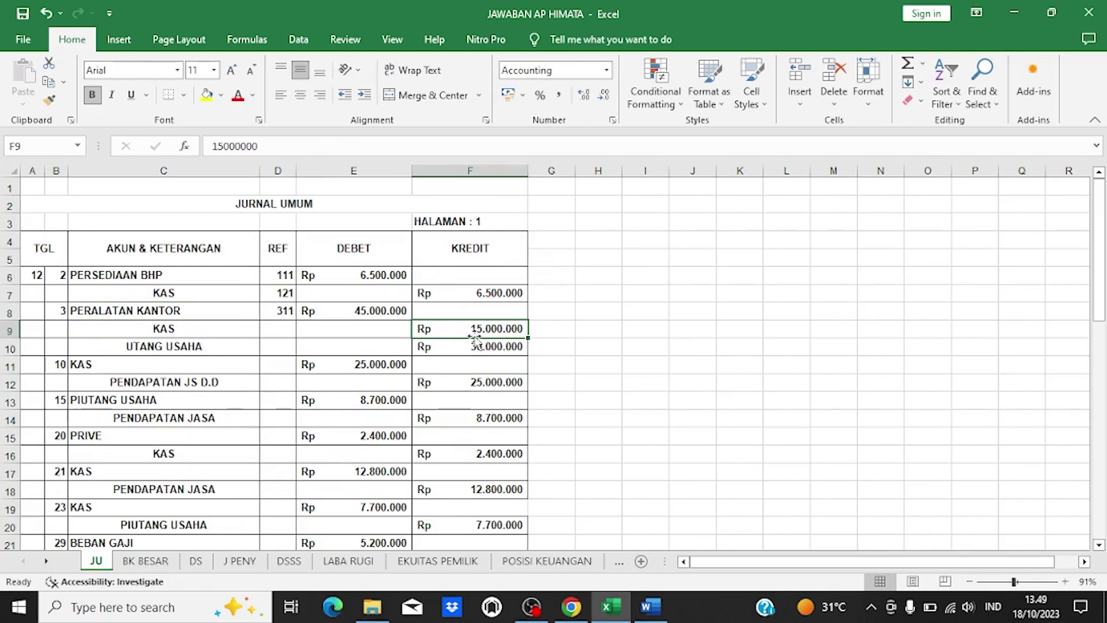
{"action": "left_click", "coordinate": [142, 567]}
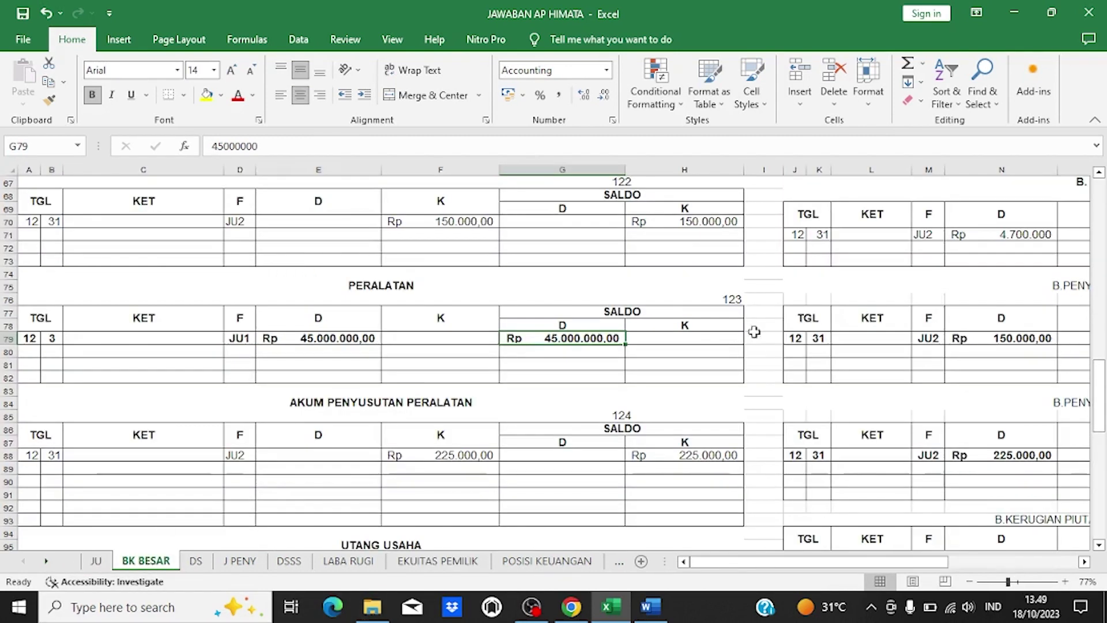
{"action": "left_click_drag", "start_coordinate": [1099, 423], "coordinate": [1099, 241]}
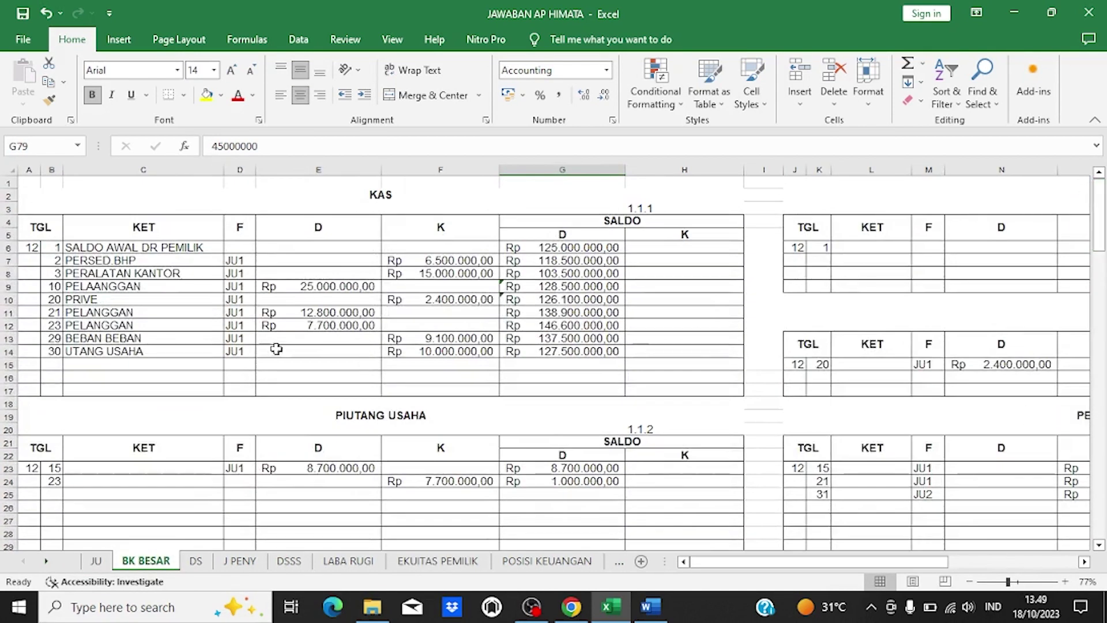
{"action": "left_click", "coordinate": [413, 273]}
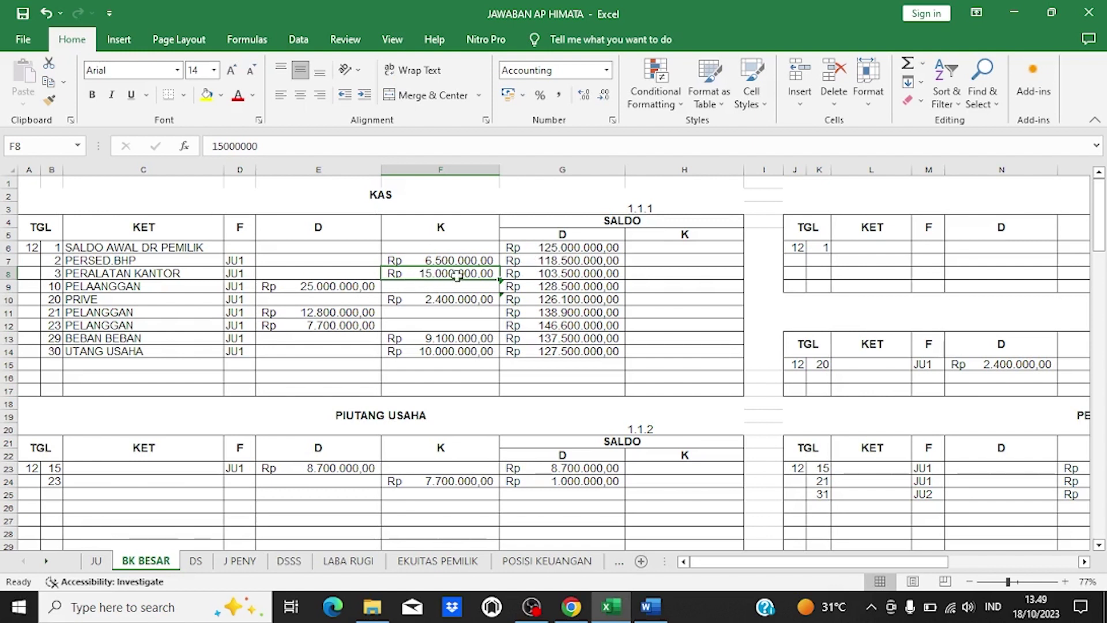
{"action": "left_click", "coordinate": [523, 273]}
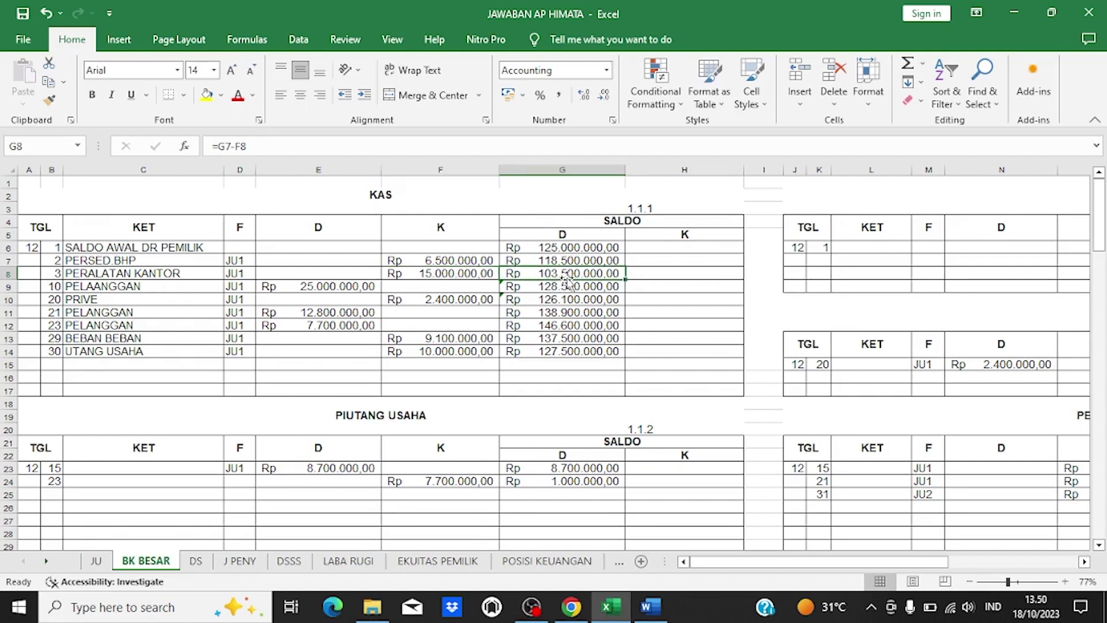
Step: Pick the 3 December UTANG USAHA entry in JU and search BK BESAR for "utang"
{"action": "left_click", "coordinate": [95, 560]}
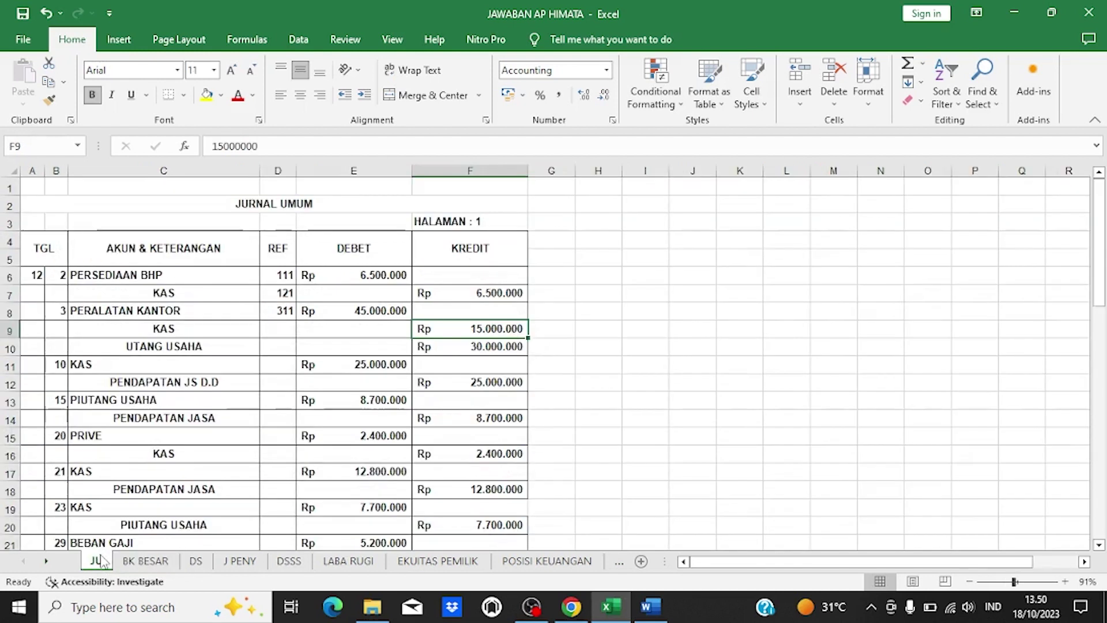
{"action": "left_click", "coordinate": [215, 353]}
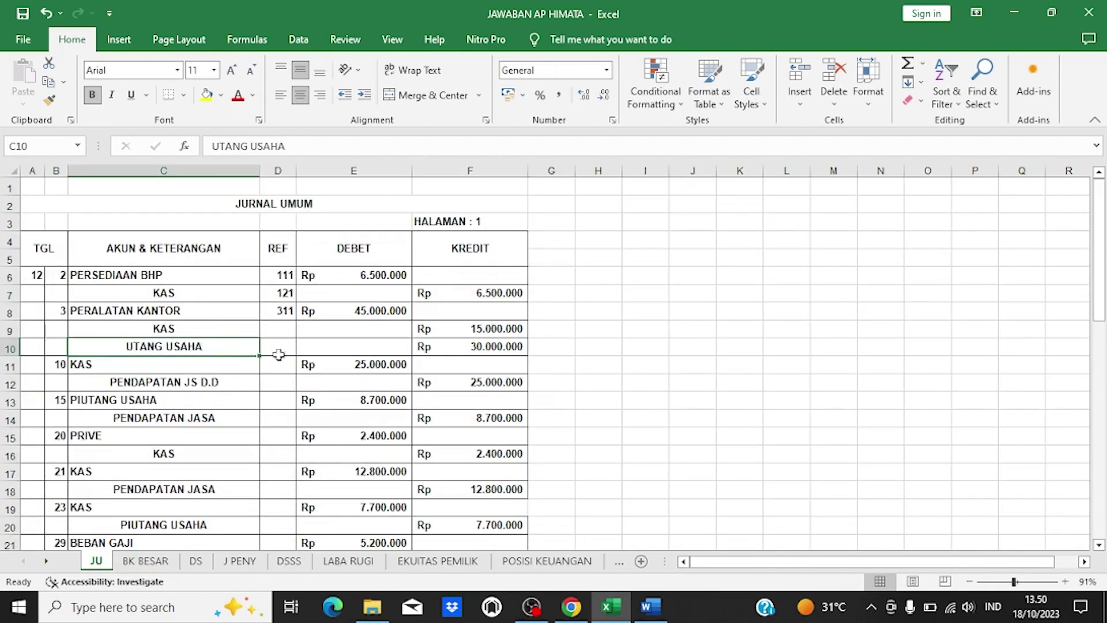
{"action": "left_click", "coordinate": [145, 561]}
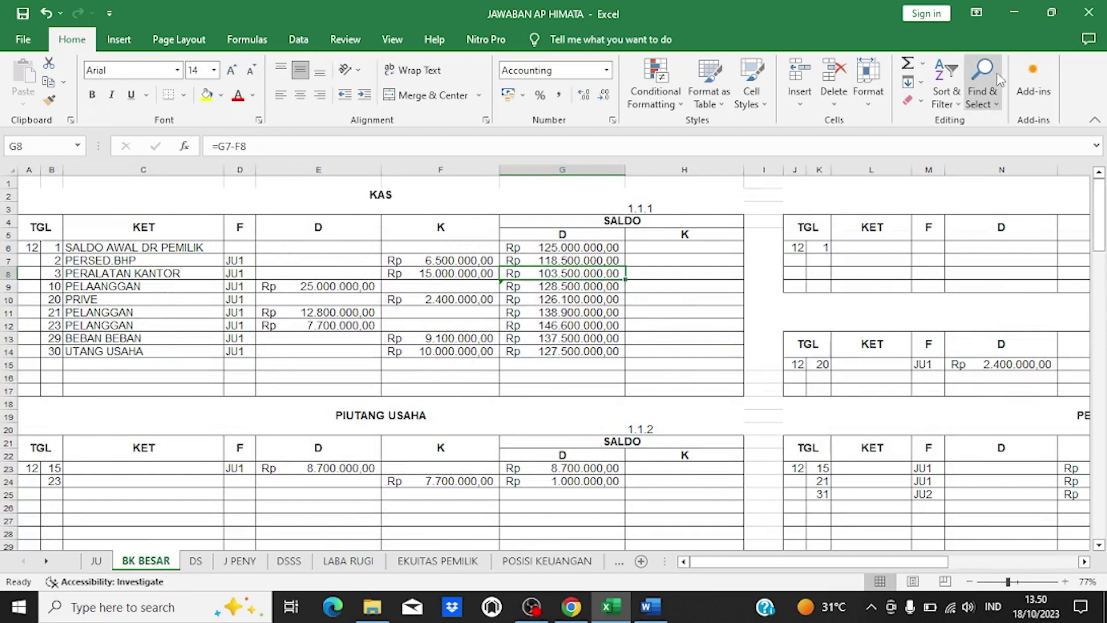
{"action": "left_click", "coordinate": [983, 99]}
{"action": "left_click", "coordinate": [989, 122]}
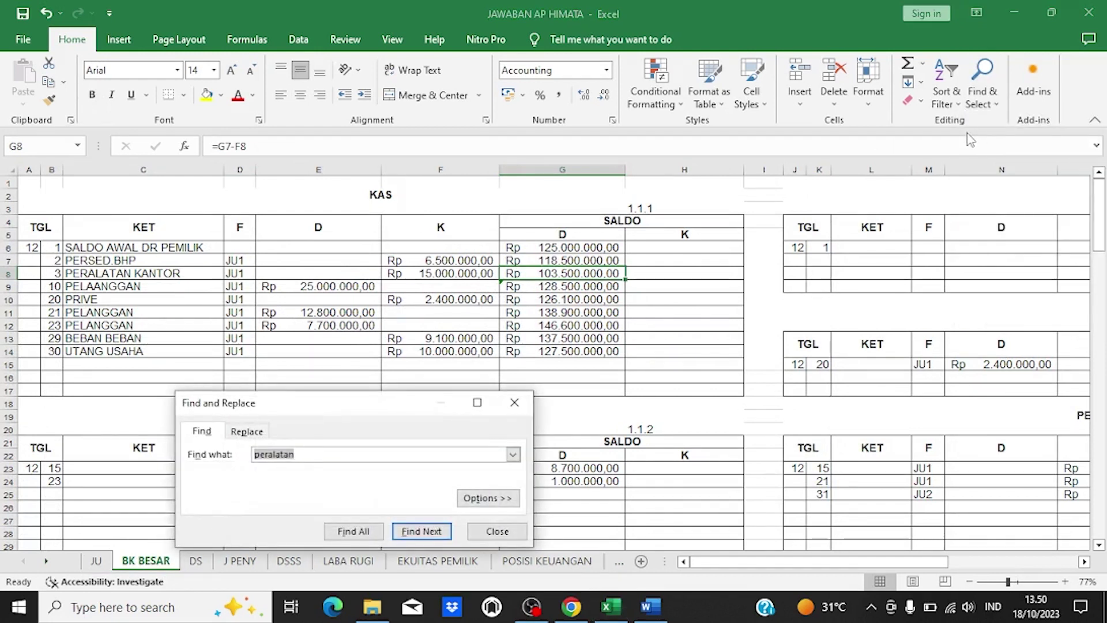
{"action": "type", "text": "utang"}
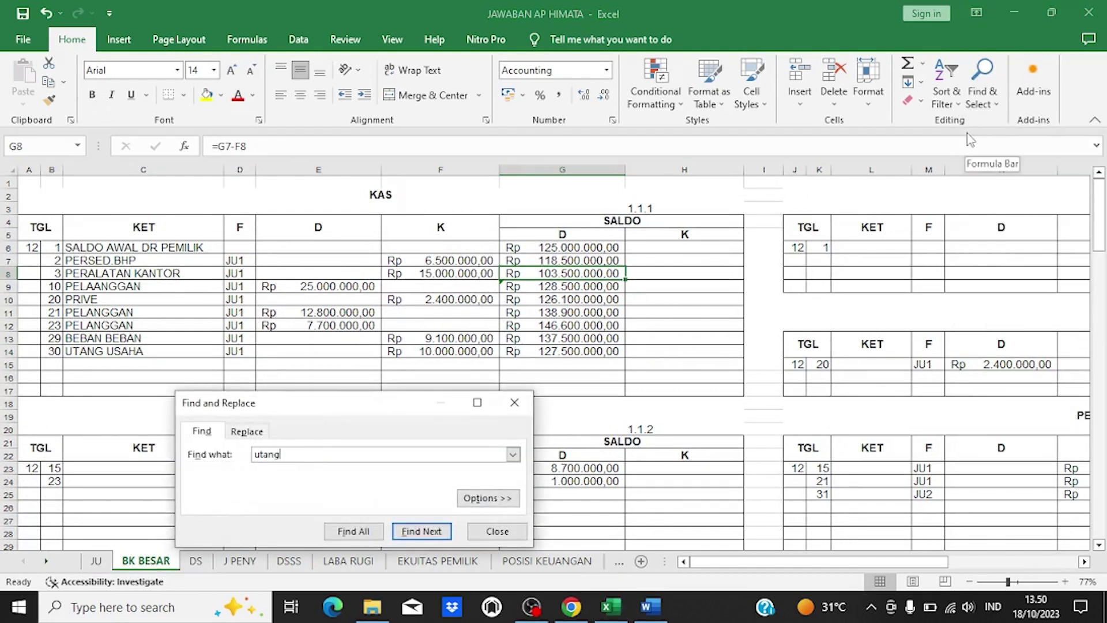
{"action": "key", "text": "Return"}
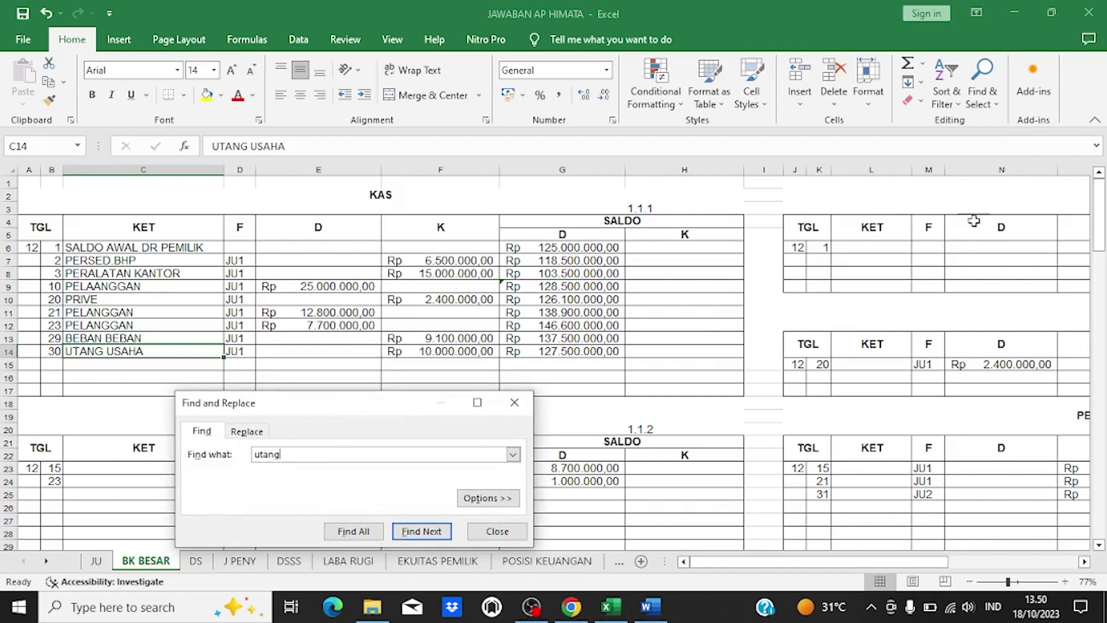
{"action": "left_click", "coordinate": [515, 403]}
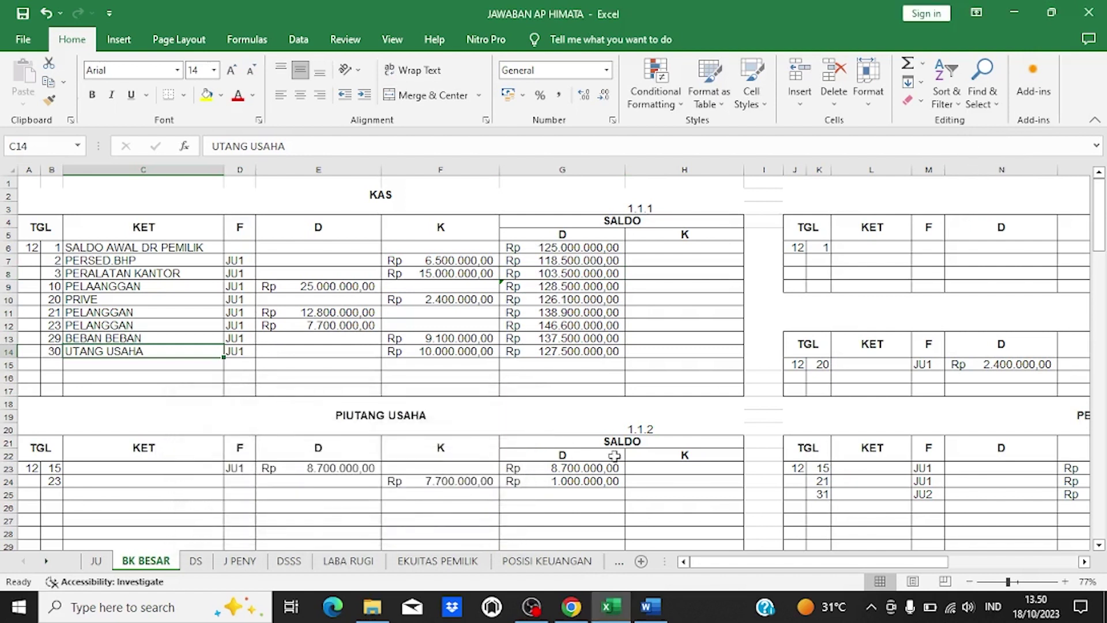
Step: Locate the UTANG USAHA account in BK BESAR and examine its 3 December date, JU1 reference, credit and credit balance
{"action": "scroll", "coordinate": [758, 413], "scroll_direction": "down", "scroll_amount": 13}
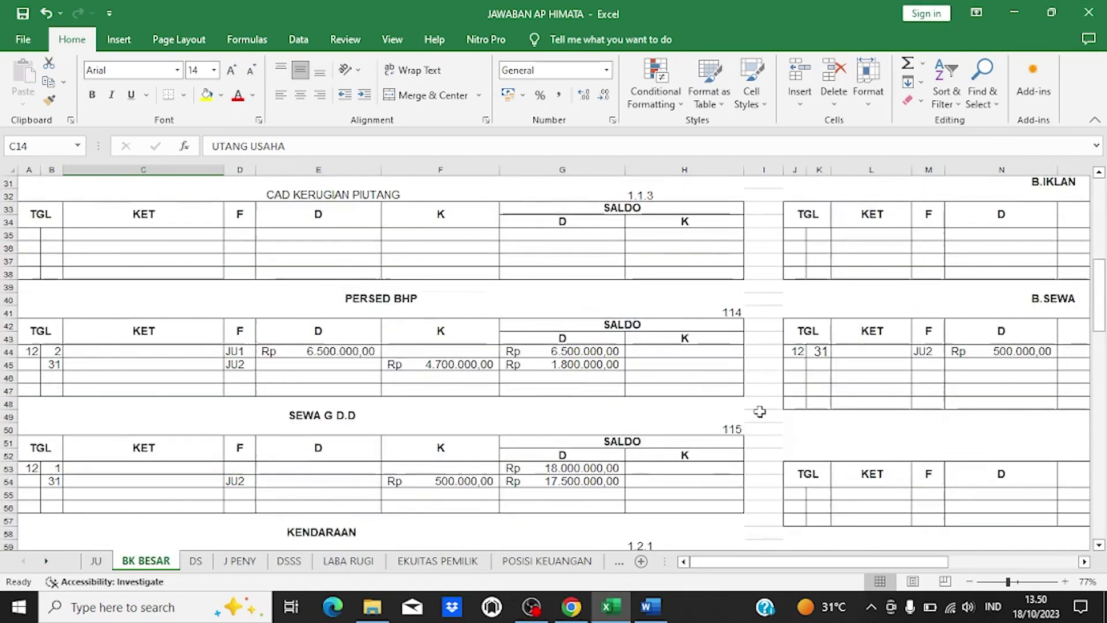
{"action": "scroll", "coordinate": [760, 411], "scroll_direction": "down", "scroll_amount": 12}
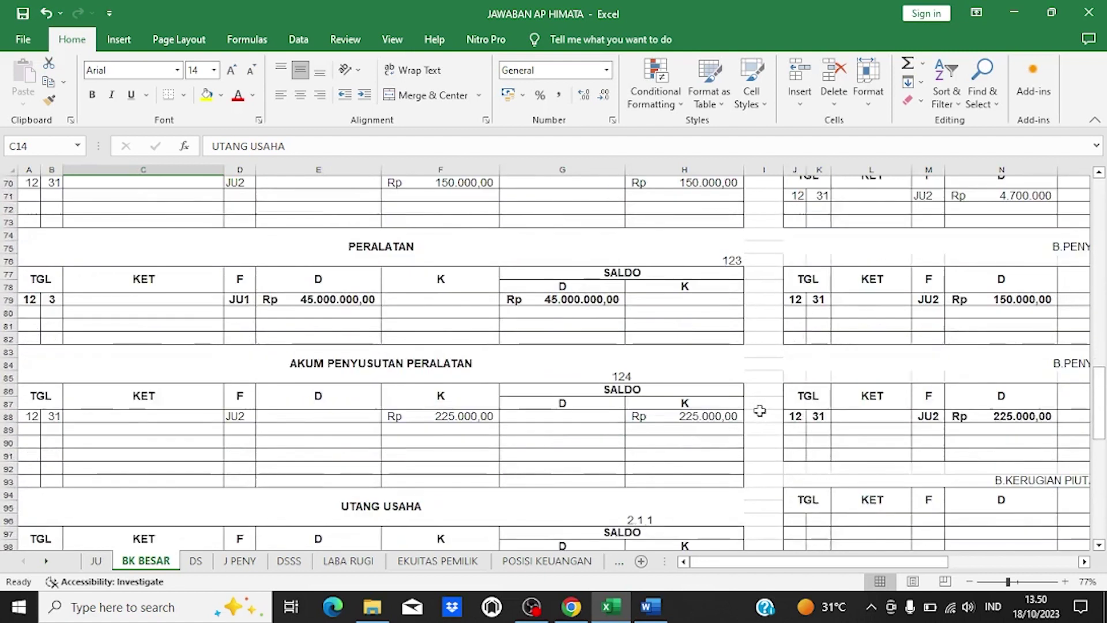
{"action": "scroll", "coordinate": [760, 410], "scroll_direction": "down", "scroll_amount": 3}
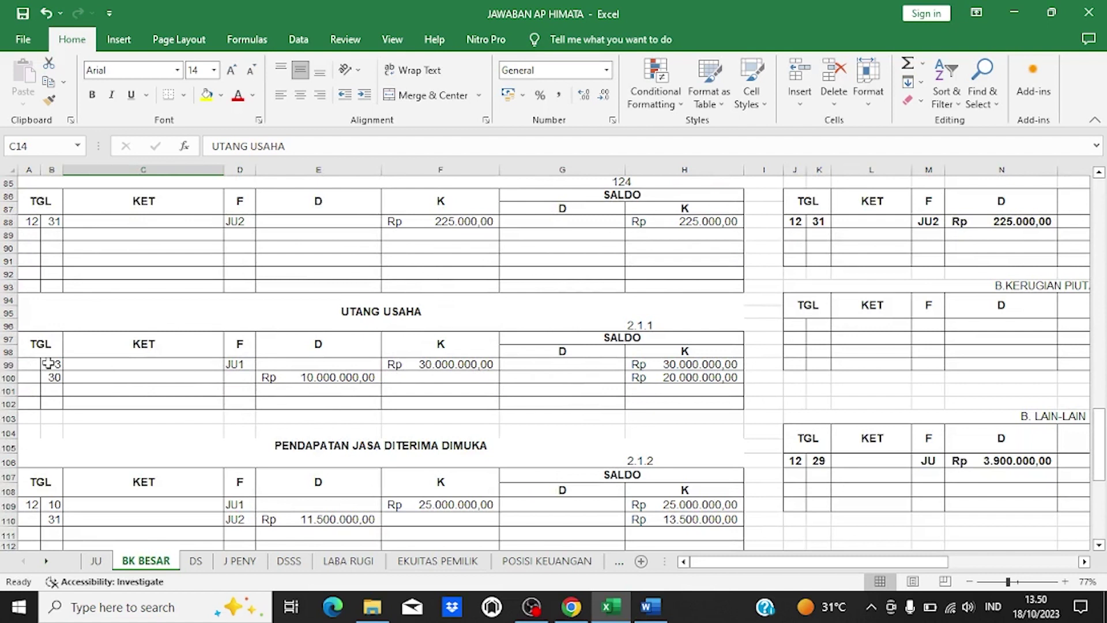
{"action": "left_click", "coordinate": [52, 365]}
{"action": "left_click", "coordinate": [247, 364]}
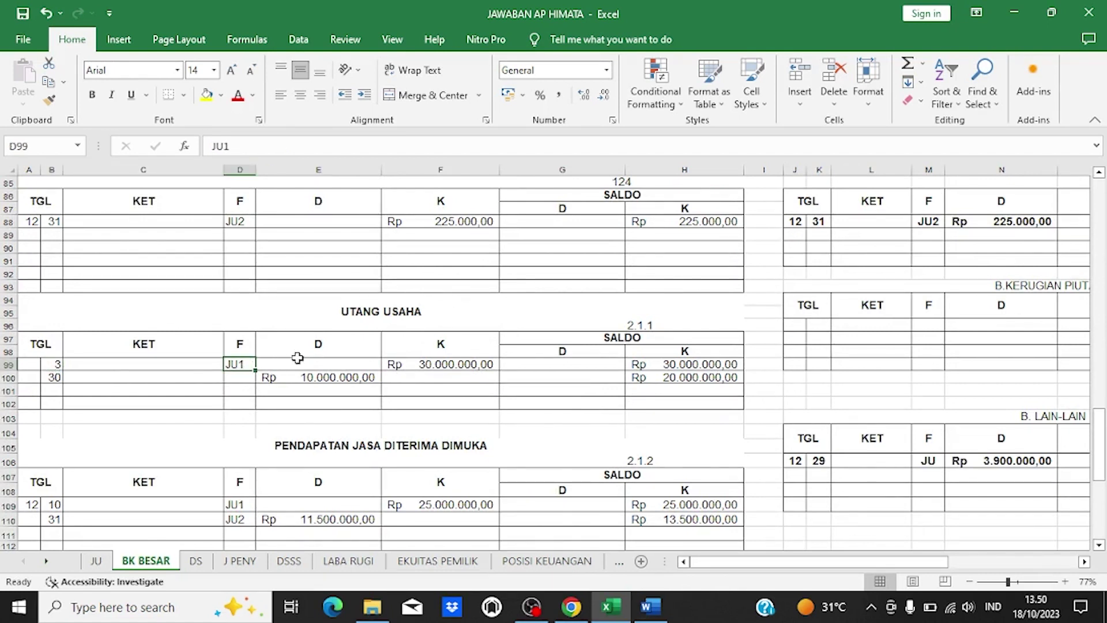
{"action": "left_click", "coordinate": [425, 365]}
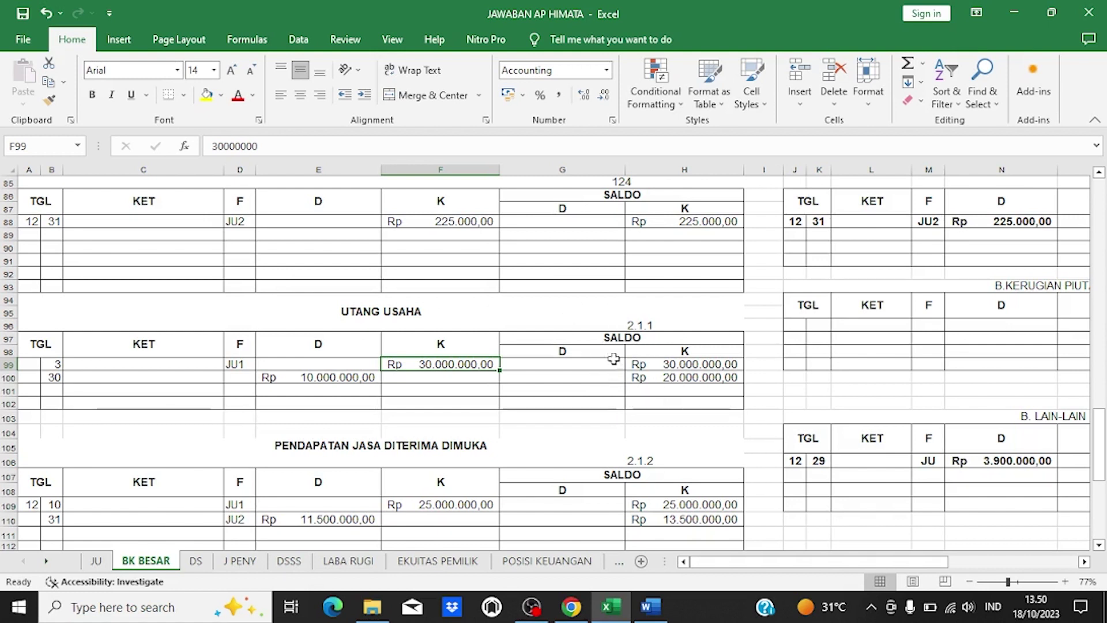
{"action": "left_click", "coordinate": [662, 366]}
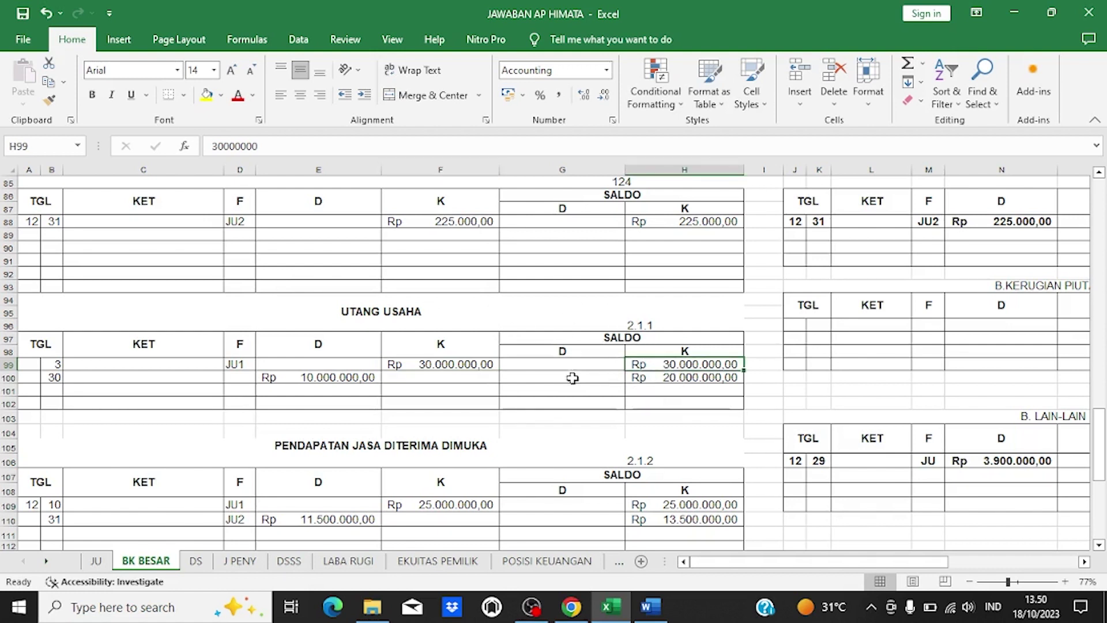
Step: Trace the 10 December KAS debit from JU to its posting in the KAS account of BK BESAR
{"action": "left_click_drag", "start_coordinate": [1097, 435], "coordinate": [1085, 184]}
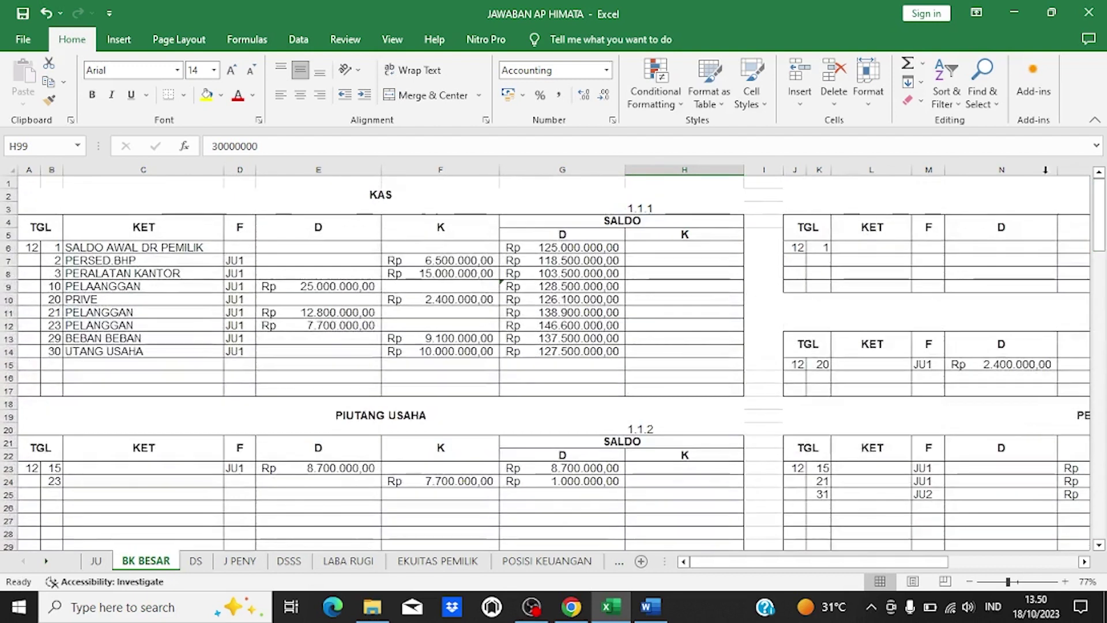
{"action": "left_click", "coordinate": [96, 561]}
{"action": "left_click", "coordinate": [155, 362]}
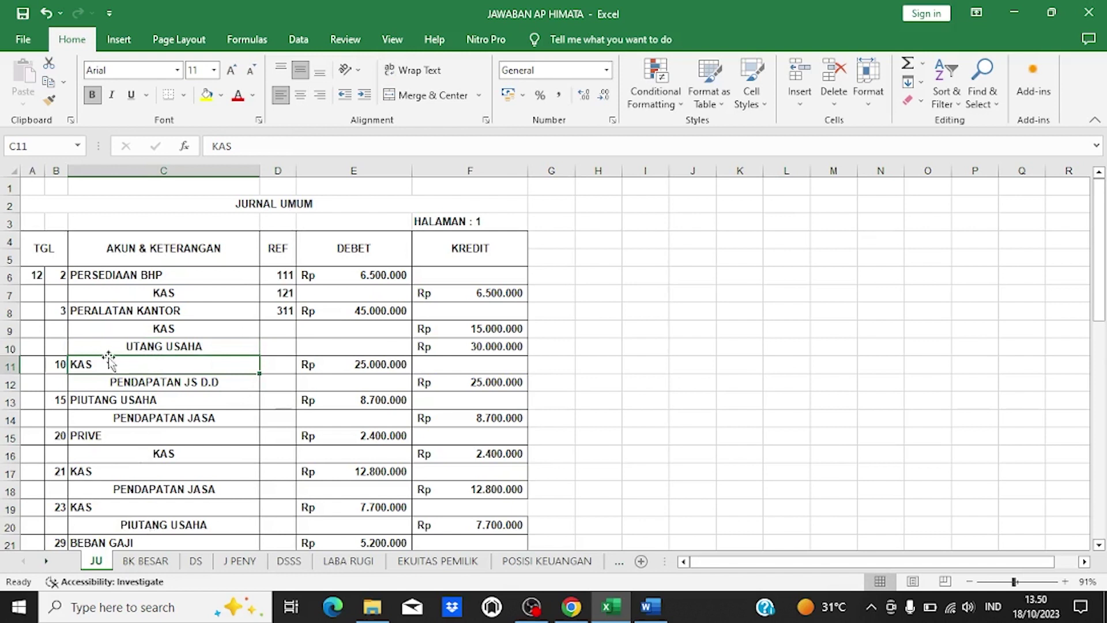
{"action": "left_click", "coordinate": [164, 561]}
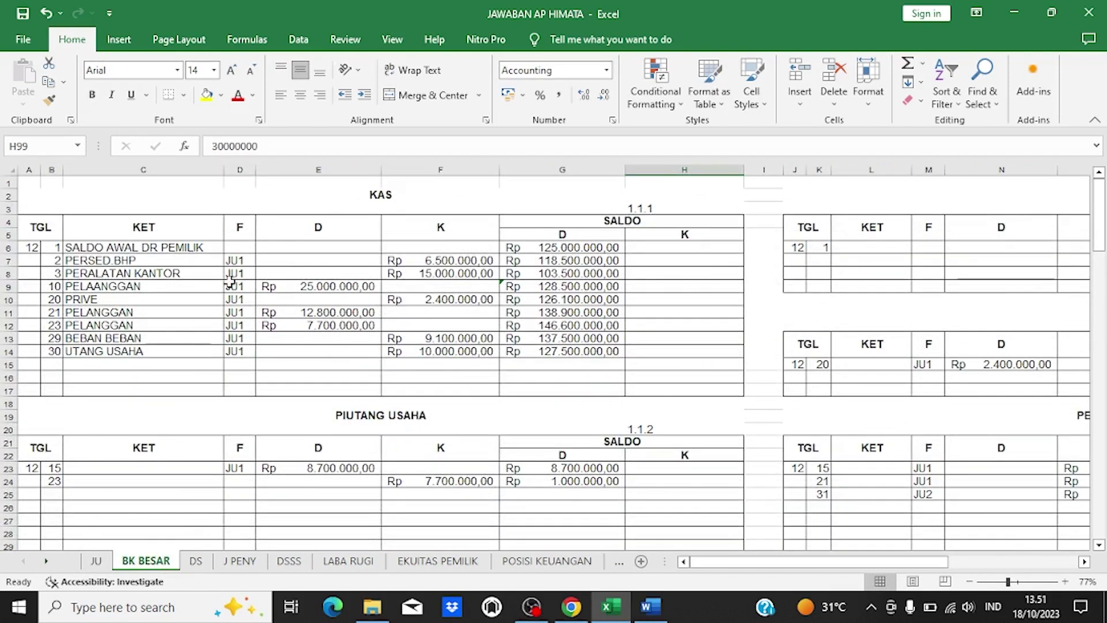
{"action": "left_click", "coordinate": [49, 287]}
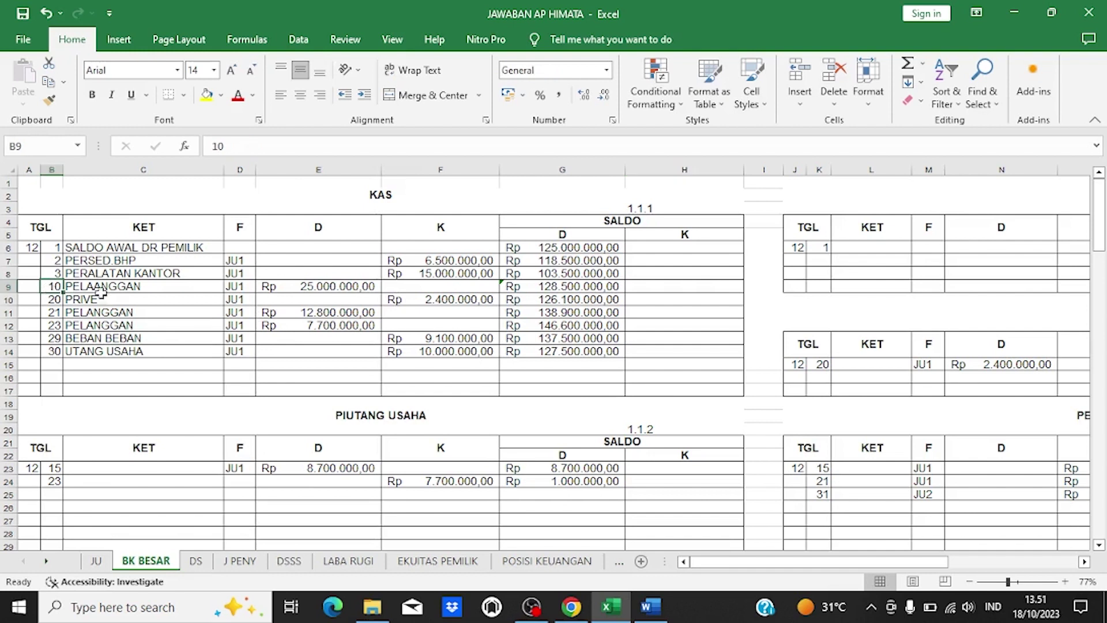
{"action": "left_click", "coordinate": [312, 288]}
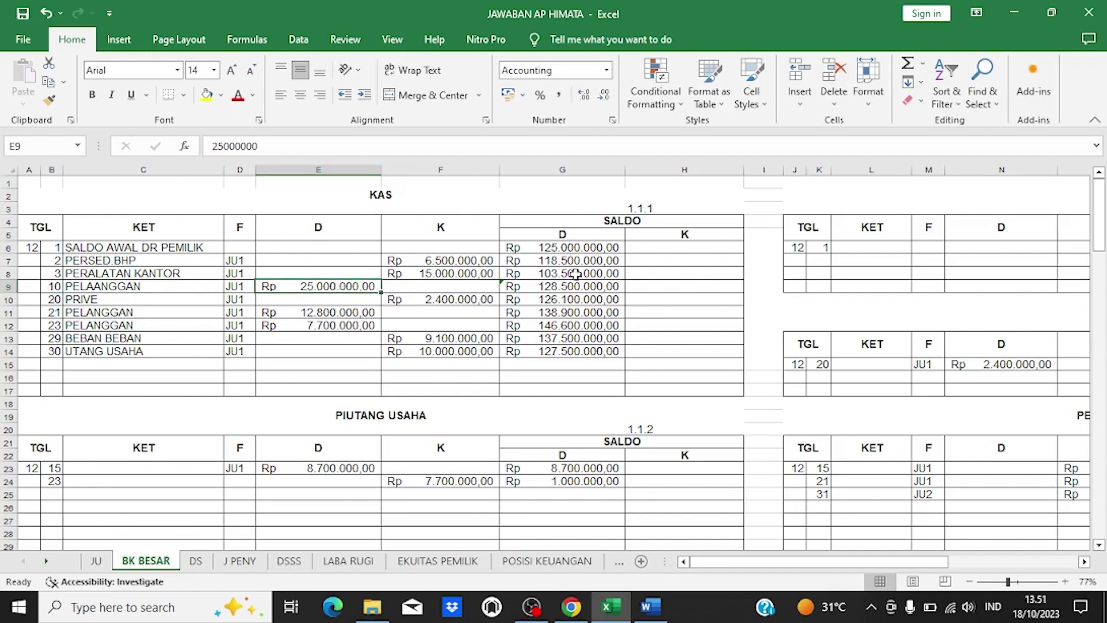
Step: Check how the 10 December KAS balance in G9 derives from the previous balance in G8 and the debit in E9
{"action": "left_click", "coordinate": [536, 278]}
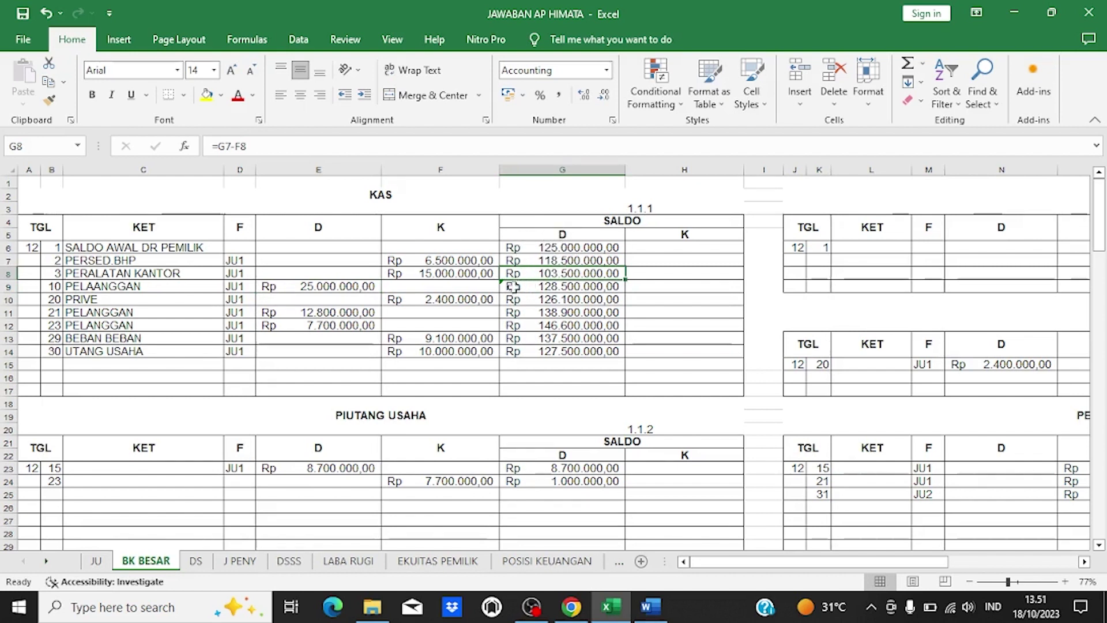
{"action": "left_click", "coordinate": [354, 287]}
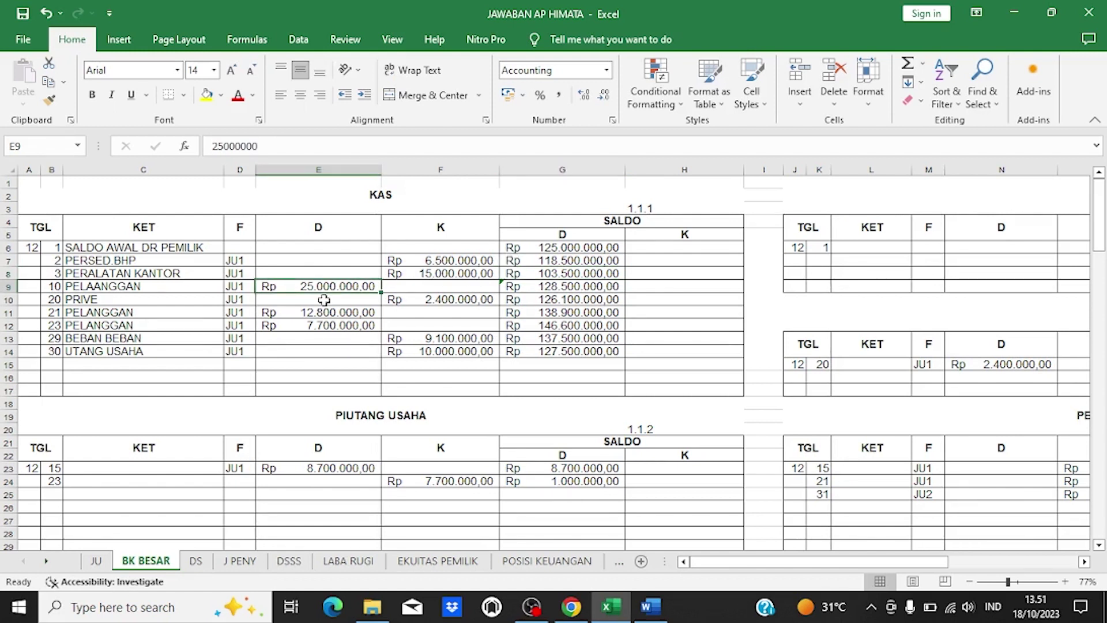
{"action": "left_click", "coordinate": [529, 287]}
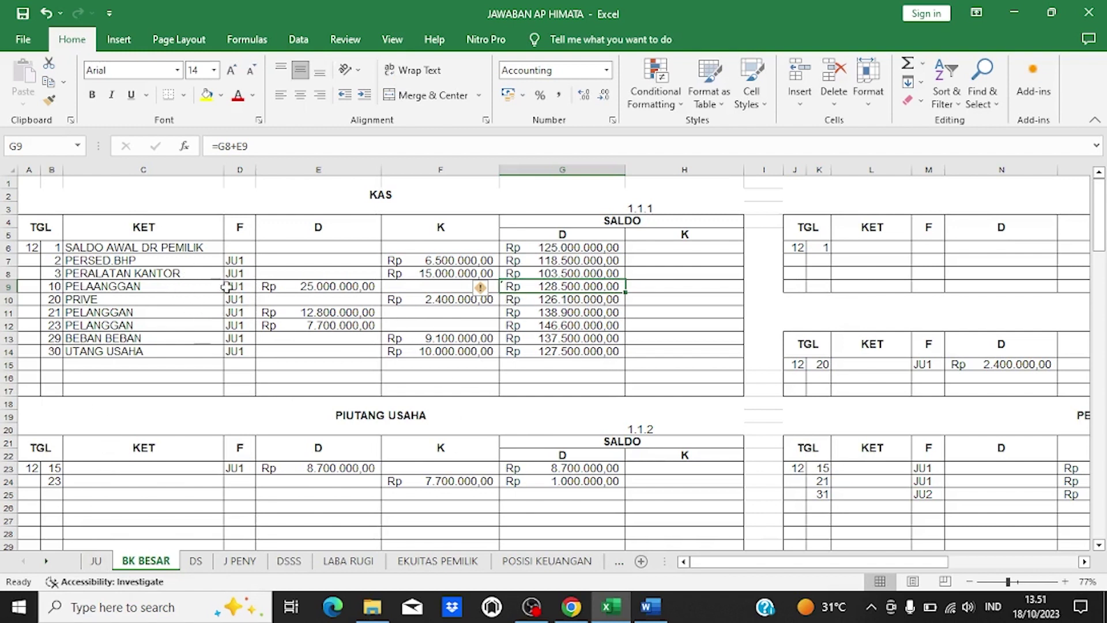
Step: Look up the KAS account code in BK BESAR and enter 111 as the REF of the 3 December KAS line in JU
{"action": "left_click", "coordinate": [648, 209]}
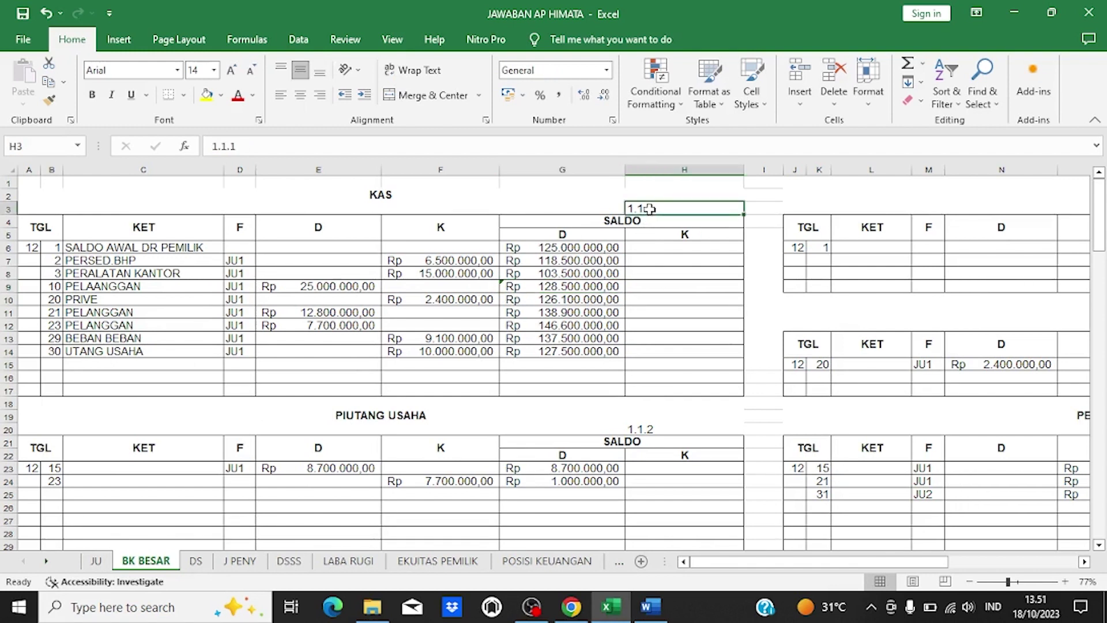
{"action": "left_click", "coordinate": [100, 563]}
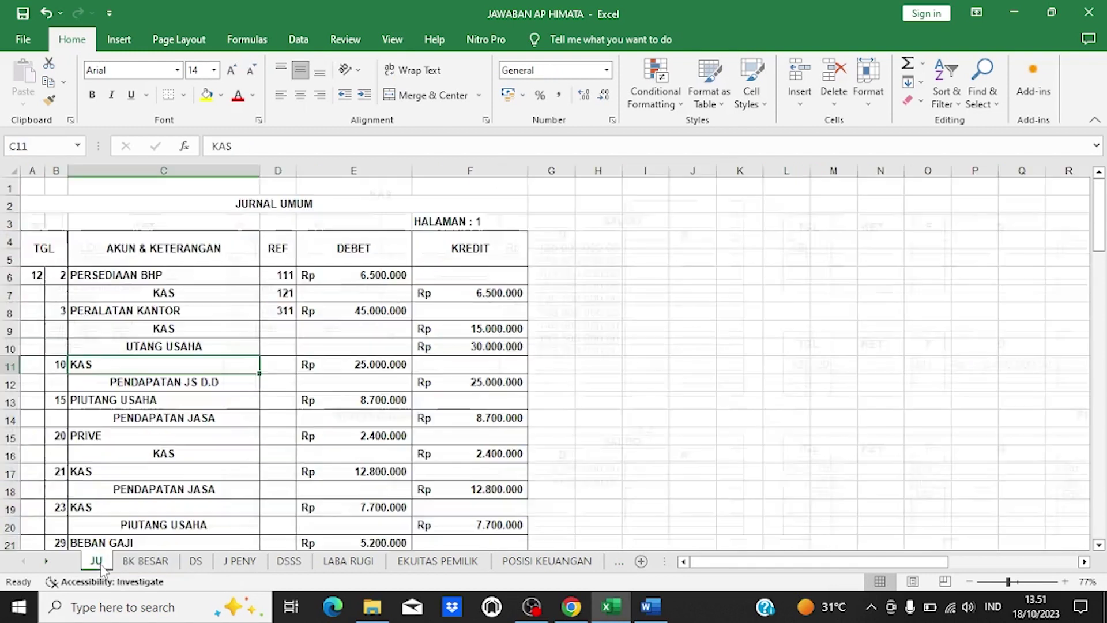
{"action": "left_click", "coordinate": [286, 329]}
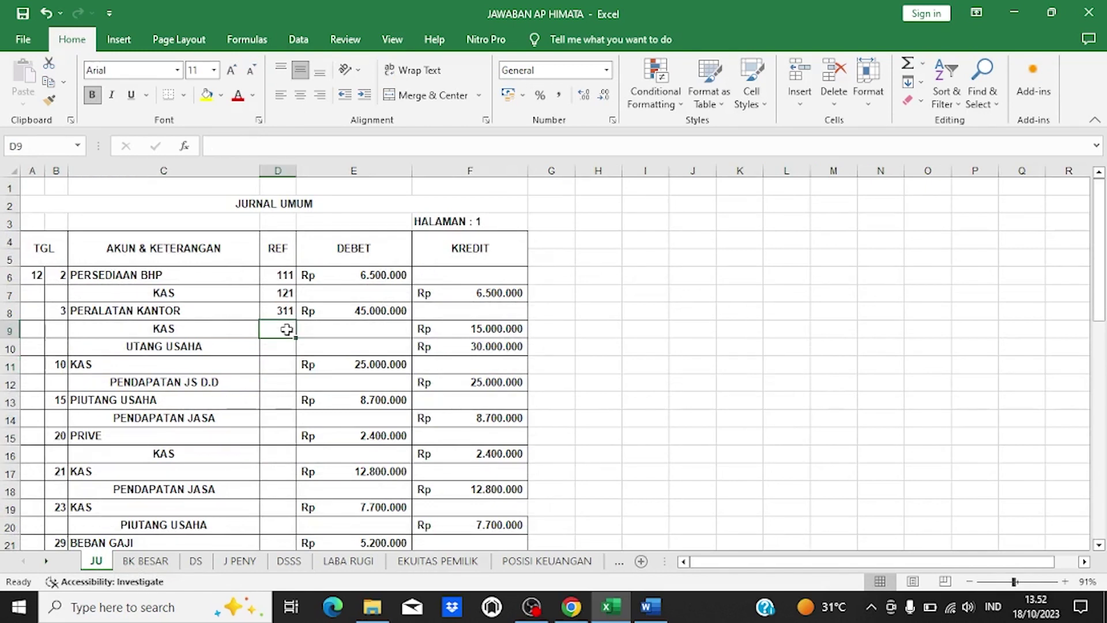
{"action": "type", "text": "11"}
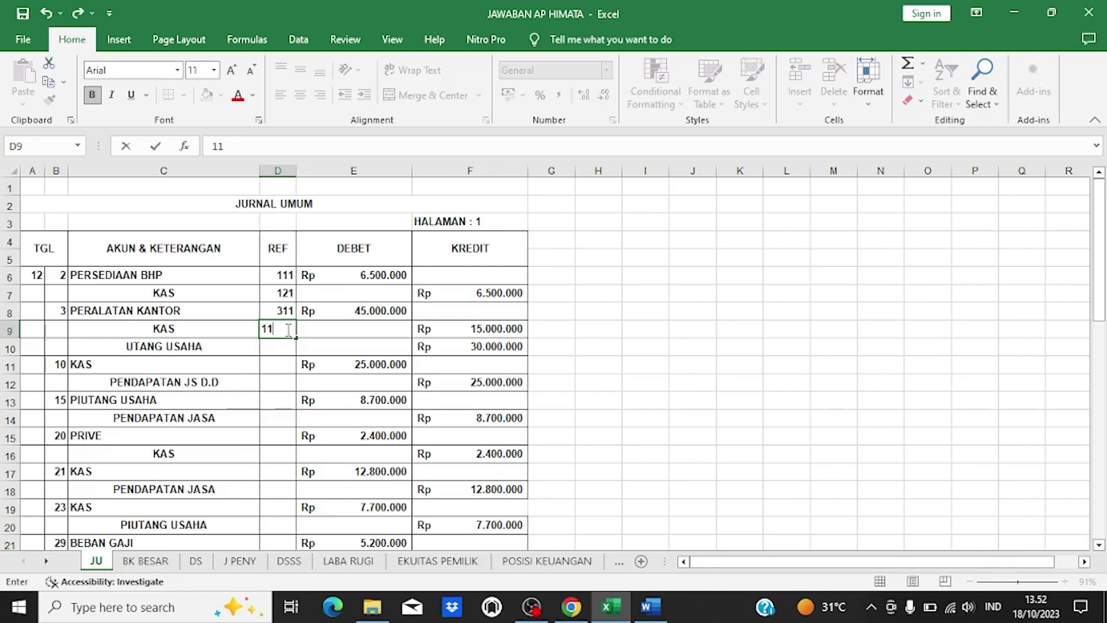
{"action": "type", "text": "1"}
{"action": "key", "text": "Return"}
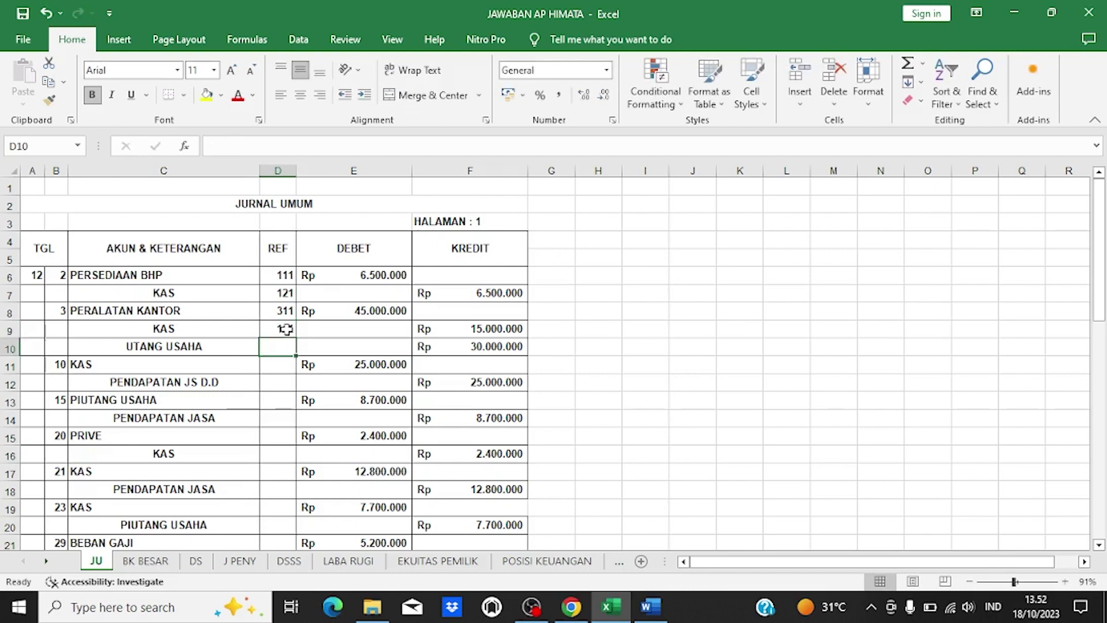
Step: Look up the UTANG USAHA account code in BK BESAR and enter 211 as the REF of the 3 December UTANG USAHA line in JU
{"action": "left_click", "coordinate": [146, 561]}
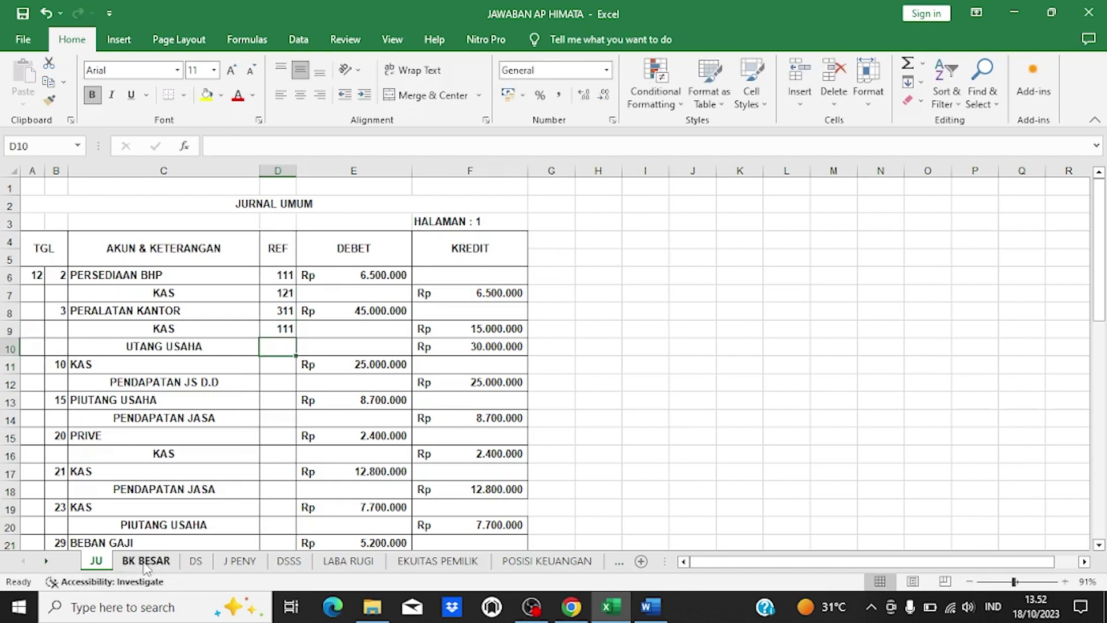
{"action": "scroll", "coordinate": [590, 446], "scroll_direction": "down", "scroll_amount": 18}
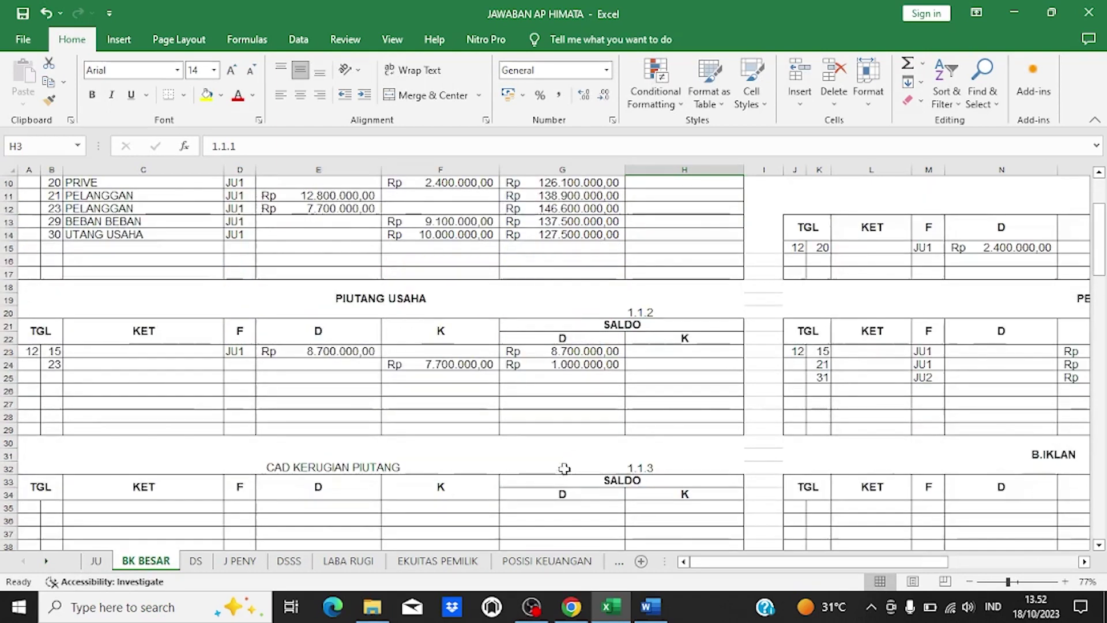
{"action": "scroll", "coordinate": [525, 461], "scroll_direction": "down", "scroll_amount": 8}
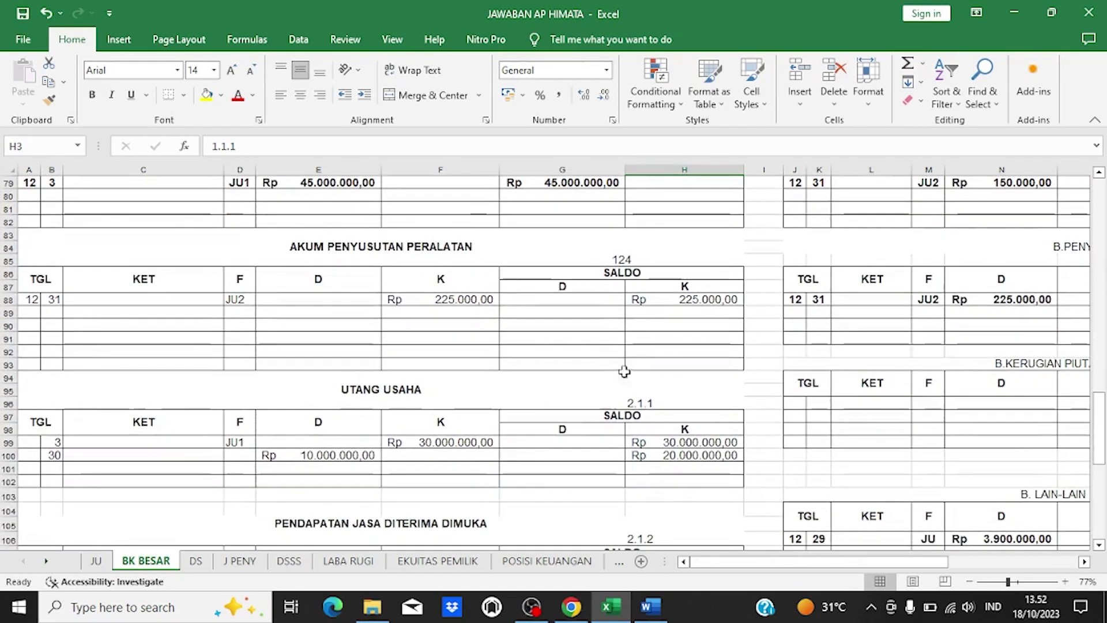
{"action": "left_click", "coordinate": [637, 402]}
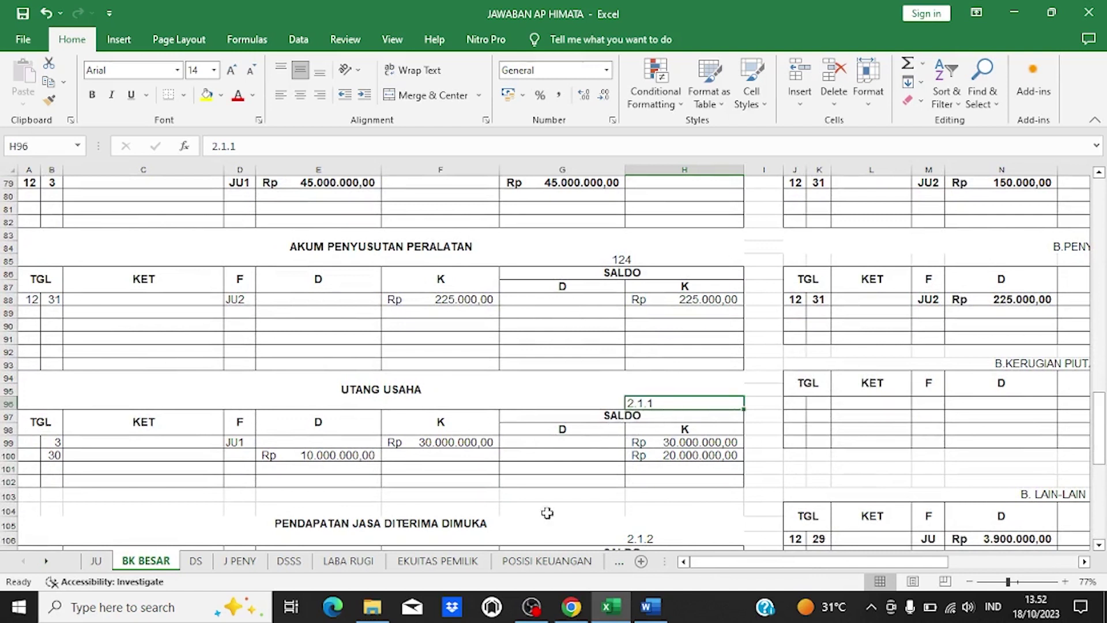
{"action": "left_click", "coordinate": [96, 560]}
{"action": "left_click", "coordinate": [271, 347]}
{"action": "type", "text": "211"}
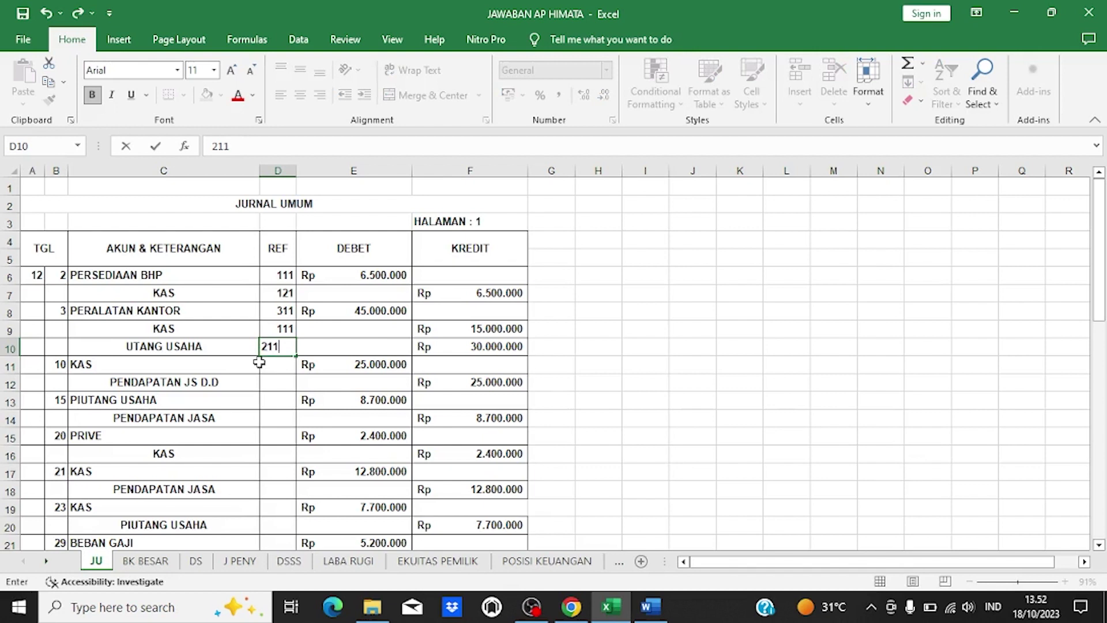
{"action": "key", "text": "Return"}
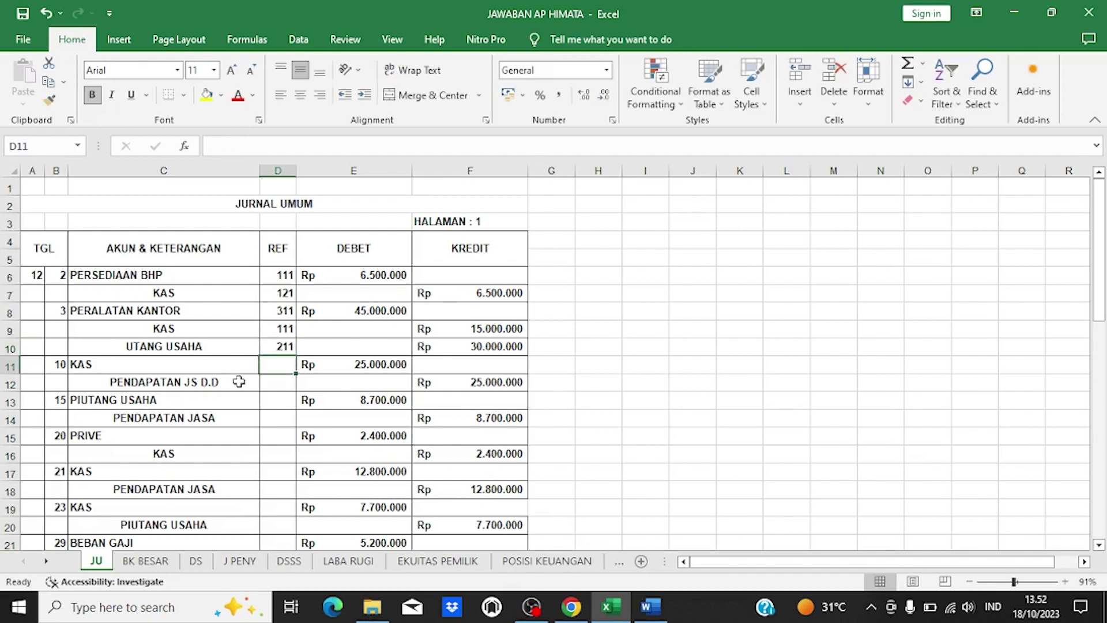
Step: Enter 111 as the REF of the 10 December KAS line in JU and check its debit posting in the KAS account of BK BESAR
{"action": "type", "text": "111"}
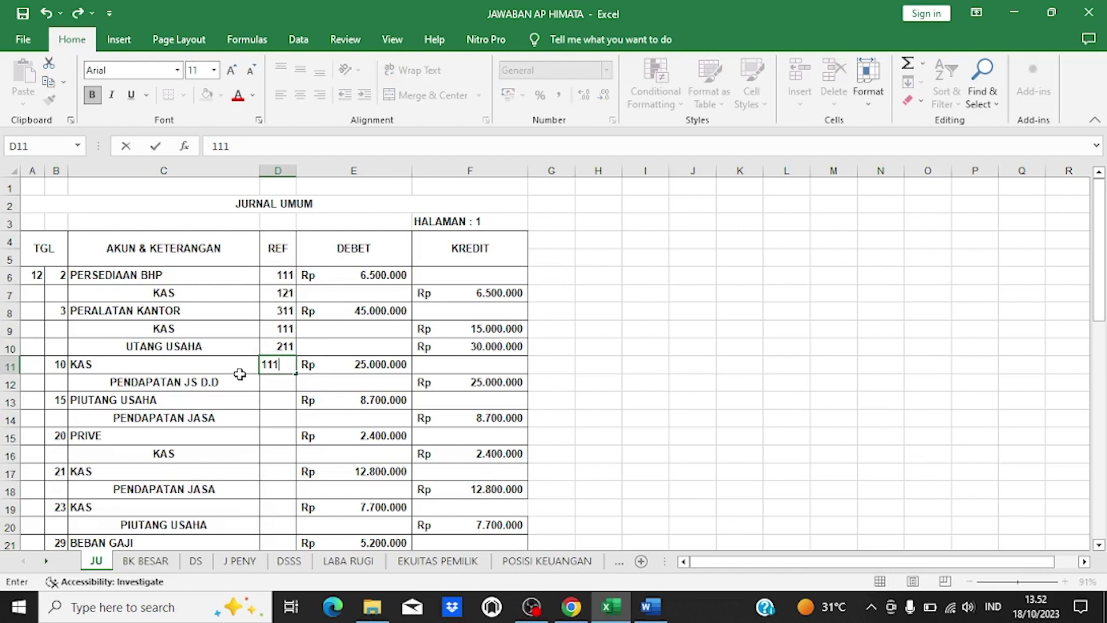
{"action": "key", "text": "Return"}
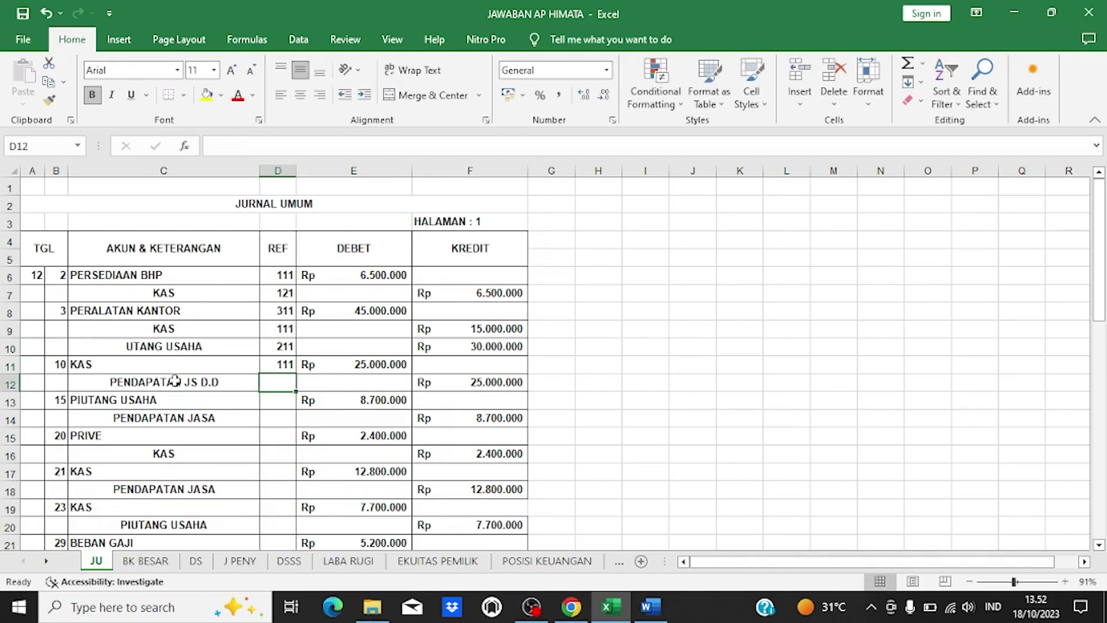
{"action": "left_click", "coordinate": [145, 561]}
{"action": "scroll", "coordinate": [792, 323], "scroll_direction": "up", "scroll_amount": 6}
{"action": "scroll", "coordinate": [792, 332], "scroll_direction": "up", "scroll_amount": 20}
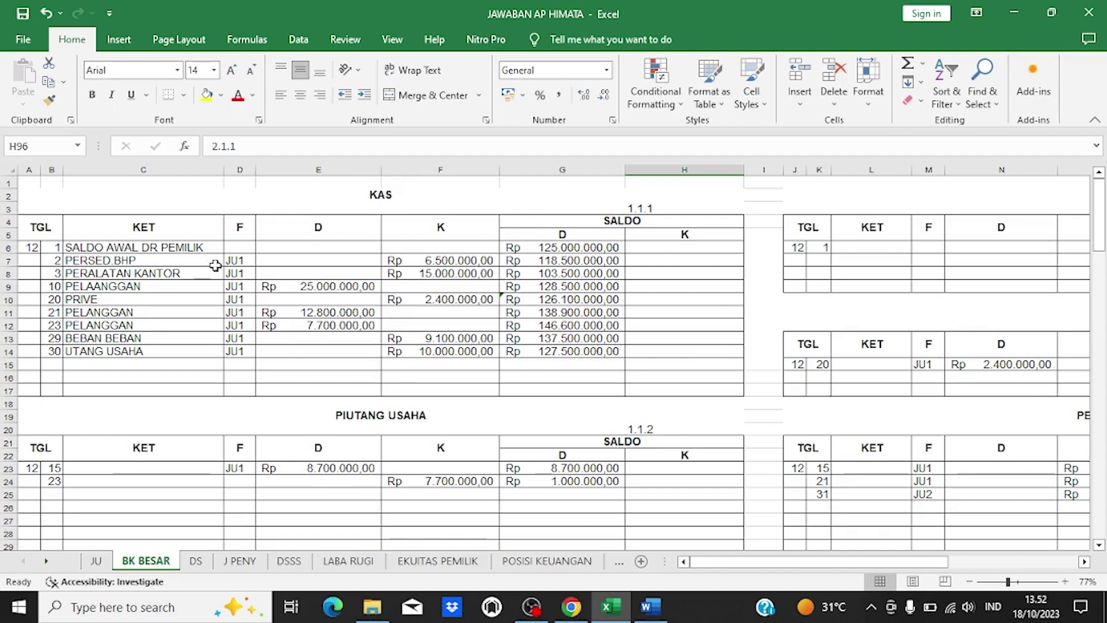
{"action": "left_click", "coordinate": [271, 287]}
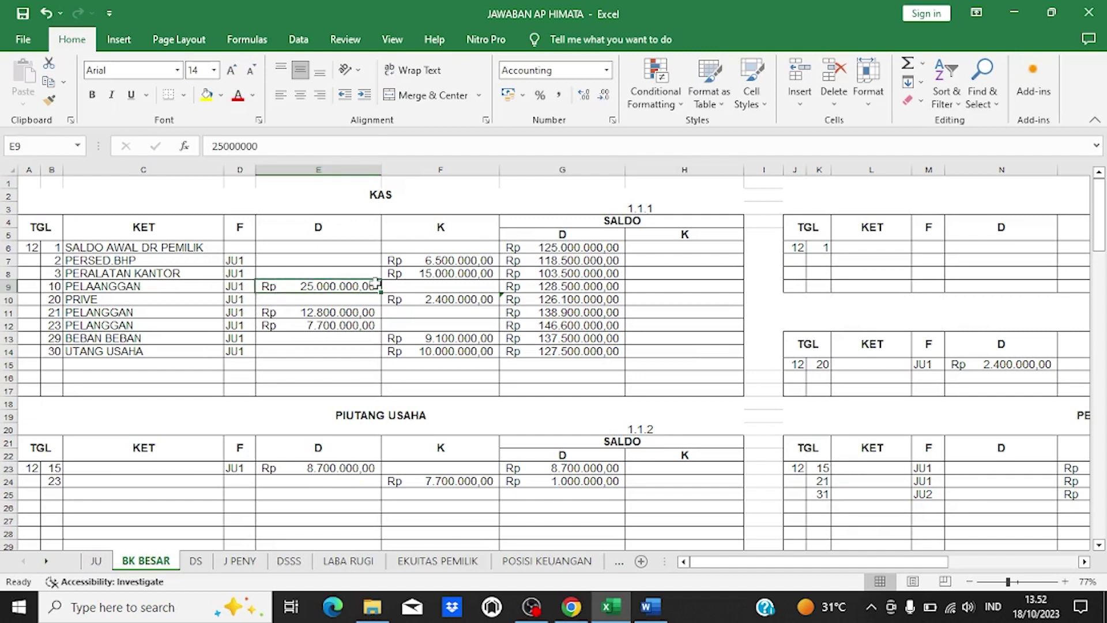
{"action": "left_click", "coordinate": [96, 561]}
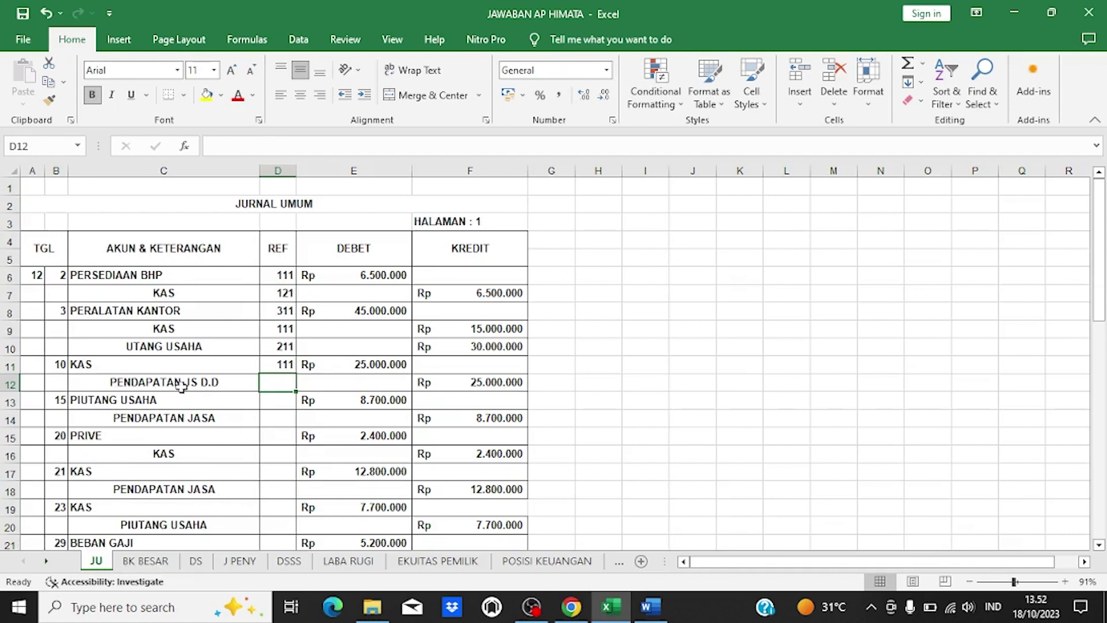
Step: Search BK BESAR for "pend" and locate the PENDAPATAN JASA DITERIMA DIMUKA account
{"action": "left_click", "coordinate": [155, 561]}
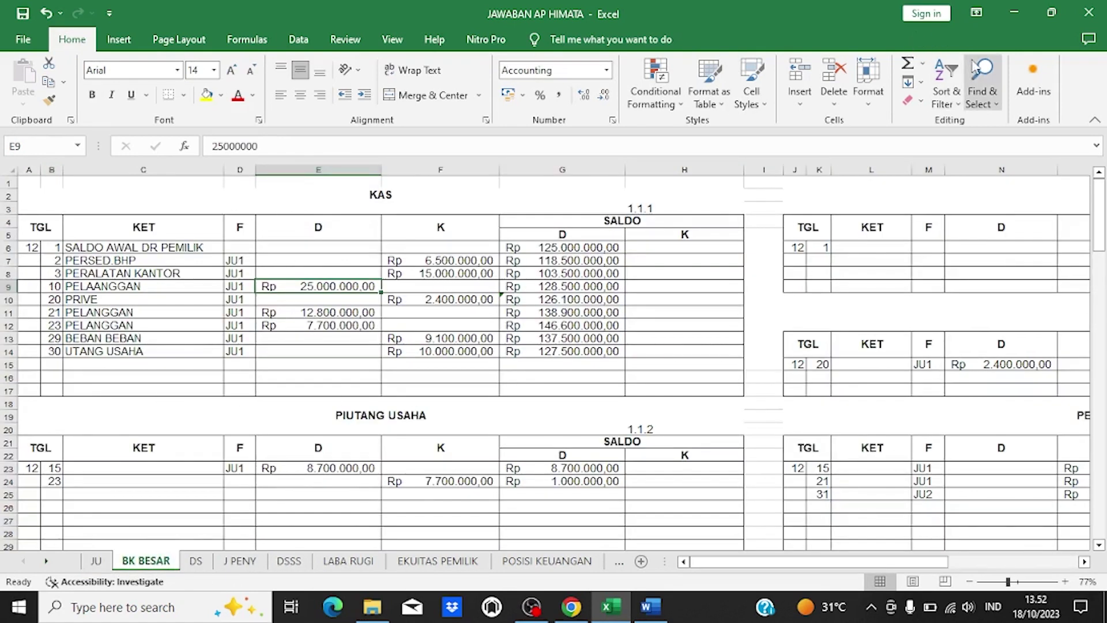
{"action": "left_click", "coordinate": [982, 81]}
{"action": "left_click", "coordinate": [980, 120]}
{"action": "type", "text": "pend"}
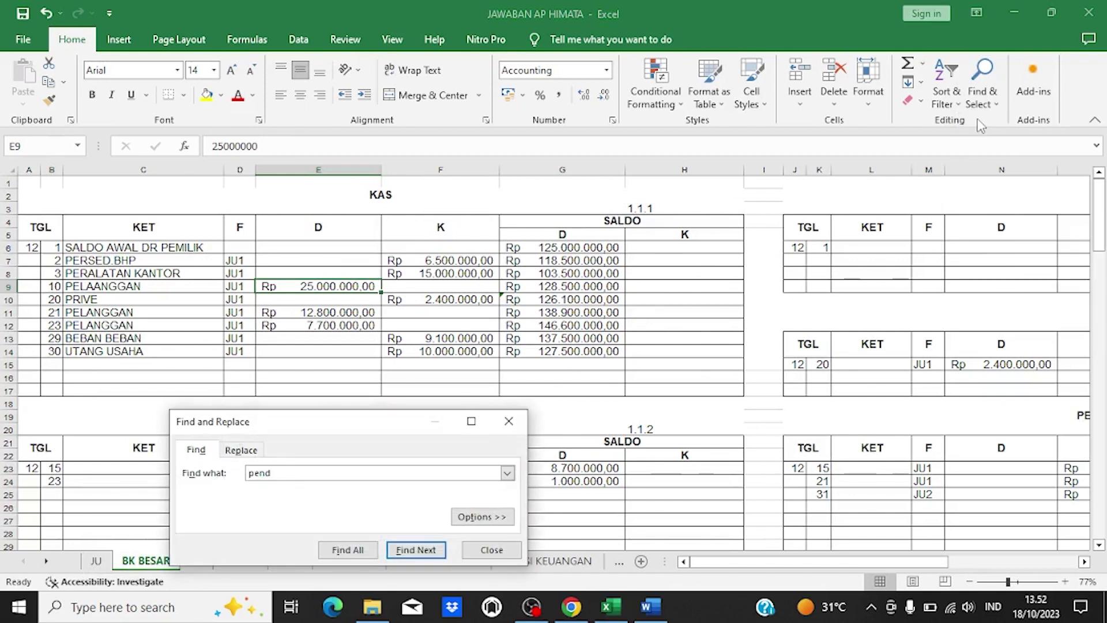
{"action": "key", "text": "Return"}
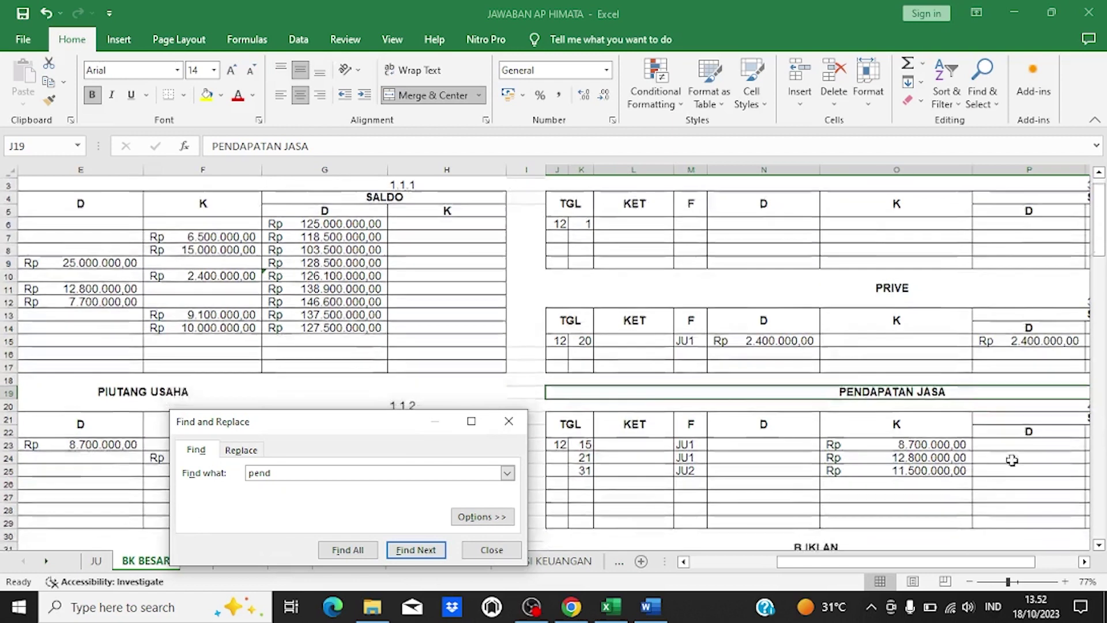
{"action": "scroll", "coordinate": [1012, 460], "scroll_direction": "down", "scroll_amount": 9}
{"action": "scroll", "coordinate": [998, 455], "scroll_direction": "down", "scroll_amount": 7}
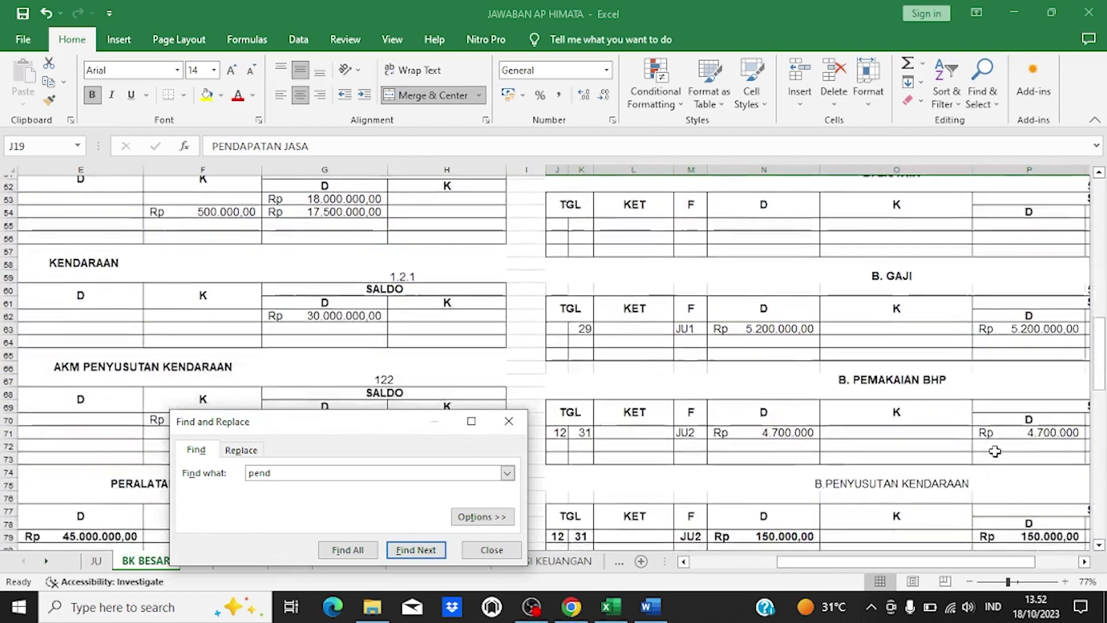
{"action": "scroll", "coordinate": [995, 451], "scroll_direction": "down", "scroll_amount": 8}
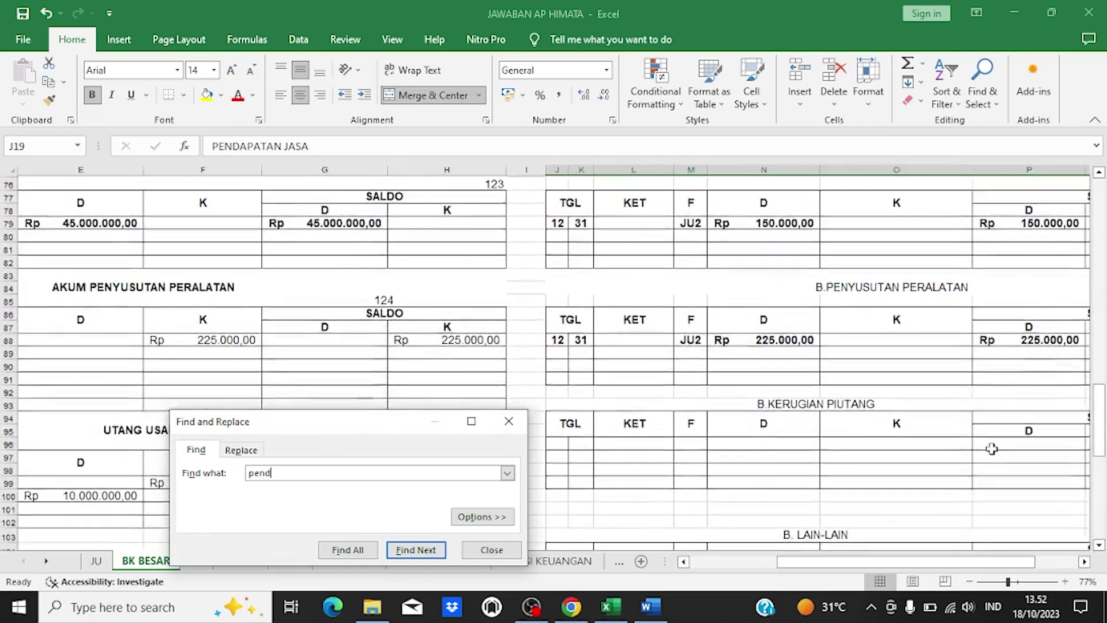
{"action": "scroll", "coordinate": [992, 449], "scroll_direction": "down", "scroll_amount": 7}
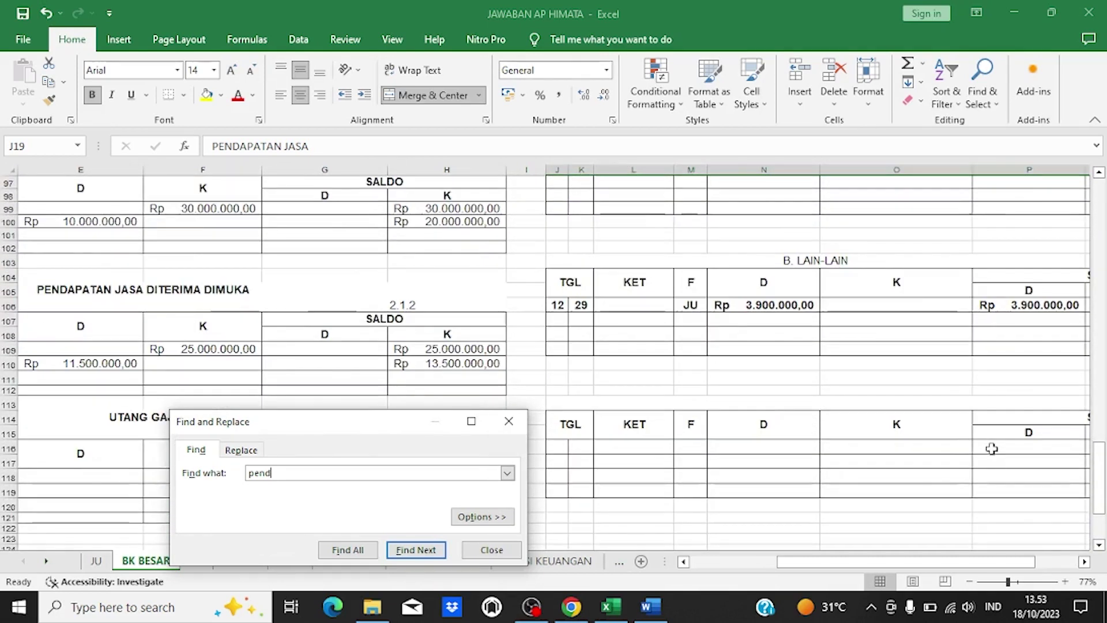
{"action": "scroll", "coordinate": [992, 448], "scroll_direction": "down", "scroll_amount": 1}
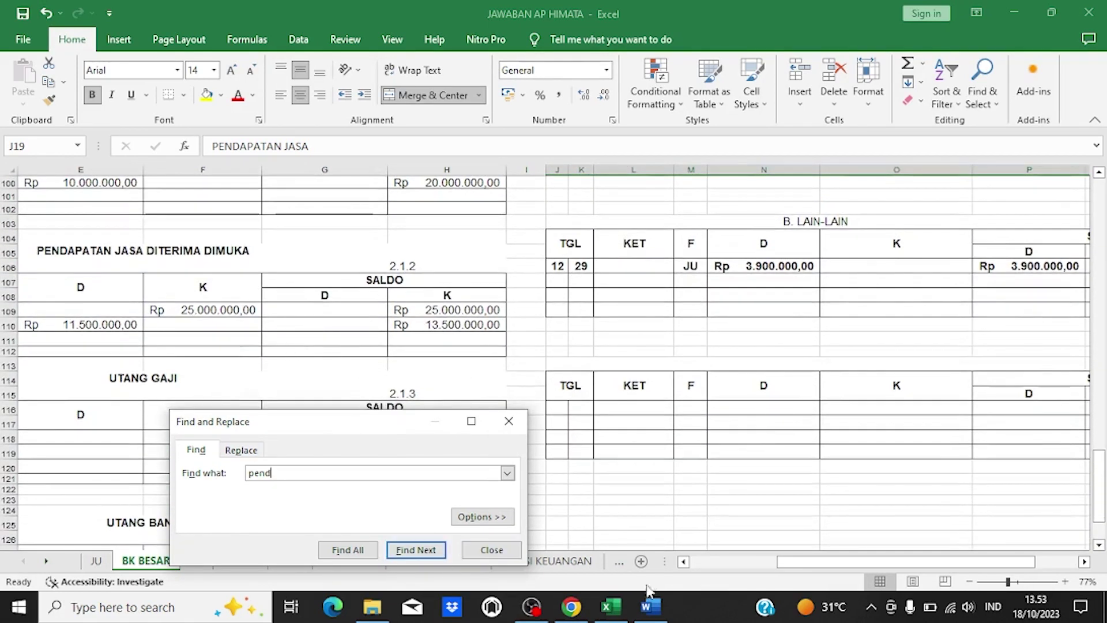
Step: Examine the 10 December credit and credit balance of PENDAPATAN JASA DITERIMA DIMUKA, return to JU and close the search
{"action": "left_click_drag", "start_coordinate": [775, 559], "coordinate": [722, 577]}
{"action": "left_click_drag", "start_coordinate": [380, 421], "coordinate": [911, 80]}
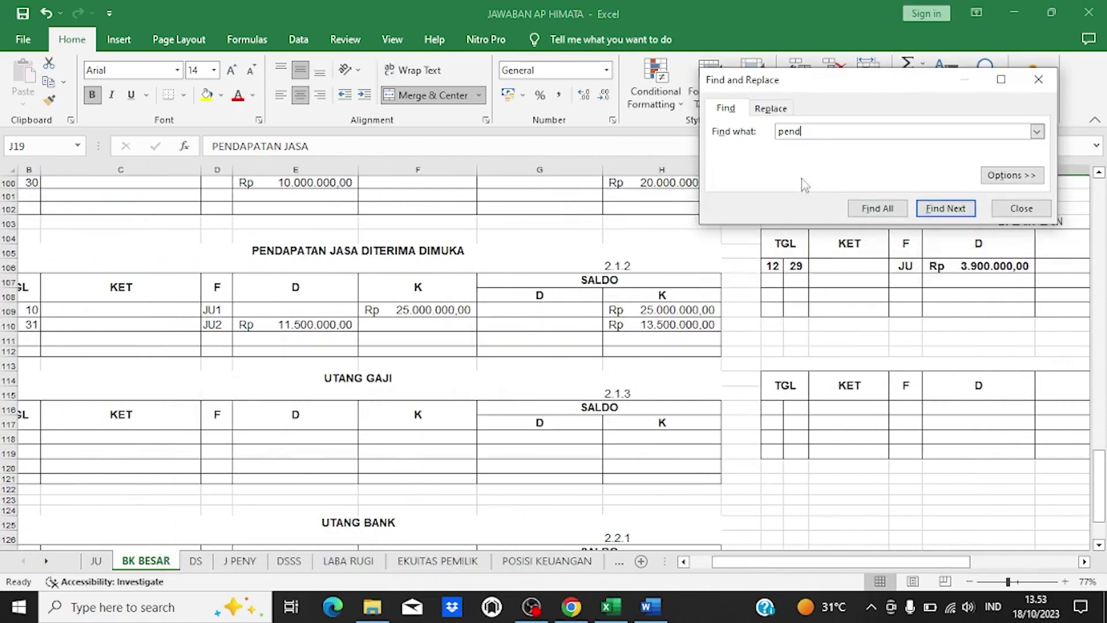
{"action": "left_click", "coordinate": [381, 309]}
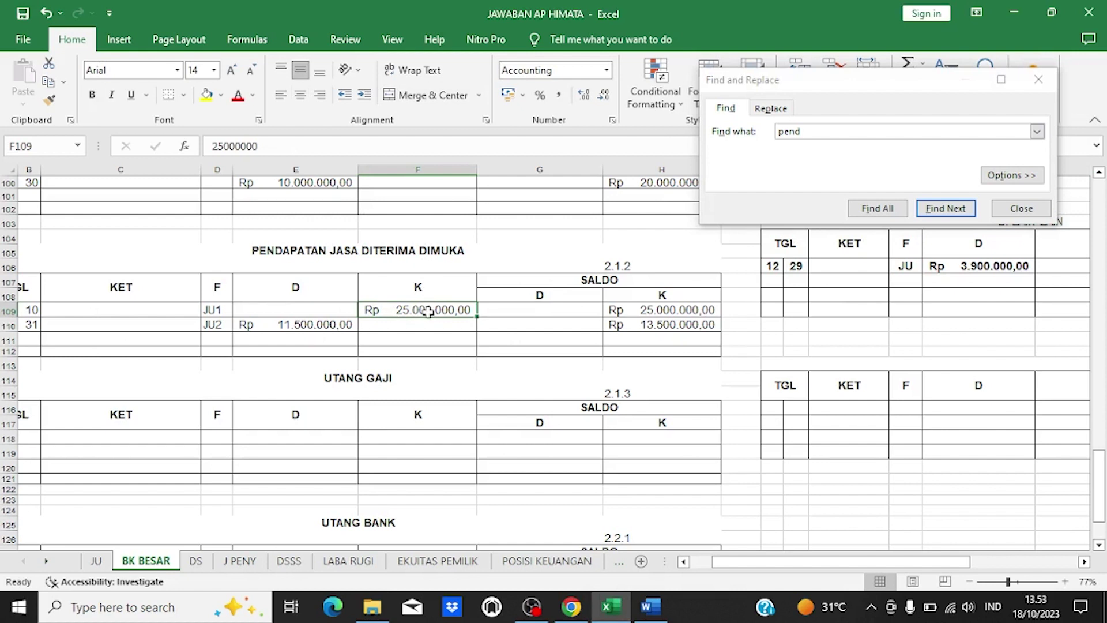
{"action": "left_click", "coordinate": [671, 313]}
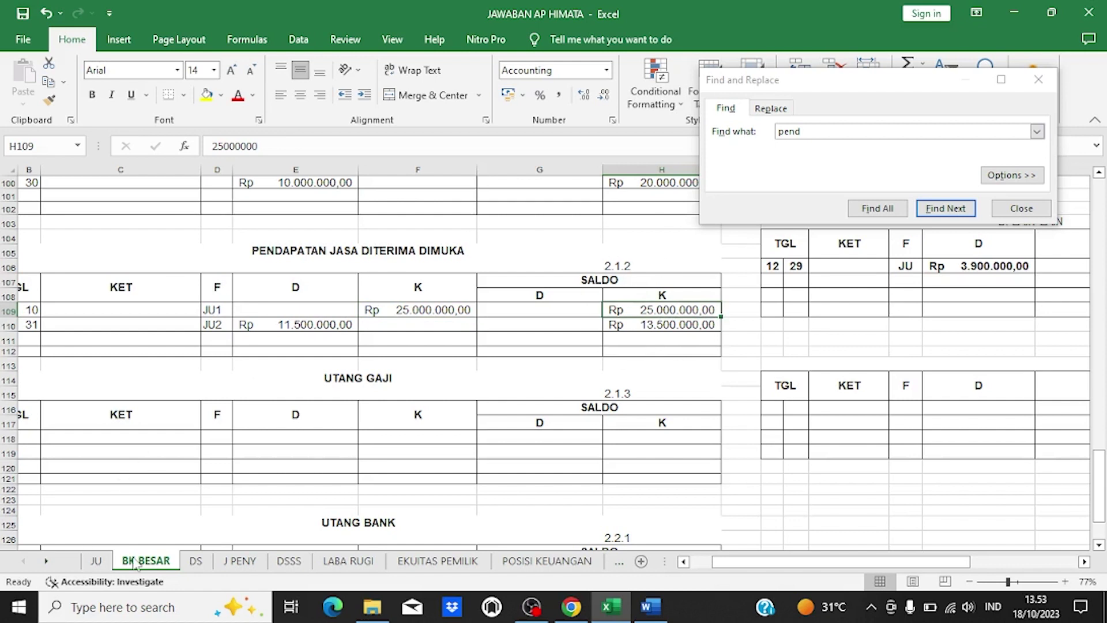
{"action": "left_click", "coordinate": [96, 561]}
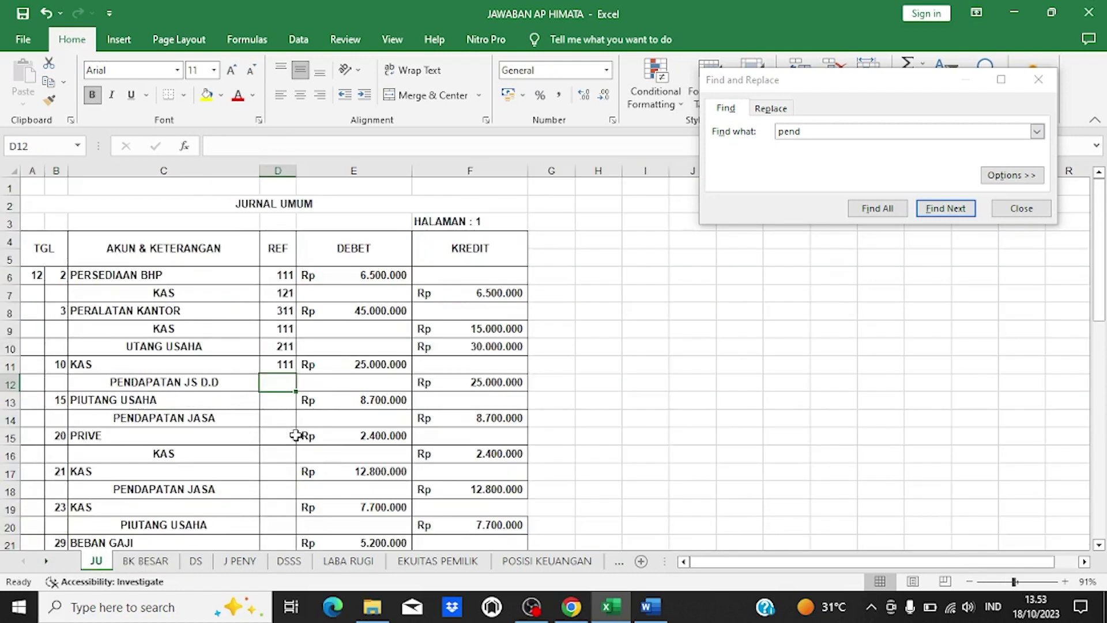
{"action": "left_click", "coordinate": [1038, 79]}
Step: Review the remaining JU entries and examine the 15 December PIUTANG USAHA and PENDAPATAN JASA lines
{"action": "scroll", "coordinate": [247, 447], "scroll_direction": "down", "scroll_amount": 1}
{"action": "scroll", "coordinate": [246, 447], "scroll_direction": "down", "scroll_amount": 1}
{"action": "scroll", "coordinate": [218, 425], "scroll_direction": "down", "scroll_amount": 6}
{"action": "scroll", "coordinate": [218, 425], "scroll_direction": "up", "scroll_amount": 8}
{"action": "scroll", "coordinate": [218, 425], "scroll_direction": "down", "scroll_amount": 1}
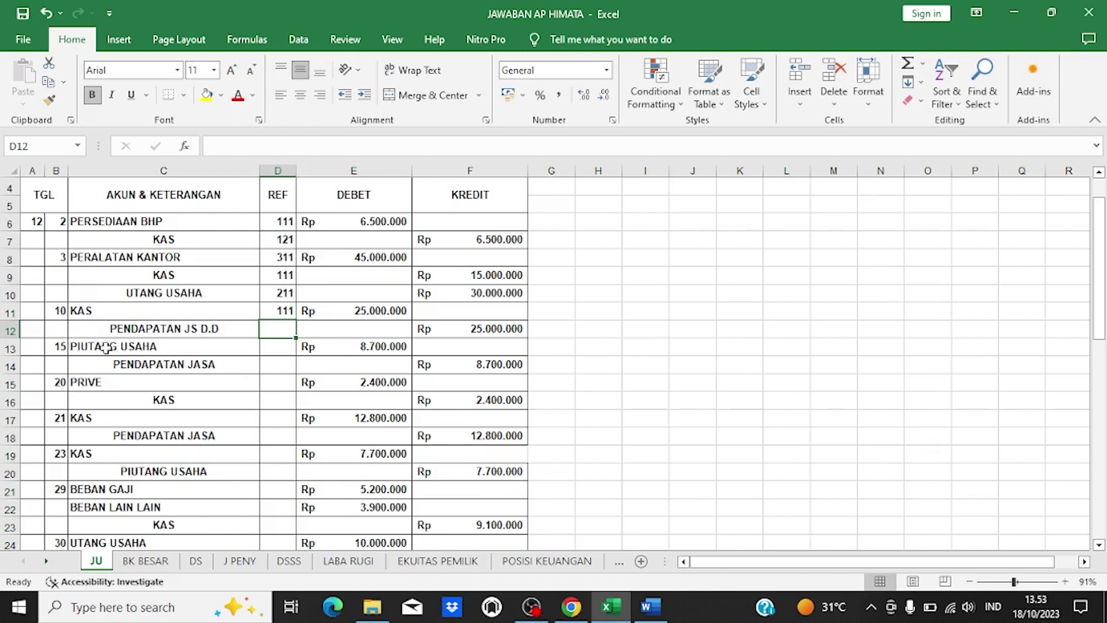
{"action": "left_click", "coordinate": [61, 347]}
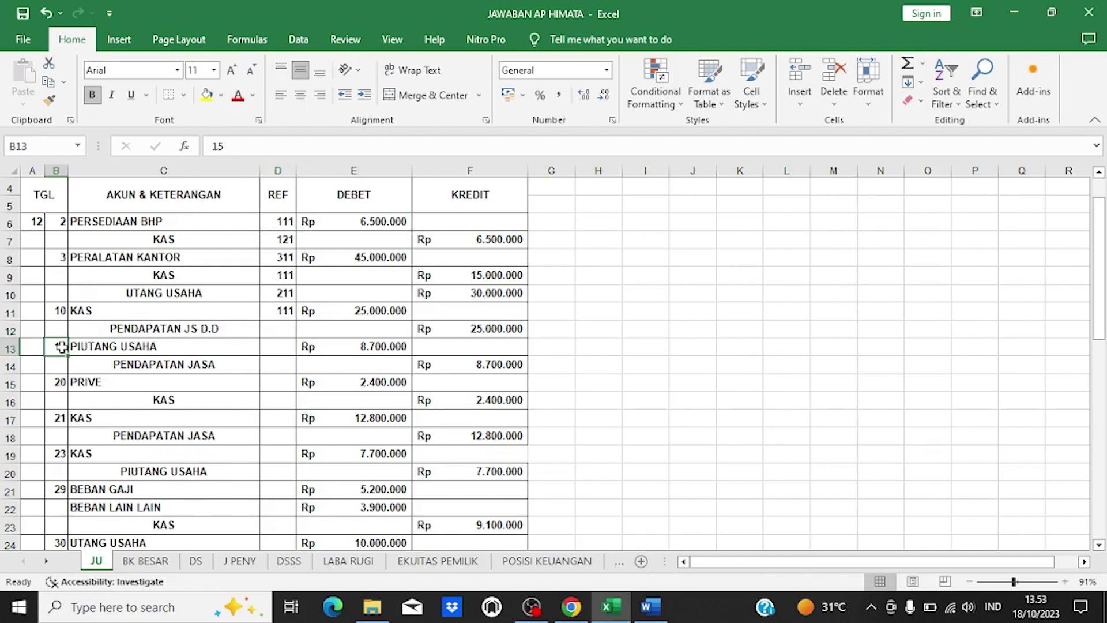
{"action": "left_click", "coordinate": [86, 348]}
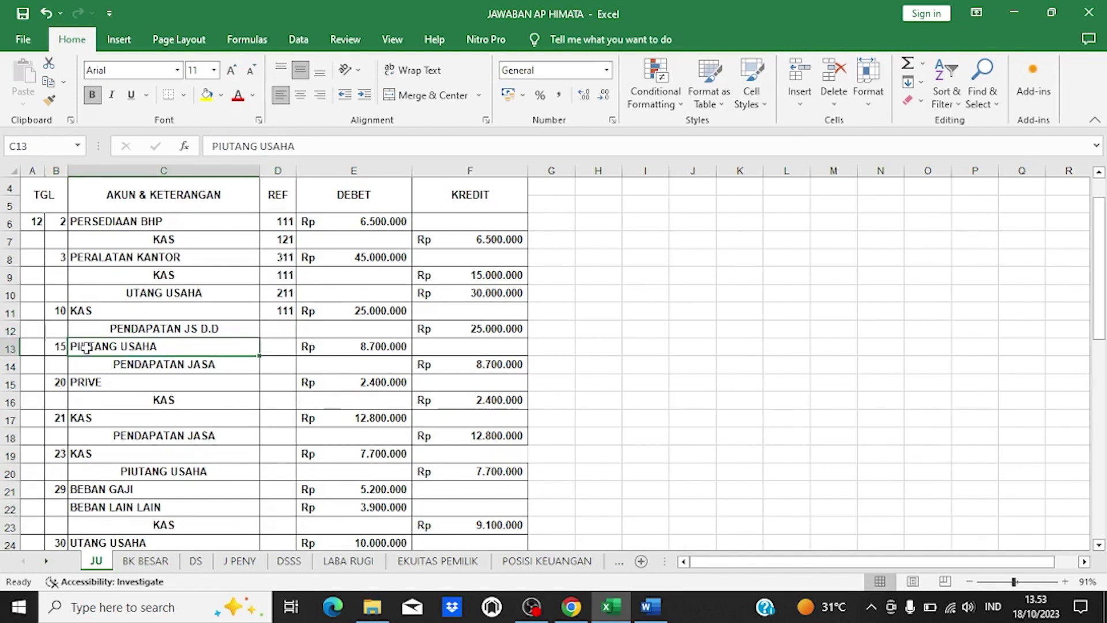
{"action": "left_click", "coordinate": [124, 367]}
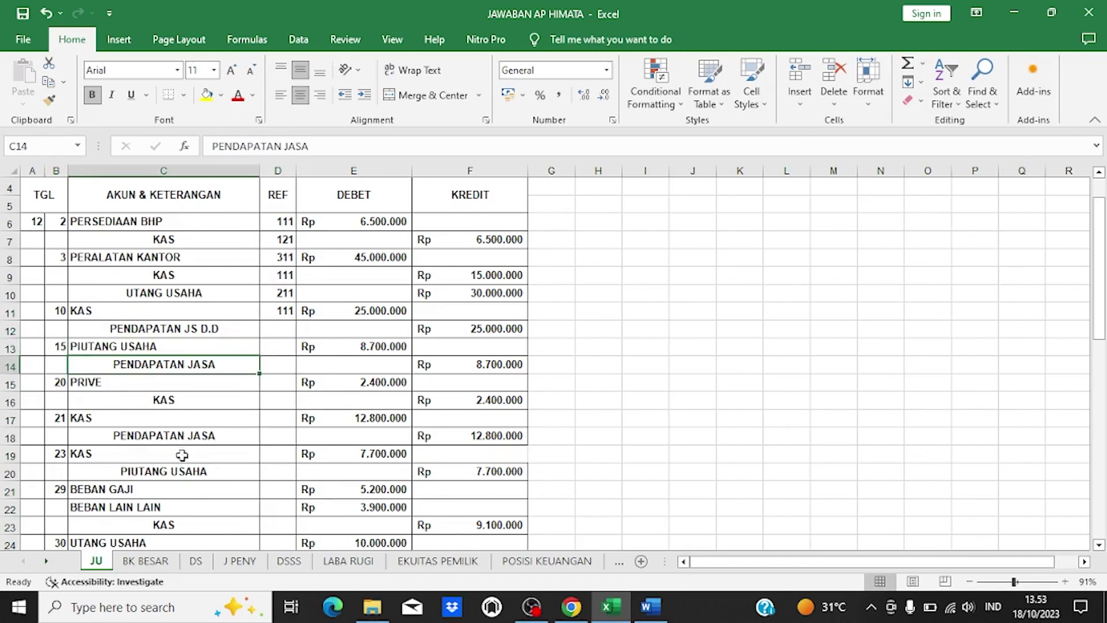
Step: Look through BK BESAR for the 15 December PIUTANG USAHA and PENDAPATAN JASA postings and review the last entries and totals in JU
{"action": "left_click", "coordinate": [123, 566]}
{"action": "scroll", "coordinate": [423, 282], "scroll_direction": "up", "scroll_amount": 10}
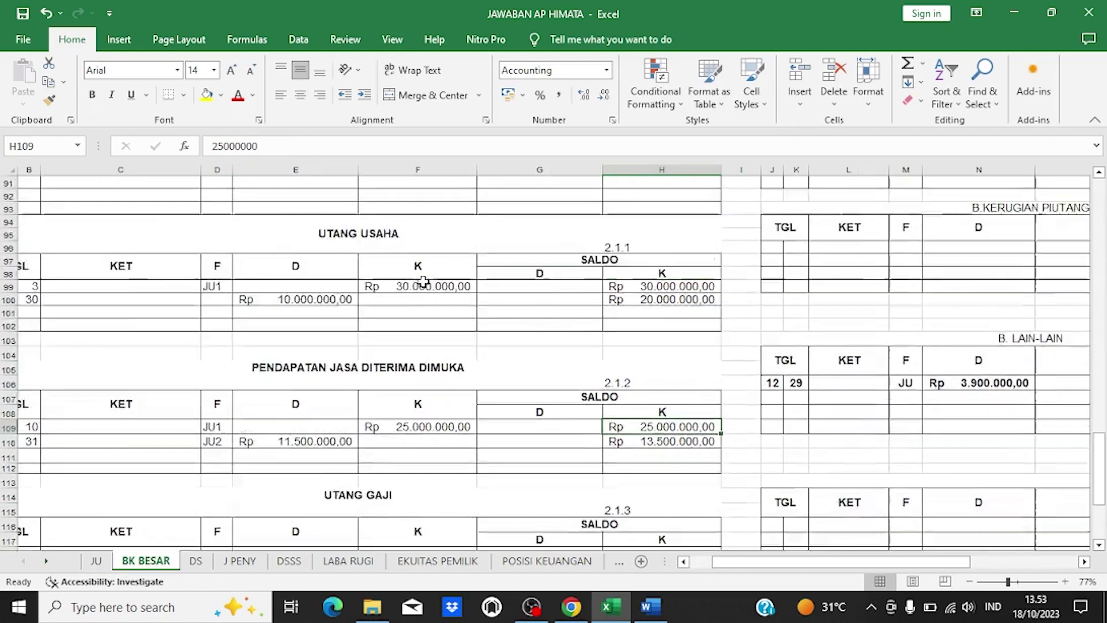
{"action": "scroll", "coordinate": [423, 281], "scroll_direction": "up", "scroll_amount": 15}
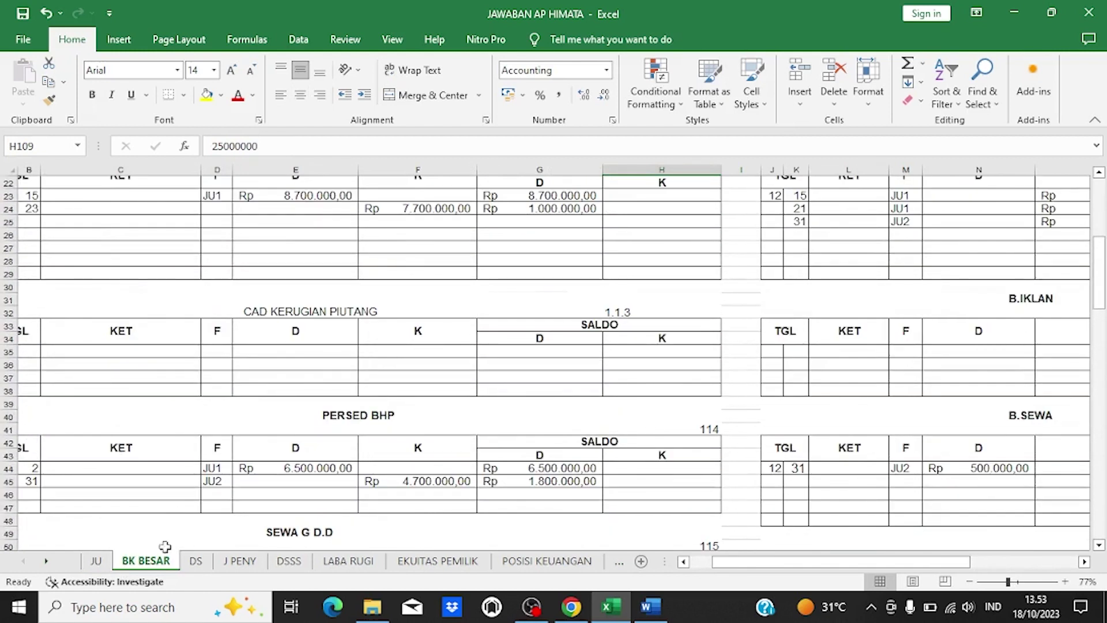
{"action": "left_click", "coordinate": [96, 560]}
{"action": "scroll", "coordinate": [243, 415], "scroll_direction": "down", "scroll_amount": 4}
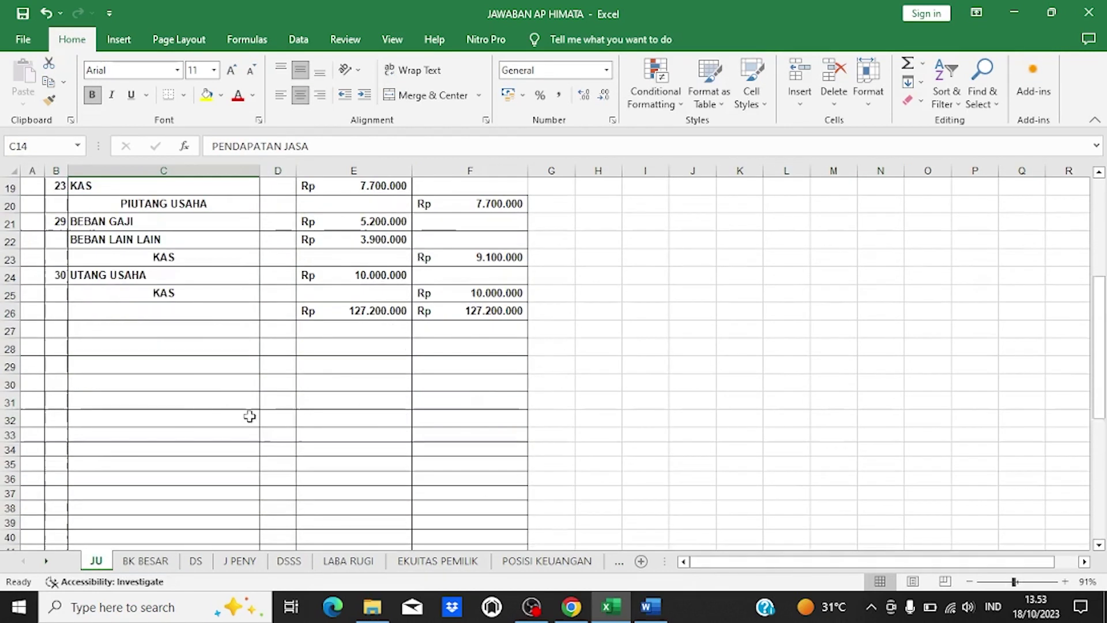
{"action": "scroll", "coordinate": [365, 294], "scroll_direction": "up", "scroll_amount": 2}
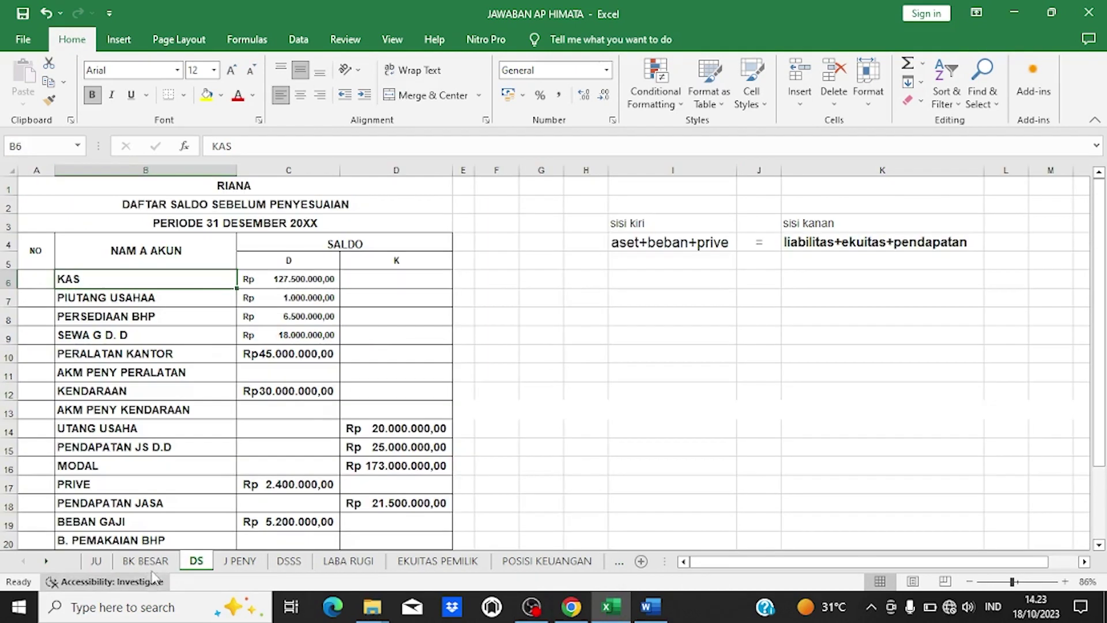
Step: Compare the final KAS balance in BK BESAR with the KAS line of the unadjusted trial balance in DS
{"action": "left_click", "coordinate": [155, 563]}
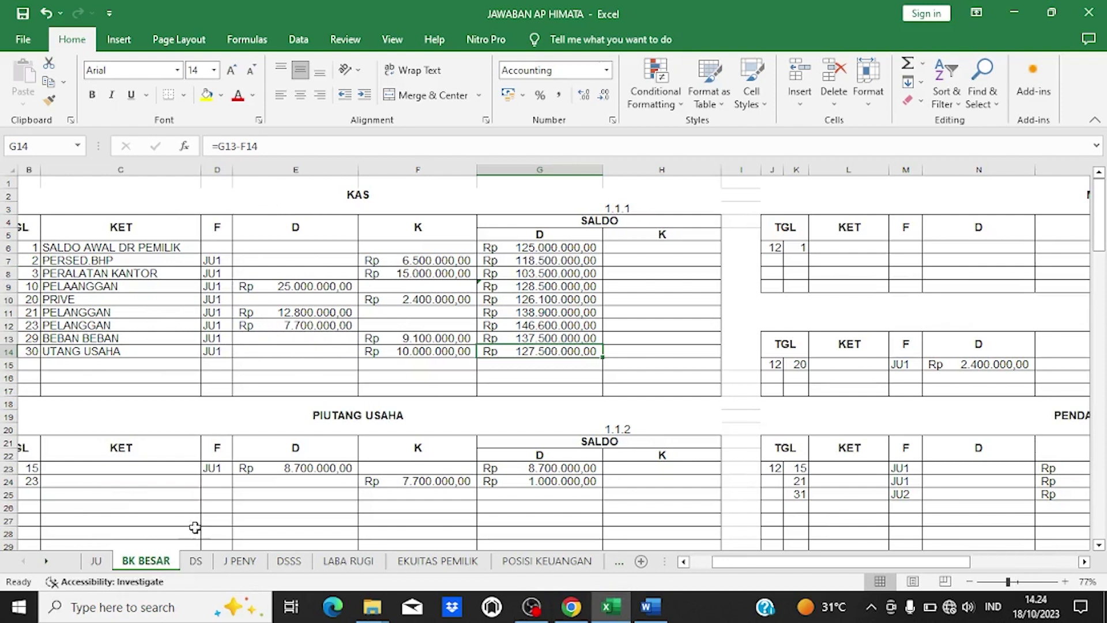
{"action": "left_click", "coordinate": [196, 561]}
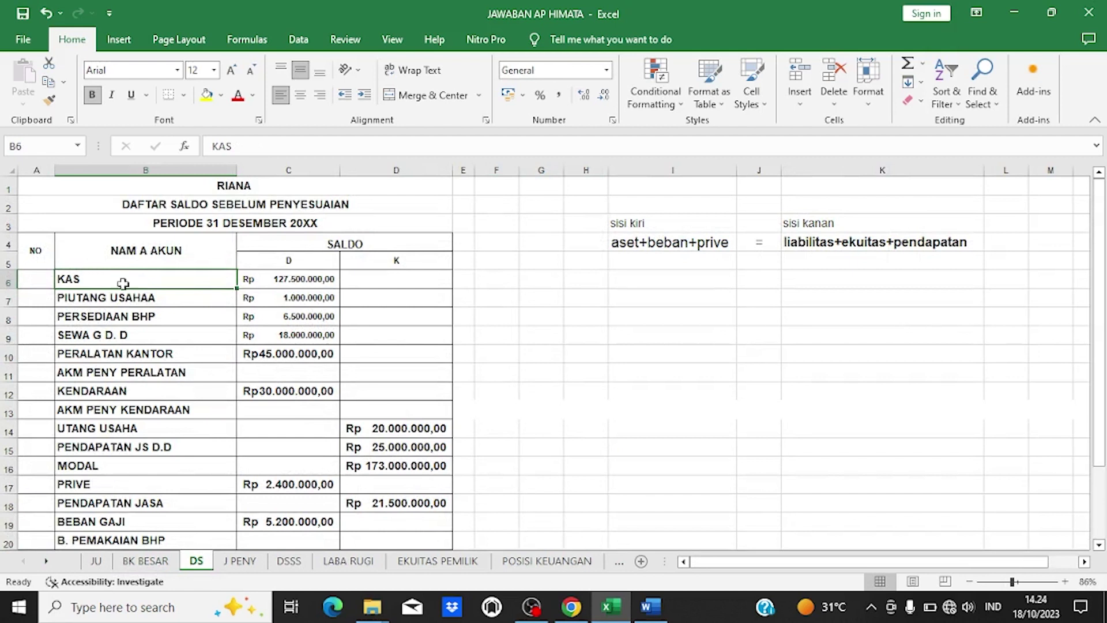
{"action": "left_click", "coordinate": [155, 563]}
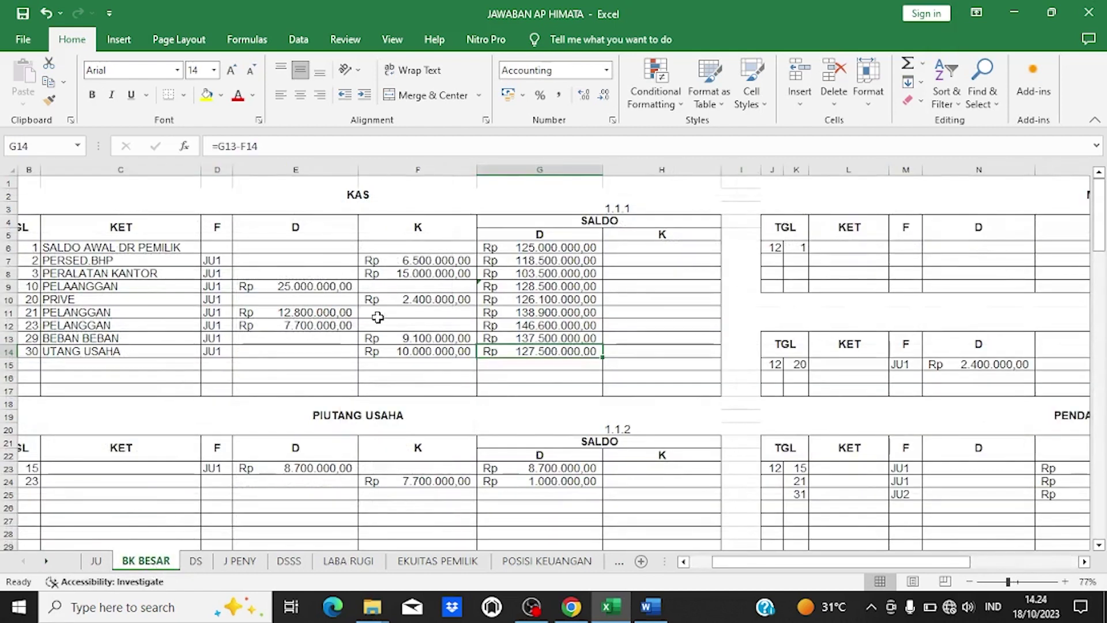
{"action": "left_click", "coordinate": [455, 287]}
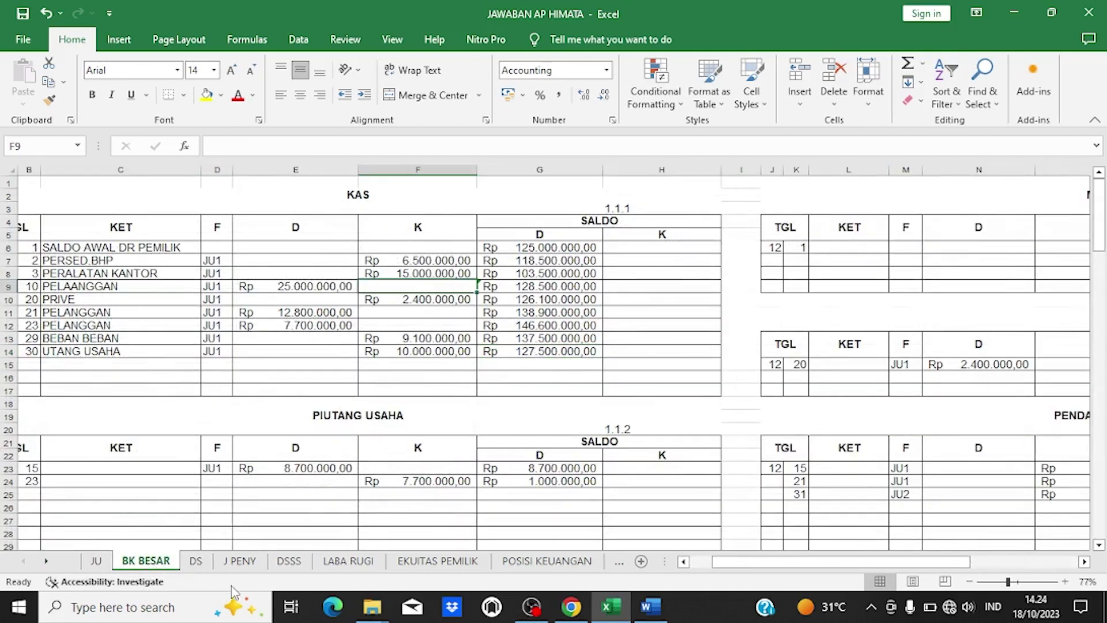
{"action": "left_click", "coordinate": [196, 560]}
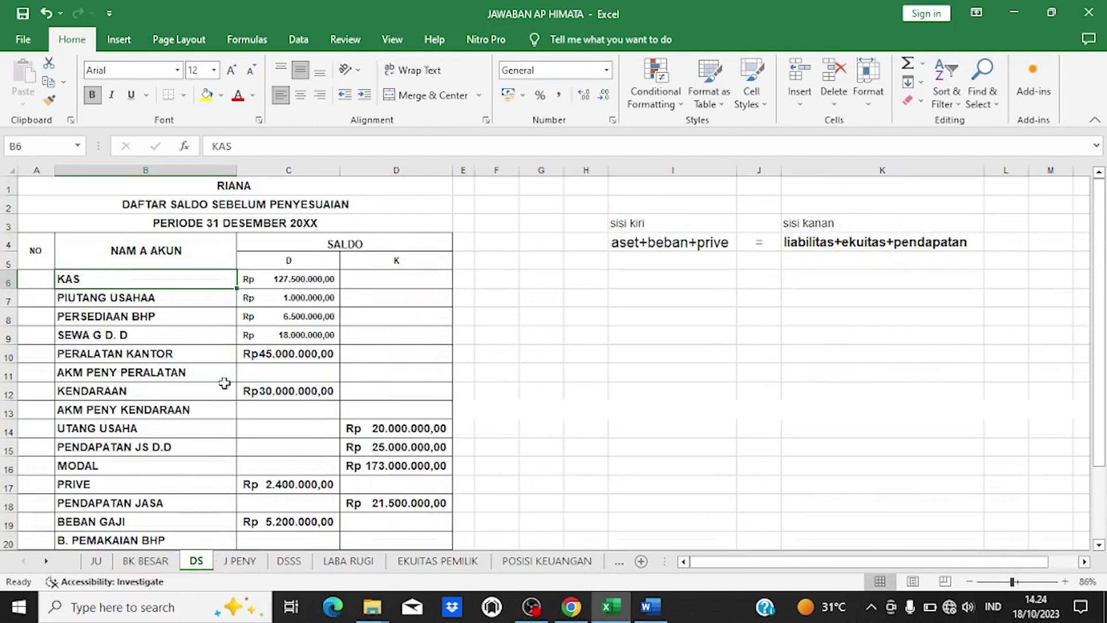
Step: Recheck the KAS debit in DS against its last BK BESAR balance and examine the sisi kiri and sisi kanan notes
{"action": "left_click", "coordinate": [294, 280]}
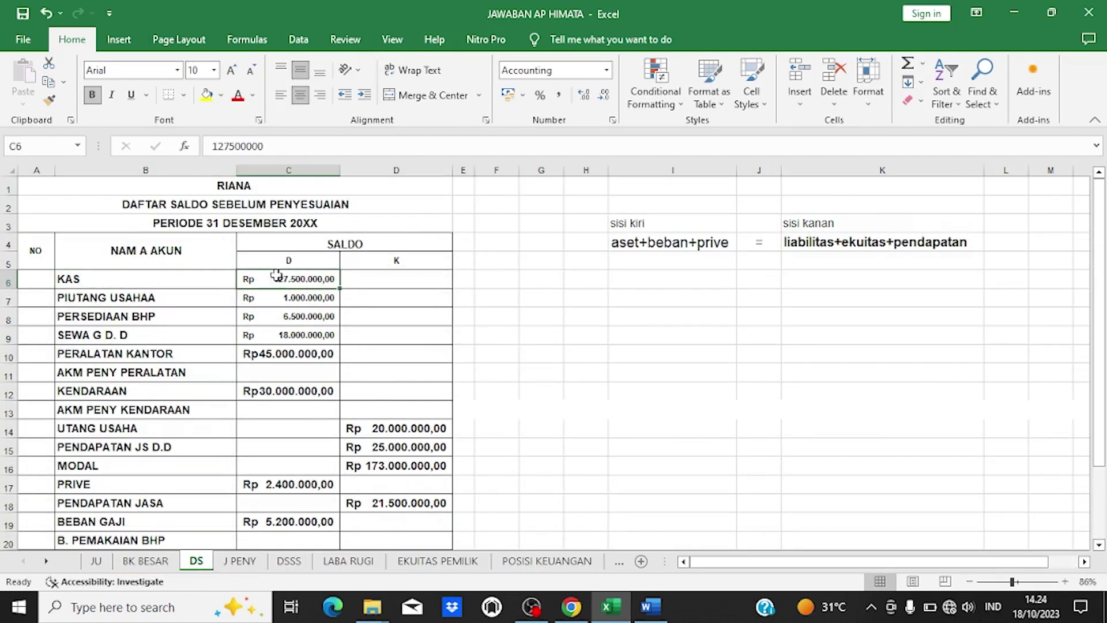
{"action": "left_click", "coordinate": [167, 563]}
{"action": "left_click", "coordinate": [539, 351]}
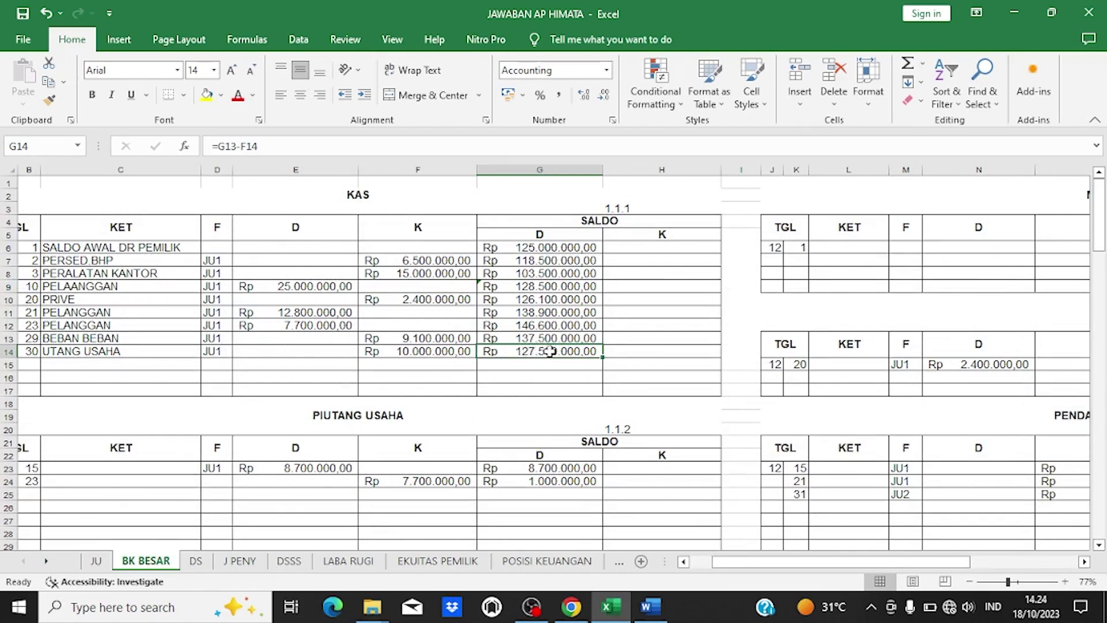
{"action": "left_click", "coordinate": [199, 563]}
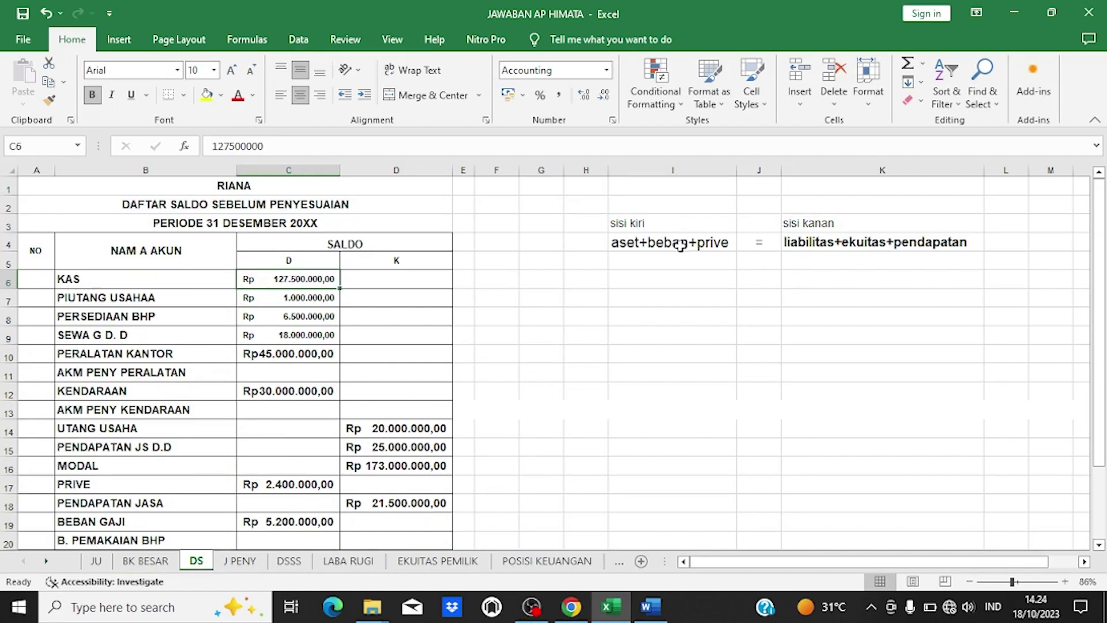
{"action": "left_click", "coordinate": [631, 224]}
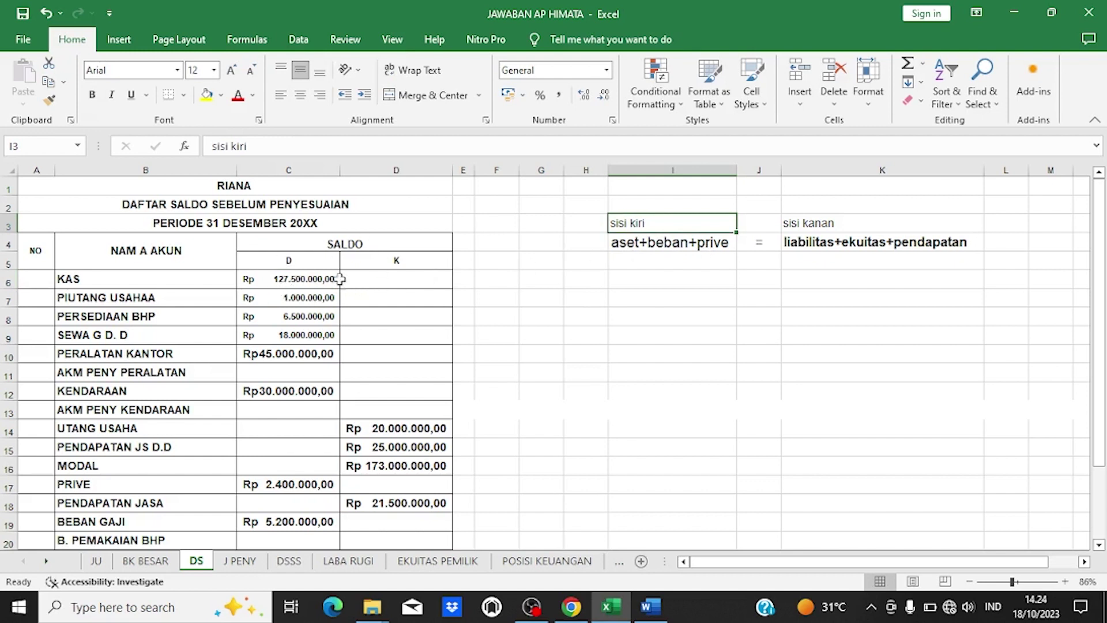
{"action": "left_click", "coordinate": [842, 229]}
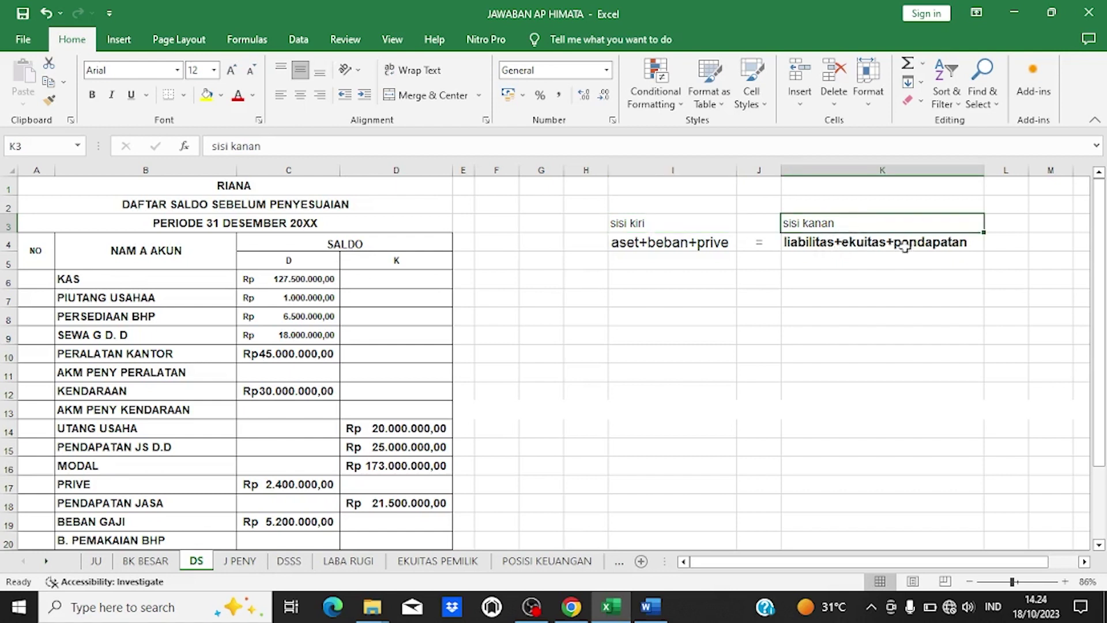
Step: Compare the PIUTANG USAHA debit in DS with the account's final balance in BK BESAR
{"action": "left_click", "coordinate": [161, 300]}
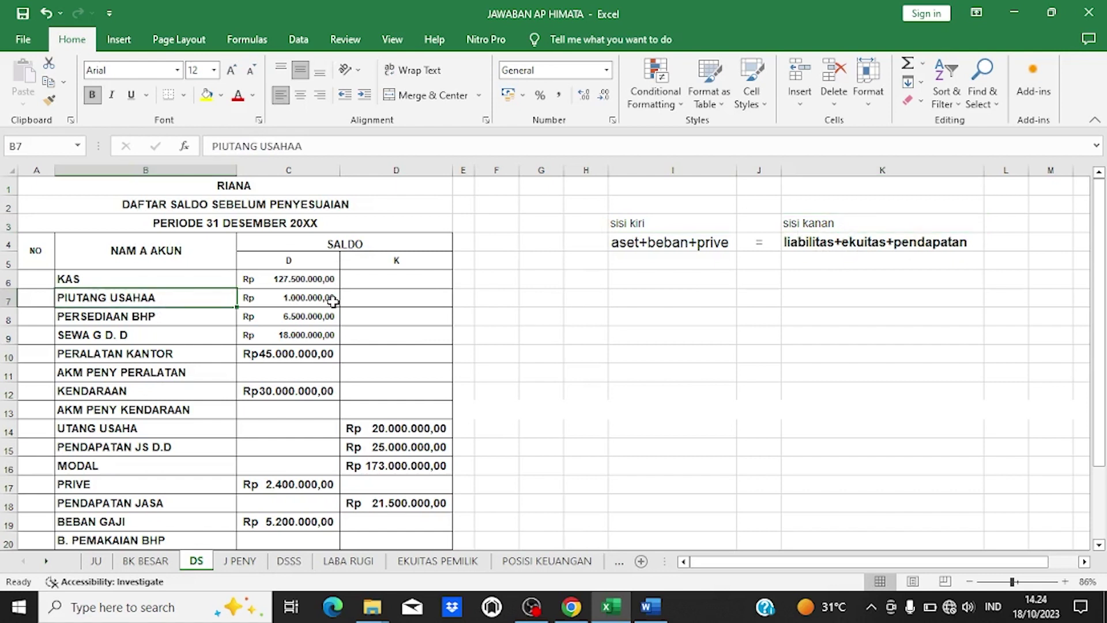
{"action": "left_click", "coordinate": [149, 561]}
{"action": "left_click", "coordinate": [538, 481]}
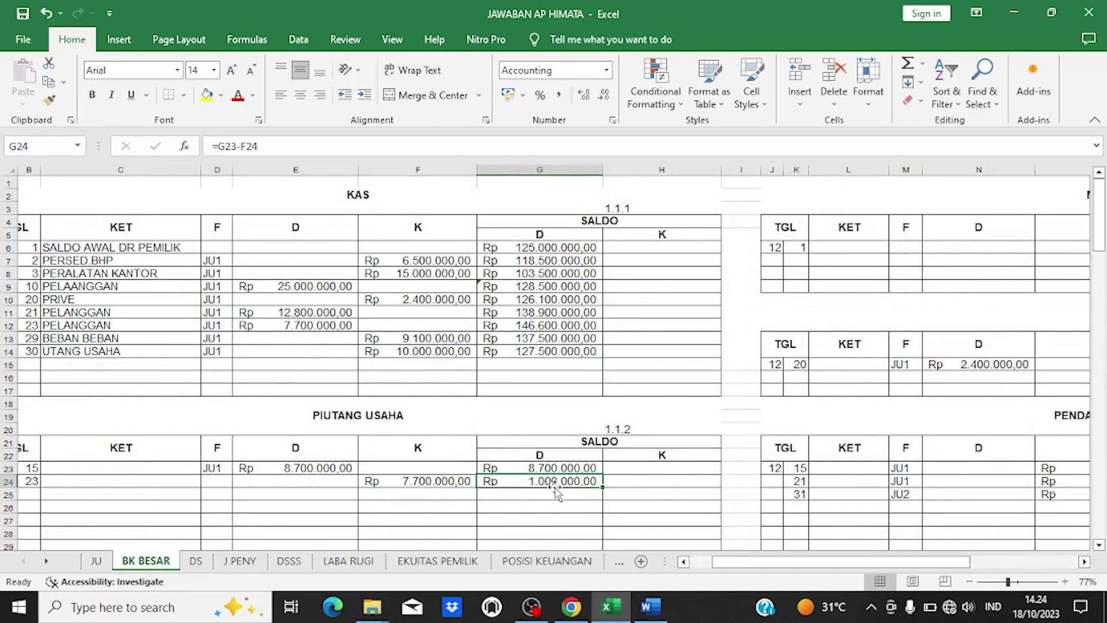
{"action": "left_click", "coordinate": [196, 560]}
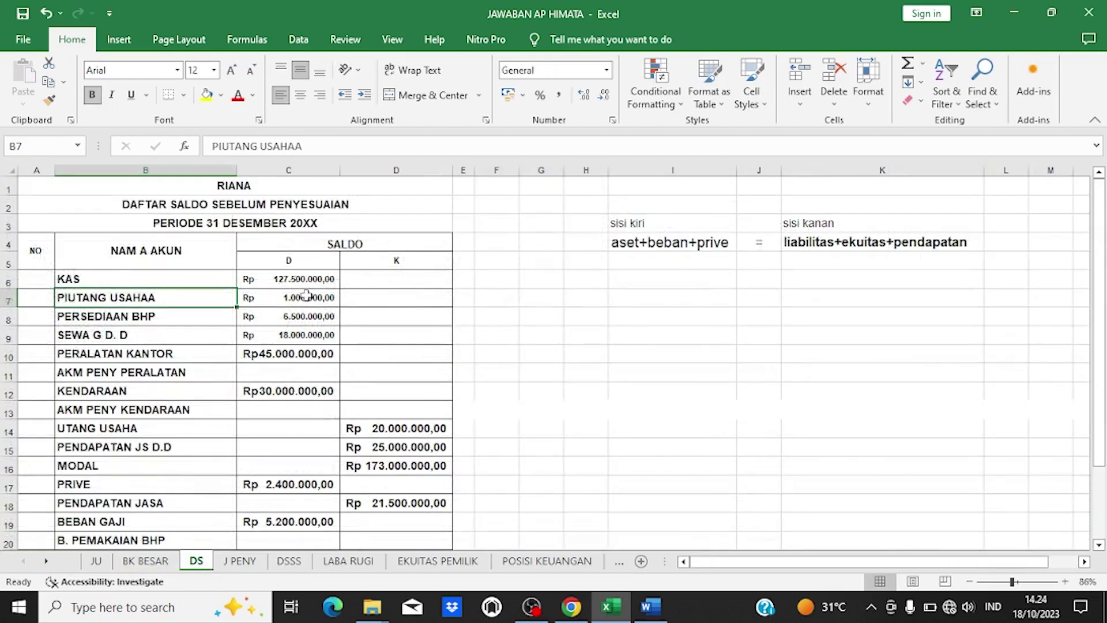
{"action": "left_click", "coordinate": [306, 296]}
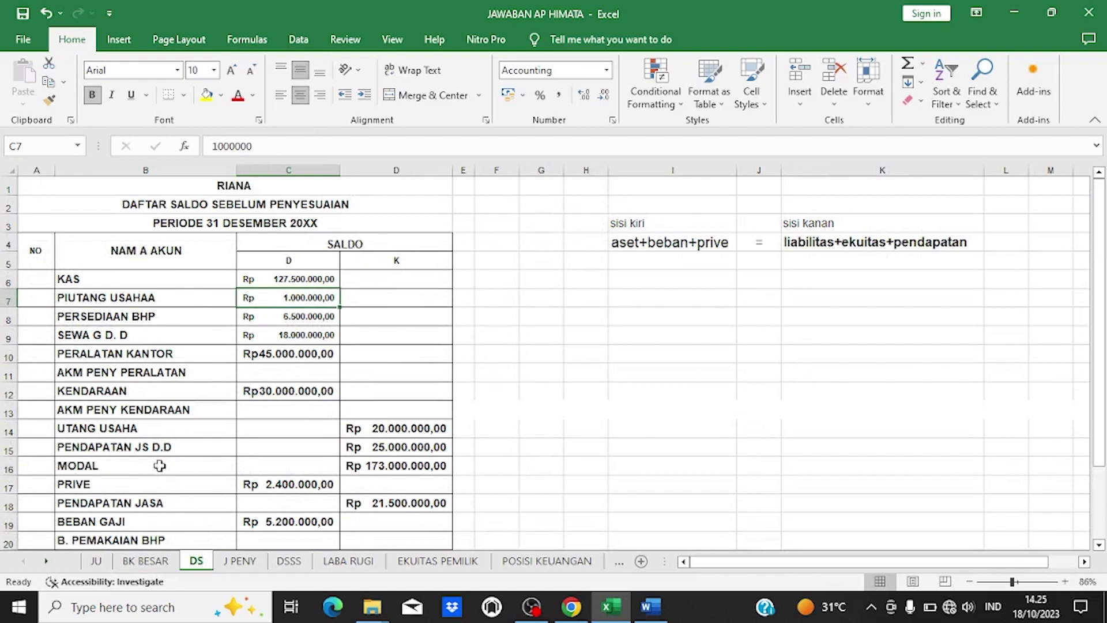
Step: Examine the UTANG USAHA credit in DS and search BK BESAR for "utang usa" to locate its ledger account
{"action": "left_click", "coordinate": [158, 428]}
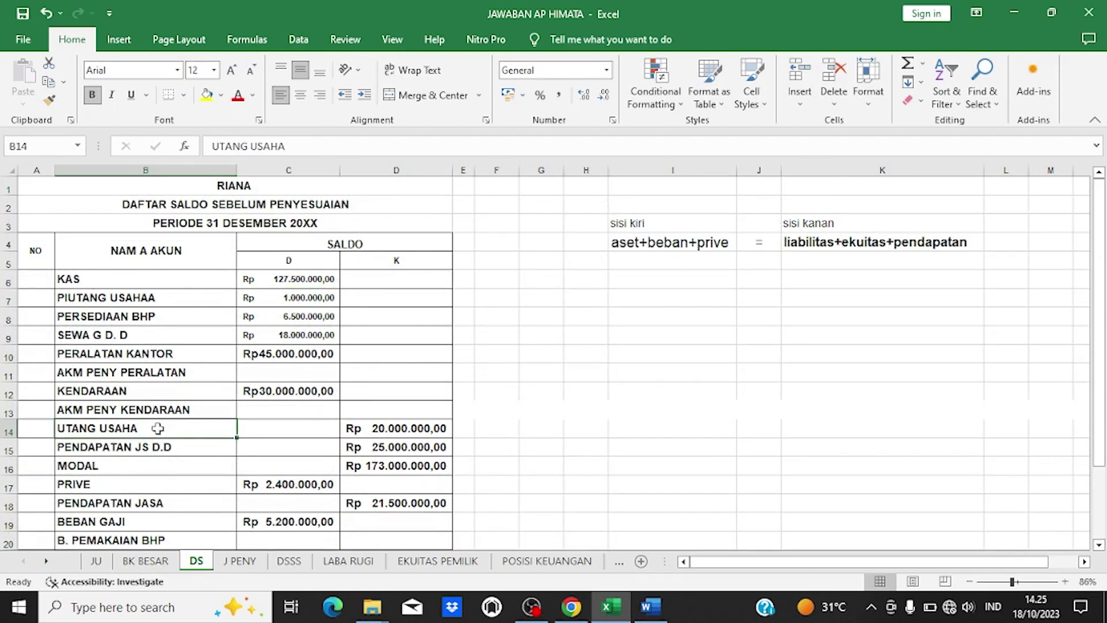
{"action": "left_click", "coordinate": [380, 428]}
{"action": "left_click", "coordinate": [145, 561]}
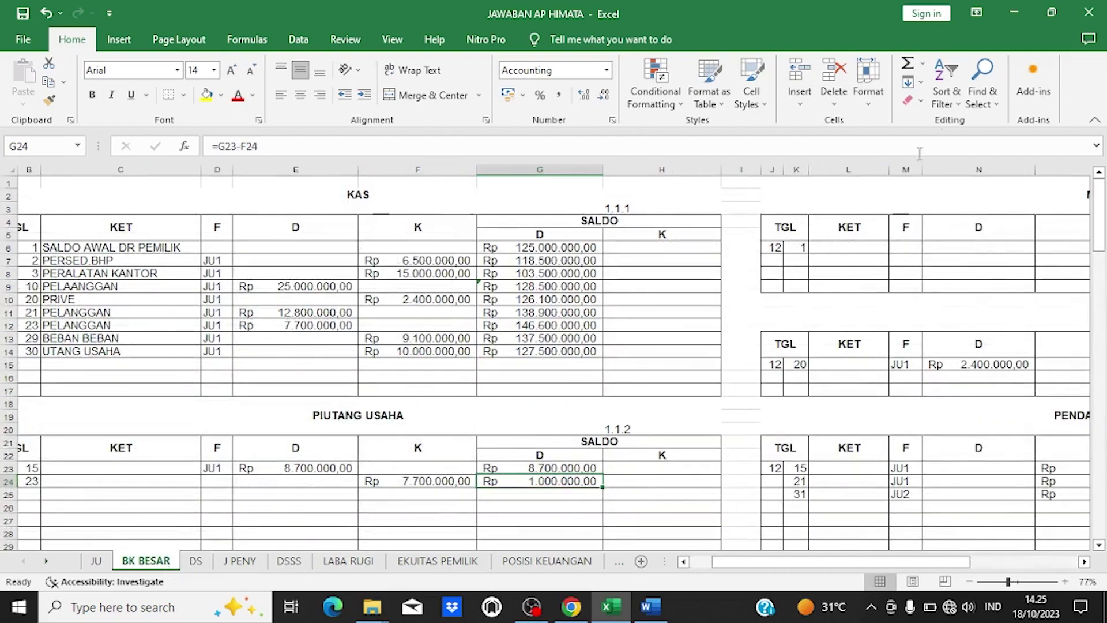
{"action": "left_click", "coordinate": [978, 97]}
{"action": "left_click", "coordinate": [985, 120]}
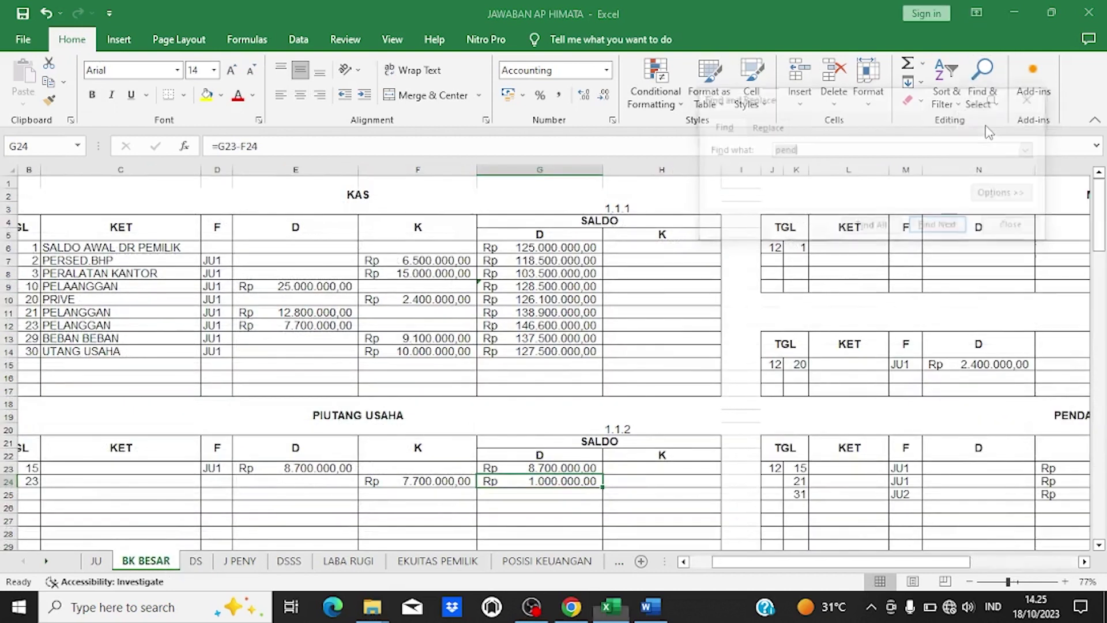
{"action": "type", "text": "utang"}
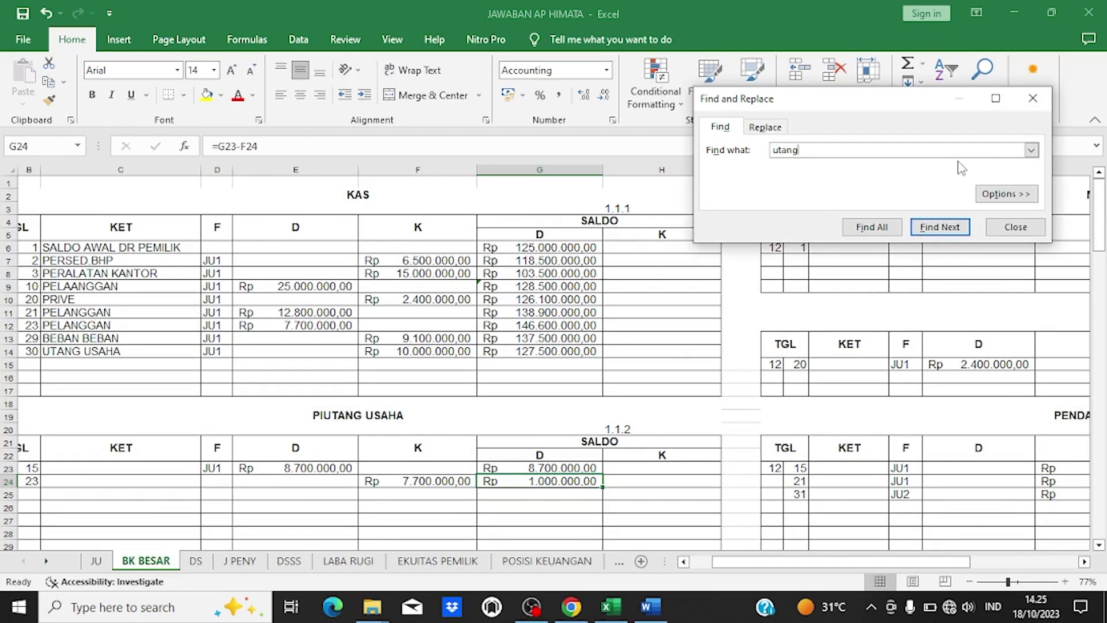
{"action": "left_click", "coordinate": [940, 226]}
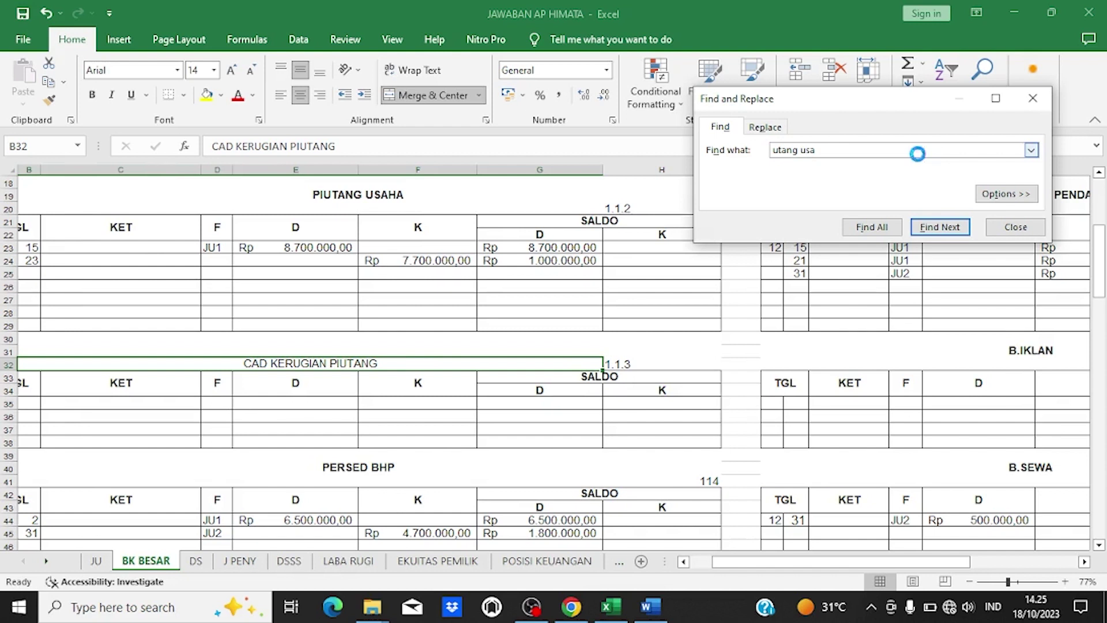
{"action": "key", "text": "Return"}
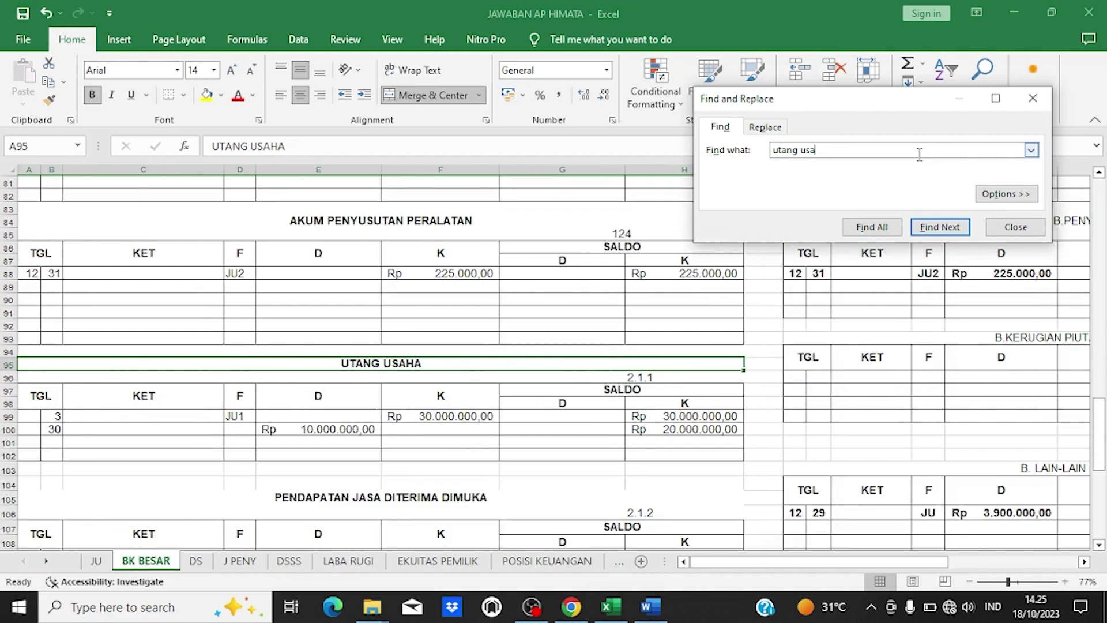
Step: Examine the final UTANG USAHA credit balance in BK BESAR, close the search and return to DS
{"action": "left_click", "coordinate": [666, 430]}
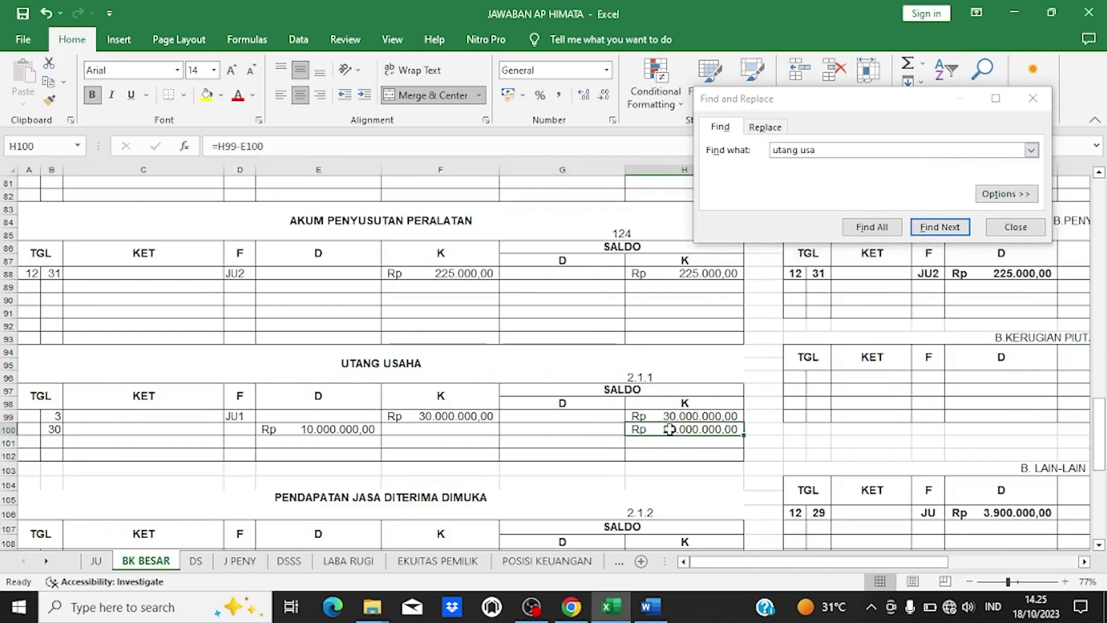
{"action": "left_click", "coordinate": [1032, 98]}
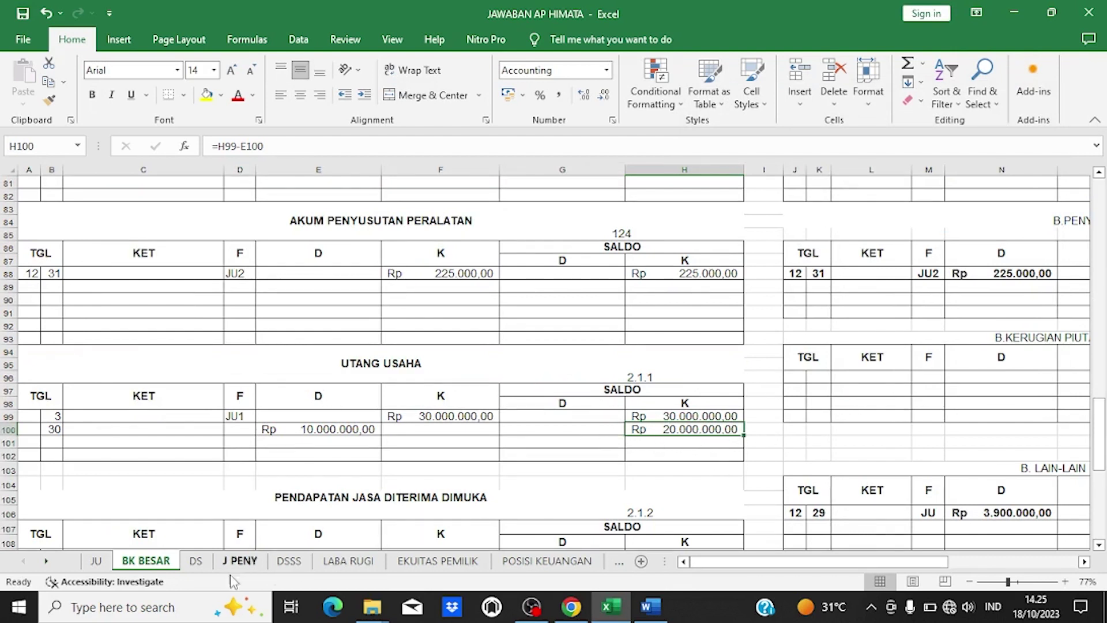
{"action": "left_click", "coordinate": [196, 560]}
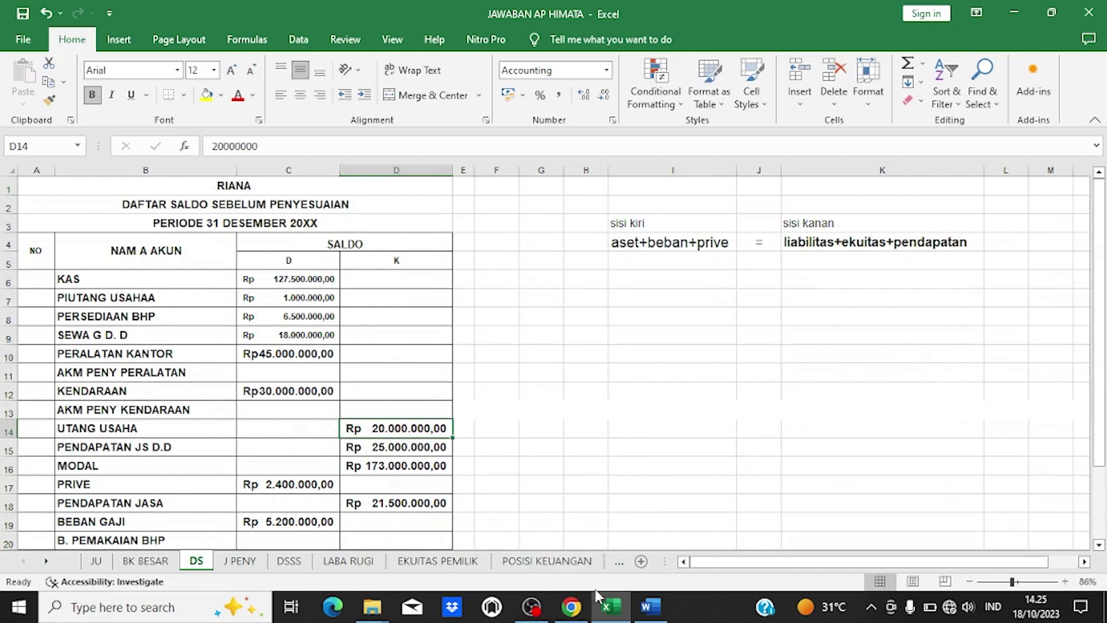
Step: Read the Data Penyesuaian Per 31 Desember 2020 in the Word document and compare it with the adjusting entries in J PENY
{"action": "left_click", "coordinate": [655, 602]}
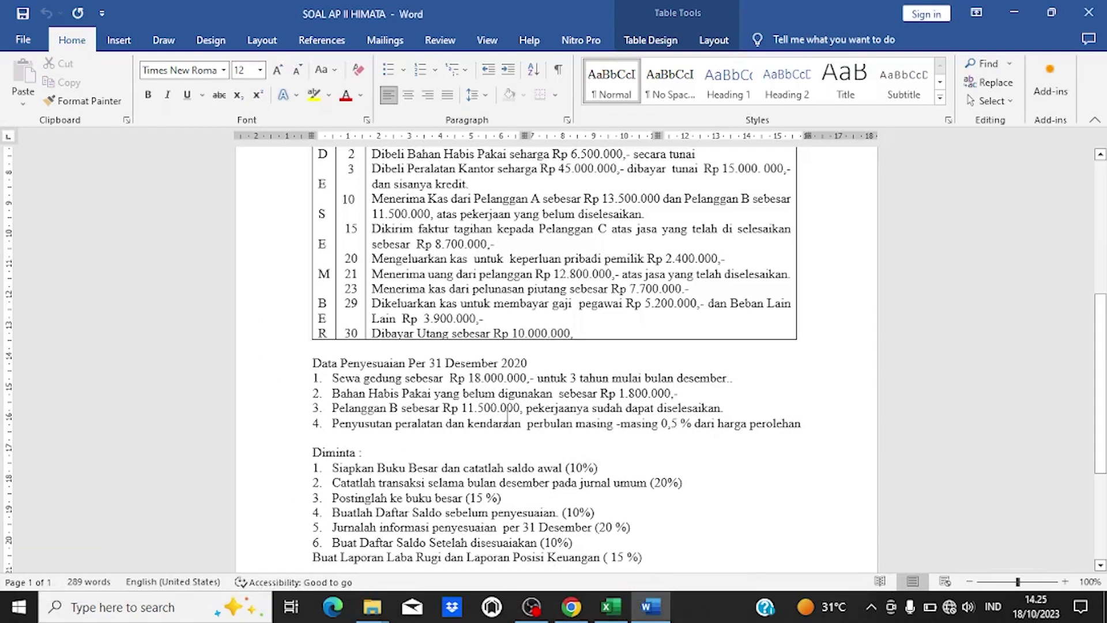
{"action": "mouse_move", "coordinate": [617, 610]}
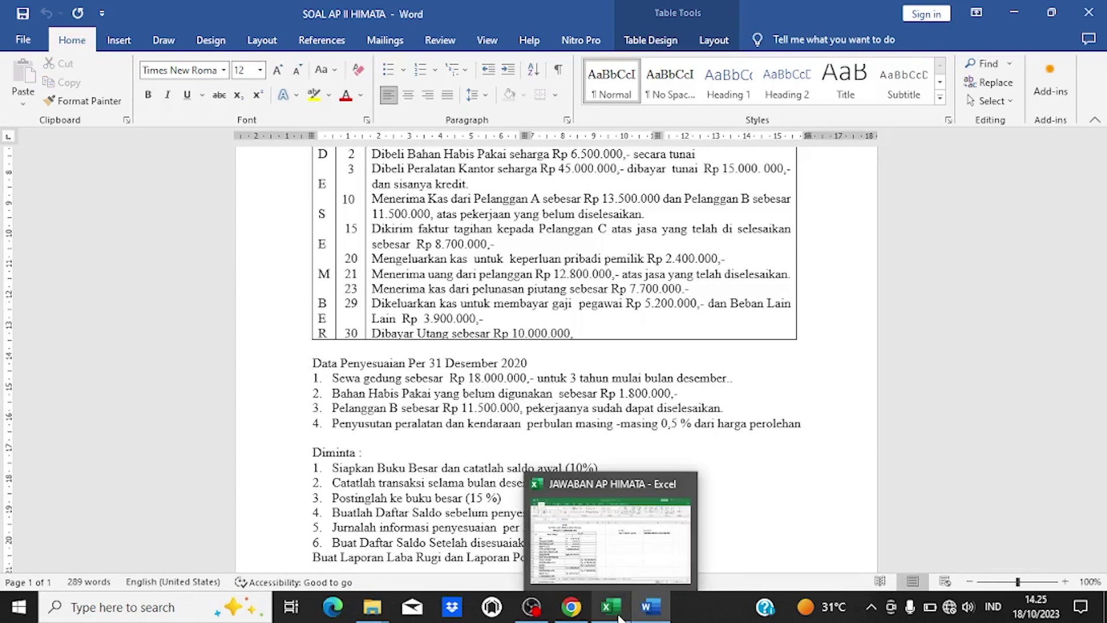
{"action": "left_click", "coordinate": [621, 565]}
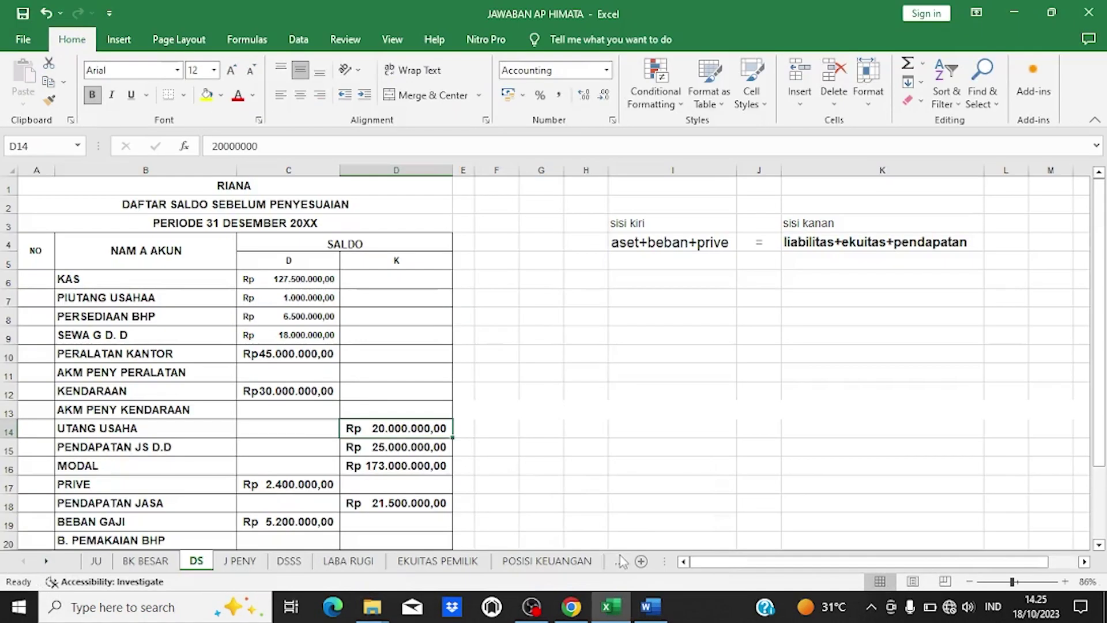
{"action": "left_click", "coordinate": [258, 561]}
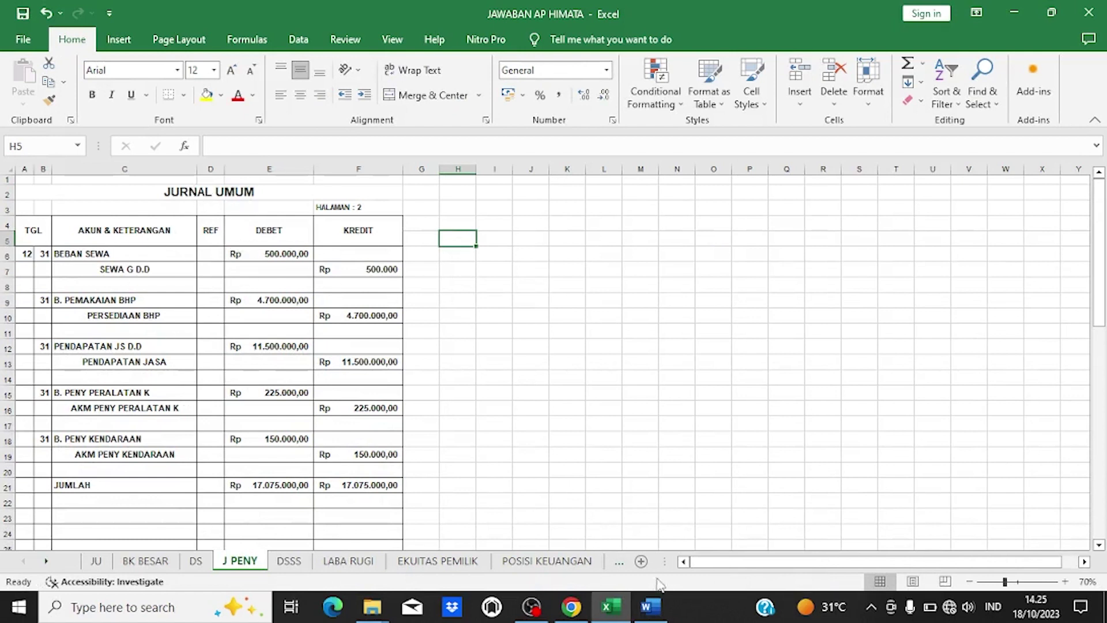
{"action": "mouse_move", "coordinate": [649, 608]}
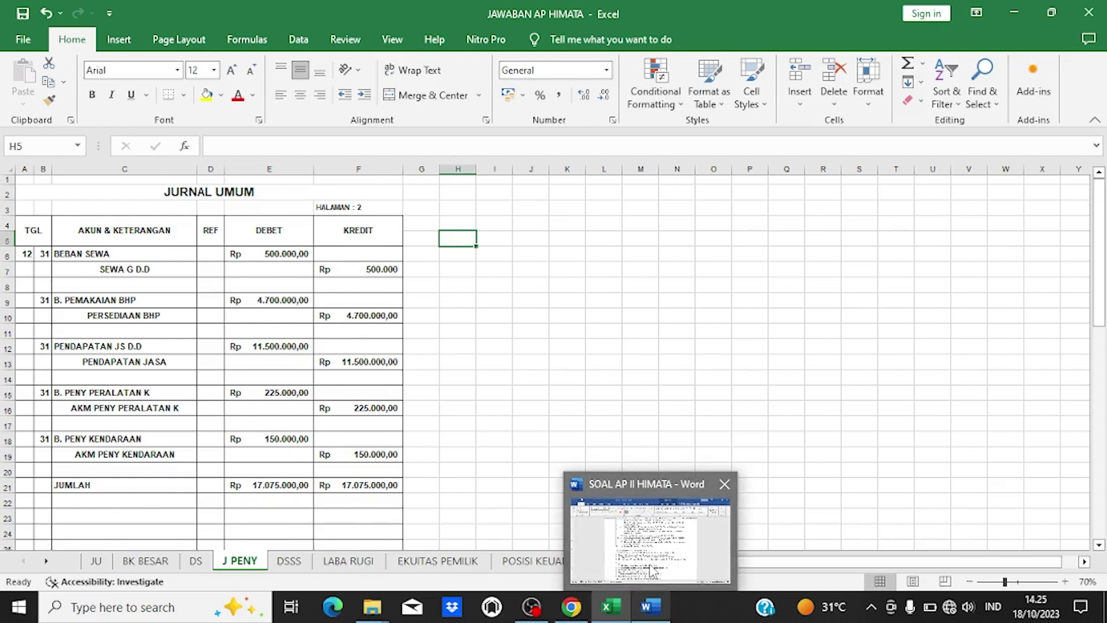
{"action": "left_click", "coordinate": [651, 564]}
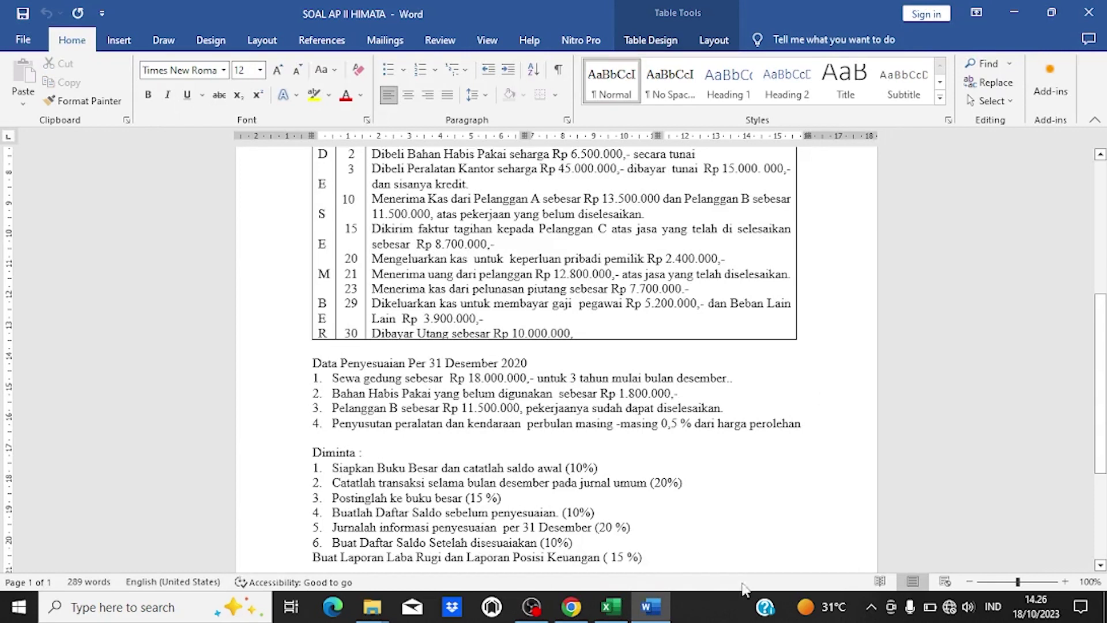
{"action": "mouse_move", "coordinate": [615, 616]}
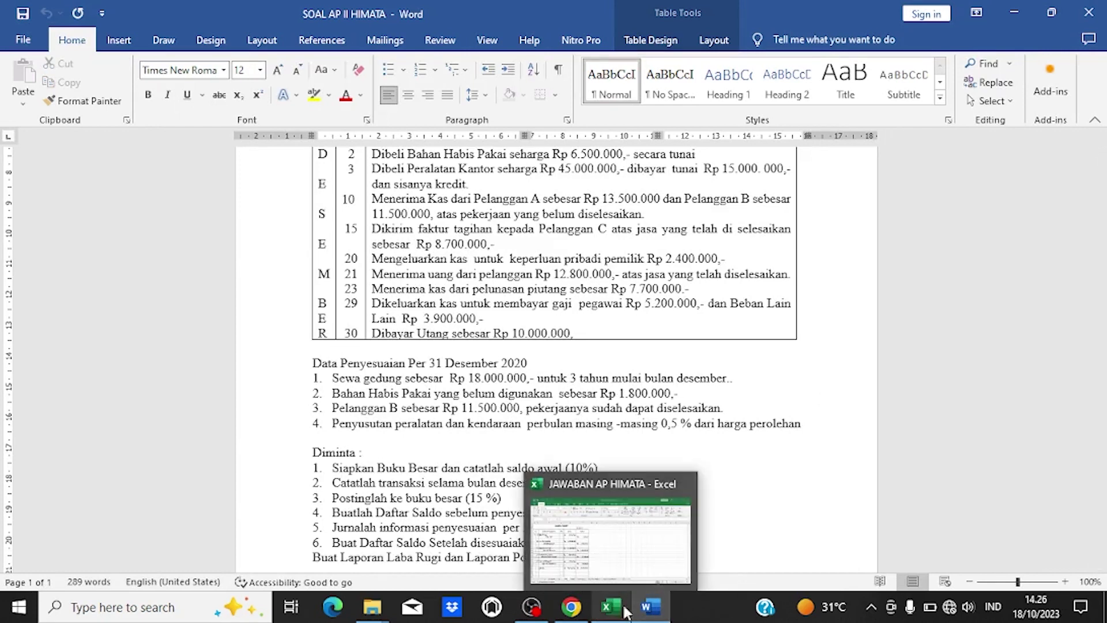
{"action": "left_click", "coordinate": [608, 613]}
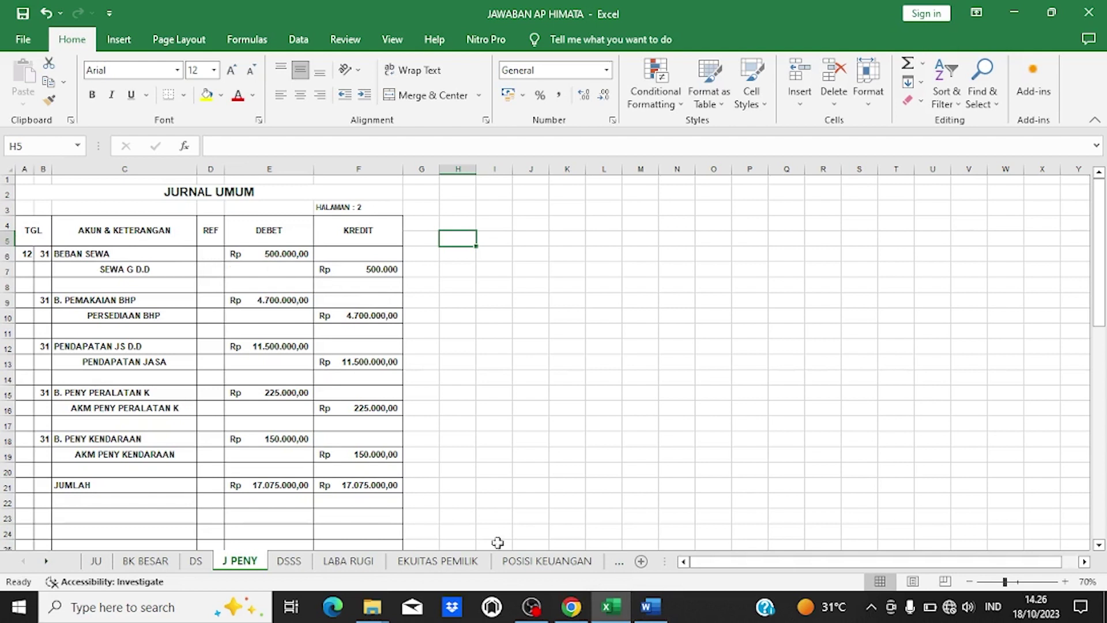
Step: Review the Sewa gedung adjustment in Word and examine the BEBAN SEWA debit and SEWA G D.D credit in J PENY
{"action": "left_click", "coordinate": [652, 606]}
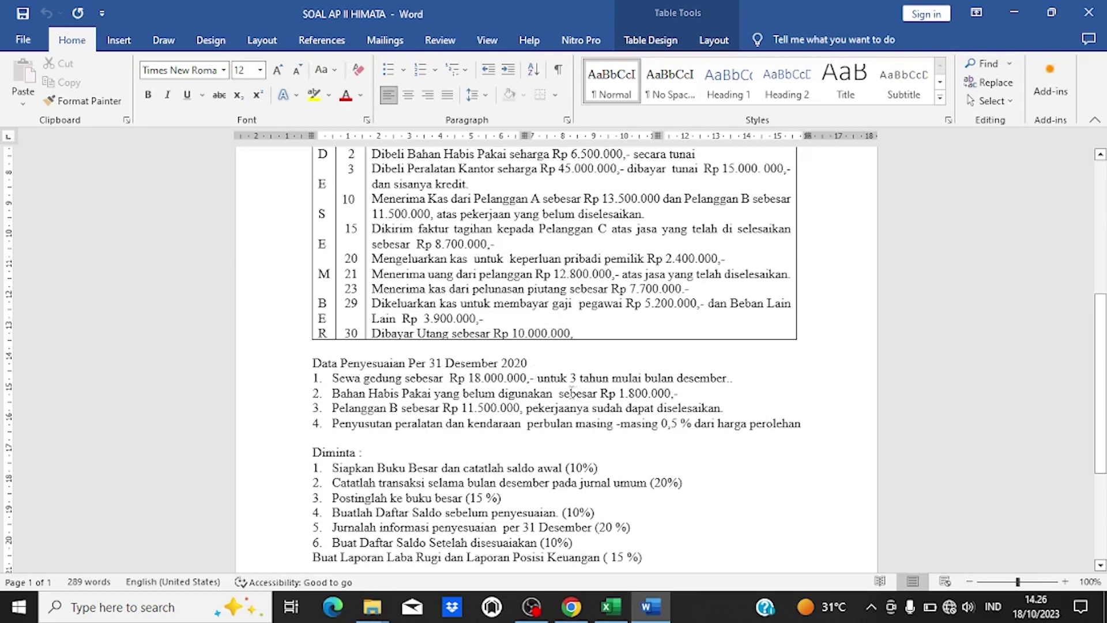
{"action": "left_click", "coordinate": [611, 605]}
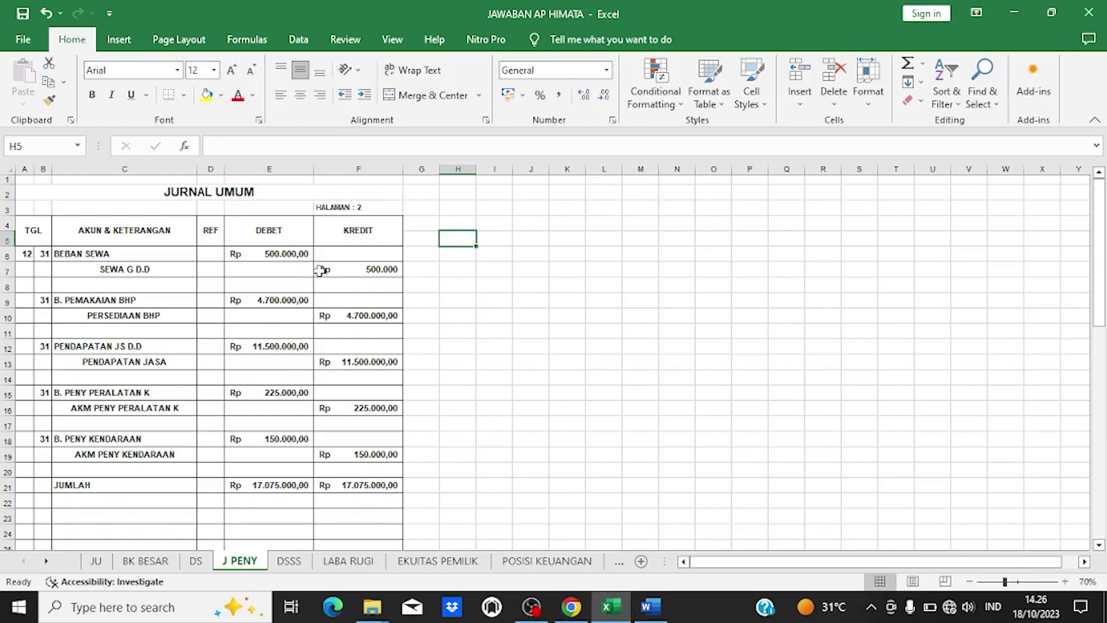
{"action": "left_click", "coordinate": [297, 255]}
{"action": "left_click", "coordinate": [337, 276]}
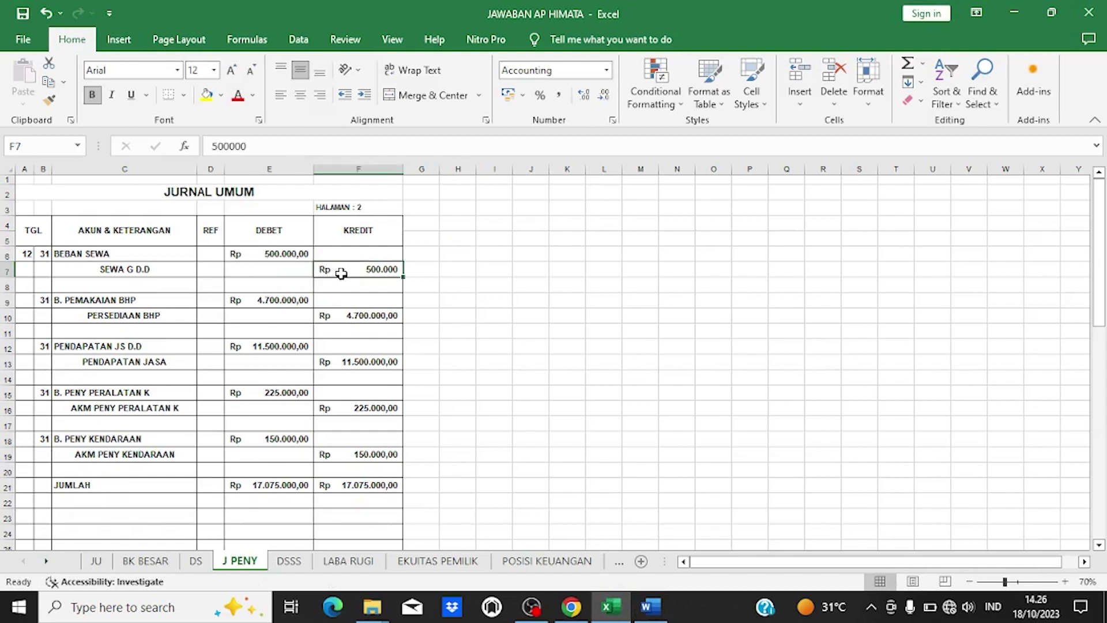
Step: Review the Bahan Habis Pakai adjustment in Word against the J PENY entry and the PERSEDIAAN BHP line in DS
{"action": "left_click", "coordinate": [649, 608]}
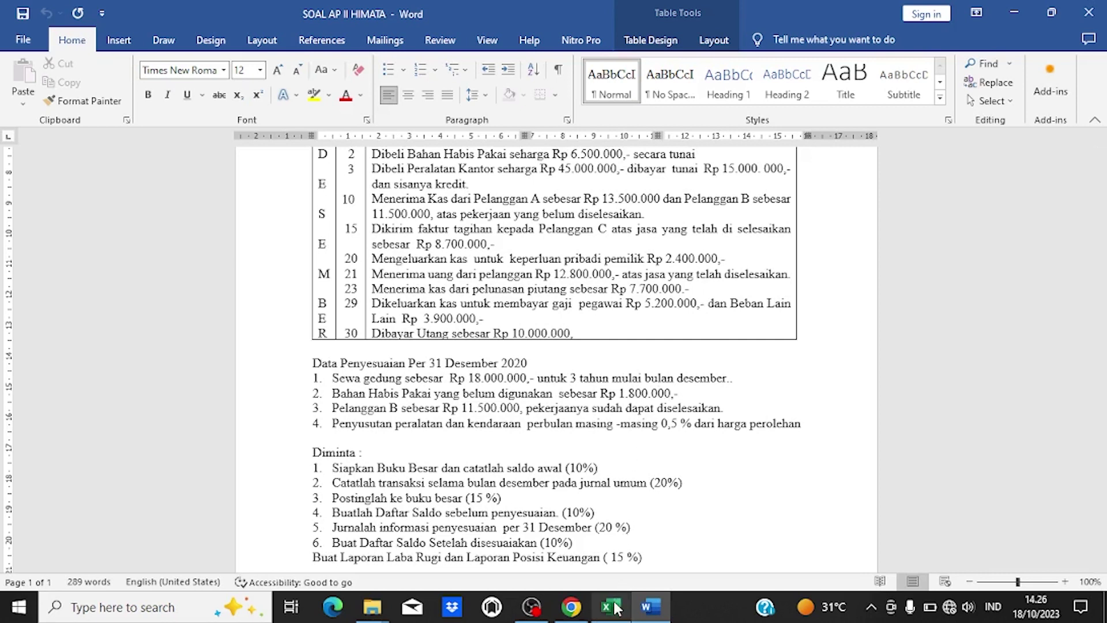
{"action": "mouse_move", "coordinate": [615, 607]}
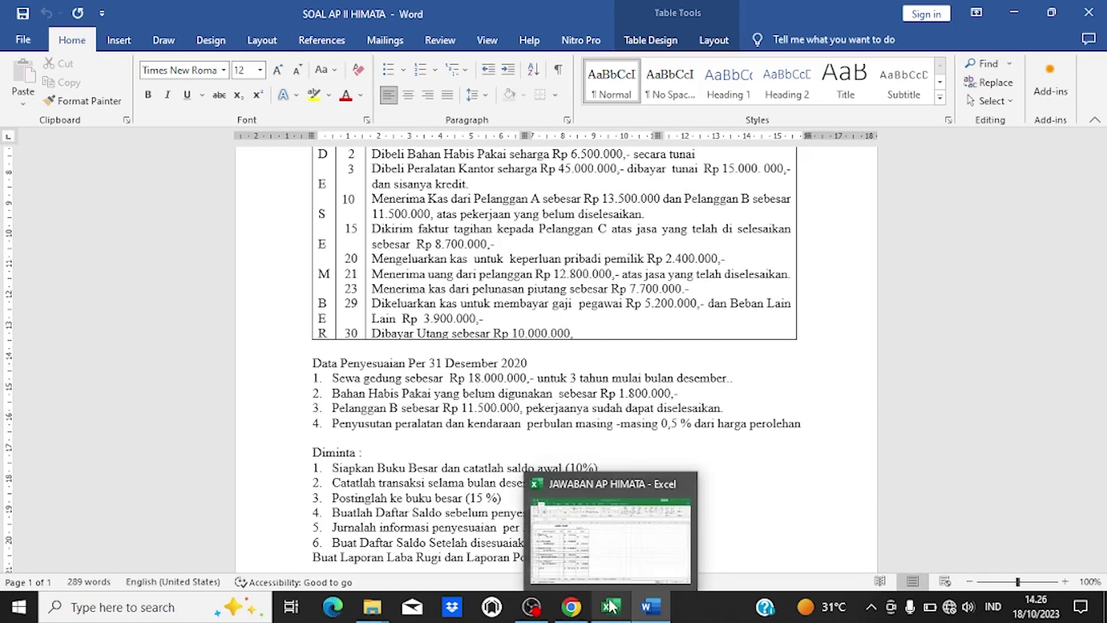
{"action": "left_click", "coordinate": [605, 577]}
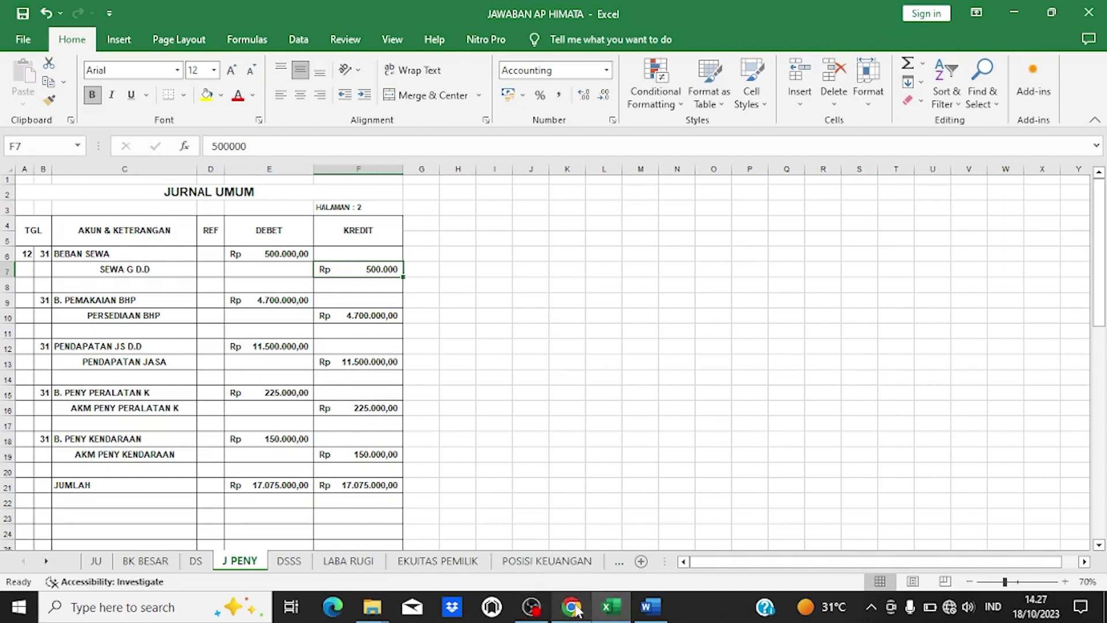
{"action": "left_click", "coordinate": [204, 560]}
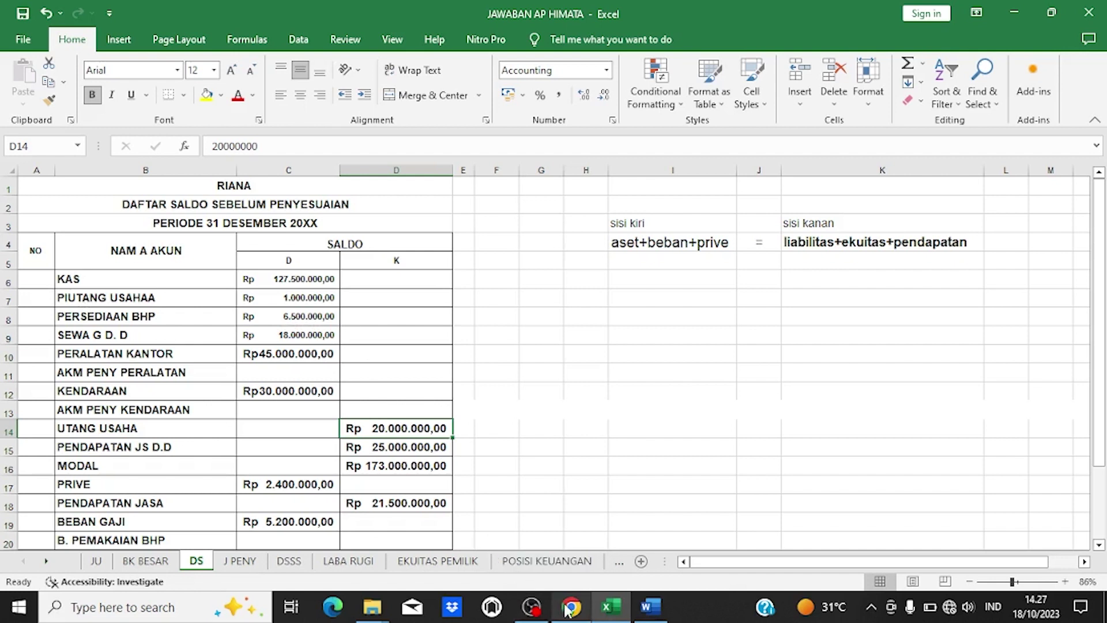
{"action": "left_click", "coordinate": [632, 617]}
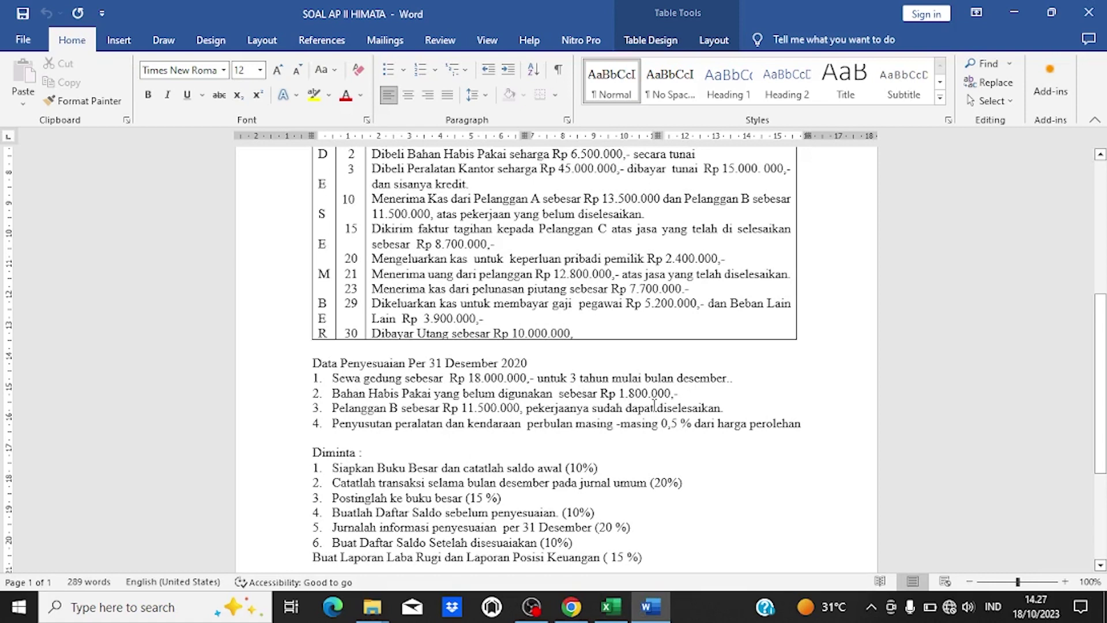
{"action": "left_click", "coordinate": [612, 614]}
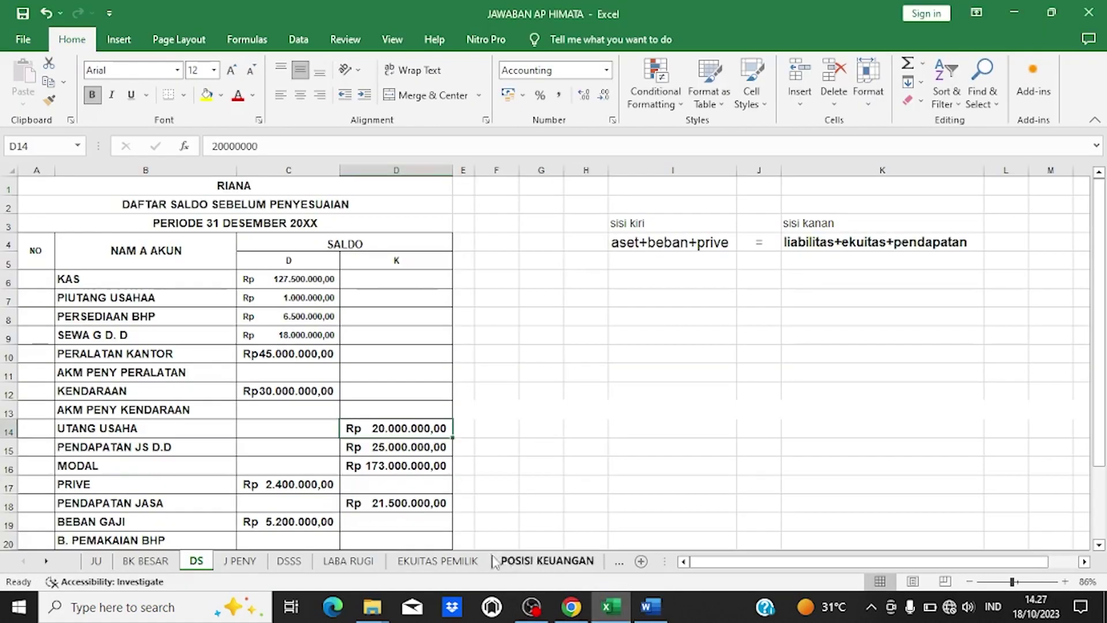
Step: Examine the B. PEMAKAIAN BHP debit in J PENY and read the Pelanggan B adjustment and the 10 December receipt in Word
{"action": "left_click", "coordinate": [239, 560]}
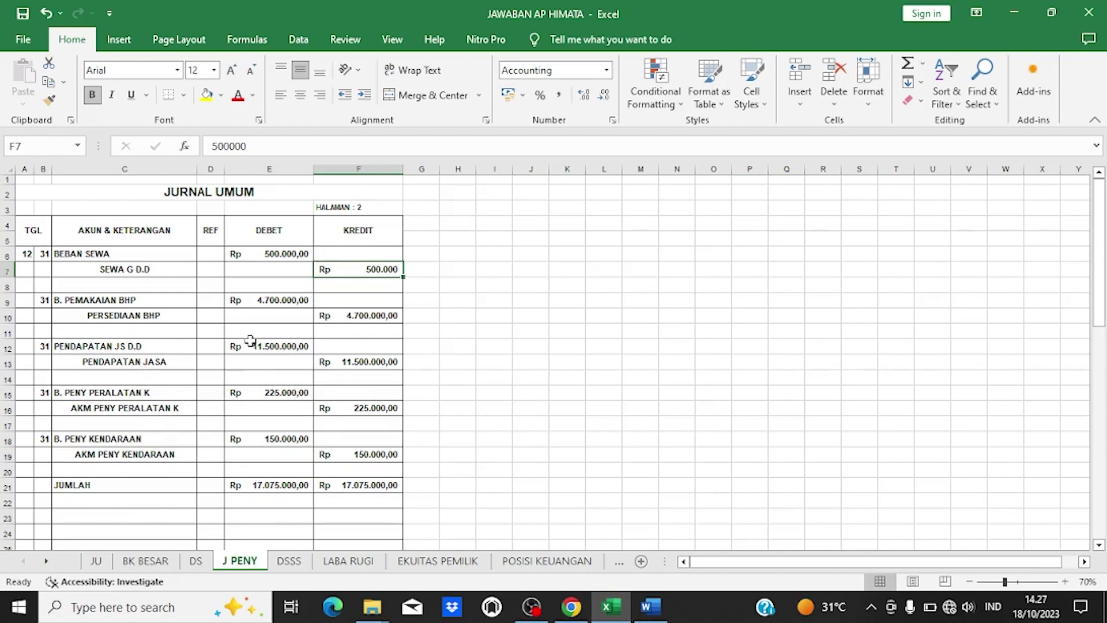
{"action": "left_click", "coordinate": [271, 301]}
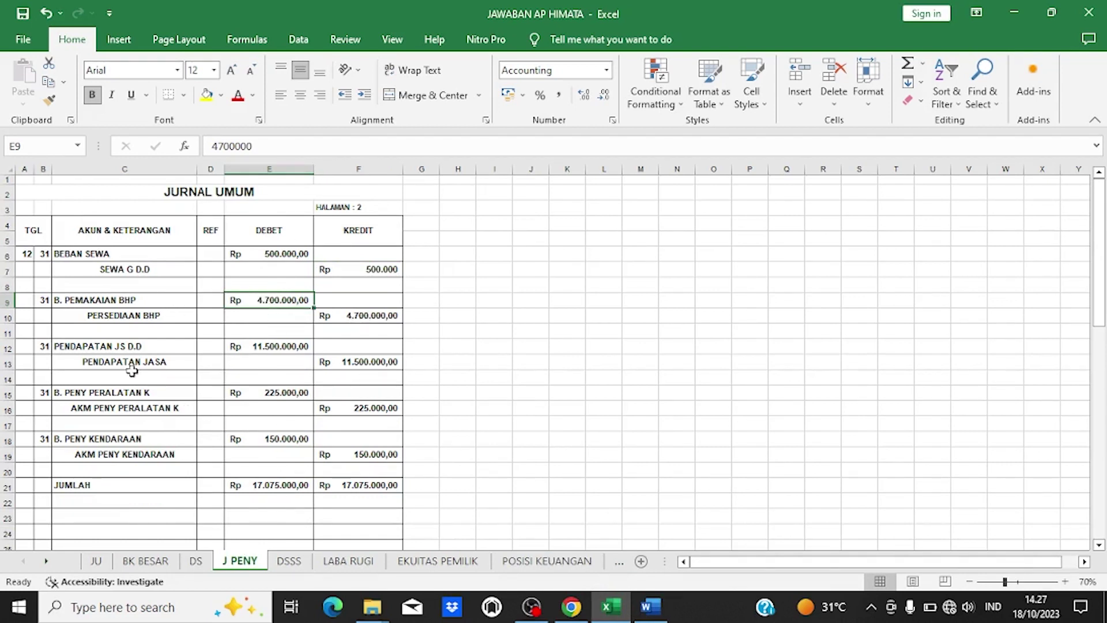
{"action": "left_click", "coordinate": [640, 608]}
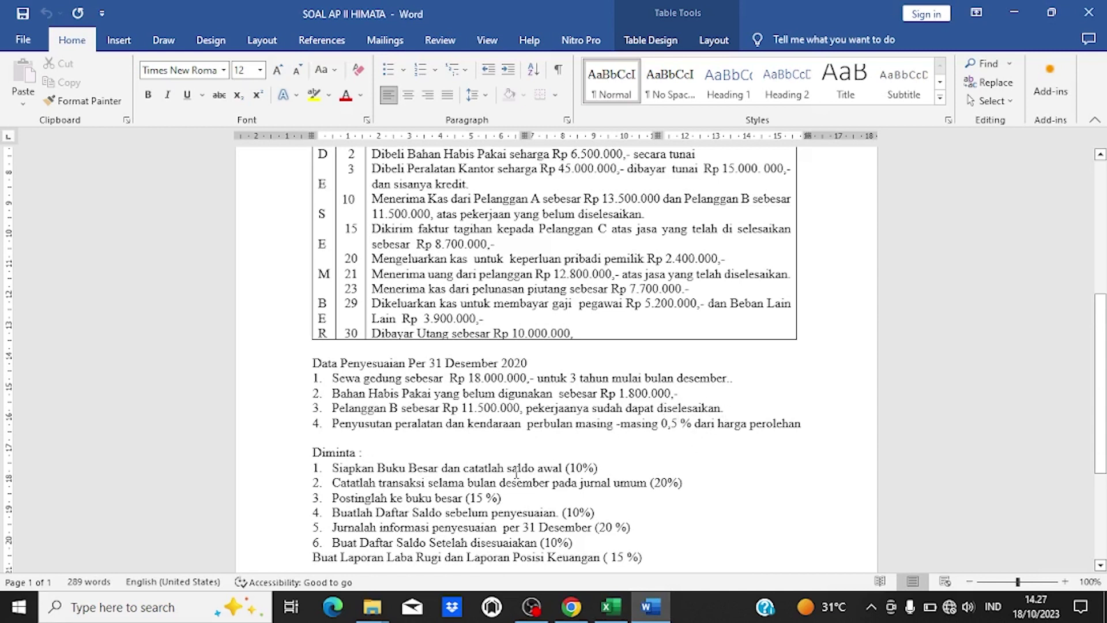
{"action": "left_click", "coordinate": [611, 607]}
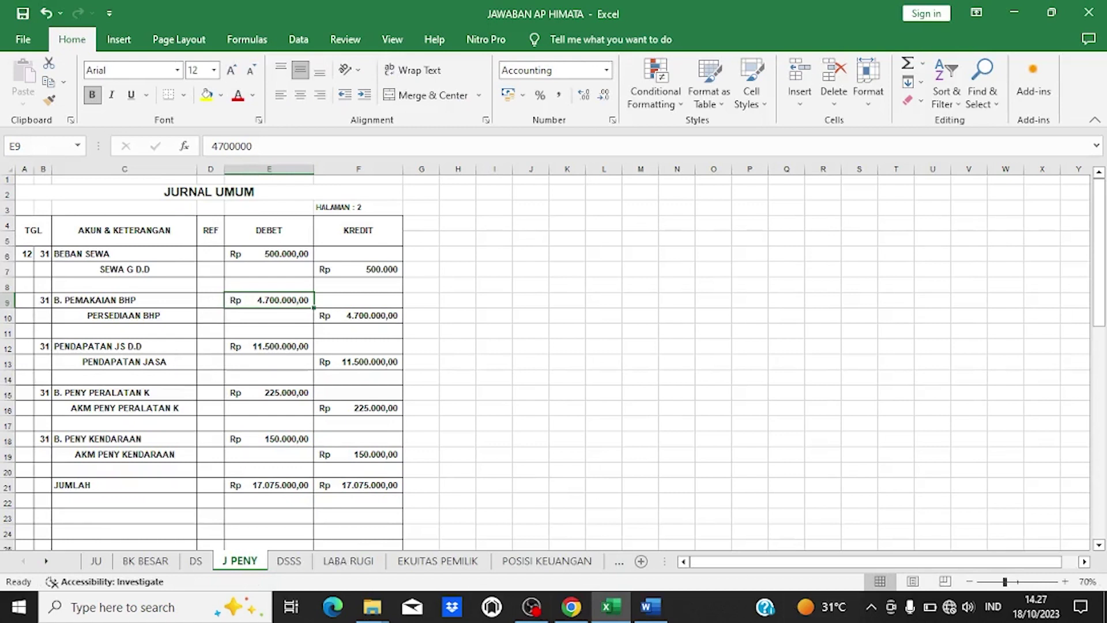
{"action": "mouse_move", "coordinate": [647, 611]}
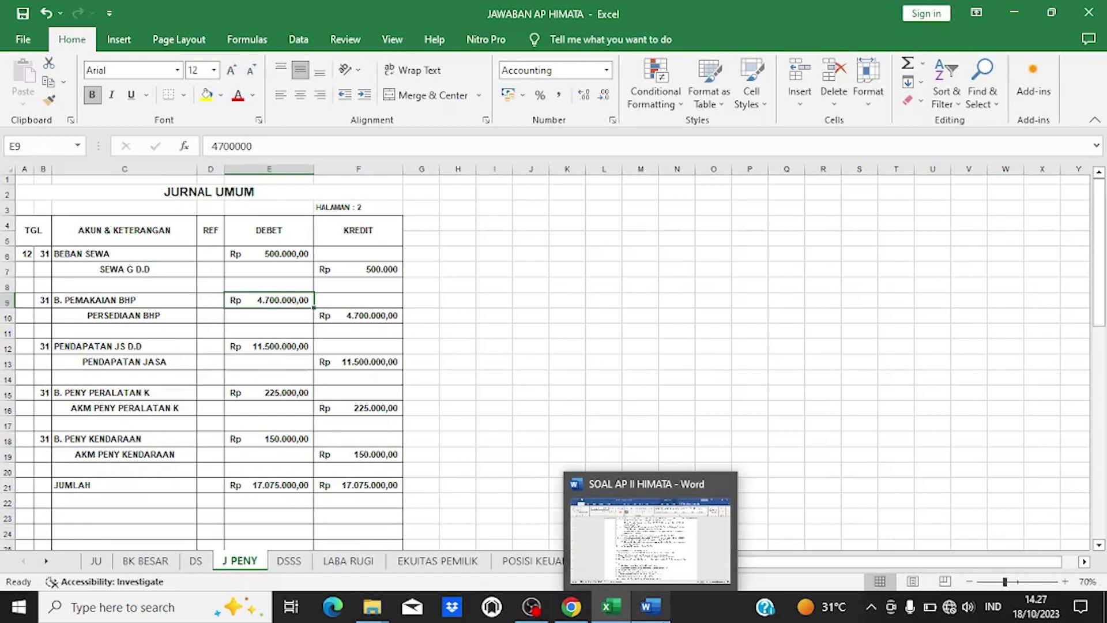
{"action": "left_click", "coordinate": [647, 608]}
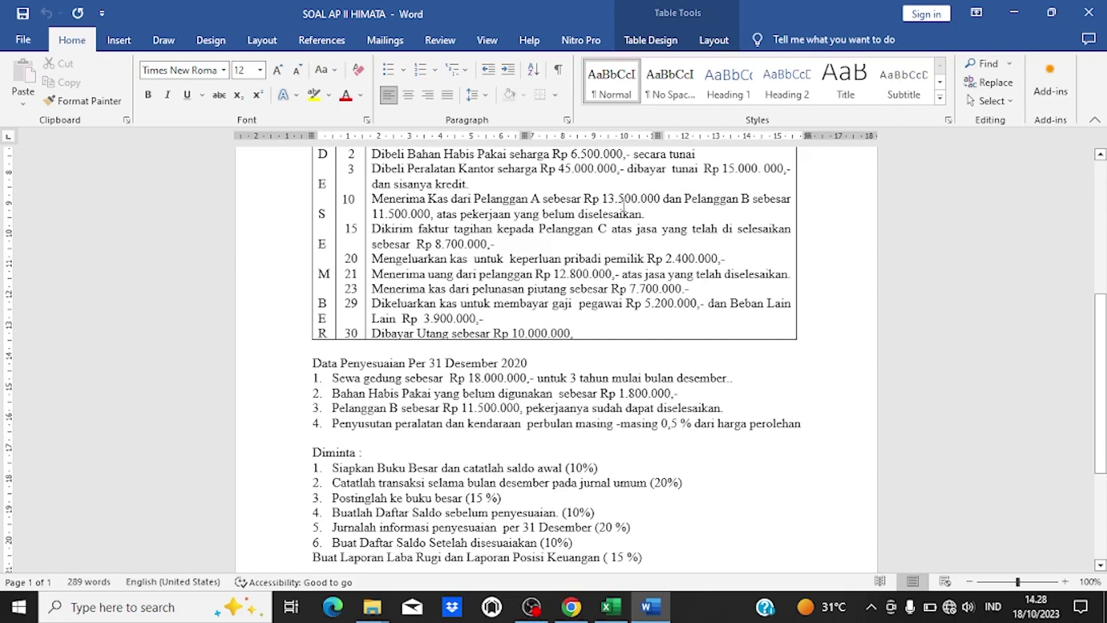
{"action": "left_click", "coordinate": [604, 610]}
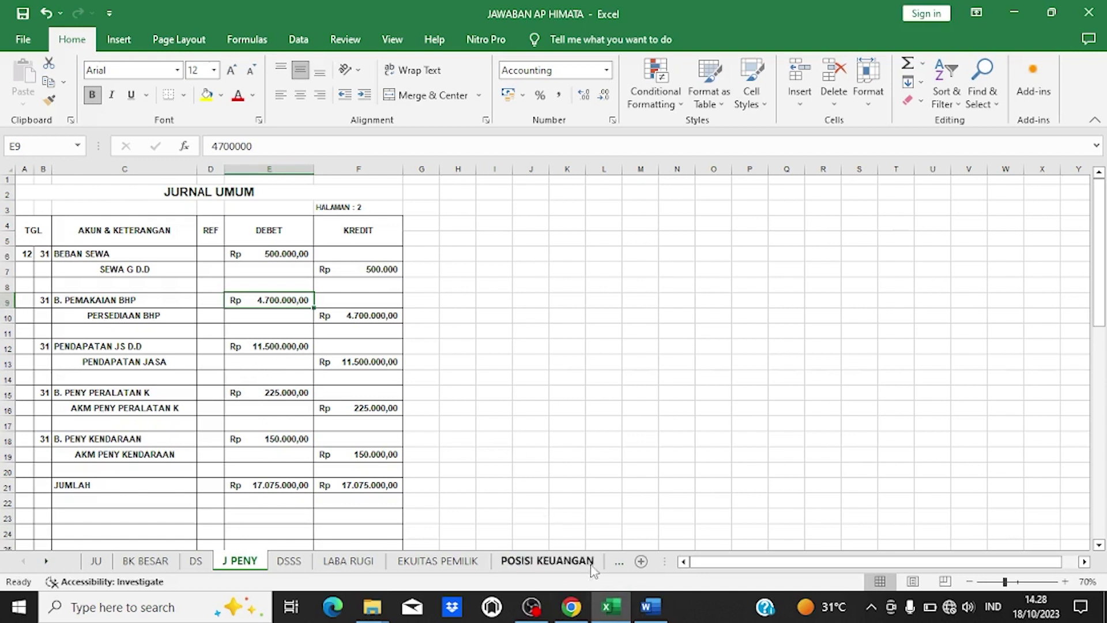
Step: Compare the Pelanggan B adjustment in Word with the PENDAPATAN JS D.D and PENDAPATAN JASA accounts in J PENY
{"action": "left_click", "coordinate": [650, 607]}
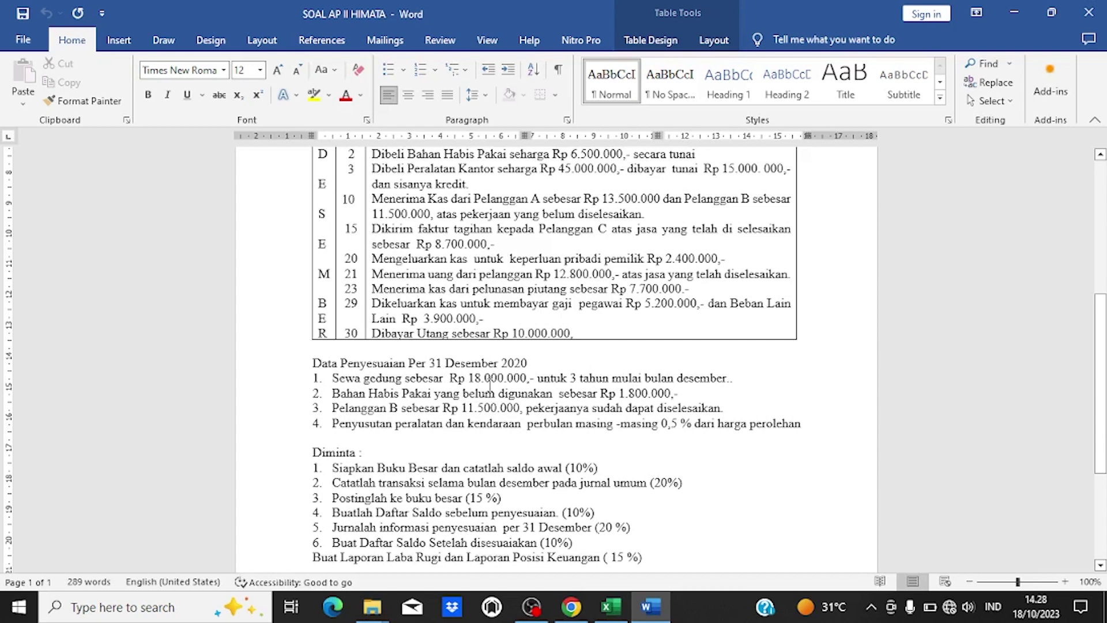
{"action": "left_click", "coordinate": [620, 616]}
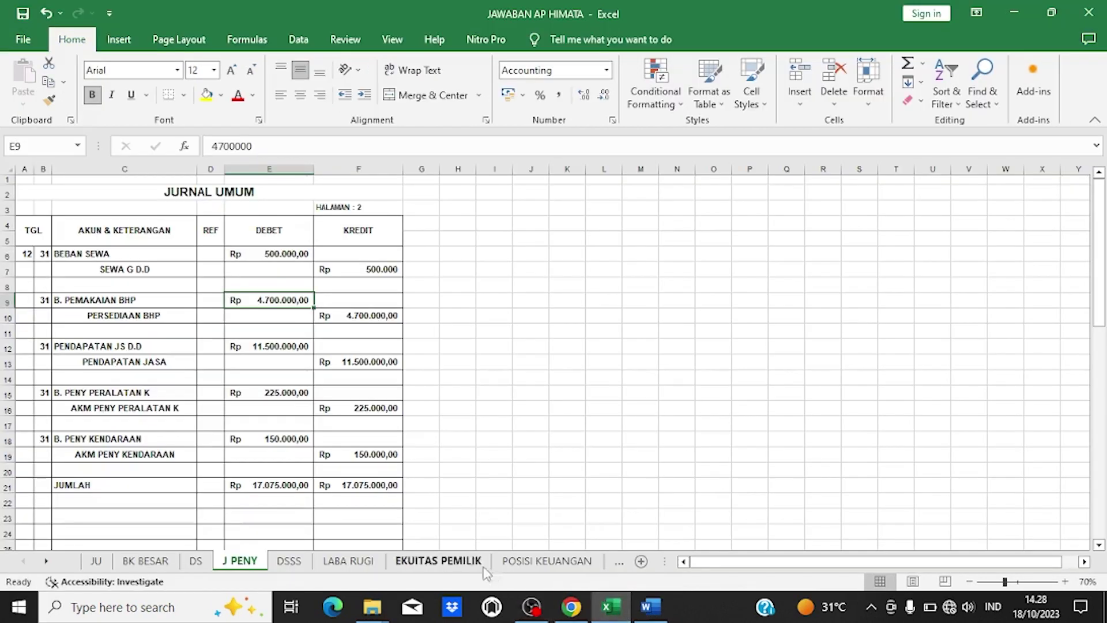
{"action": "left_click", "coordinate": [646, 612]}
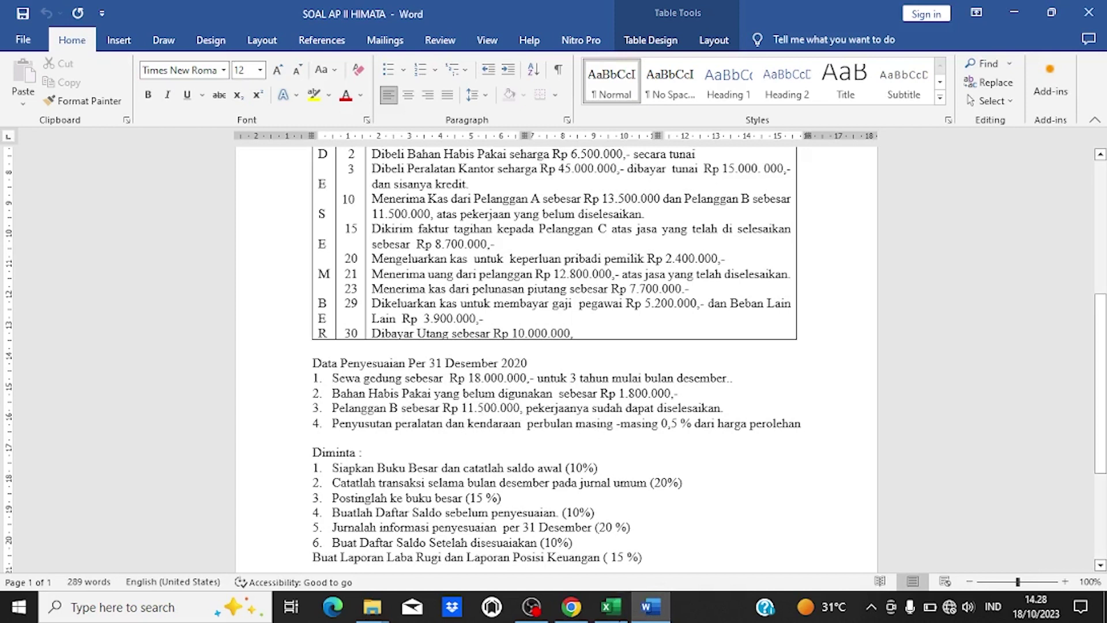
{"action": "left_click", "coordinate": [611, 606]}
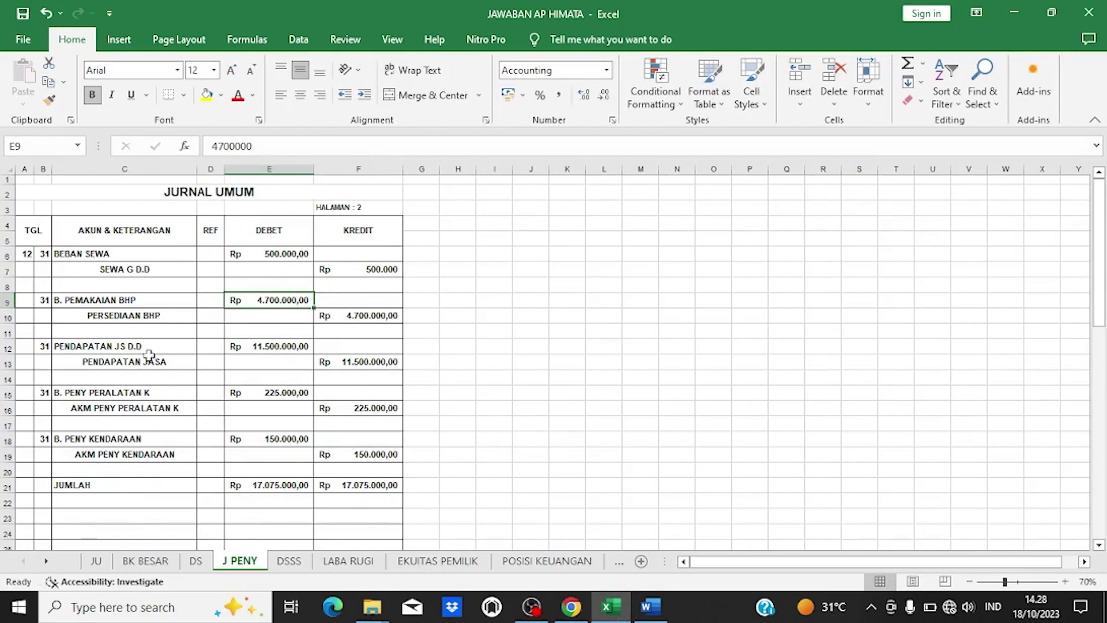
{"action": "left_click", "coordinate": [651, 606]}
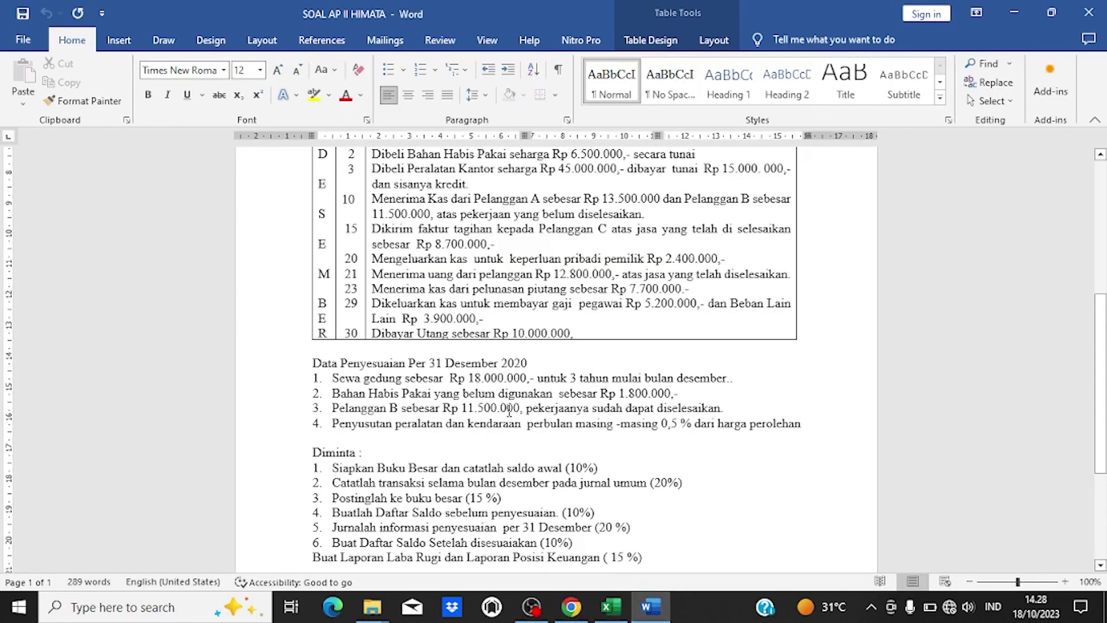
{"action": "left_click", "coordinate": [611, 606]}
{"action": "left_click", "coordinate": [109, 349]}
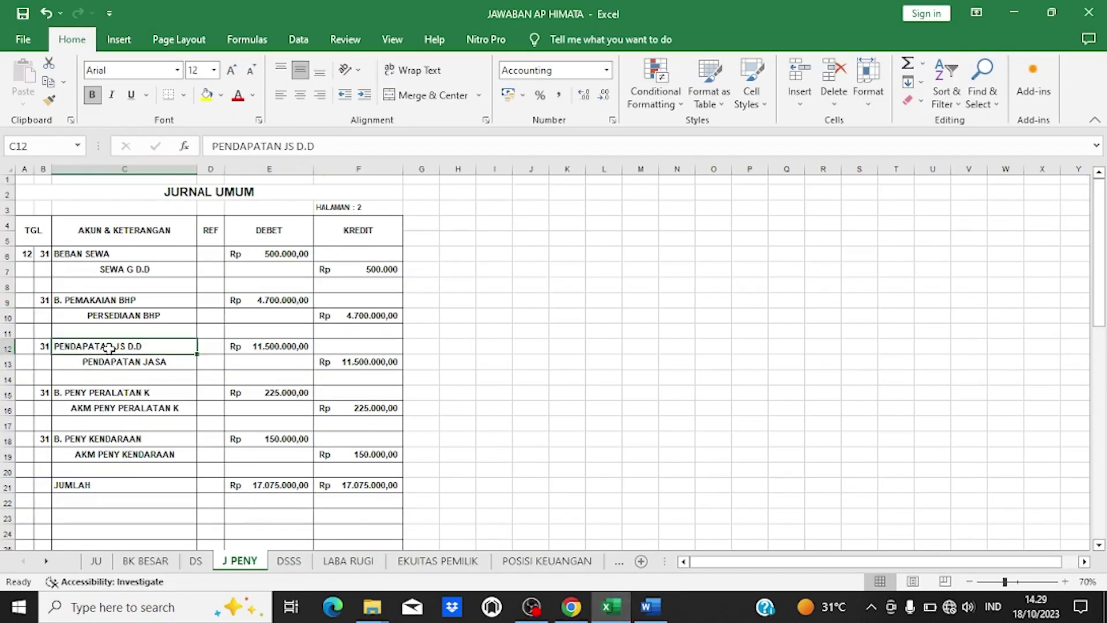
{"action": "left_click", "coordinate": [148, 362]}
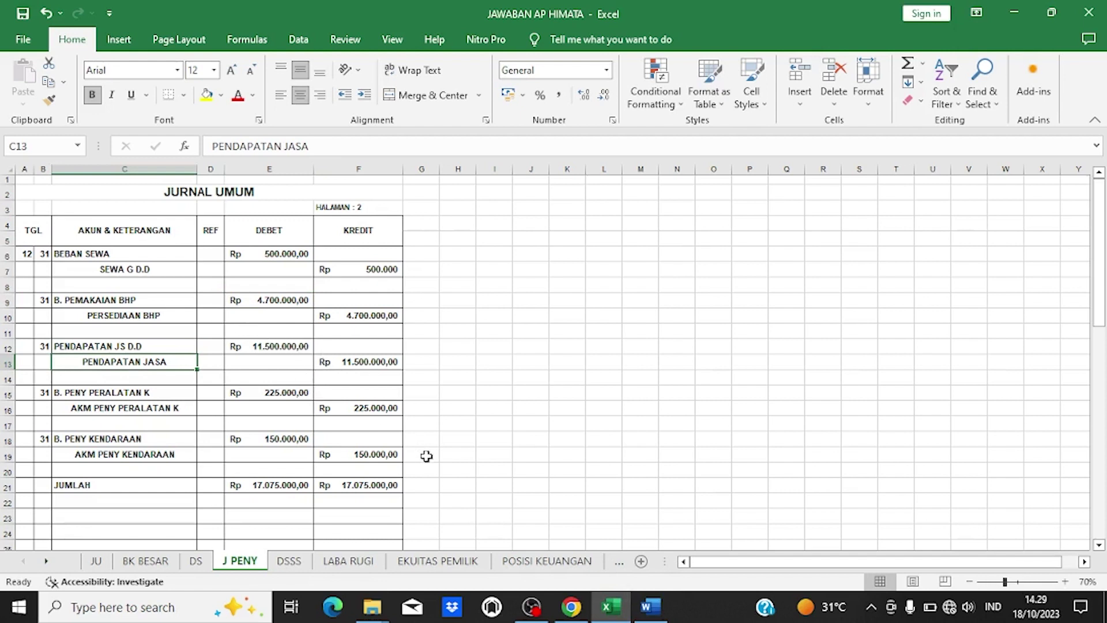
Step: Review the Penyusutan peralatan dan kendaraan adjustment in Word and examine the B. PENY PERALATAN K and AKM PENY PERALATAN K entry in J PENY
{"action": "left_click", "coordinate": [651, 605]}
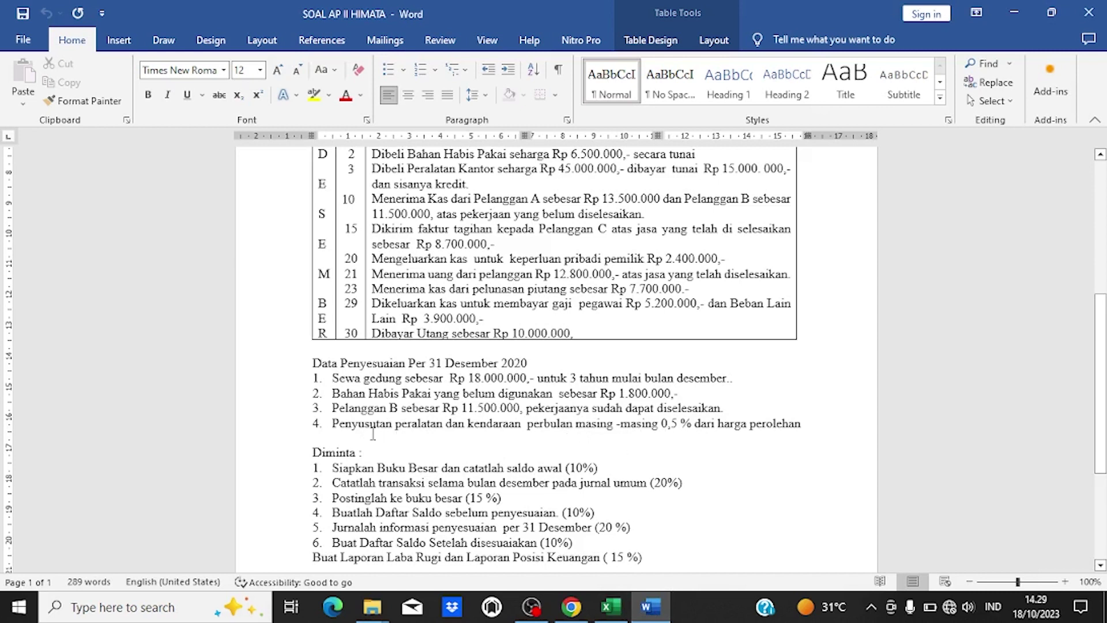
{"action": "scroll", "coordinate": [528, 293], "scroll_direction": "up", "scroll_amount": 1}
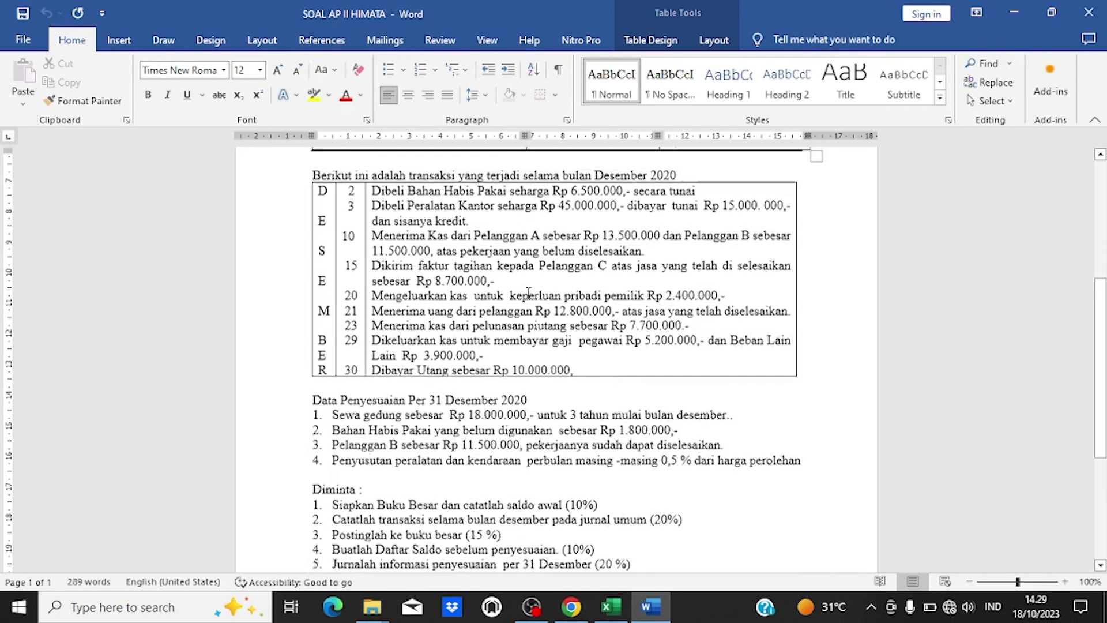
{"action": "scroll", "coordinate": [529, 293], "scroll_direction": "up", "scroll_amount": 1}
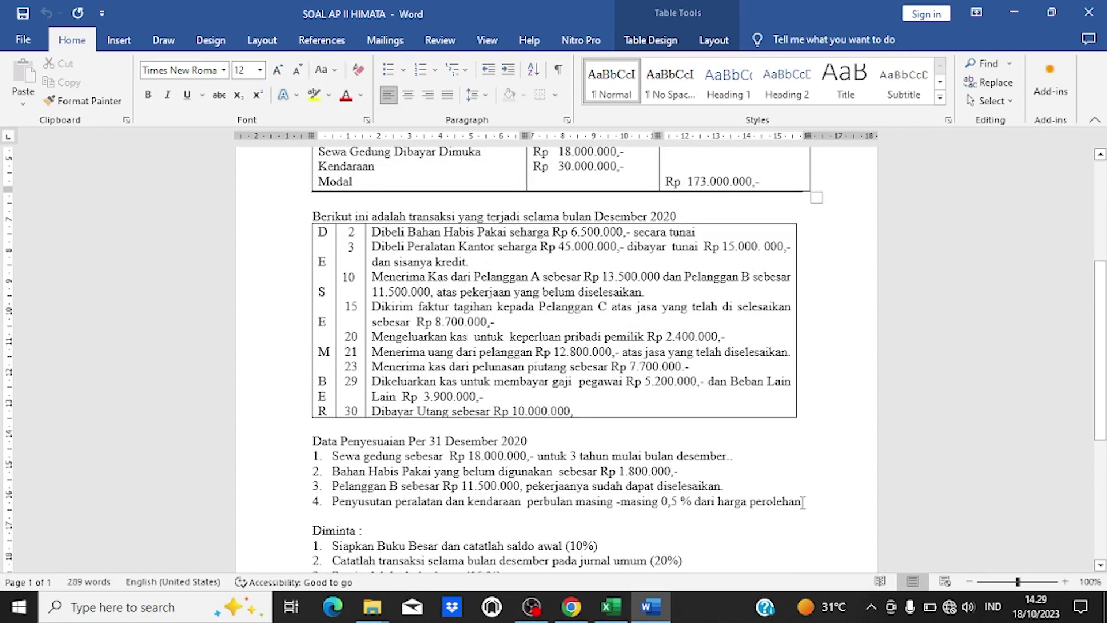
{"action": "left_click", "coordinate": [611, 607]}
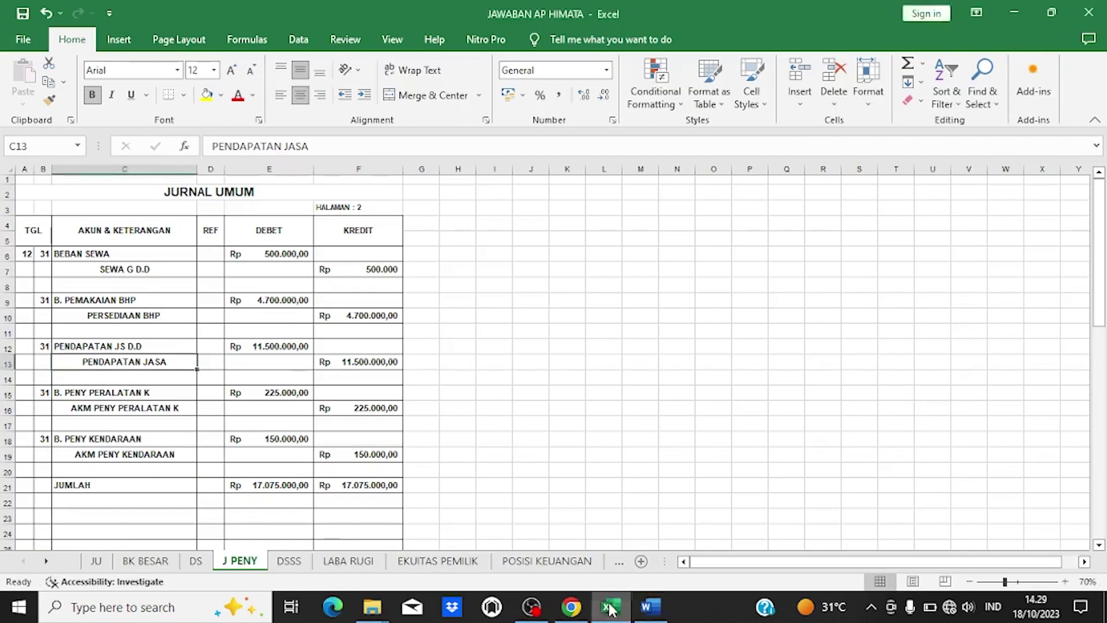
{"action": "left_click", "coordinate": [92, 392]}
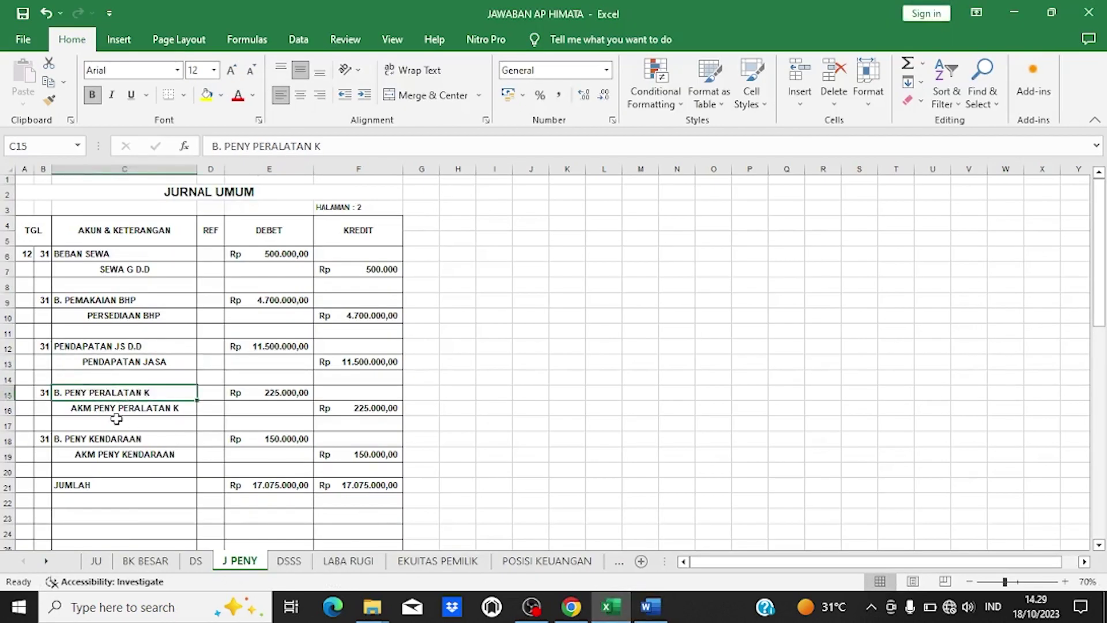
{"action": "left_click", "coordinate": [172, 409]}
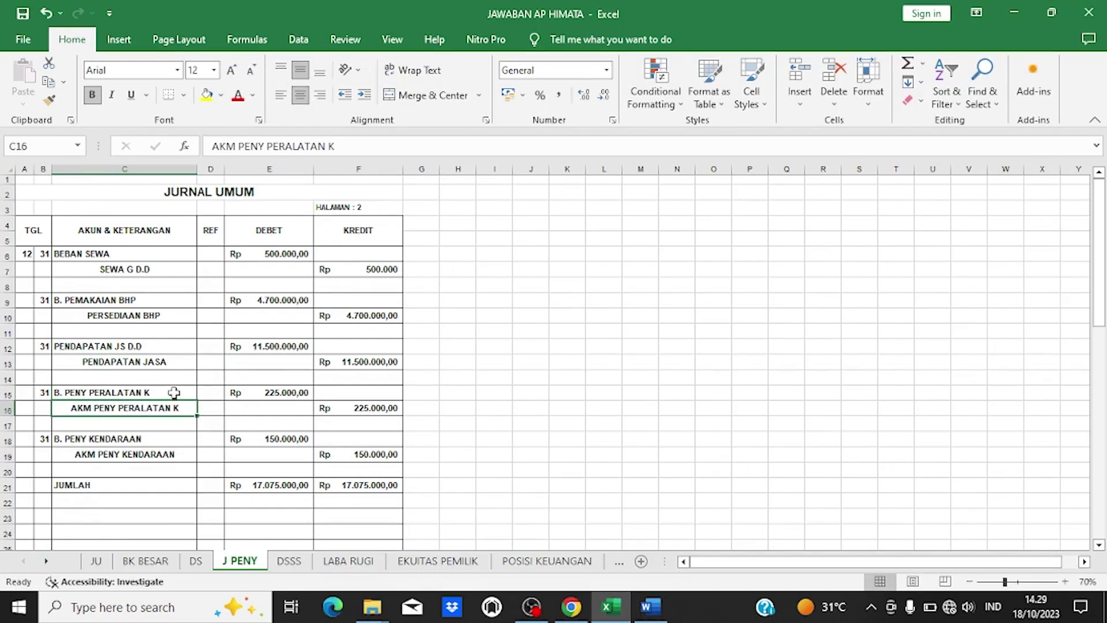
{"action": "left_click", "coordinate": [174, 393]}
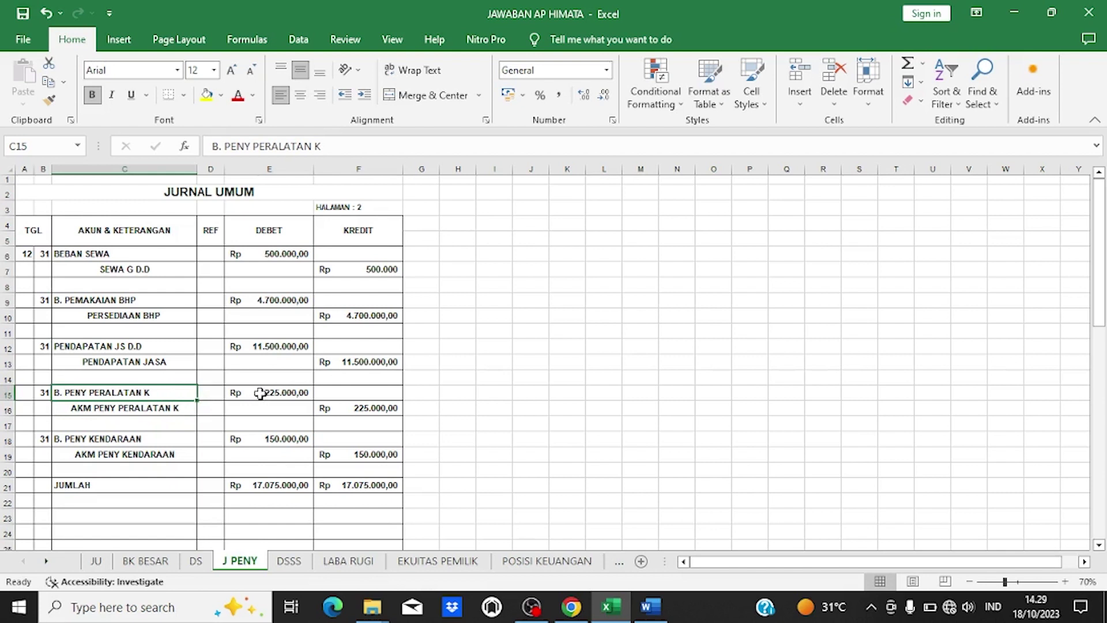
{"action": "left_click", "coordinate": [282, 394]}
{"action": "left_click", "coordinate": [345, 410]}
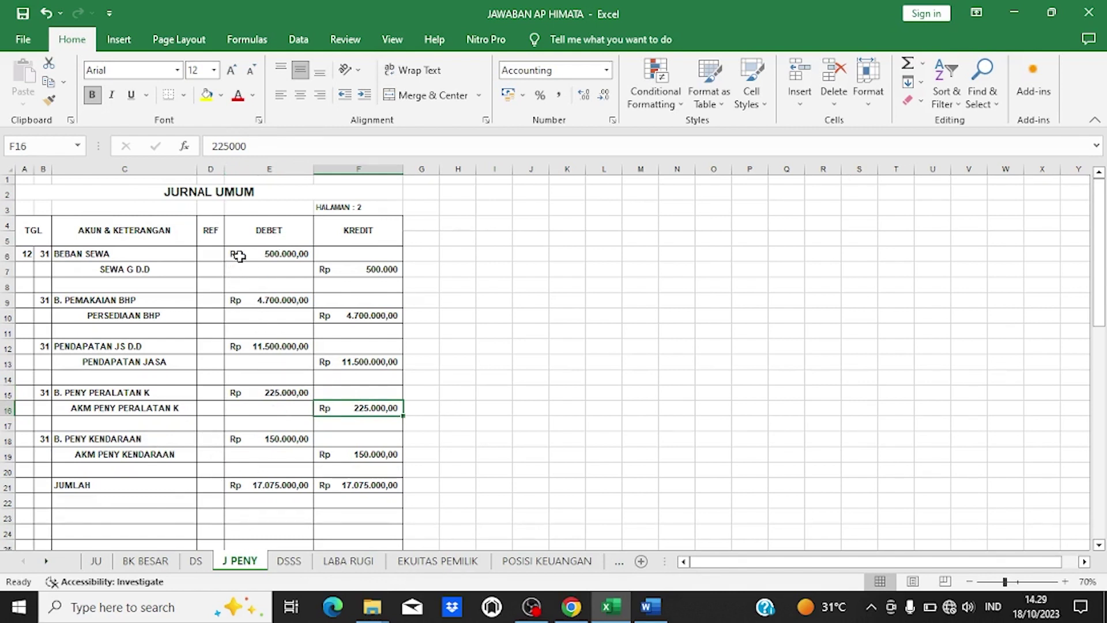
Step: Compare the JUMLAH totals of the DEBET and KREDIT columns in J PENY
{"action": "left_click", "coordinate": [267, 486]}
{"action": "left_click", "coordinate": [326, 485]}
{"action": "left_click", "coordinate": [267, 485]}
{"action": "left_click", "coordinate": [344, 490]}
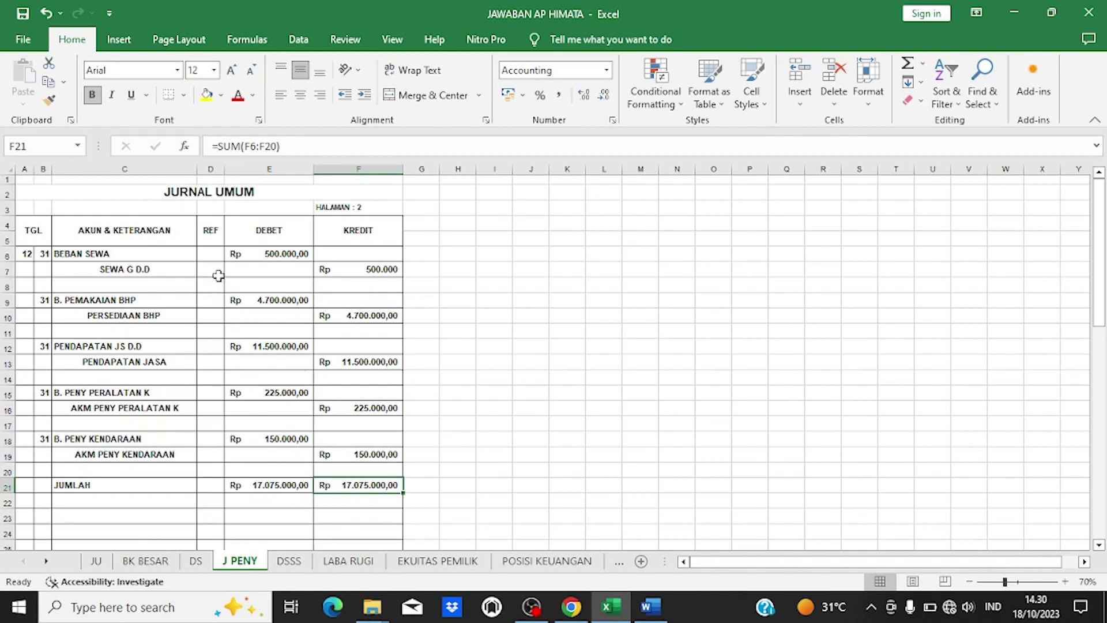
Step: Open the BK BESAR sheet and search it for "b. se" to look for the rent expense account
{"action": "left_click", "coordinate": [149, 561]}
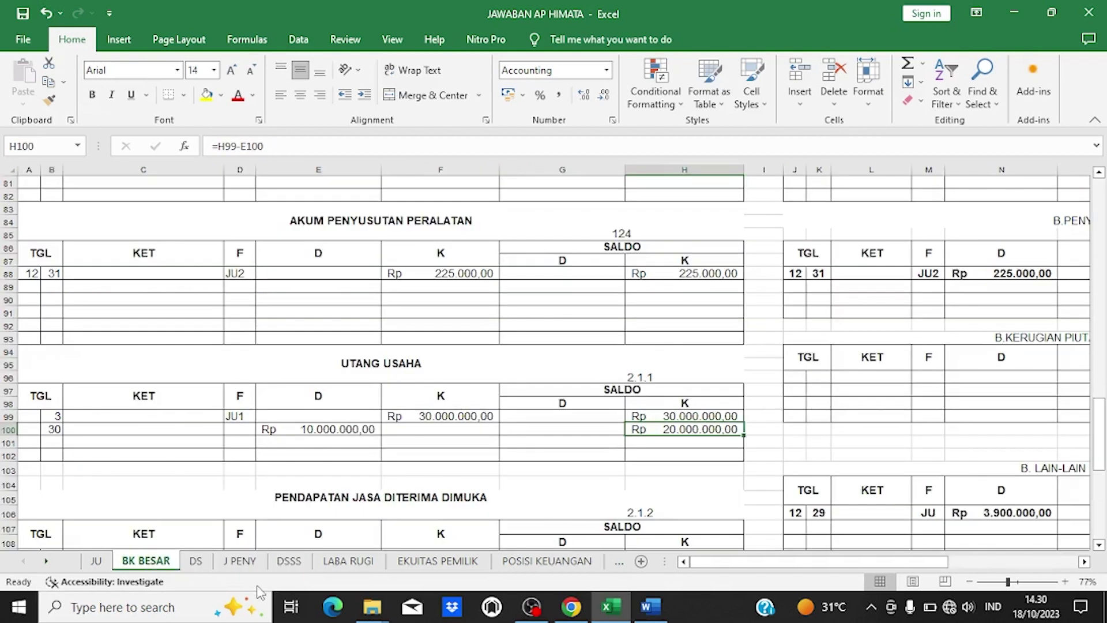
{"action": "left_click", "coordinate": [239, 561]}
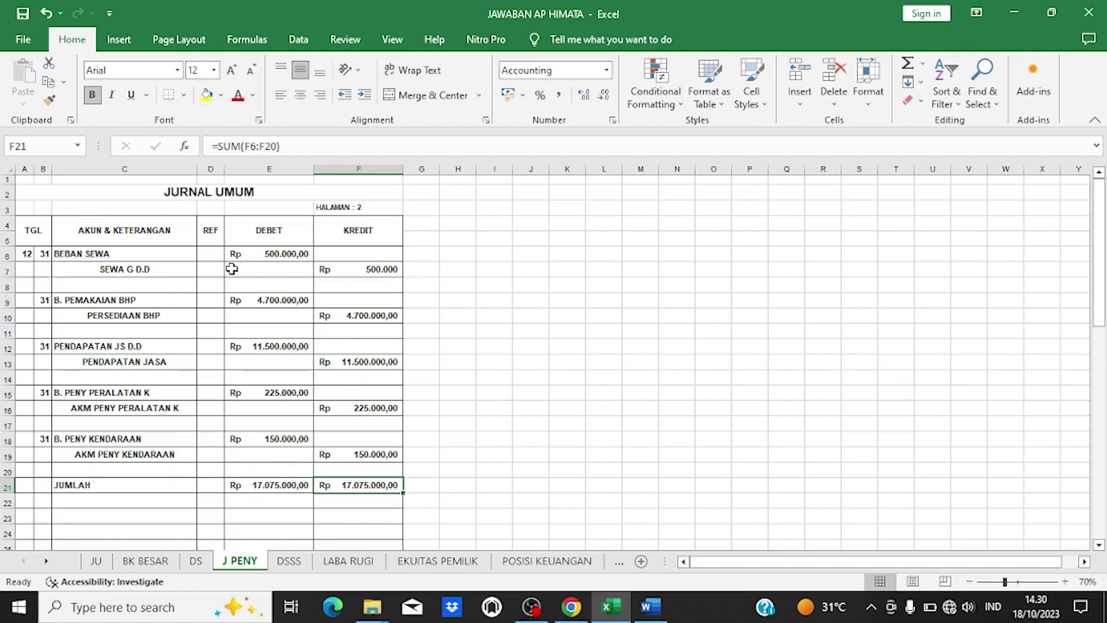
{"action": "left_click", "coordinate": [145, 561]}
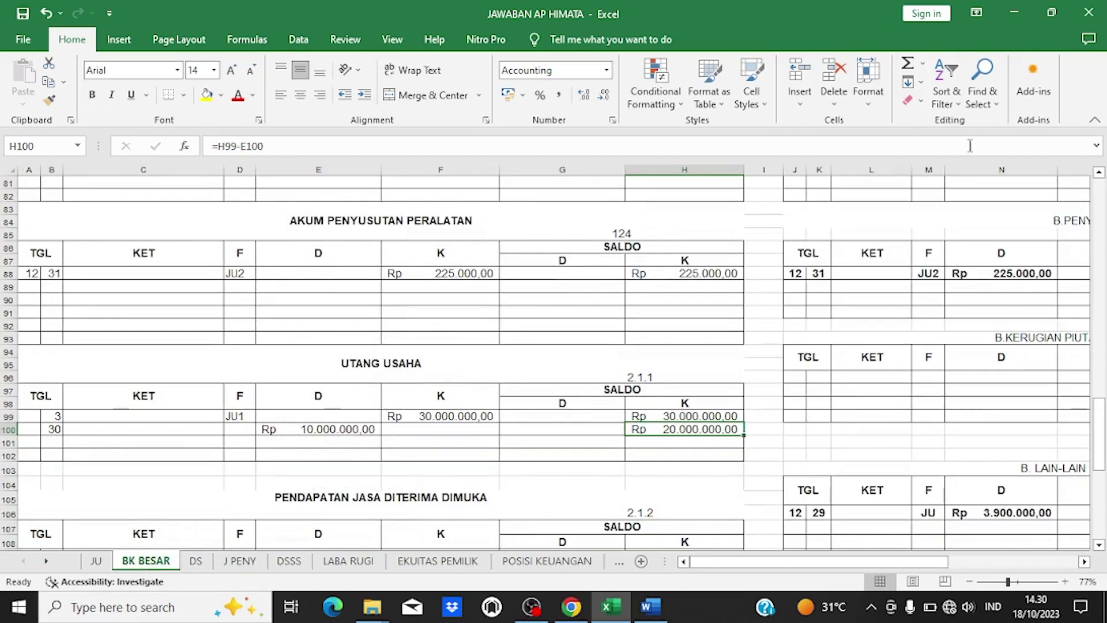
{"action": "left_click", "coordinate": [982, 99]}
{"action": "left_click", "coordinate": [988, 123]}
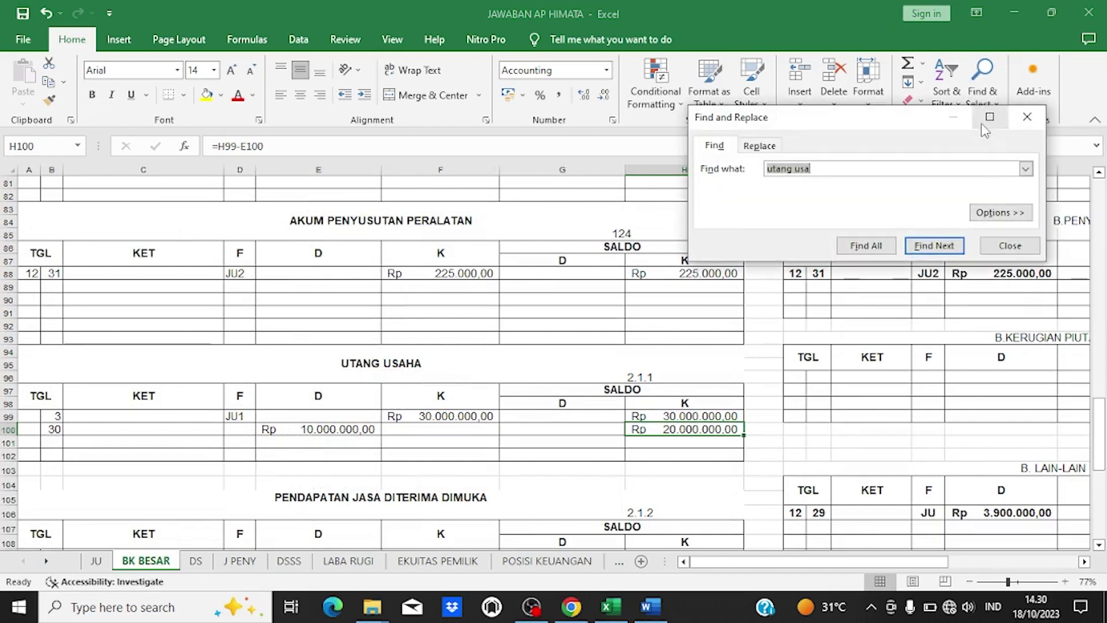
{"action": "type", "text": "b. se"}
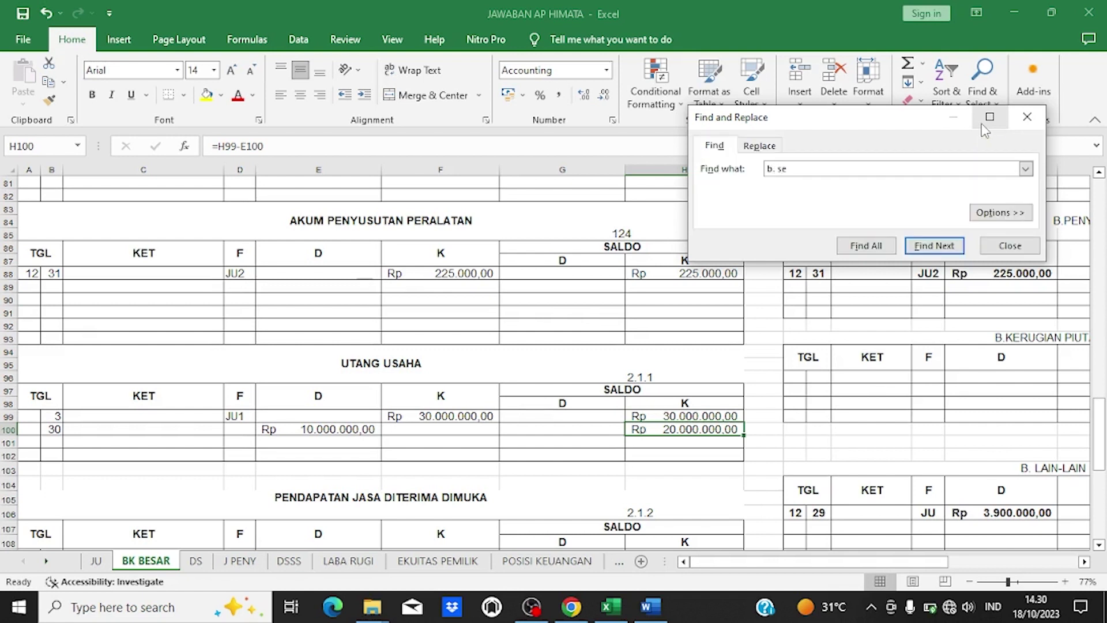
{"action": "key", "text": "Return"}
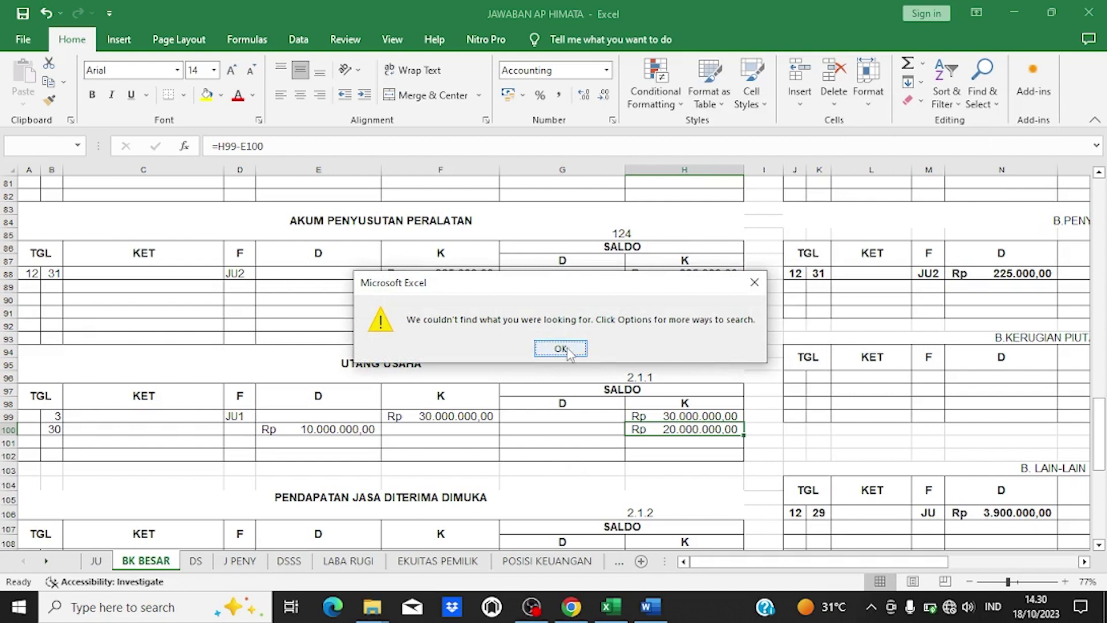
{"action": "left_click", "coordinate": [567, 350]}
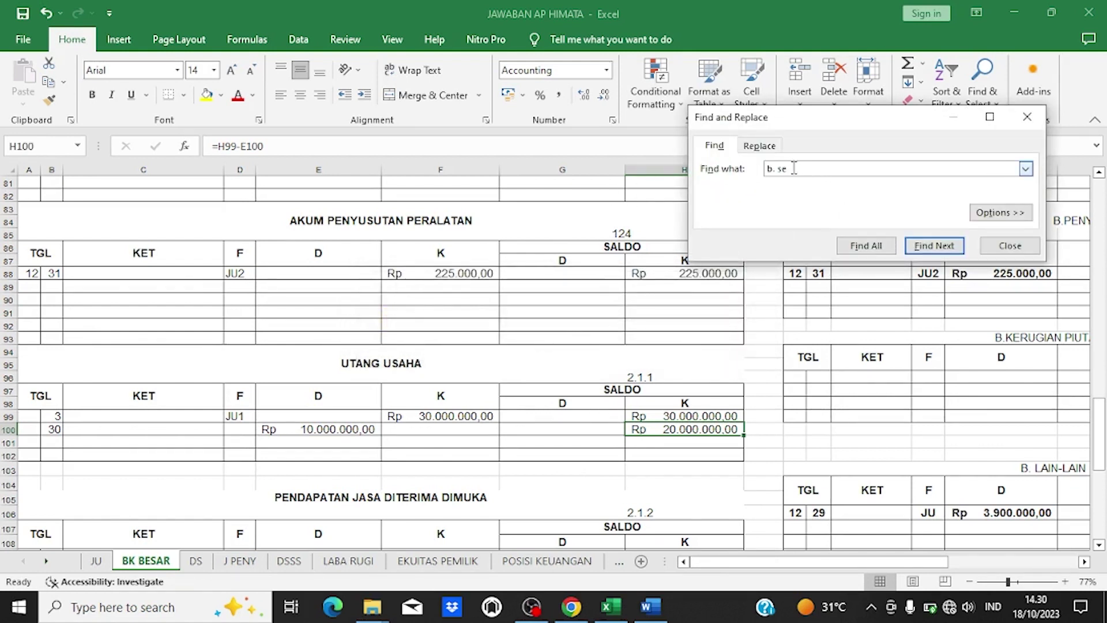
Step: Search BK BESAR for "B.", locate the B.SEWA account and examine the JU2 reference of its 31 December posting
{"action": "left_click_drag", "start_coordinate": [785, 173], "coordinate": [762, 171]}
{"action": "left_click", "coordinate": [767, 170]}
{"action": "key", "text": "Return"}
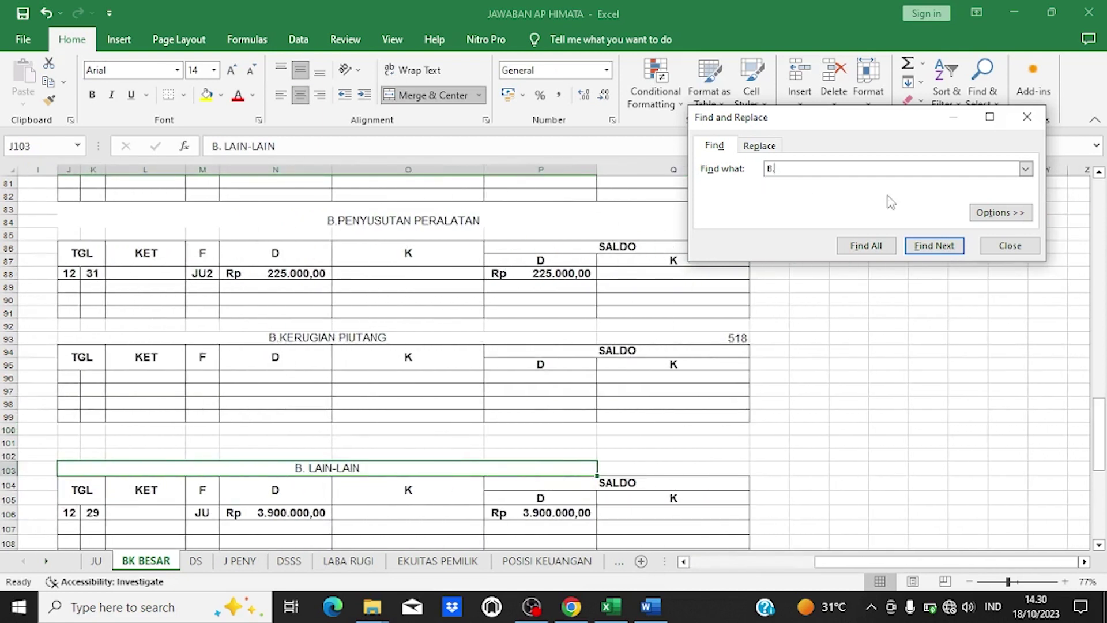
{"action": "left_click", "coordinate": [1028, 115]}
{"action": "scroll", "coordinate": [613, 427], "scroll_direction": "up", "scroll_amount": 4}
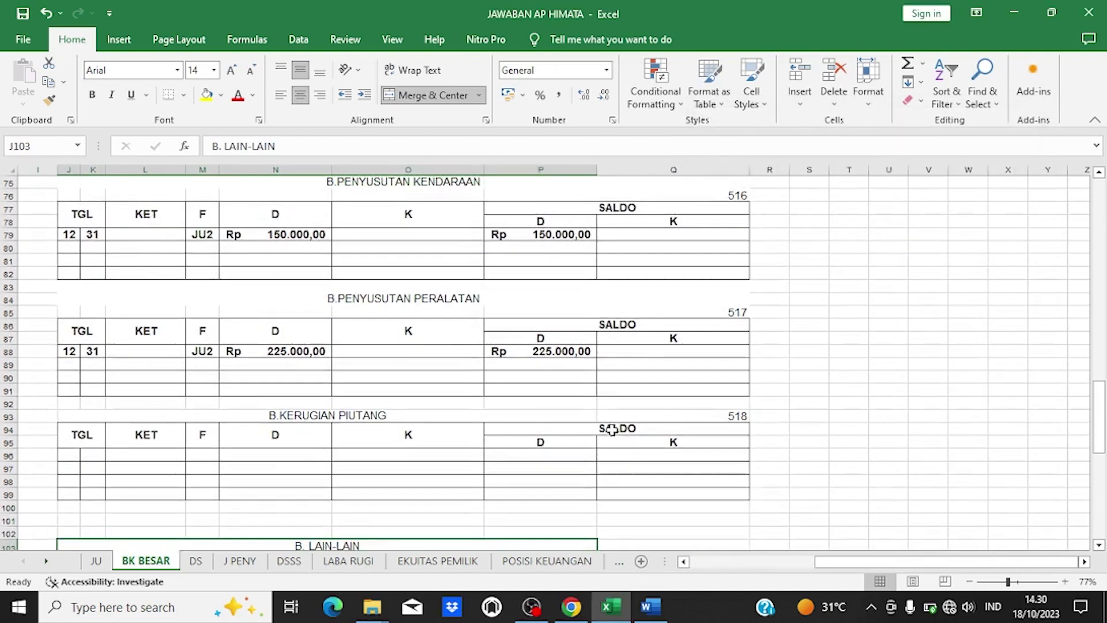
{"action": "scroll", "coordinate": [613, 426], "scroll_direction": "up", "scroll_amount": 13}
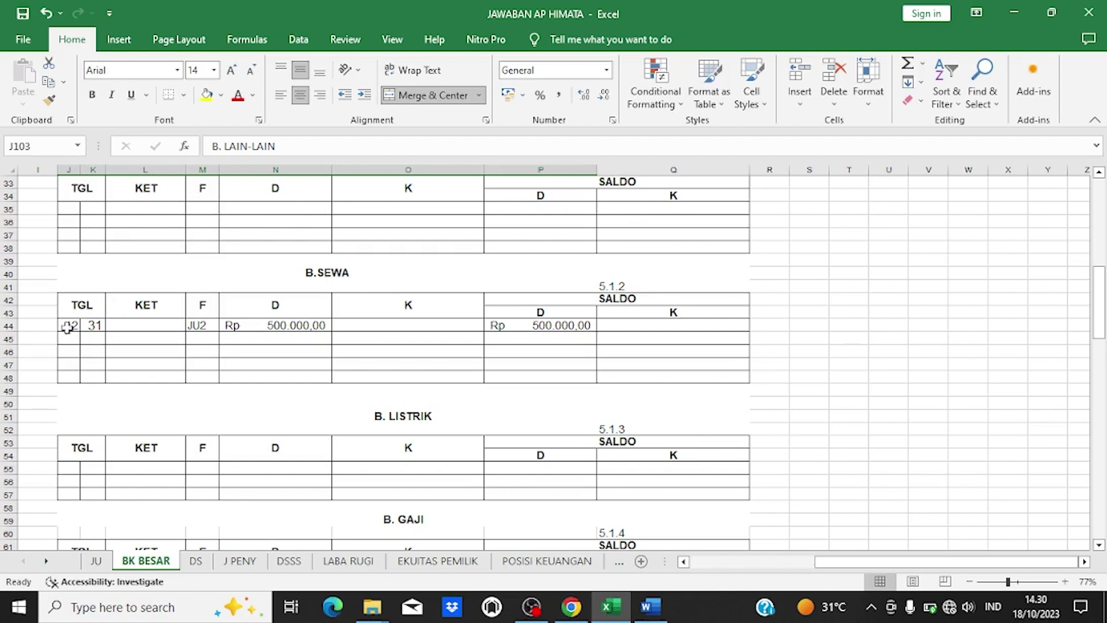
{"action": "left_click", "coordinate": [205, 306]}
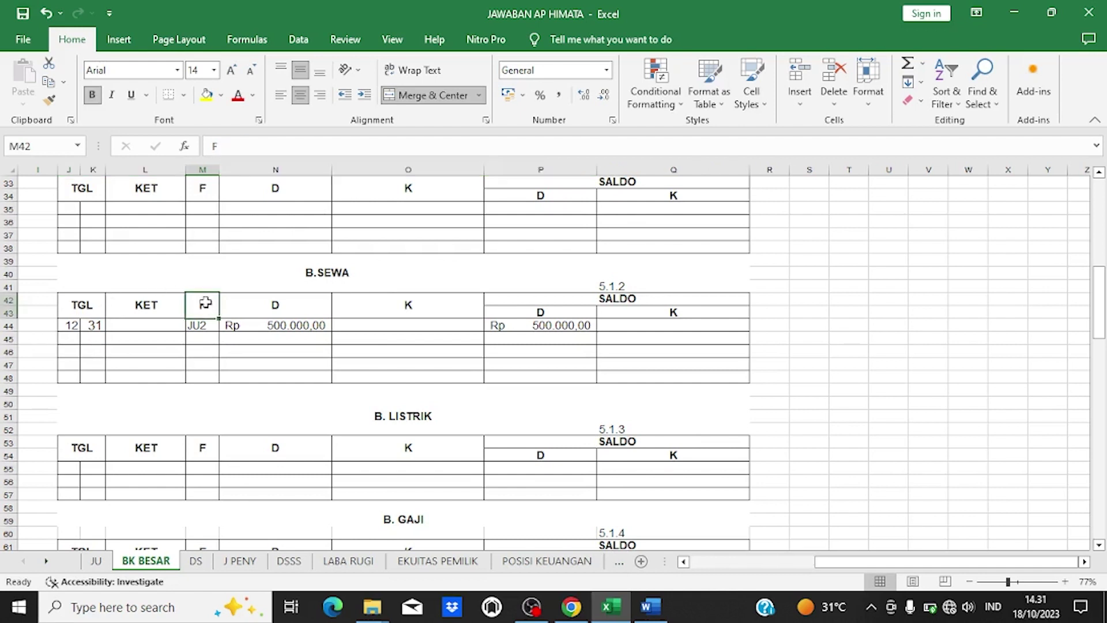
{"action": "left_click", "coordinate": [196, 323]}
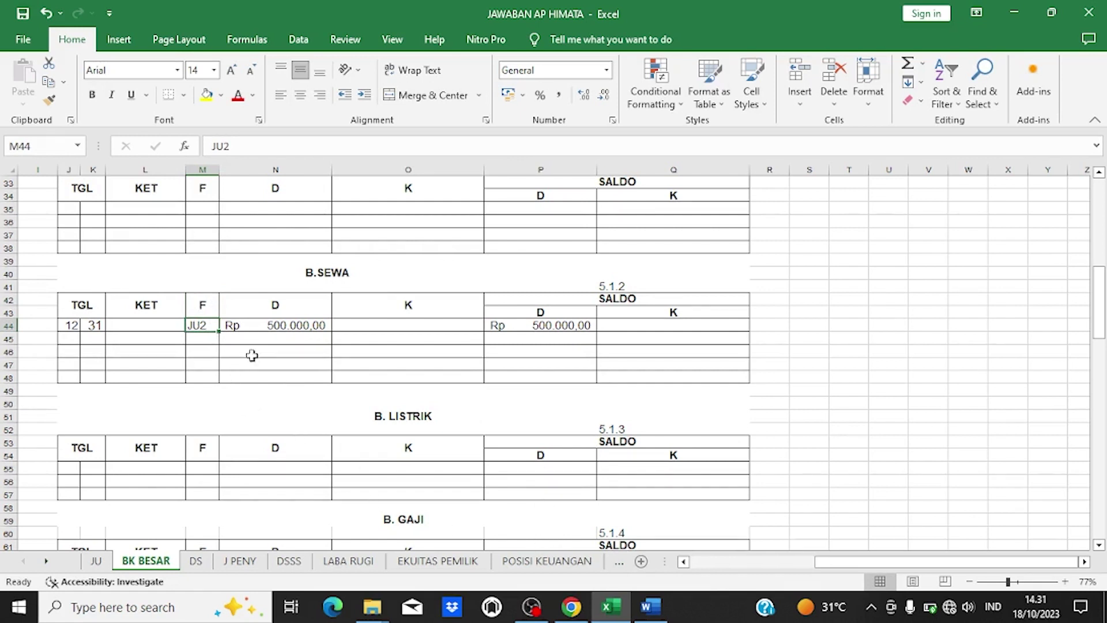
Step: Examine the debit amount and balance of the 31 December B.SEWA posting, and return to the J PENY sheet
{"action": "left_click", "coordinate": [302, 325]}
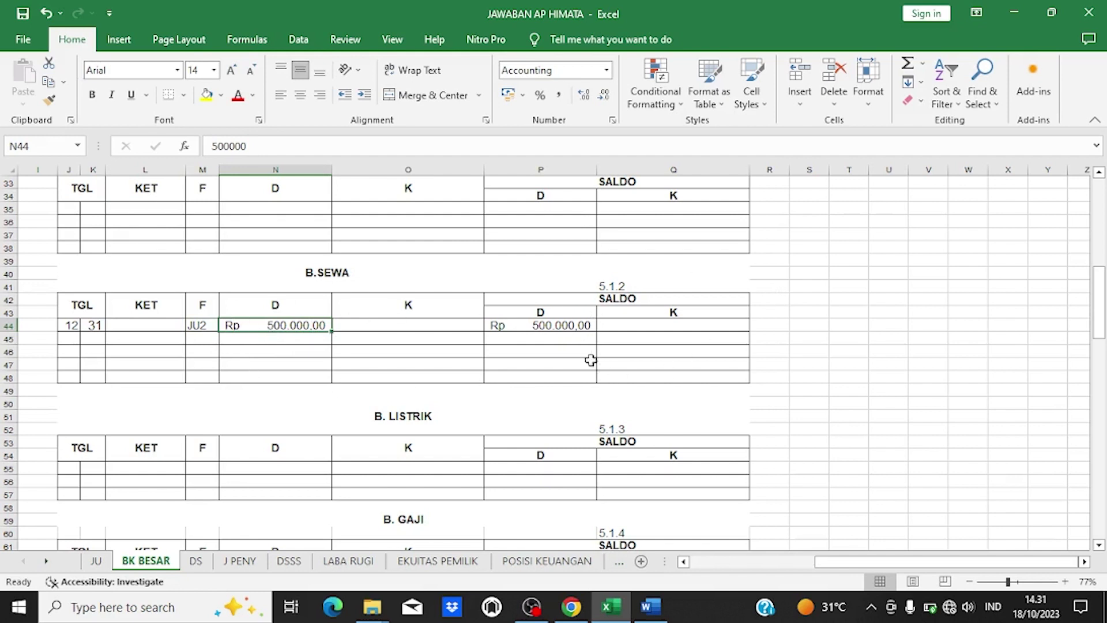
{"action": "left_click", "coordinate": [580, 324]}
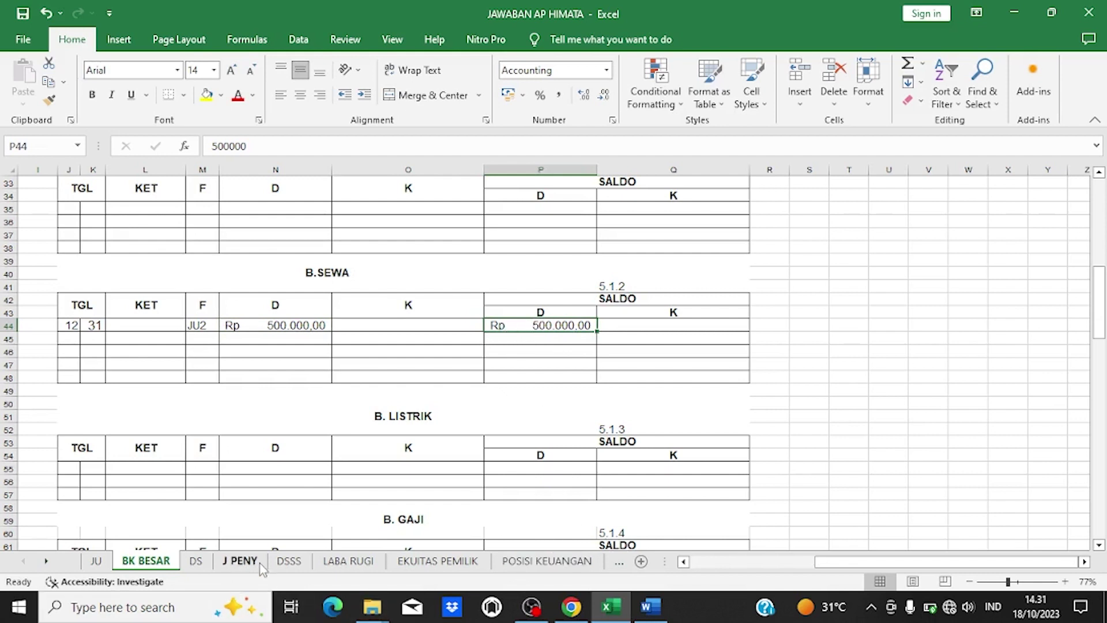
{"action": "left_click", "coordinate": [241, 562]}
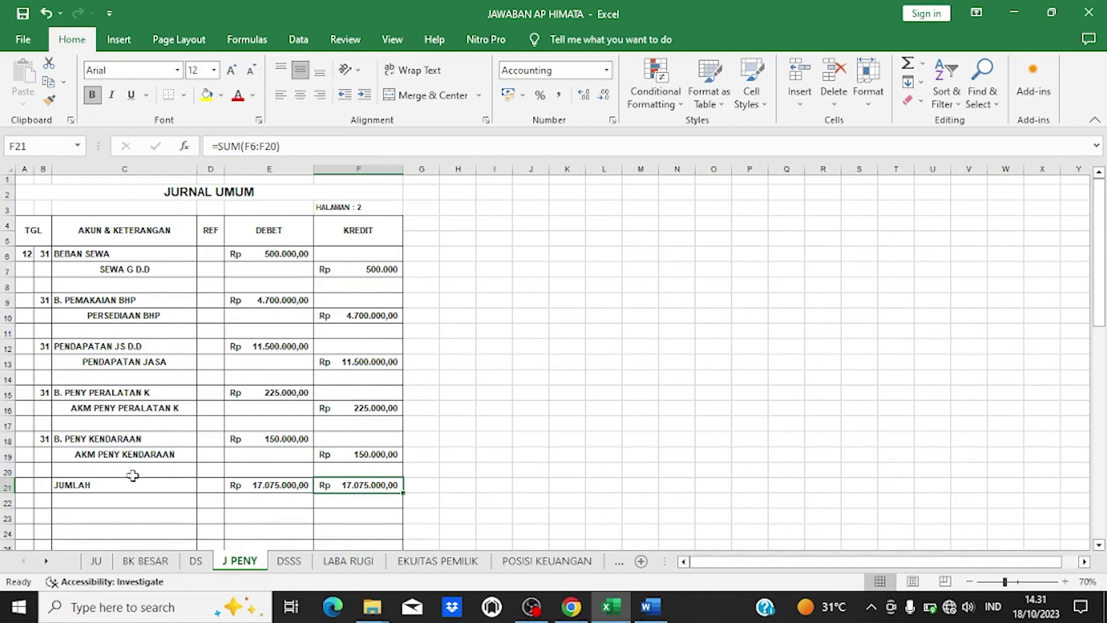
Step: Compare the adjusting entries in J PENY with the post-adjustment balance list in DSSS
{"action": "left_click", "coordinate": [290, 561]}
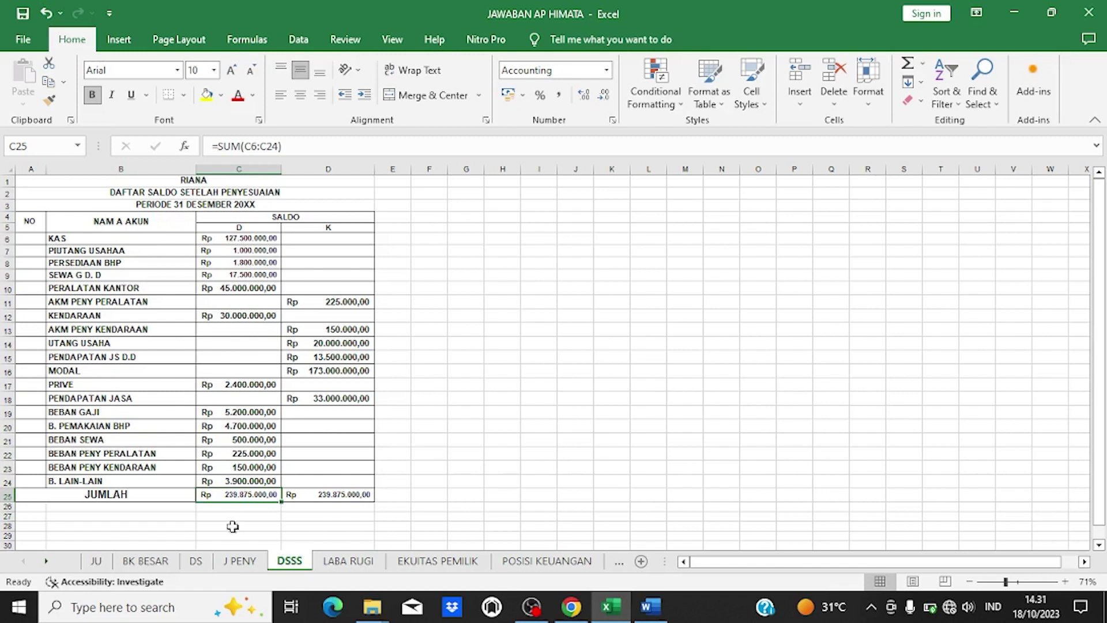
{"action": "left_click", "coordinate": [235, 561]}
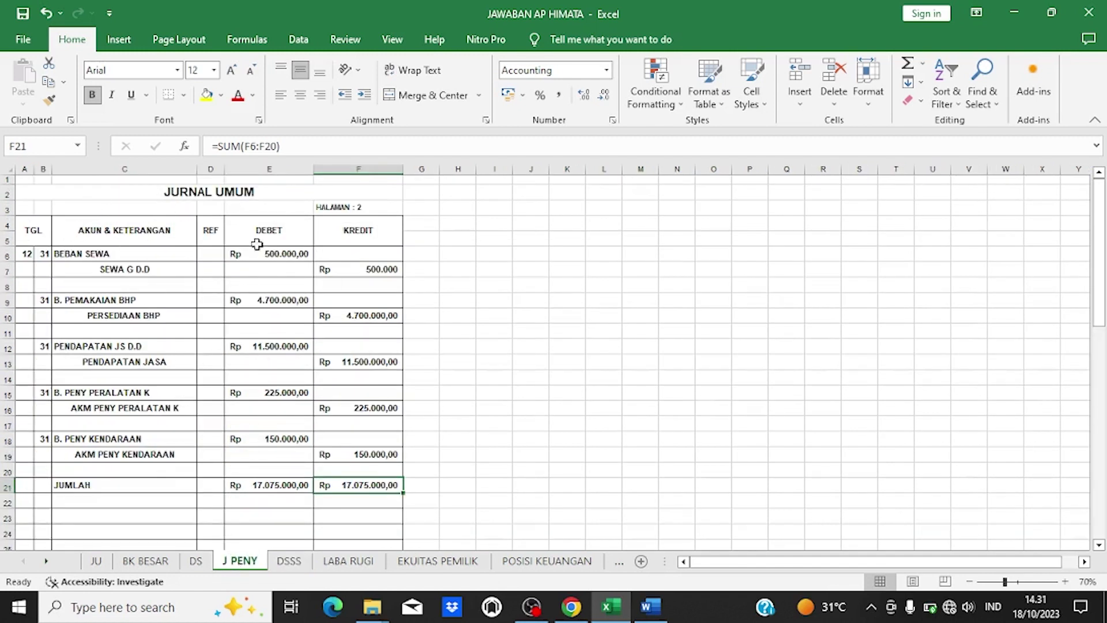
{"action": "left_click", "coordinate": [300, 562]}
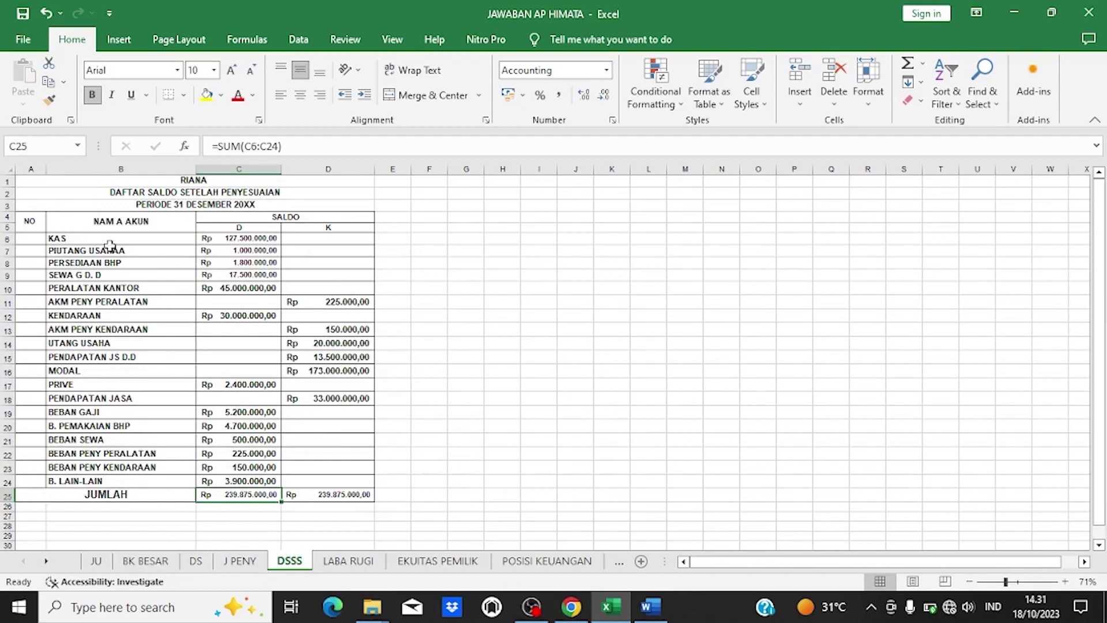
Step: Examine the closing debit balance of the KAS account in BK BESAR, on the 30 December UTANG USAHA row
{"action": "left_click", "coordinate": [146, 561]}
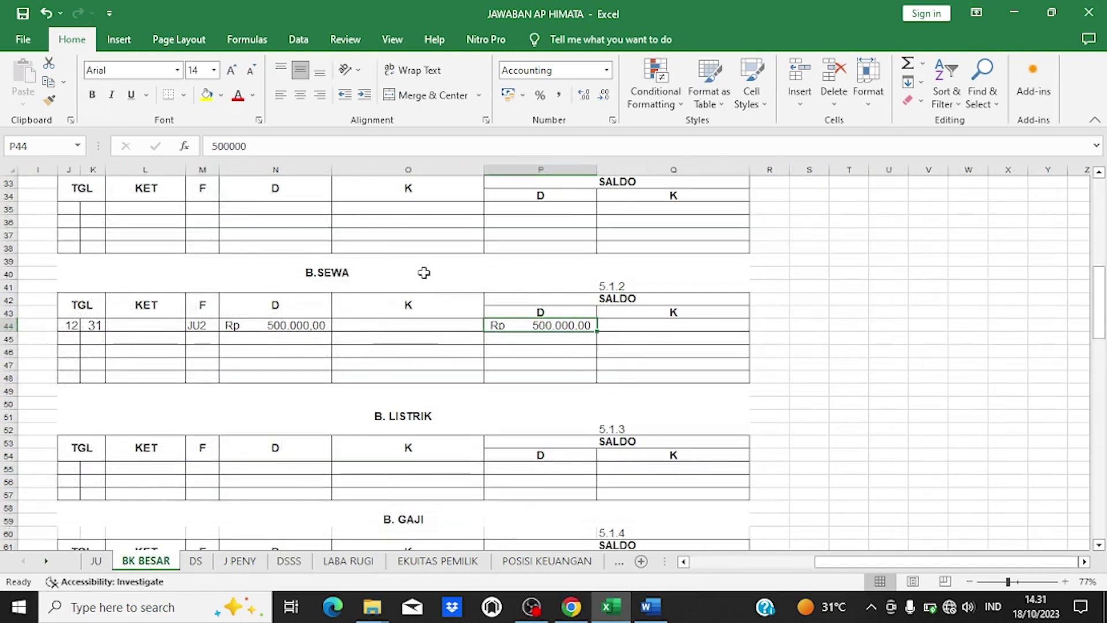
{"action": "scroll", "coordinate": [280, 288], "scroll_direction": "up", "scroll_amount": 15}
{"action": "scroll", "coordinate": [283, 308], "scroll_direction": "up", "scroll_amount": 2}
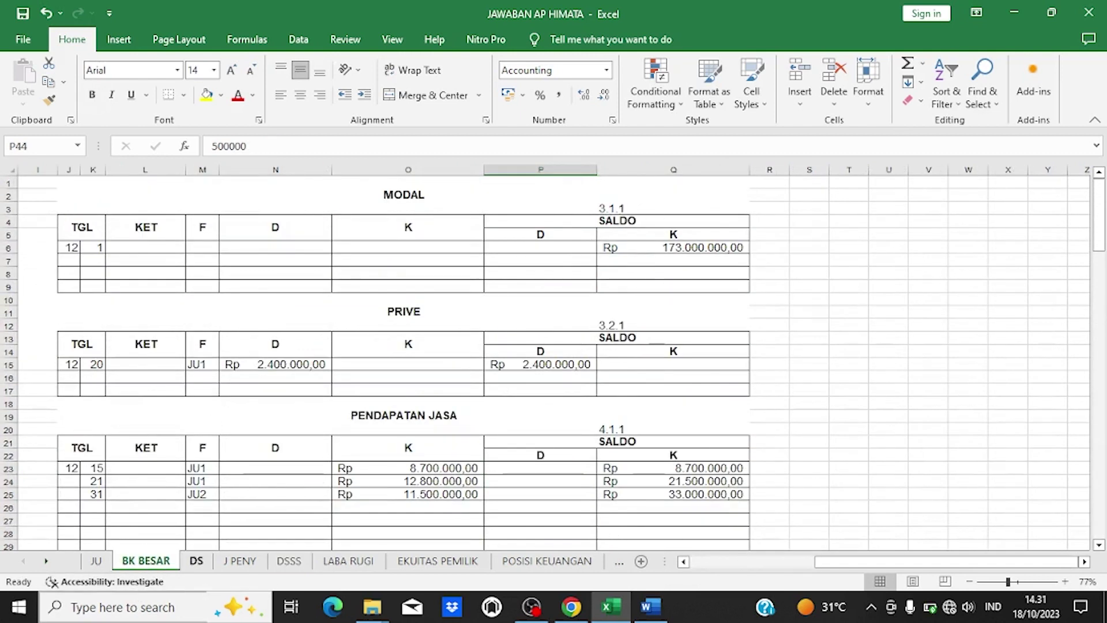
{"action": "left_click", "coordinate": [700, 567]}
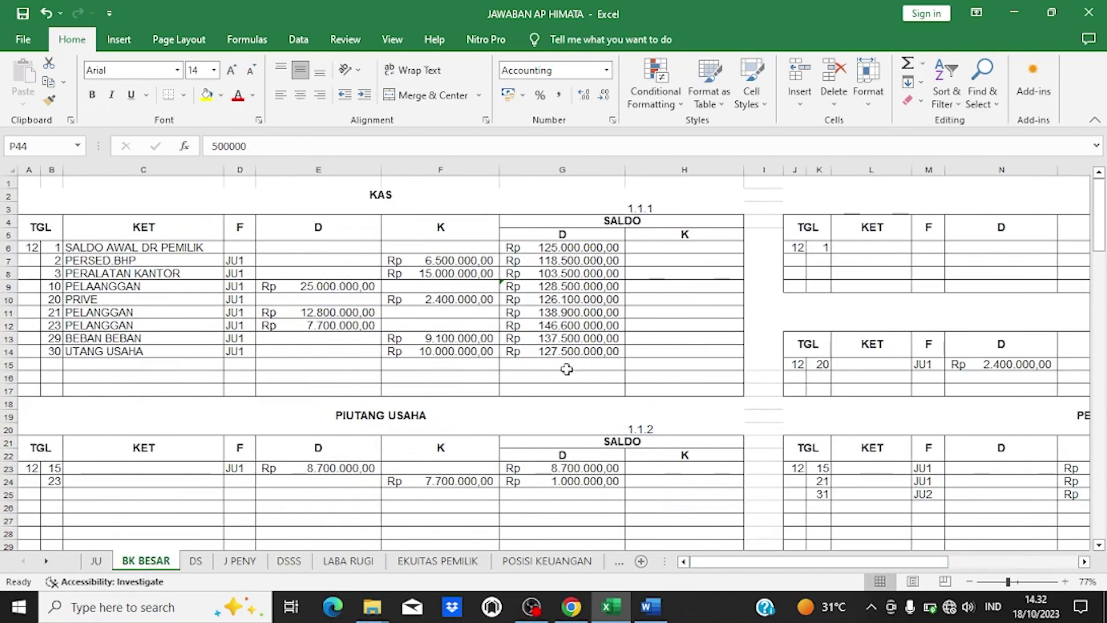
{"action": "left_click", "coordinate": [566, 352]}
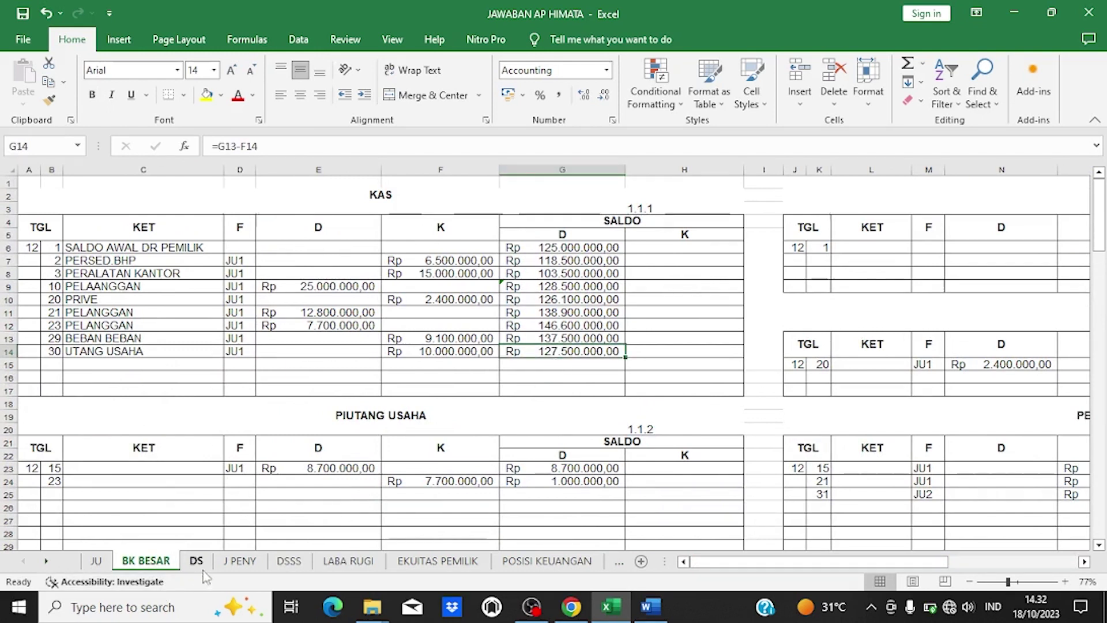
Step: Review the pre-adjustment balances in DS down to the JUMLAH row and compare them with J PENY and DSSS
{"action": "left_click", "coordinate": [240, 561]}
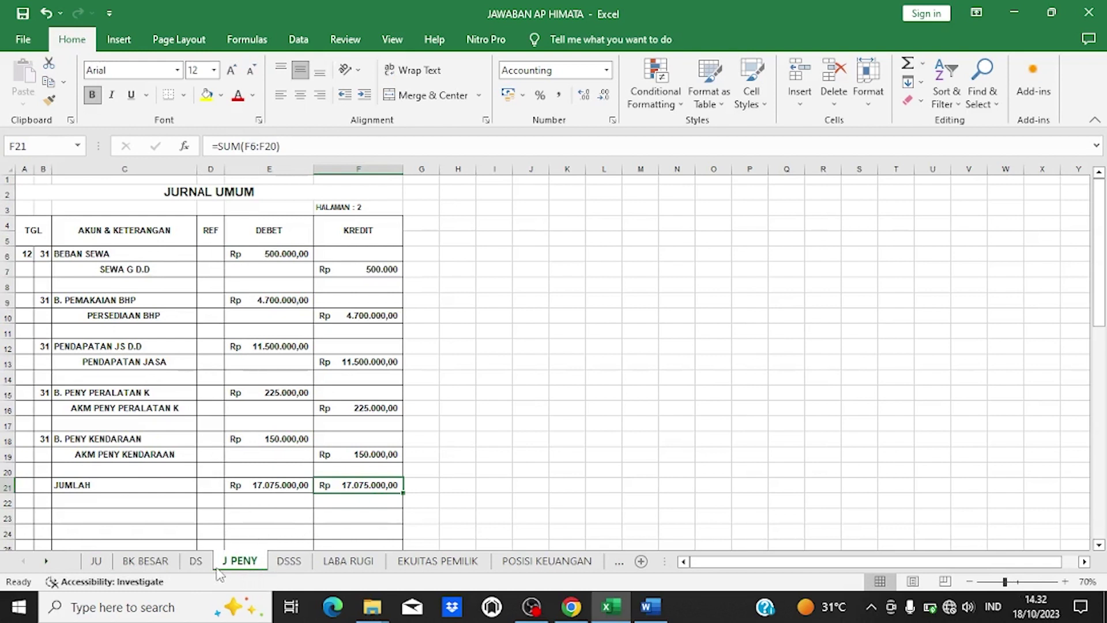
{"action": "left_click", "coordinate": [196, 561]}
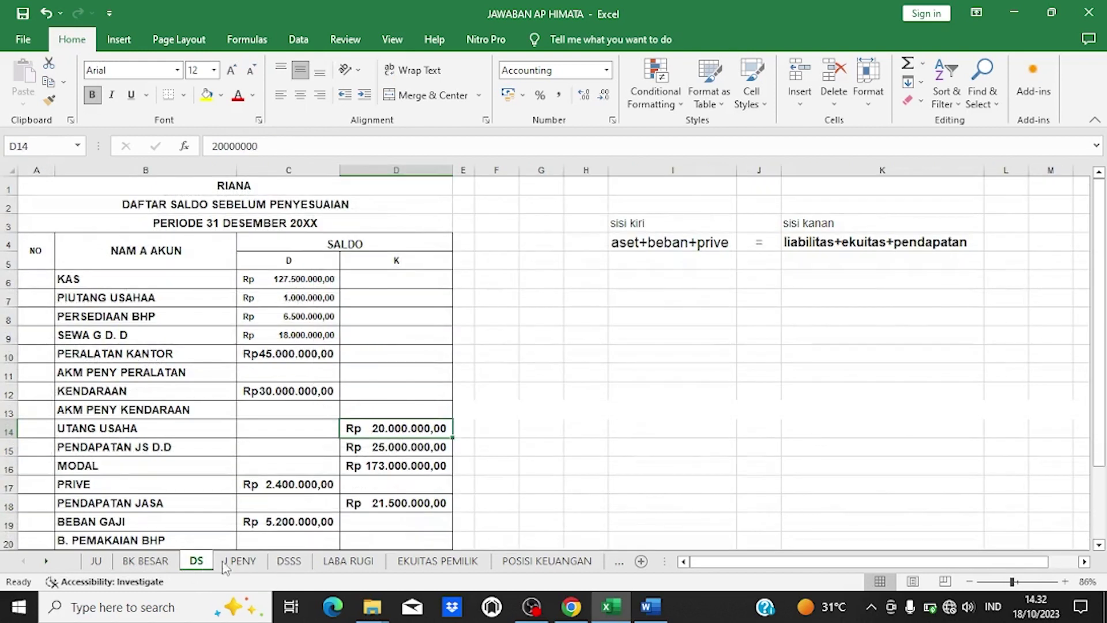
{"action": "scroll", "coordinate": [233, 396], "scroll_direction": "down", "scroll_amount": 2}
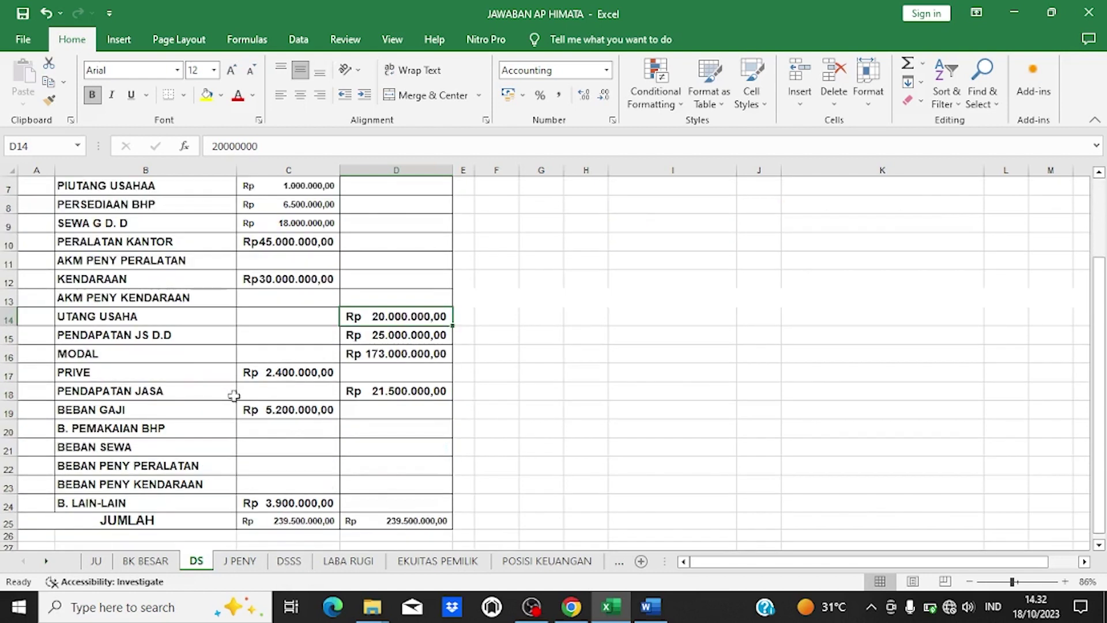
{"action": "left_click", "coordinate": [242, 562]}
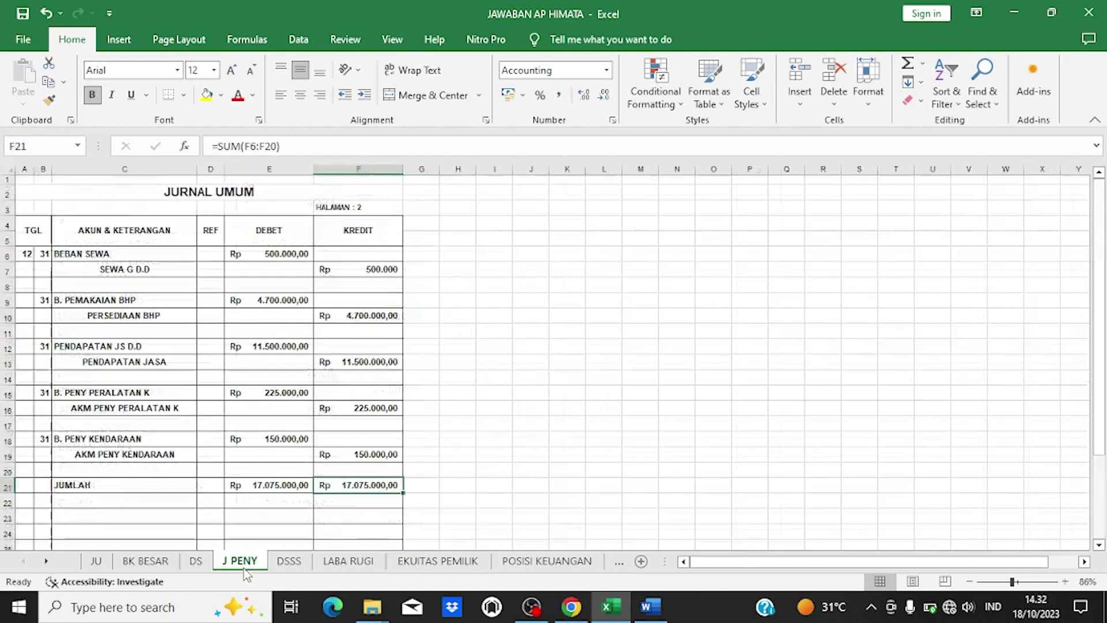
{"action": "left_click", "coordinate": [290, 562]}
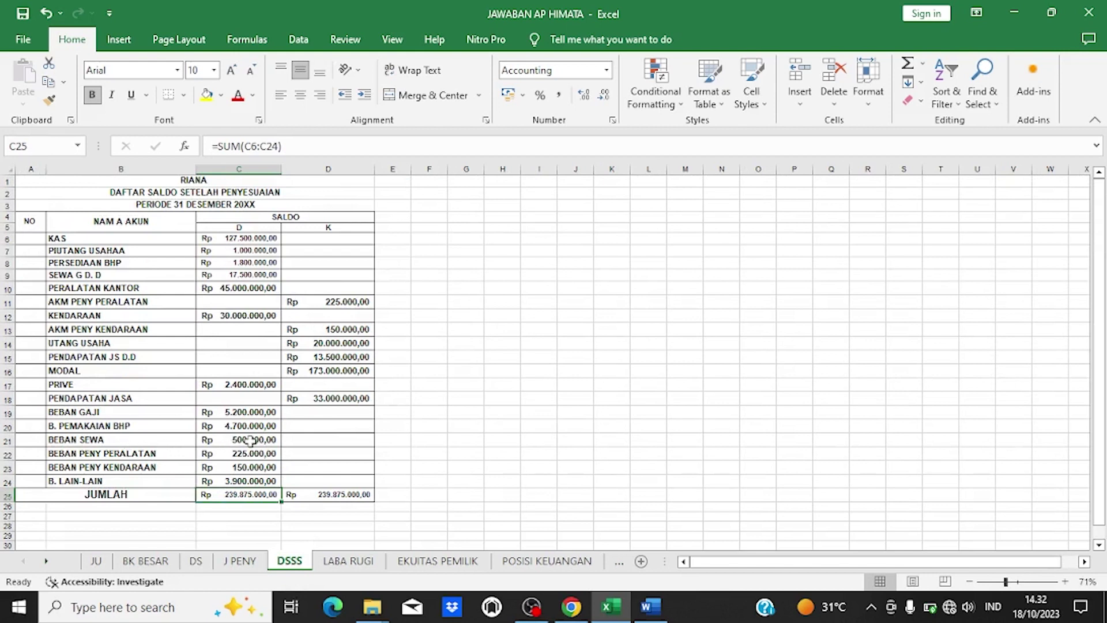
Step: Trace the source of the adjusted balances across J PENY and BK BESAR, and return to the account list in DSSS
{"action": "left_click", "coordinate": [241, 562]}
{"action": "left_click", "coordinate": [291, 563]}
{"action": "left_click", "coordinate": [145, 561]}
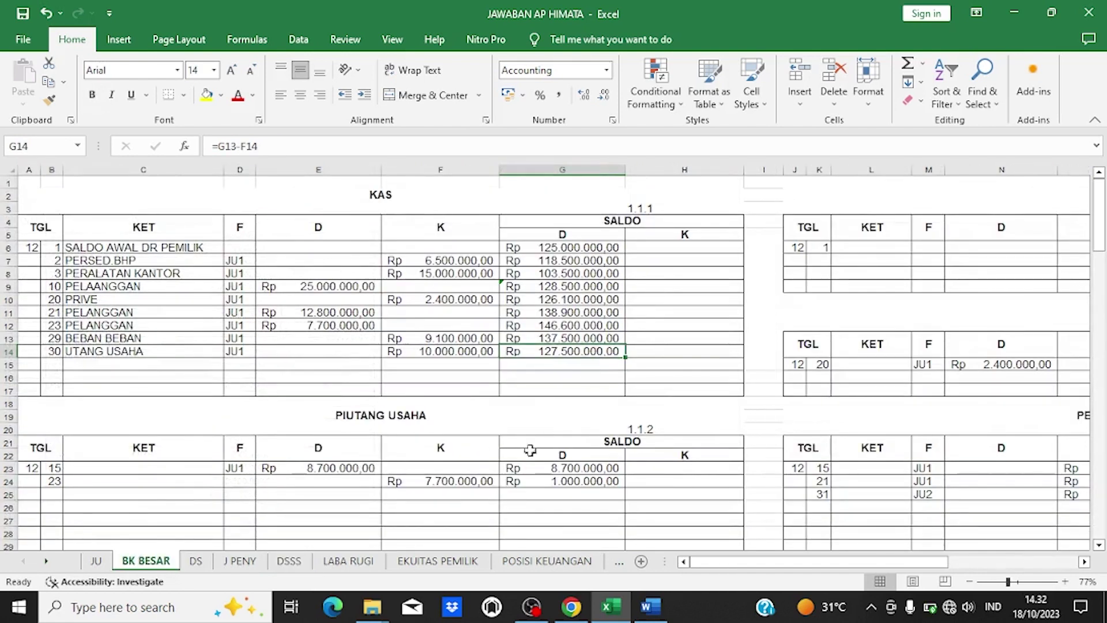
{"action": "left_click", "coordinate": [239, 563]}
{"action": "left_click", "coordinate": [290, 561]}
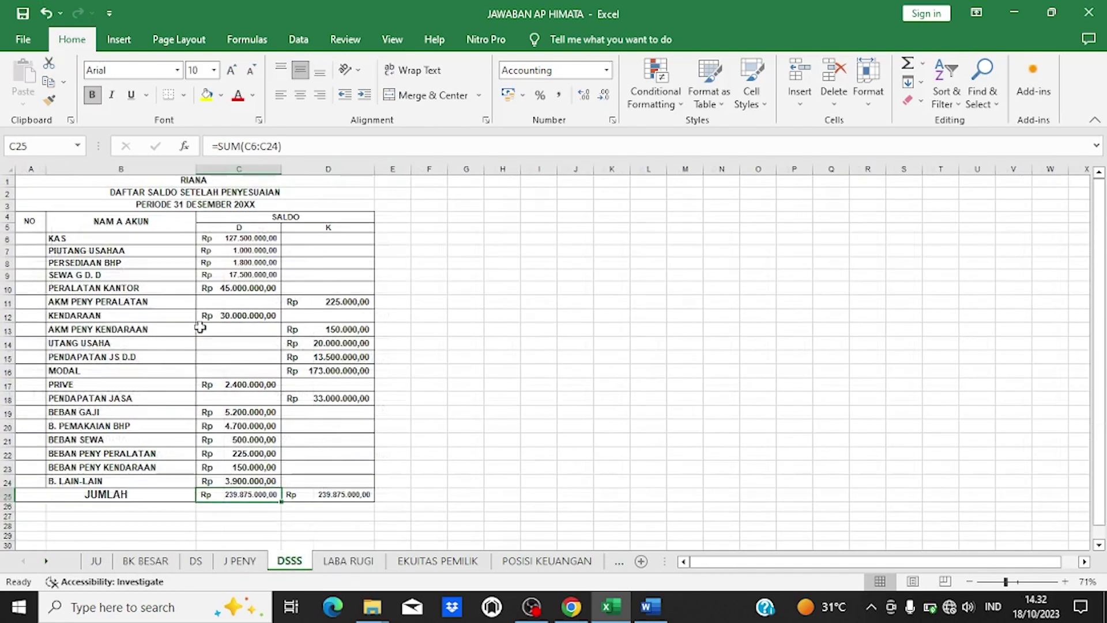
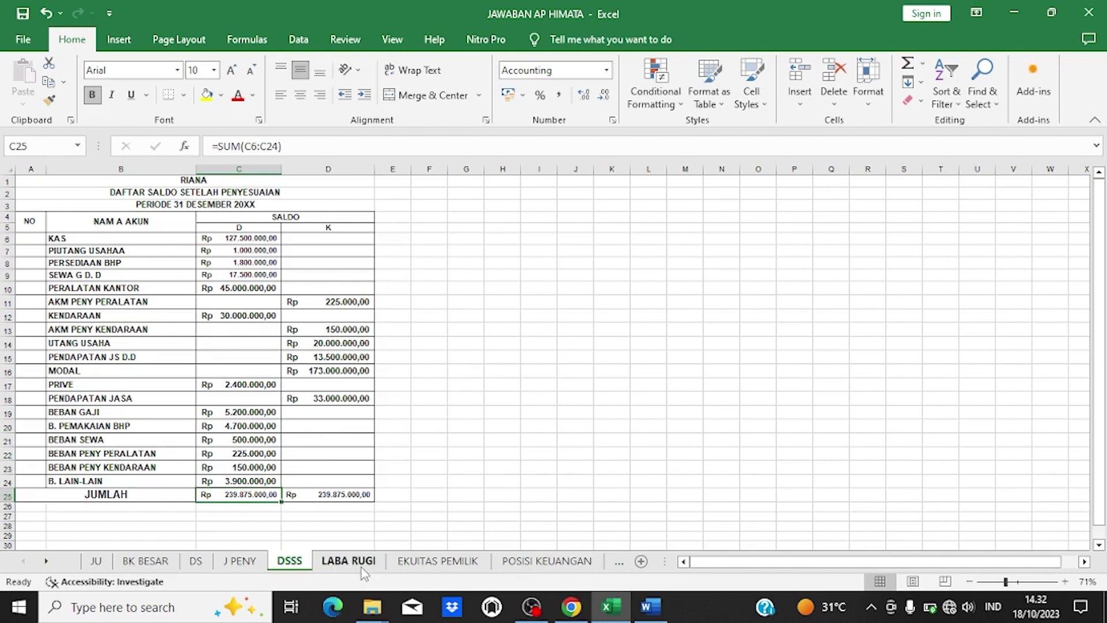
Step: View the LABA RUGI sheet and read the Diminta task list in the Word exercise, including the Laporan Laba Rugi requirement
{"action": "left_click", "coordinate": [348, 562]}
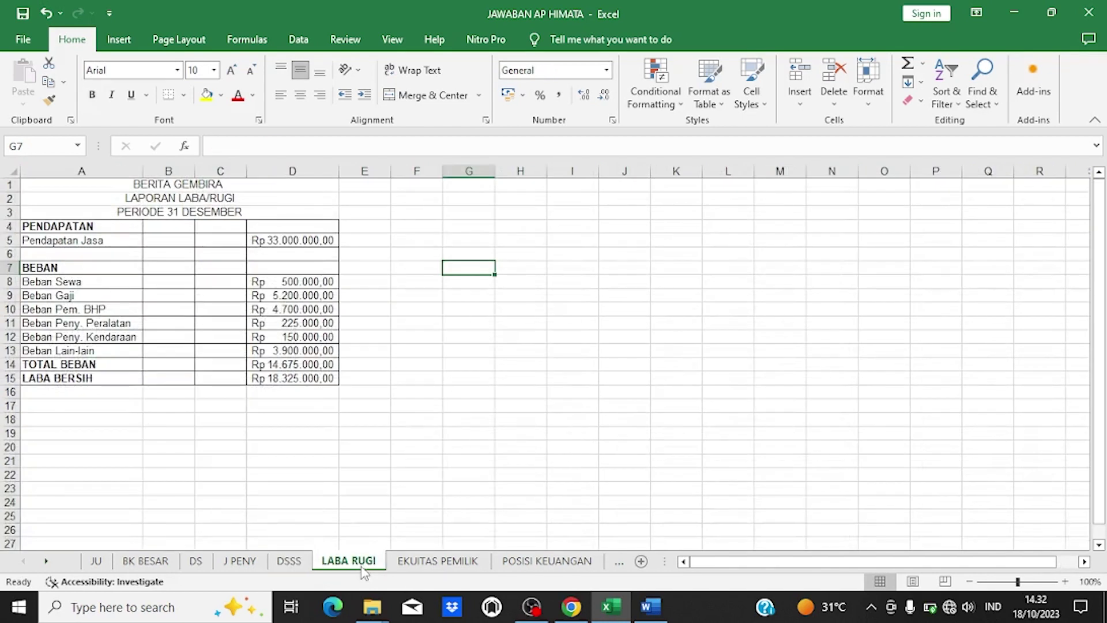
{"action": "left_click", "coordinate": [650, 607]}
{"action": "scroll", "coordinate": [565, 496], "scroll_direction": "down", "scroll_amount": 1}
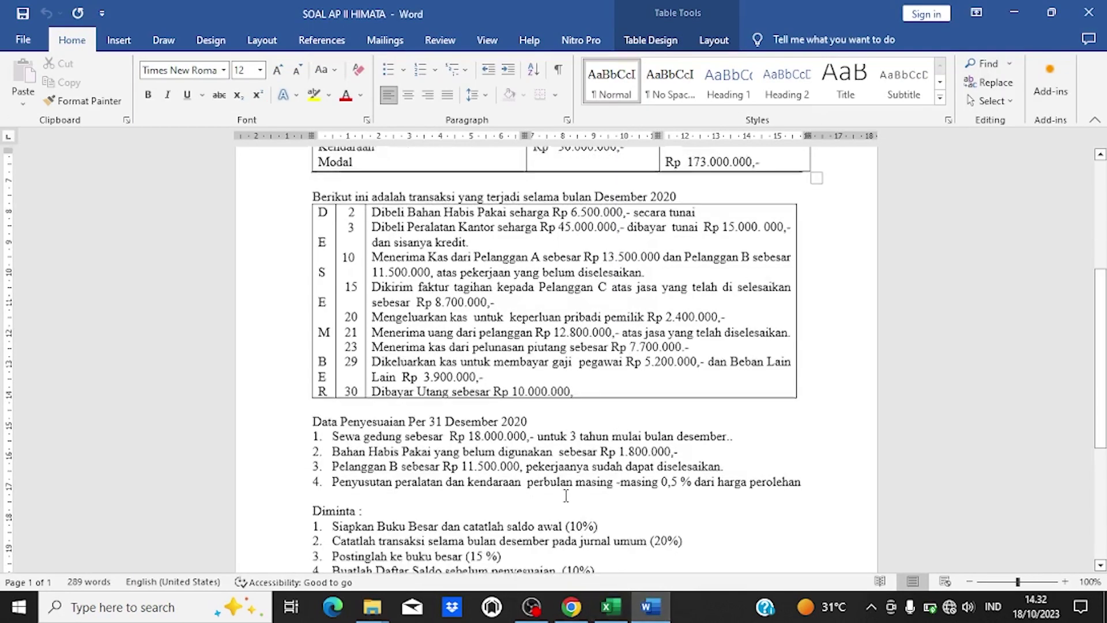
{"action": "scroll", "coordinate": [396, 521], "scroll_direction": "down", "scroll_amount": 1}
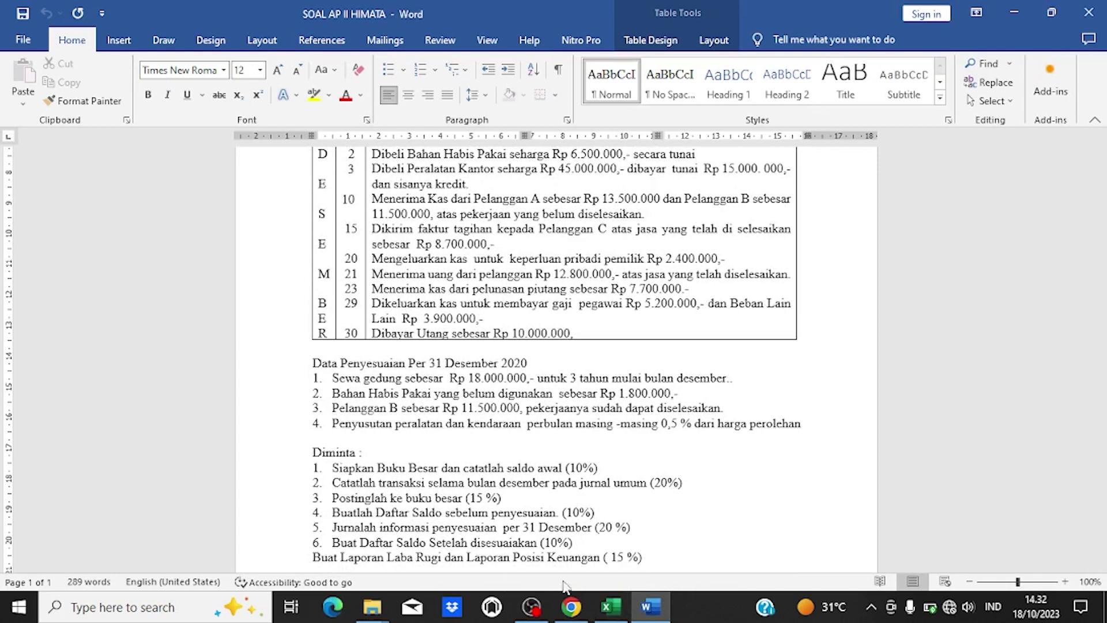
{"action": "left_click", "coordinate": [611, 607]}
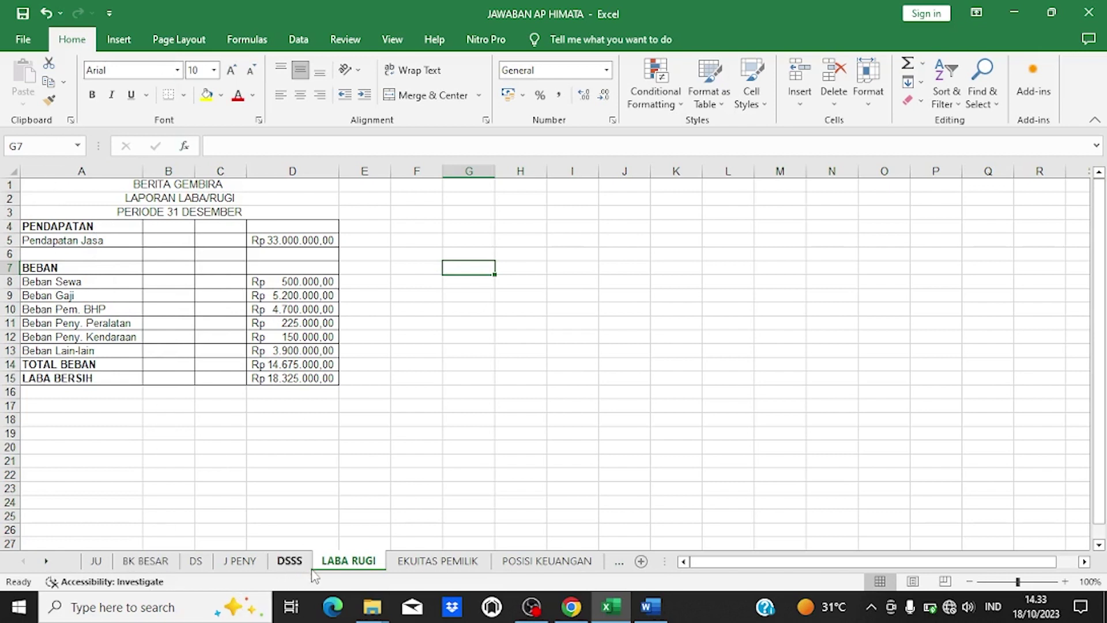
Step: Highlight the accounts from PENDAPATAN JASA through B. LAIN-LAIN in DSSS, and examine the PENDAPATAN JASA row
{"action": "left_click", "coordinate": [289, 560]}
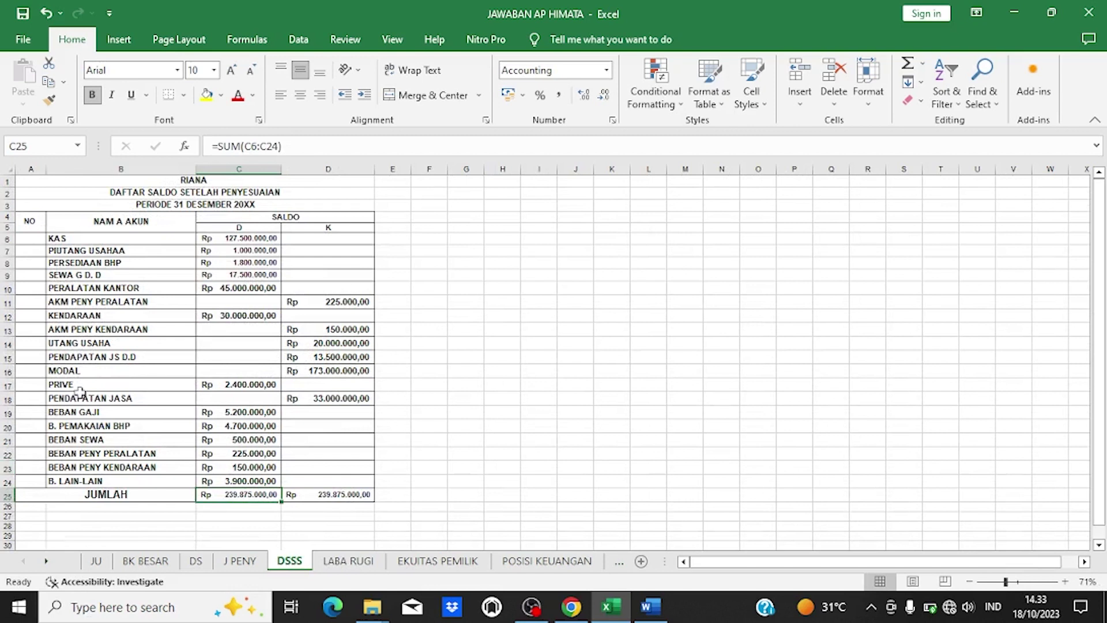
{"action": "left_click_drag", "start_coordinate": [88, 397], "coordinate": [91, 475]}
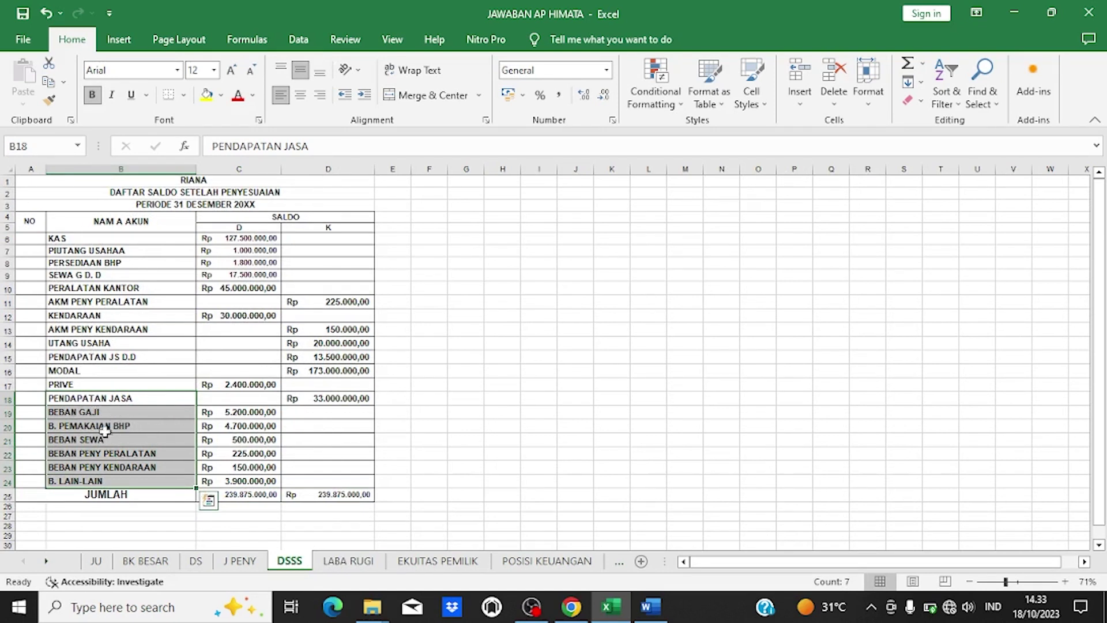
{"action": "left_click", "coordinate": [120, 398]}
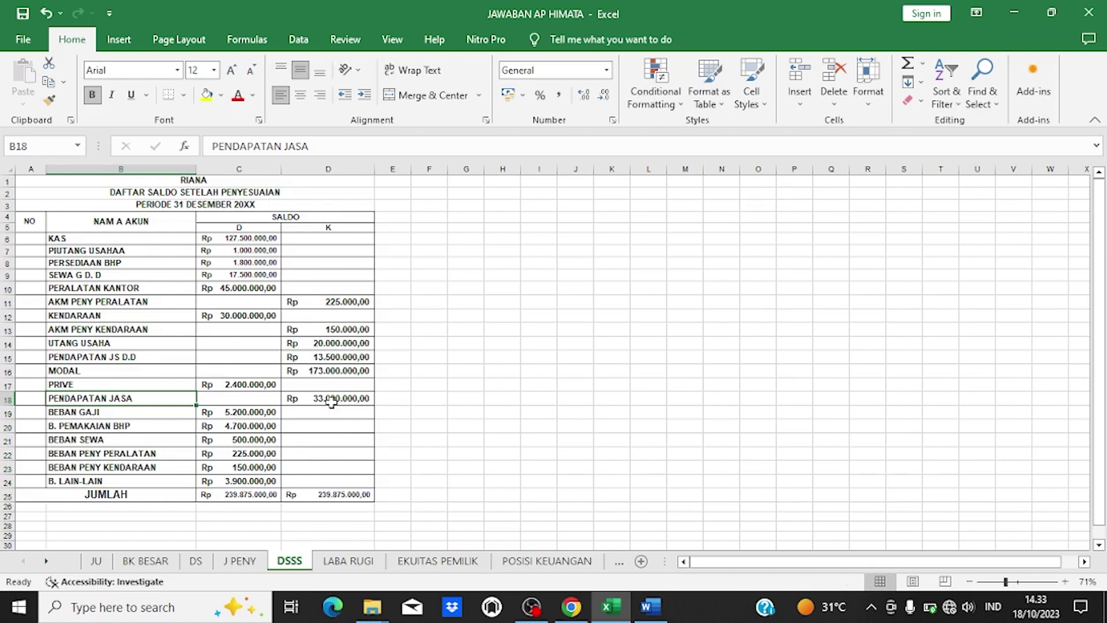
Step: Examine the expense lines from Beban Sewa to Beban Lain-lain, TOTAL BEBAN and the LABA BERSIH formula in LABA RUGI
{"action": "left_click", "coordinate": [350, 561]}
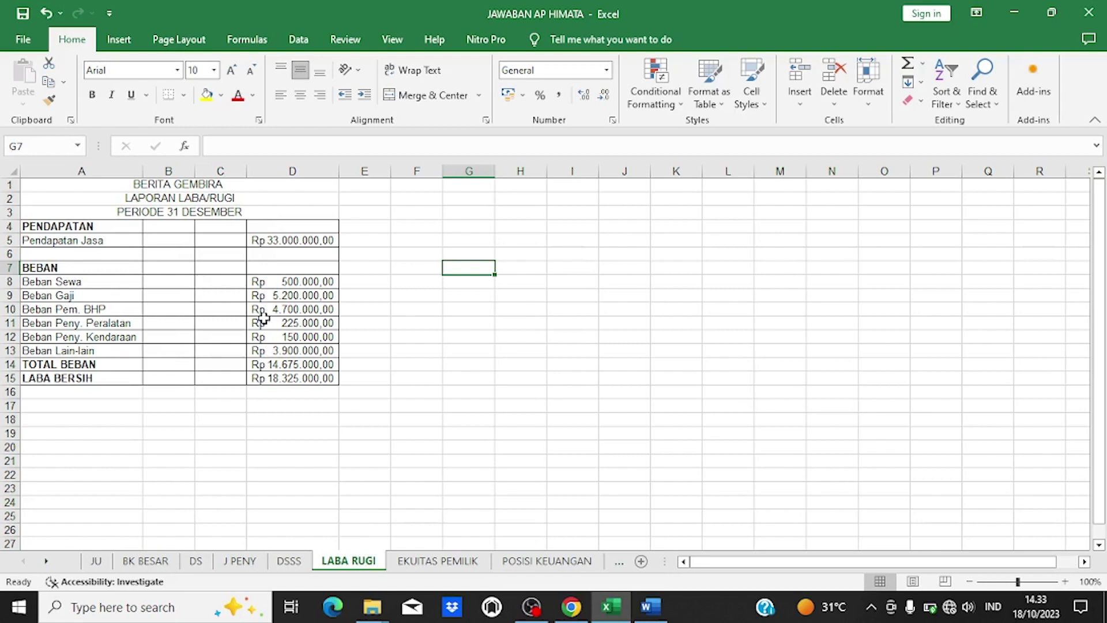
{"action": "left_click", "coordinate": [51, 370]}
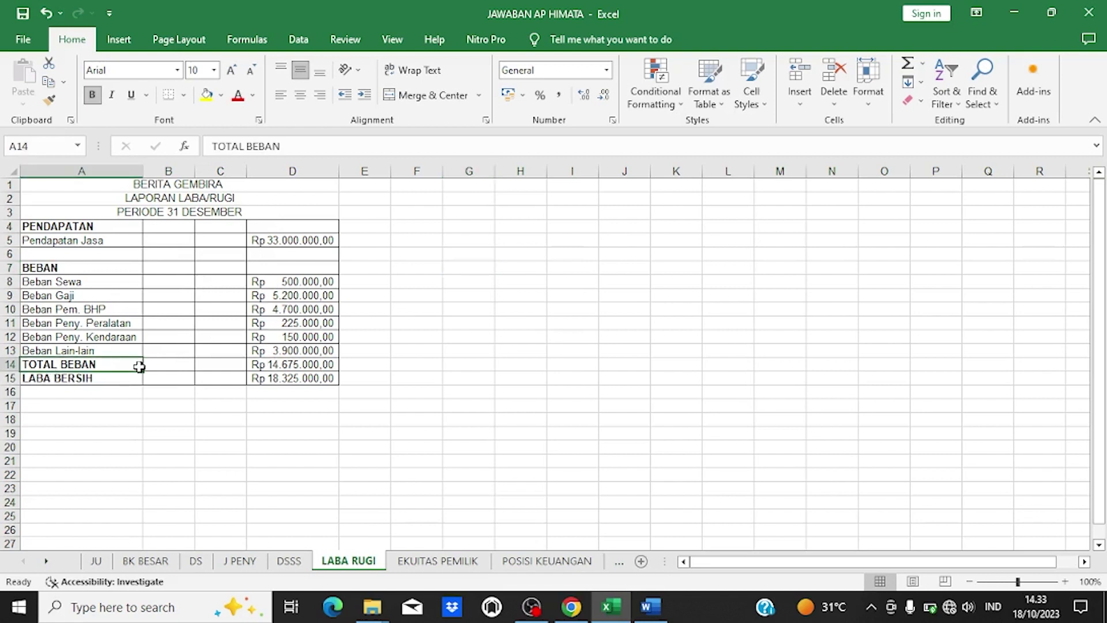
{"action": "left_click", "coordinate": [260, 364]}
{"action": "left_click", "coordinate": [274, 282]}
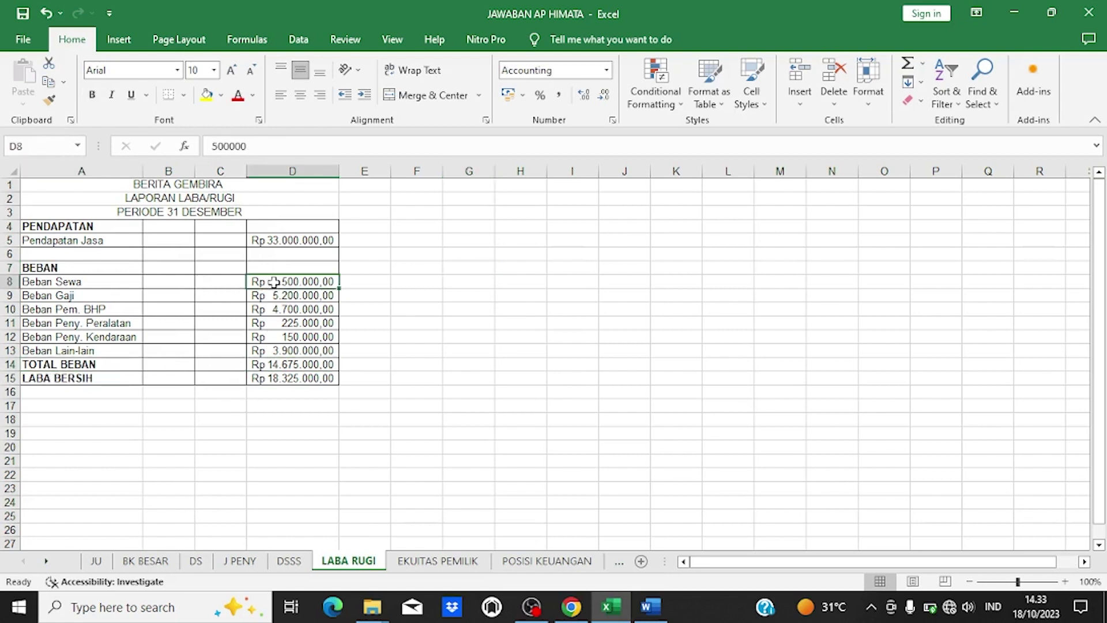
{"action": "left_click", "coordinate": [267, 350]}
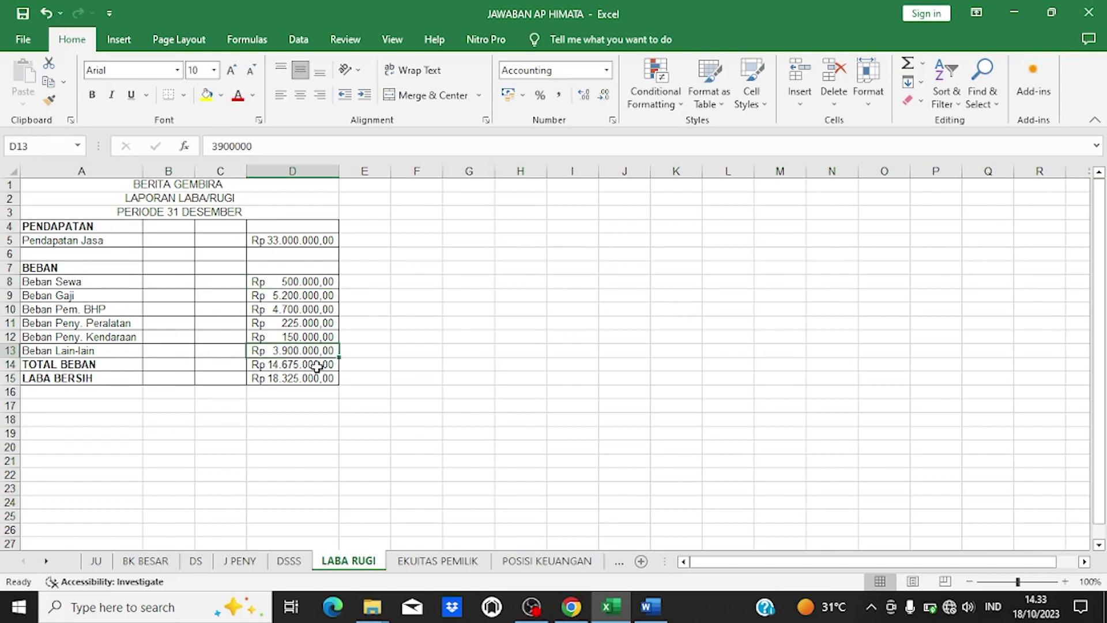
{"action": "left_click", "coordinate": [62, 380]}
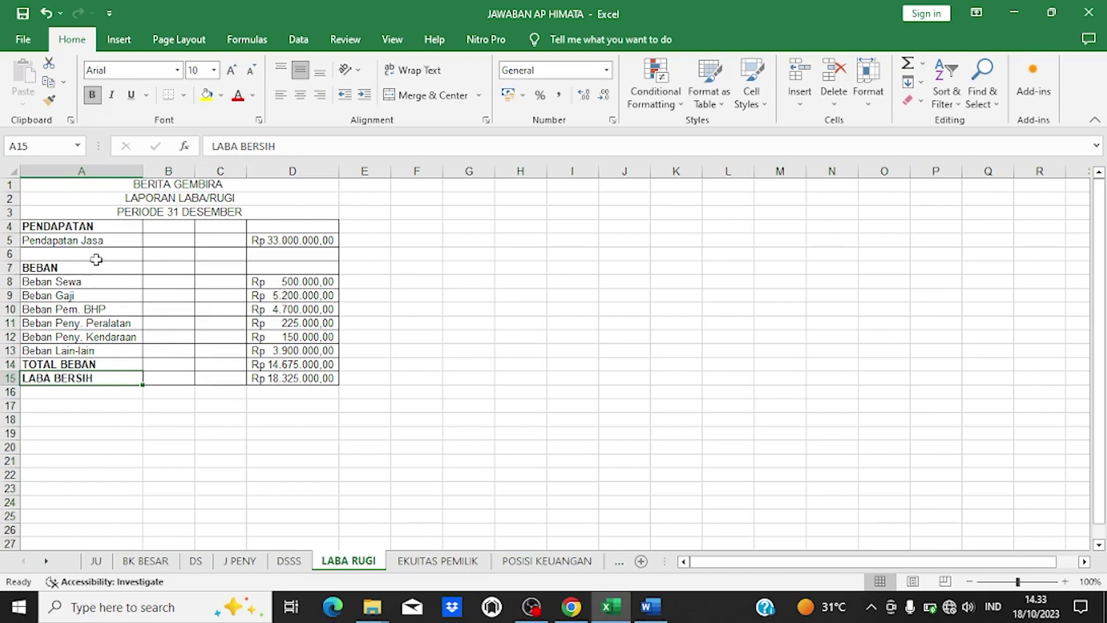
{"action": "left_click", "coordinate": [287, 379]}
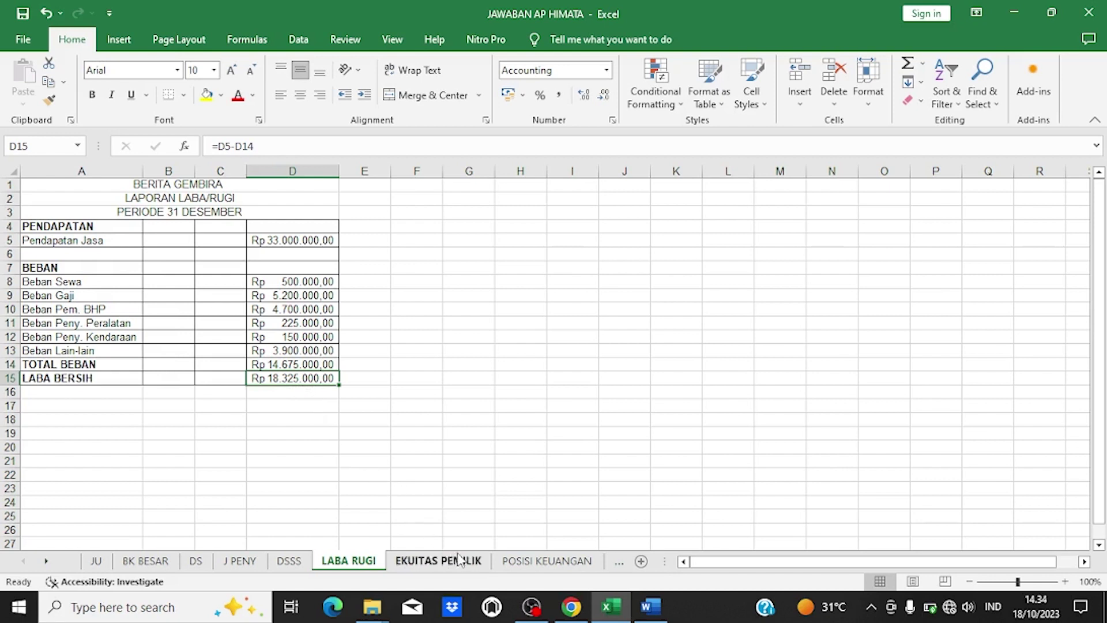
Step: View the POSISI KEUANGAN sheet briefly, then examine the MODAL 1/12/2020 row in EKUITAS PEMILIK
{"action": "left_click", "coordinate": [542, 563]}
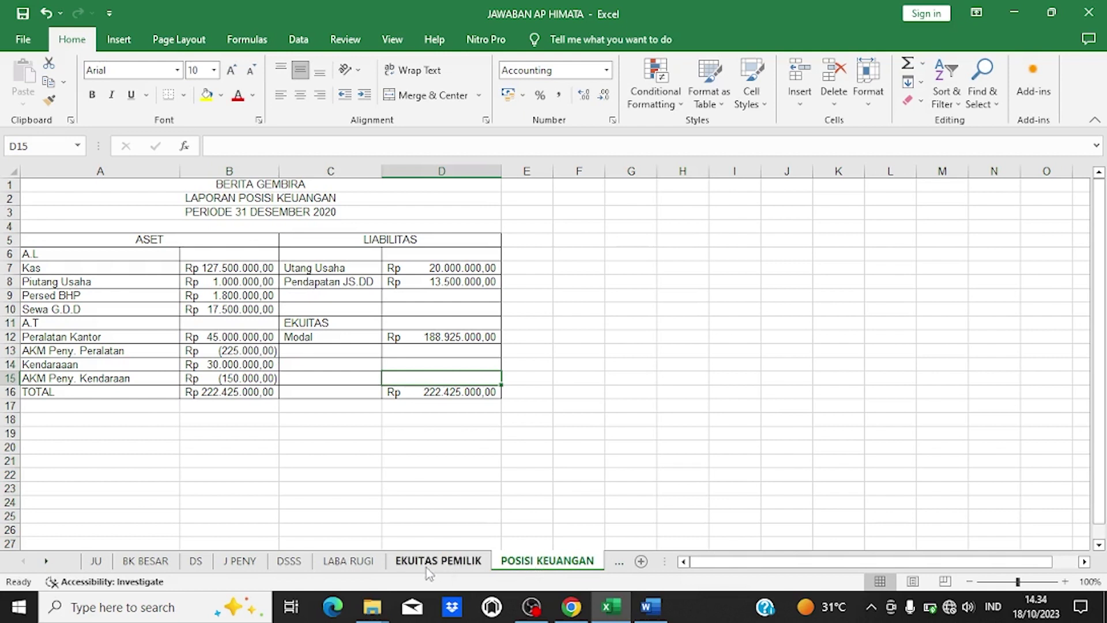
{"action": "left_click", "coordinate": [444, 562]}
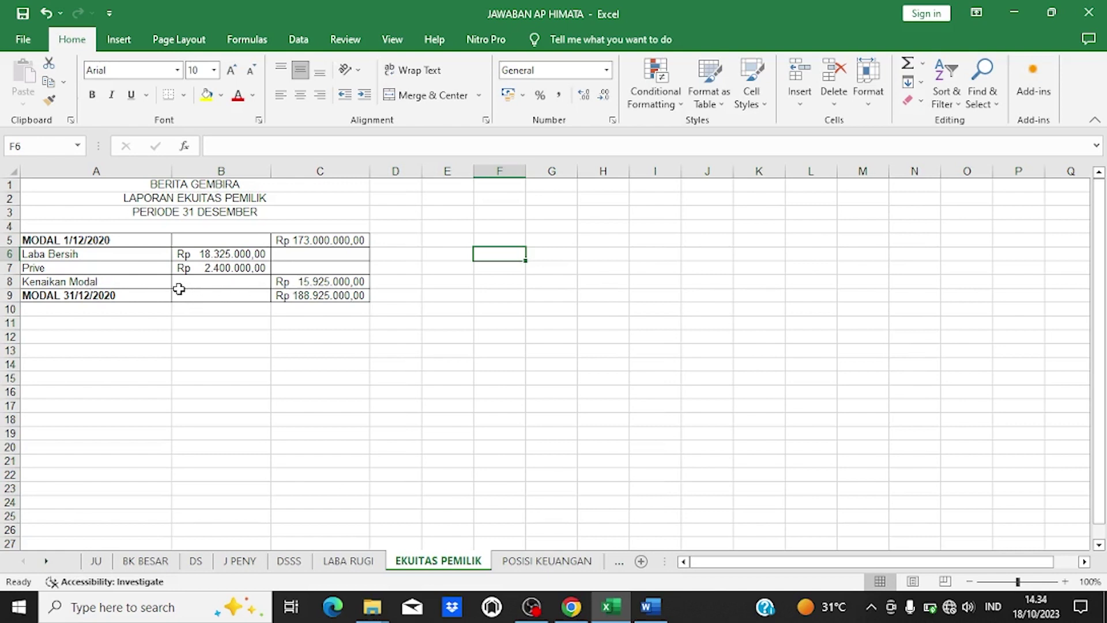
{"action": "left_click", "coordinate": [151, 240]}
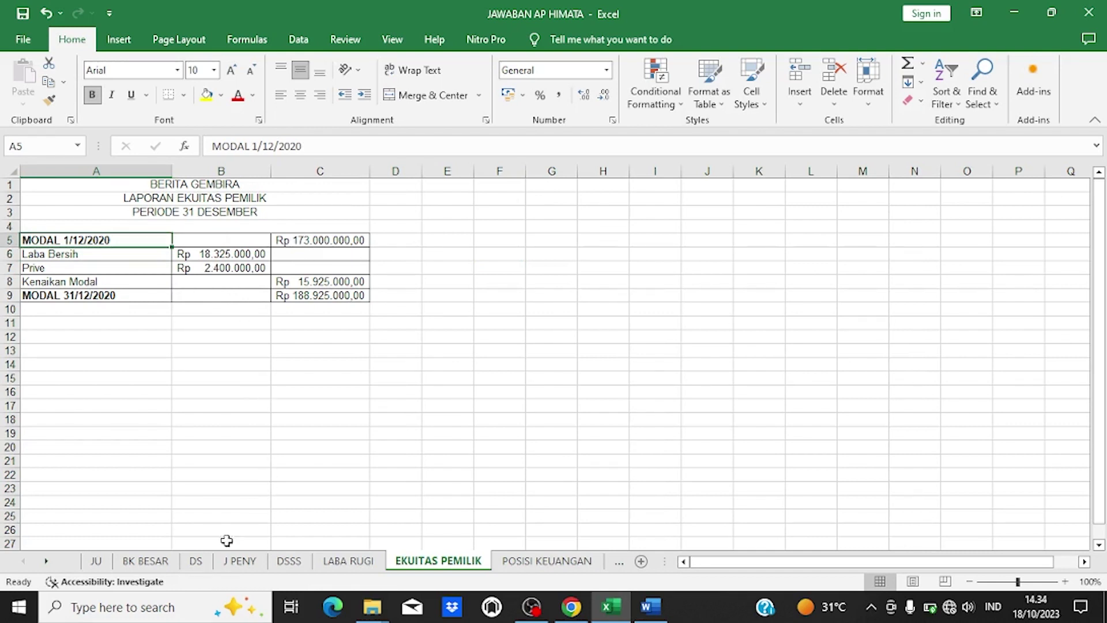
Step: Search BK BESAR for "MOD" and examine the opening credit balance of the MODAL account
{"action": "left_click", "coordinate": [149, 568]}
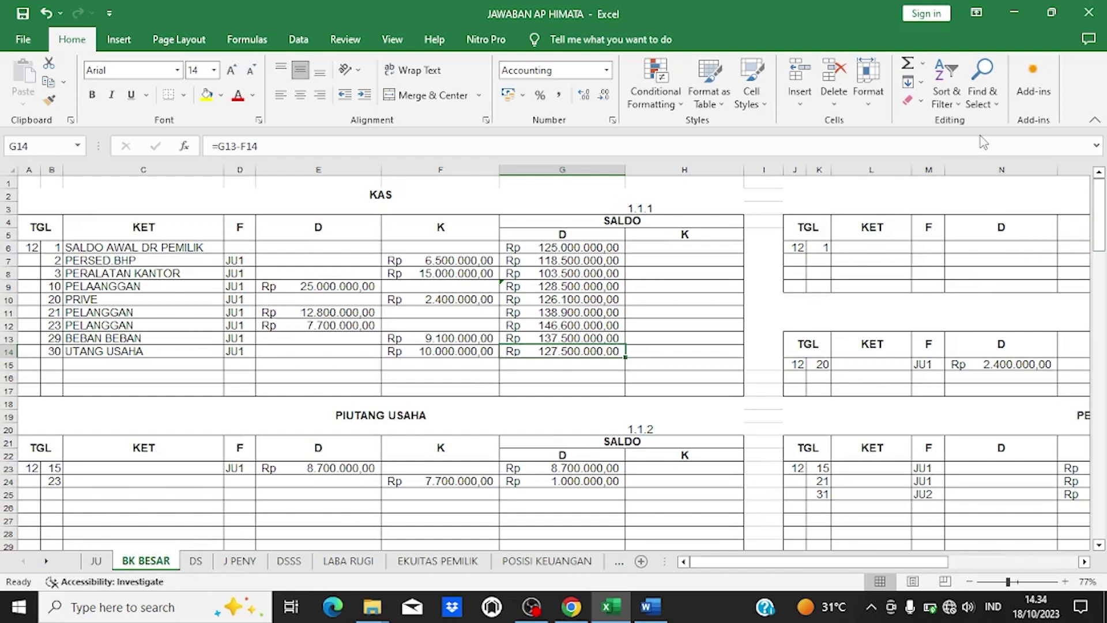
{"action": "left_click", "coordinate": [983, 98]}
{"action": "left_click", "coordinate": [988, 128]}
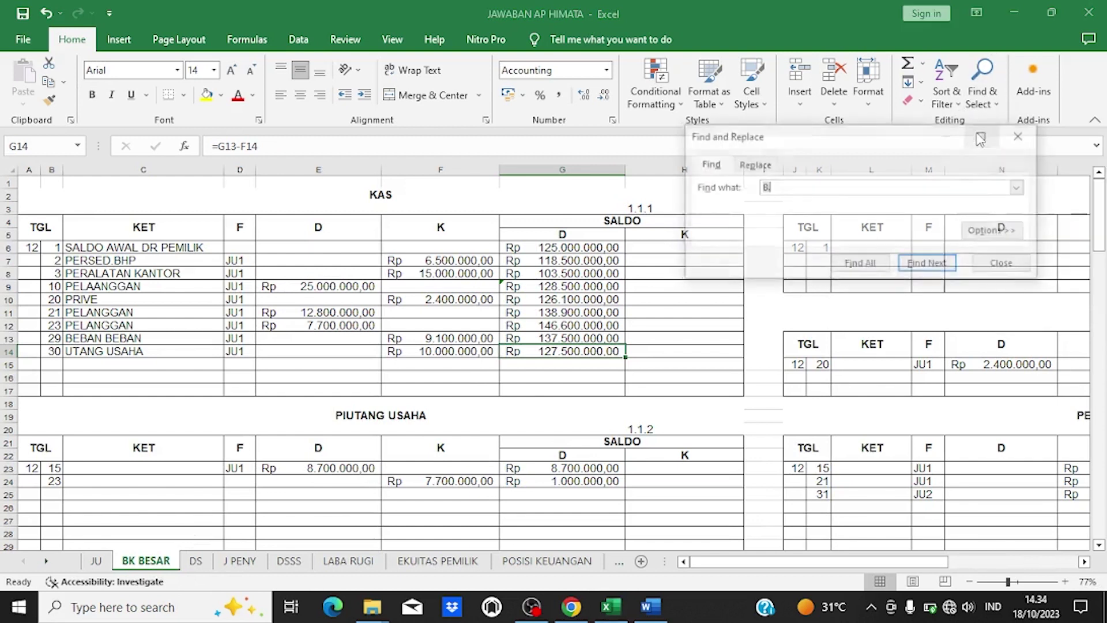
{"action": "type", "text": "MOD"}
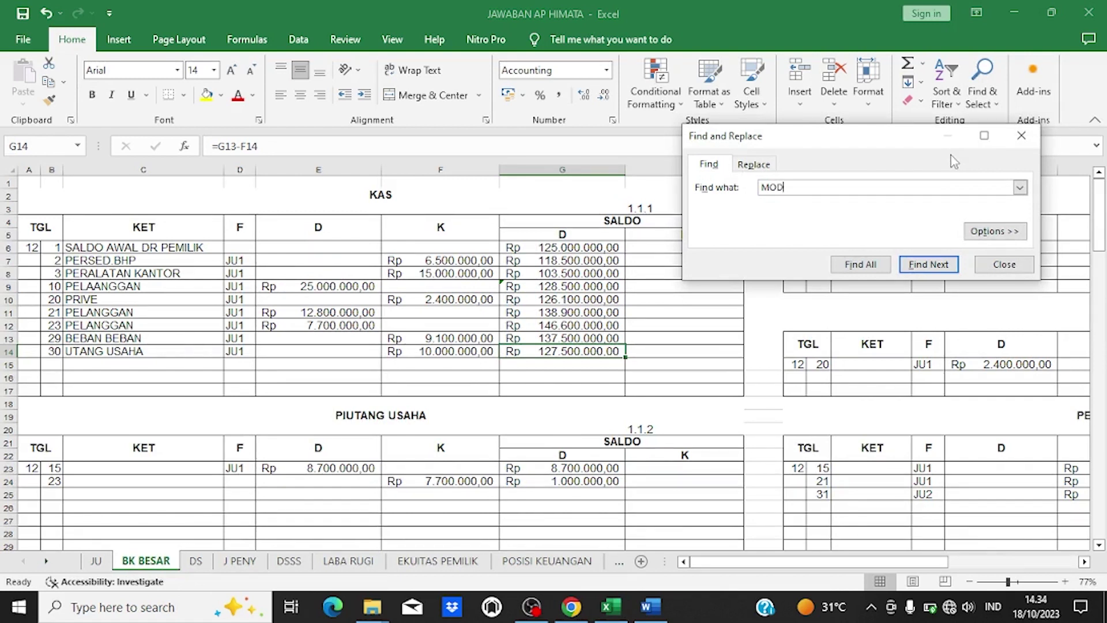
{"action": "key", "text": "Return"}
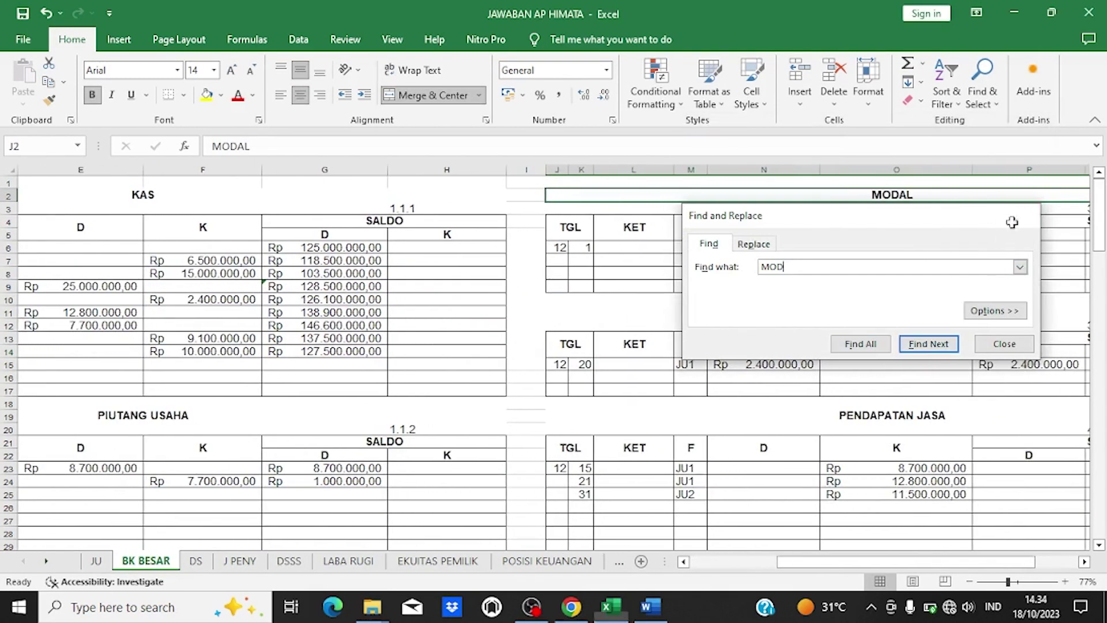
{"action": "left_click", "coordinate": [1019, 215]}
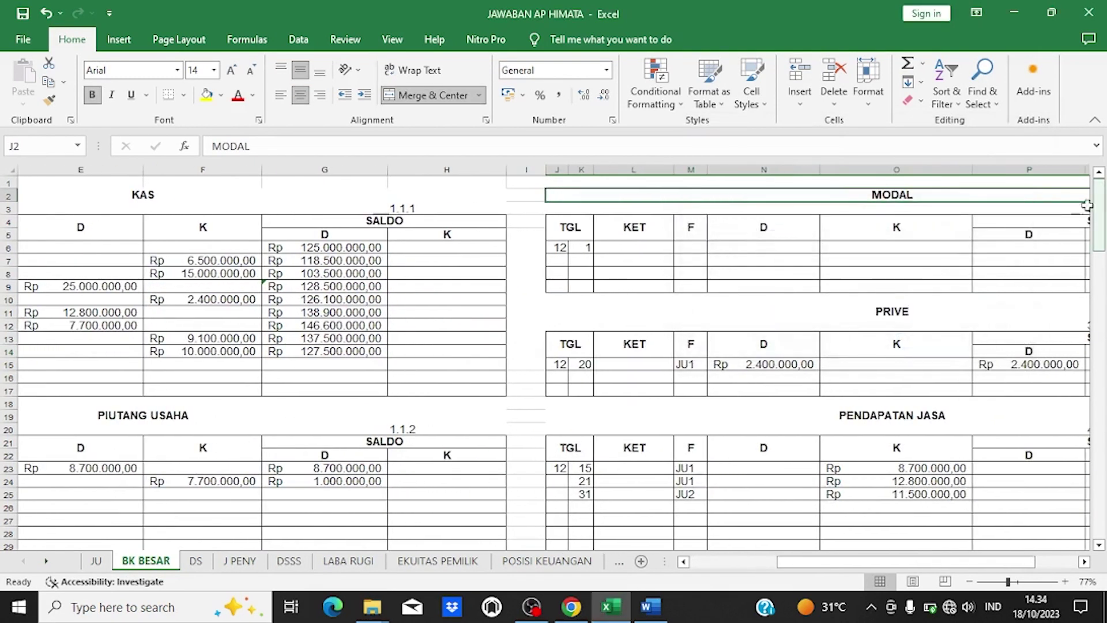
{"action": "left_click", "coordinate": [683, 563]}
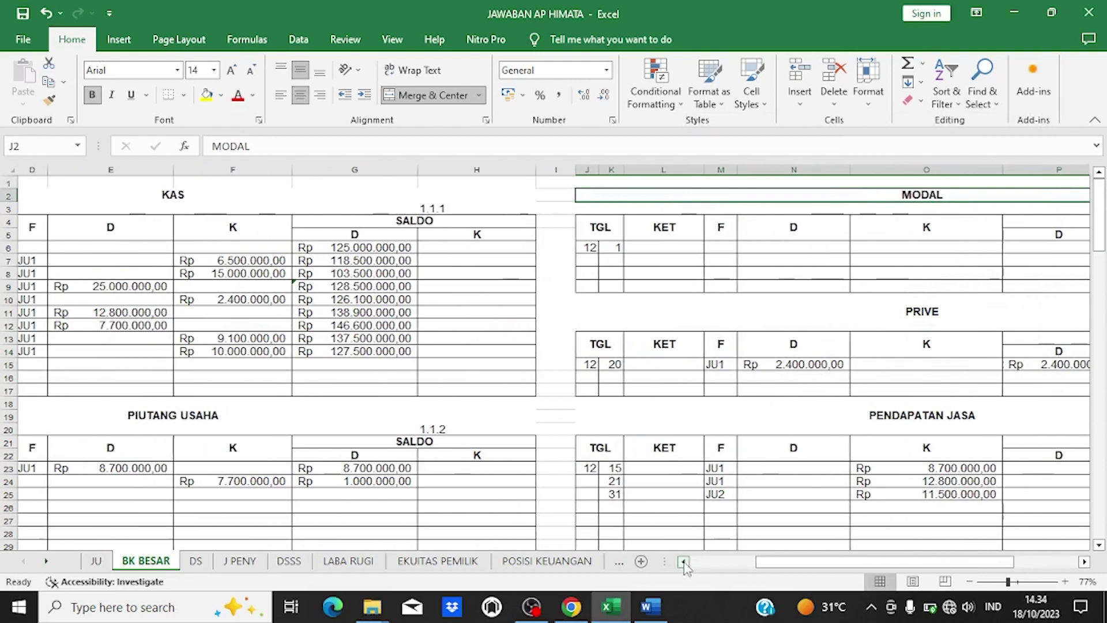
{"action": "left_click", "coordinate": [1085, 563]}
{"action": "left_click", "coordinate": [1084, 563]}
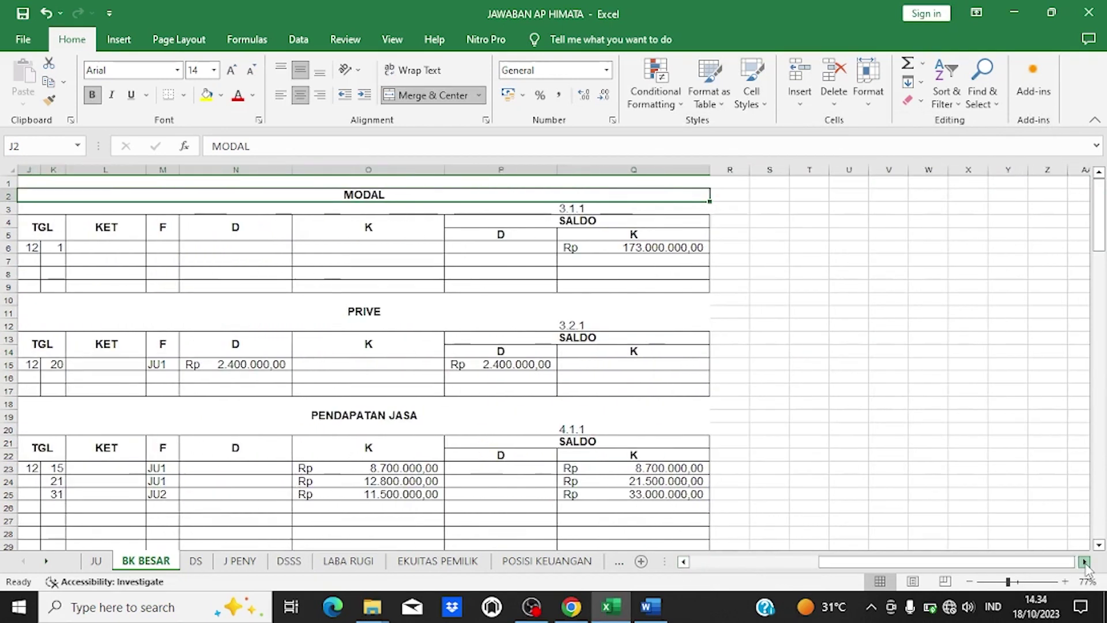
{"action": "left_click", "coordinate": [624, 245]}
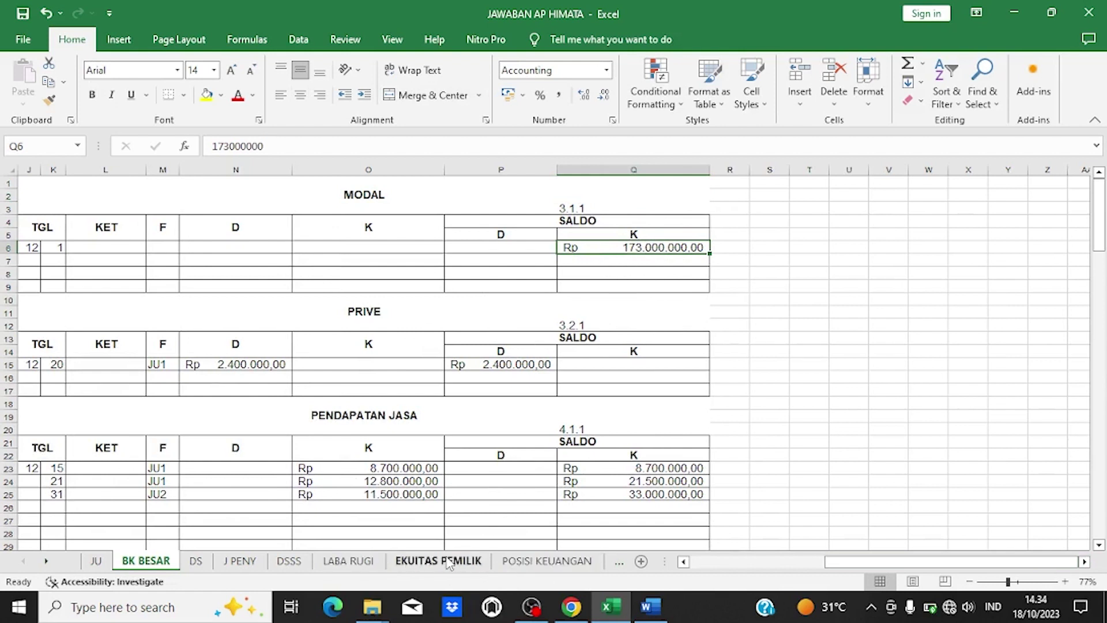
Step: Trace the Laba Bersih row in EKUITAS PEMILIK to its source in LABA RUGI, and return to EKUITAS PEMILIK
{"action": "left_click", "coordinate": [438, 561]}
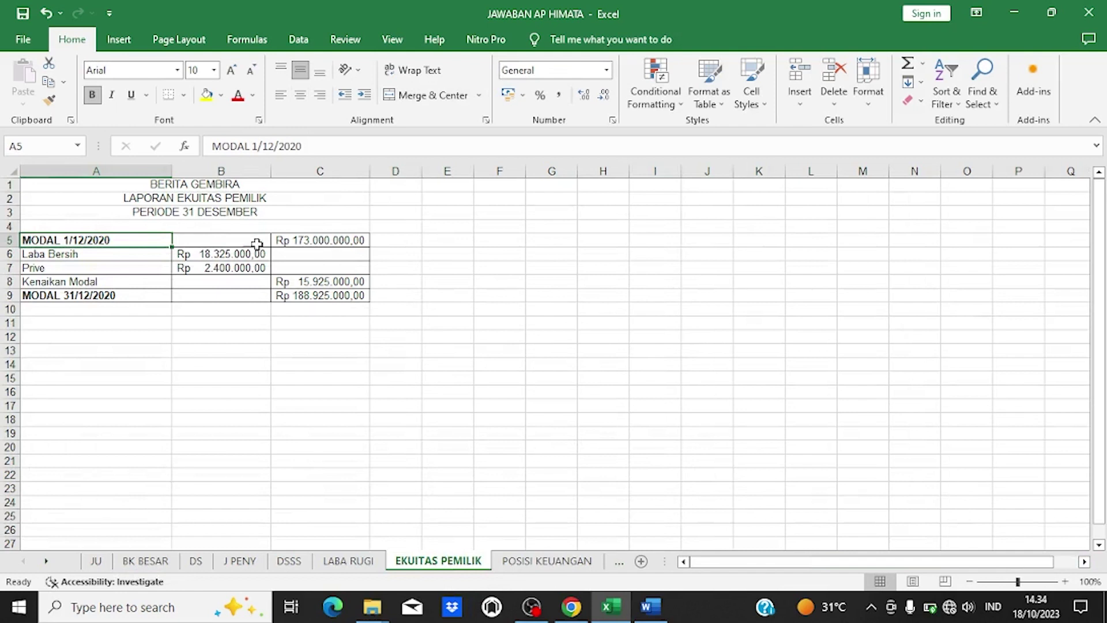
{"action": "left_click", "coordinate": [79, 254]}
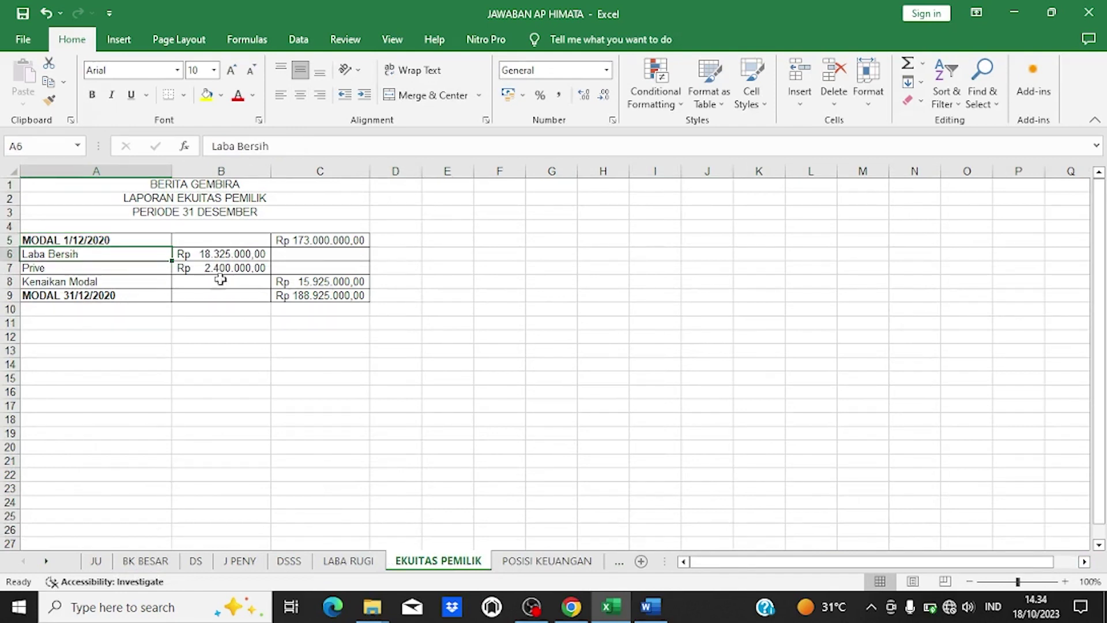
{"action": "left_click", "coordinate": [349, 561]}
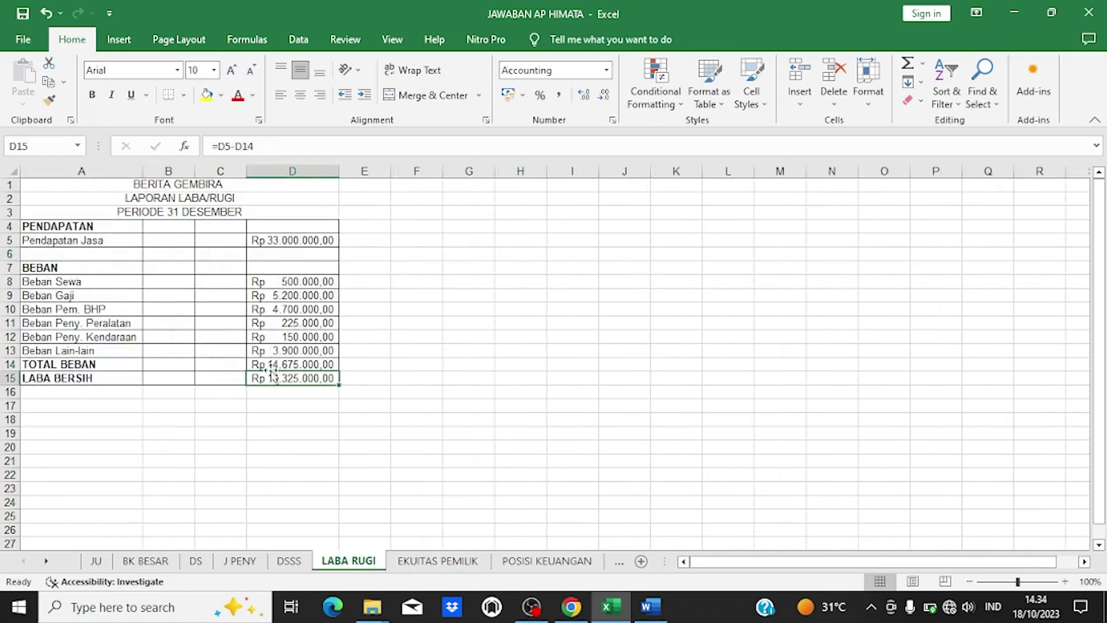
{"action": "left_click", "coordinate": [416, 559]}
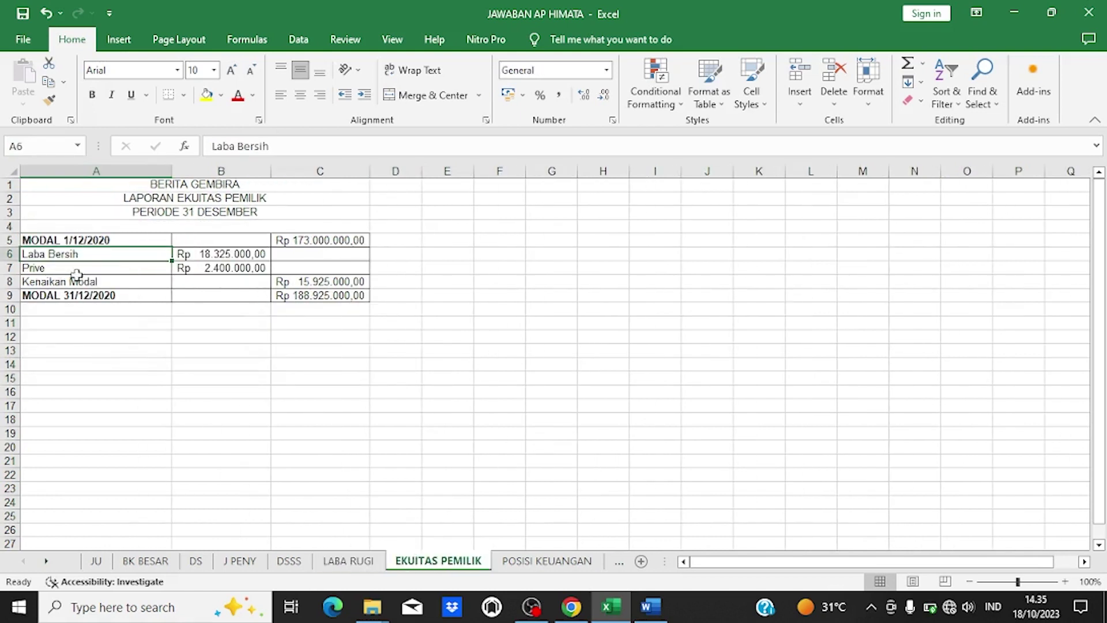
Step: Examine the Kenaikan Modal and MODAL 31/12/2020 formulas in EKUITAS PEMILIK, checking briefly against POSISI KEUANGAN
{"action": "left_click", "coordinate": [304, 280]}
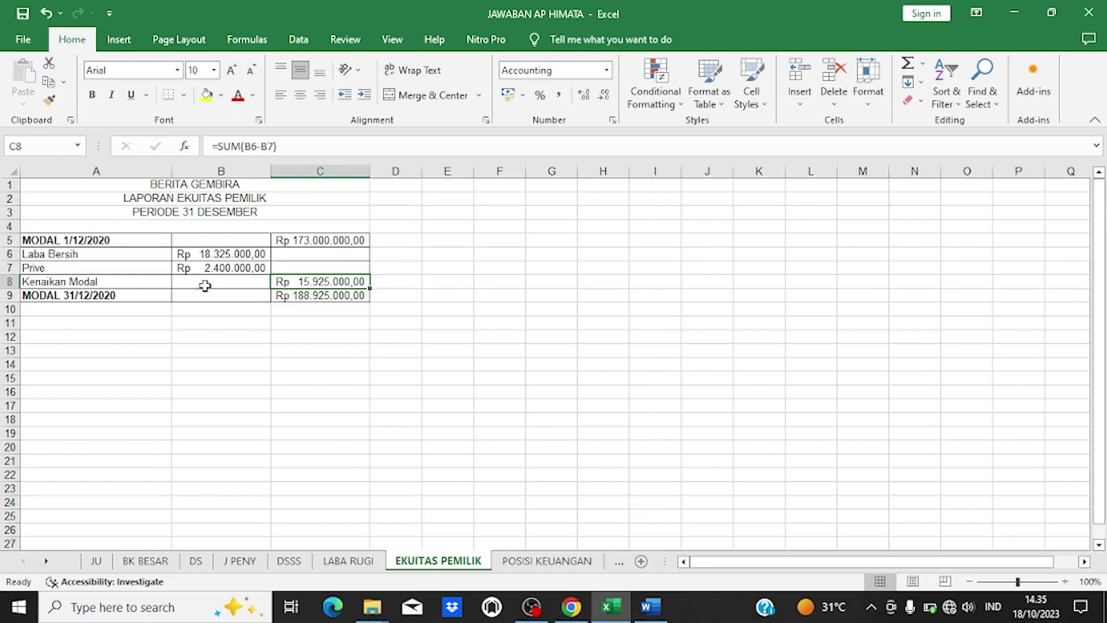
{"action": "left_click", "coordinate": [62, 294]}
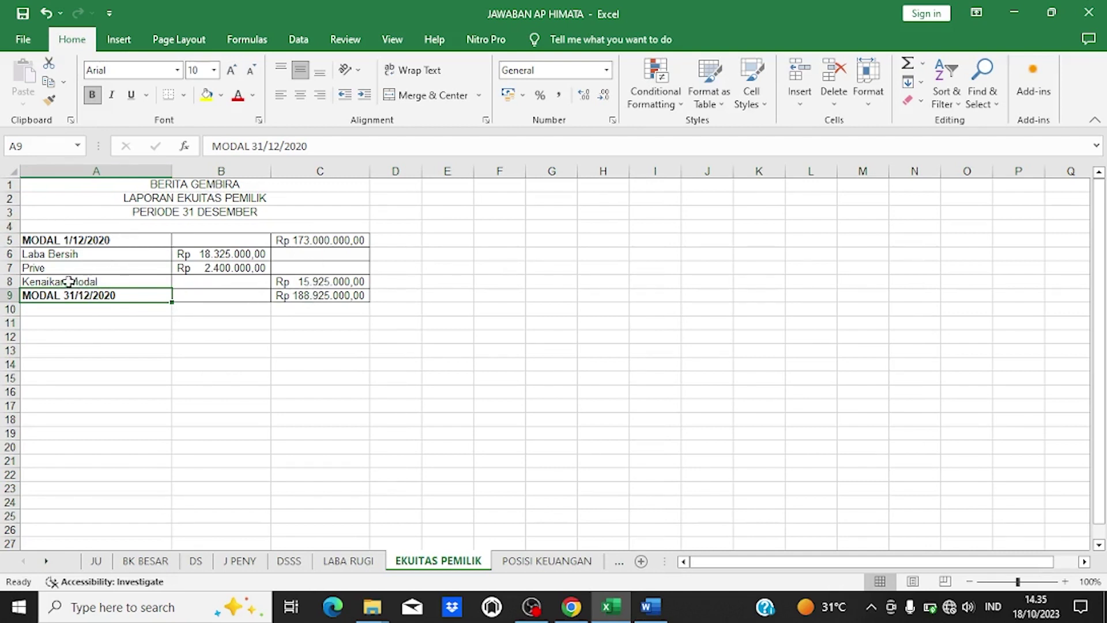
{"action": "left_click", "coordinate": [311, 293]}
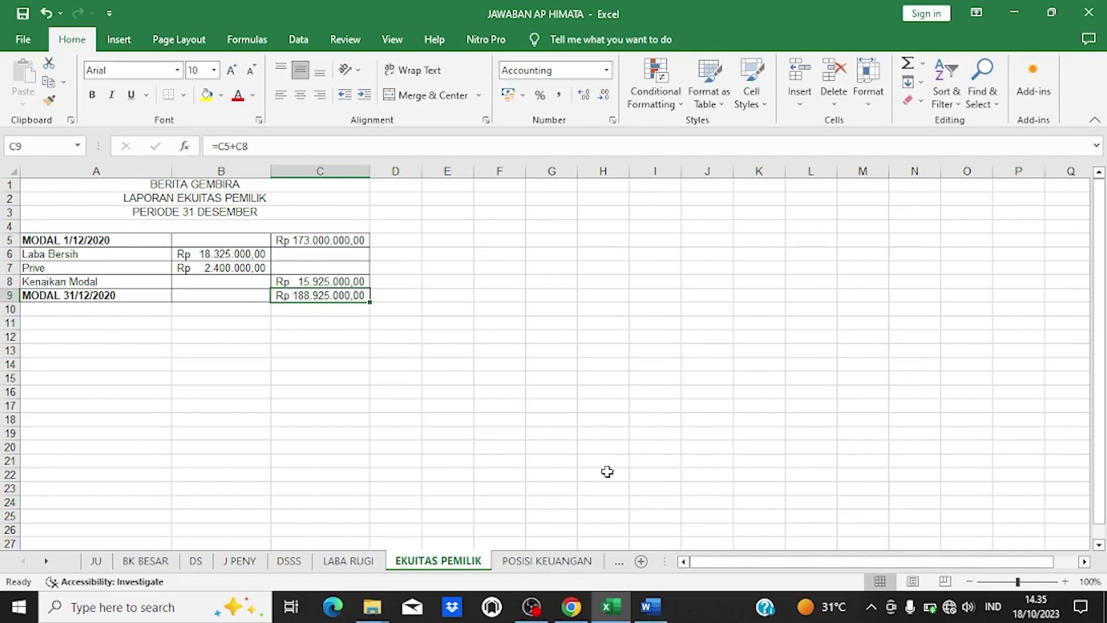
{"action": "left_click", "coordinate": [564, 561]}
{"action": "left_click", "coordinate": [490, 560]}
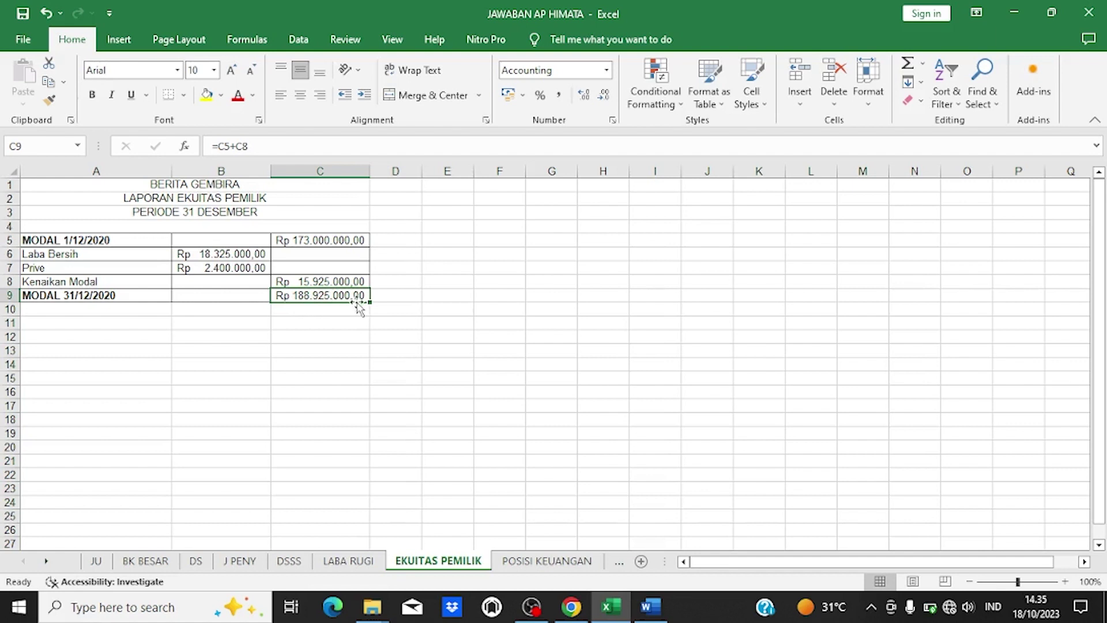
Step: Review how Kenaikan Modal and the MODAL 1/12/2020 amount combine in the MODAL 31/12/2020 formula
{"action": "left_click", "coordinate": [98, 281]}
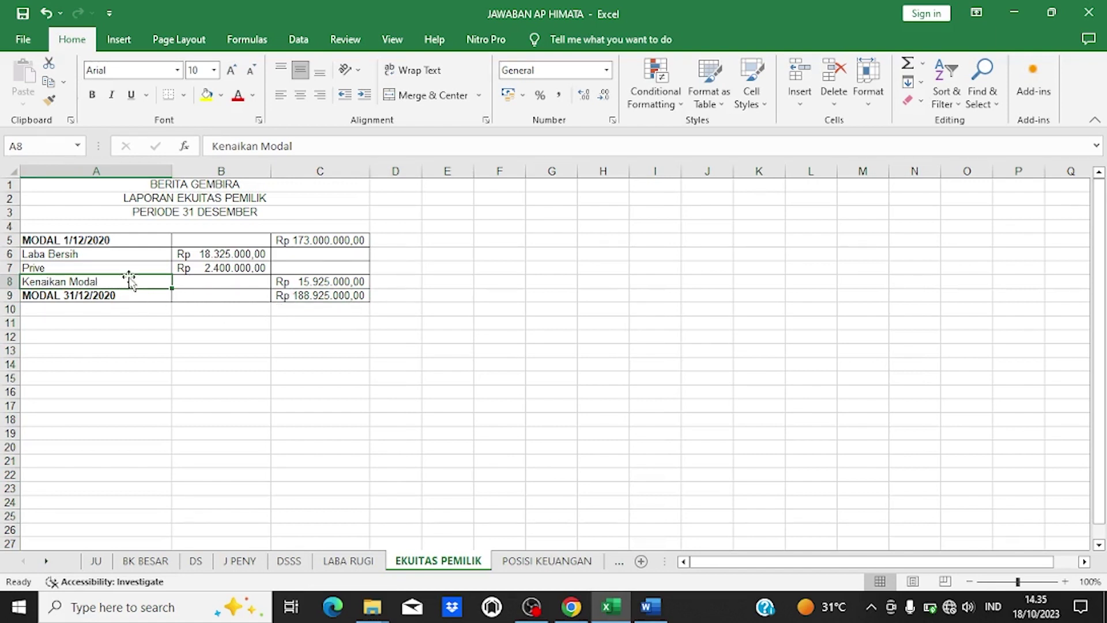
{"action": "left_click", "coordinate": [310, 239]}
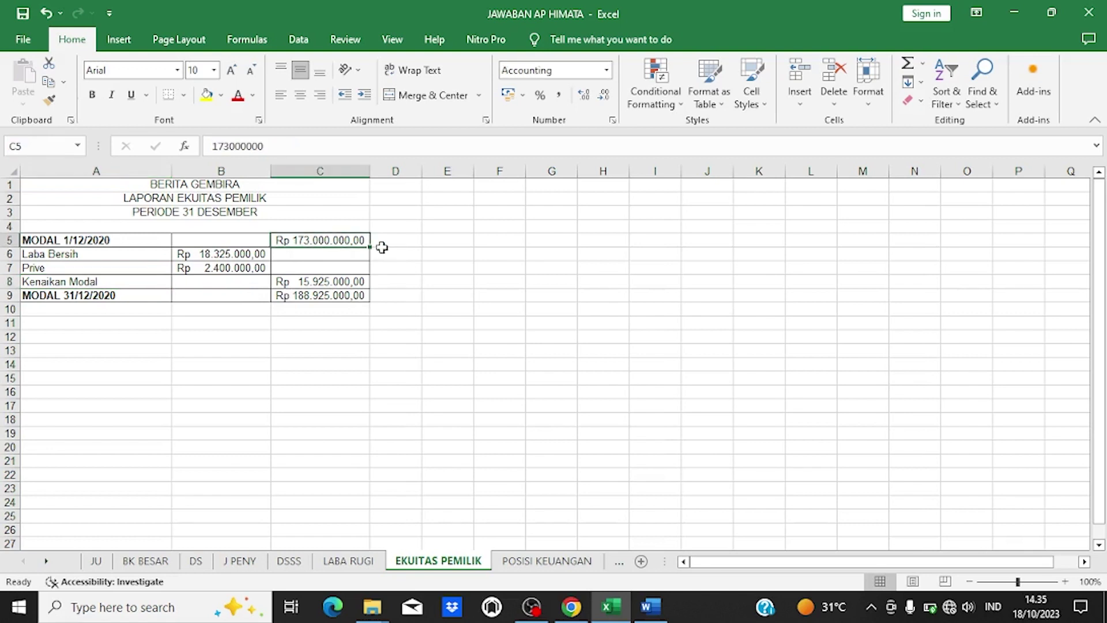
{"action": "left_click", "coordinate": [309, 299]}
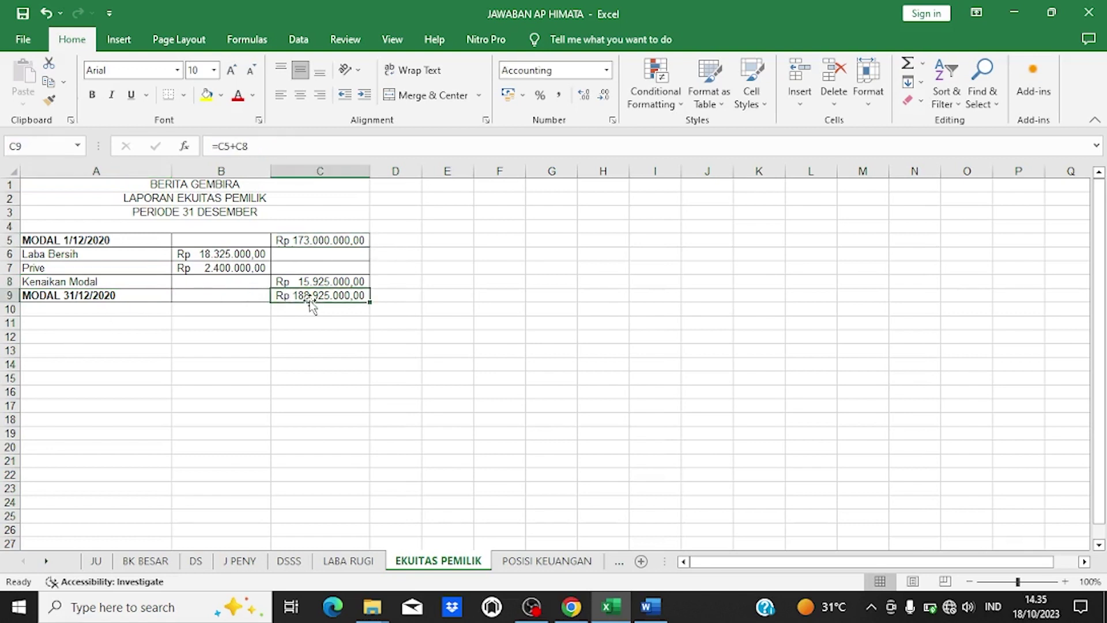
{"action": "left_click", "coordinate": [62, 282]}
{"action": "left_click", "coordinate": [297, 309]}
{"action": "left_click", "coordinate": [298, 295]}
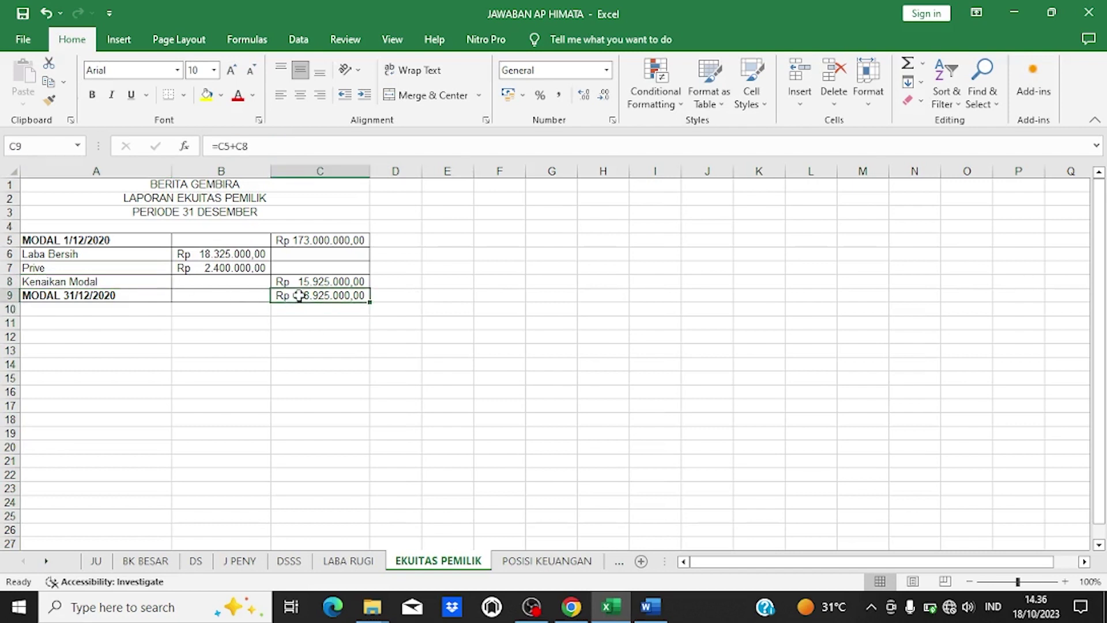
Step: Compare the POSISI KEUANGAN report with the DSSS account balances, and examine the TOTAL cells for assets and for liabilities and equity
{"action": "left_click", "coordinate": [523, 554]}
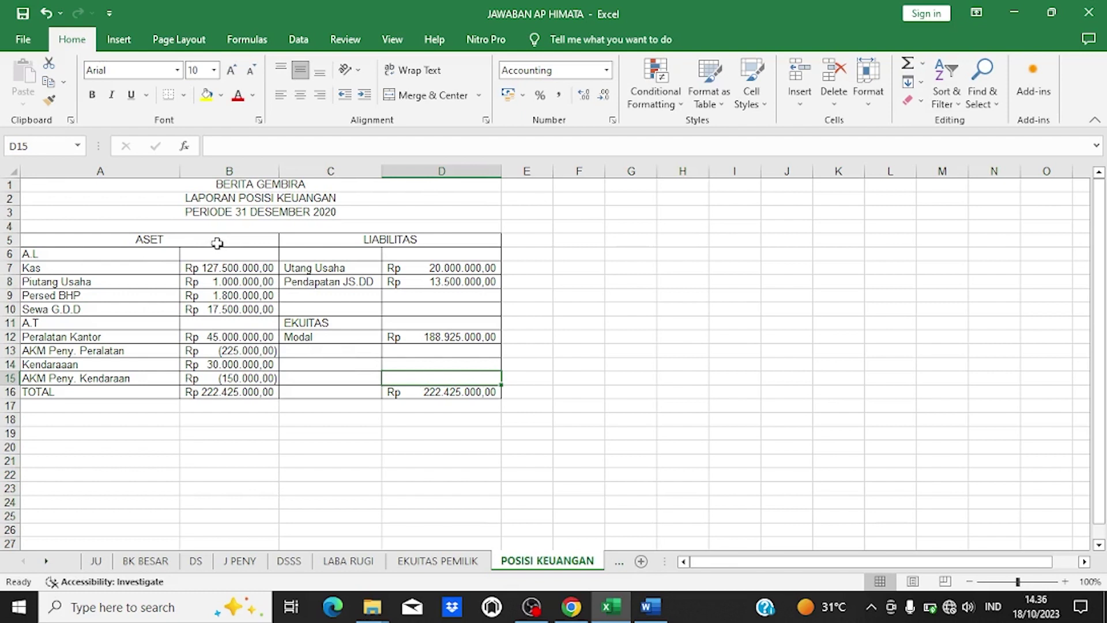
{"action": "left_click", "coordinate": [298, 564]}
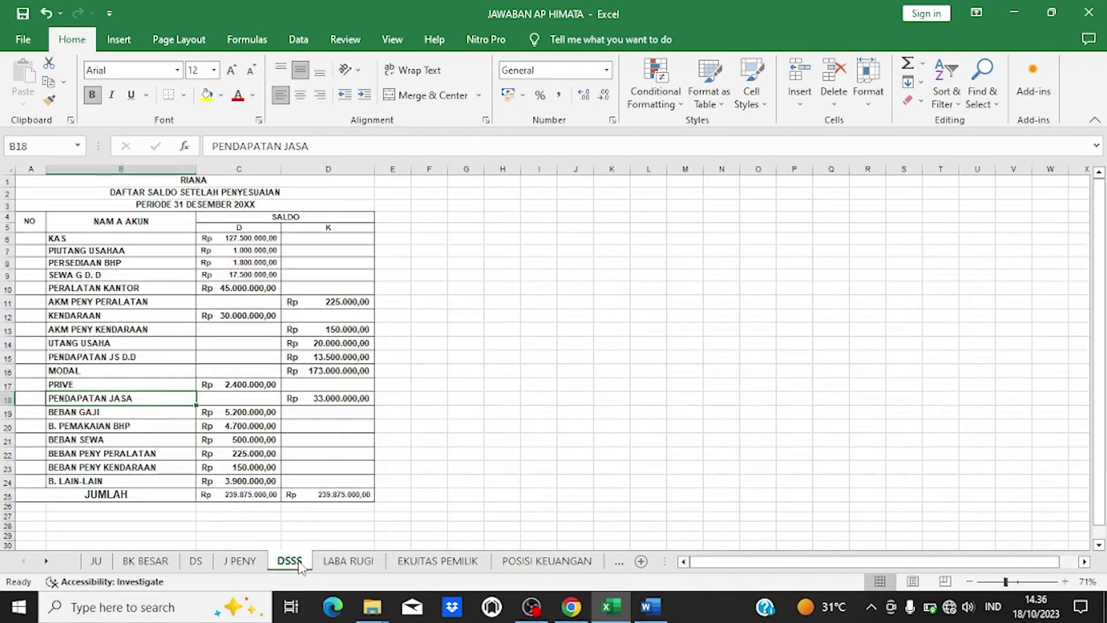
{"action": "left_click", "coordinate": [531, 564]}
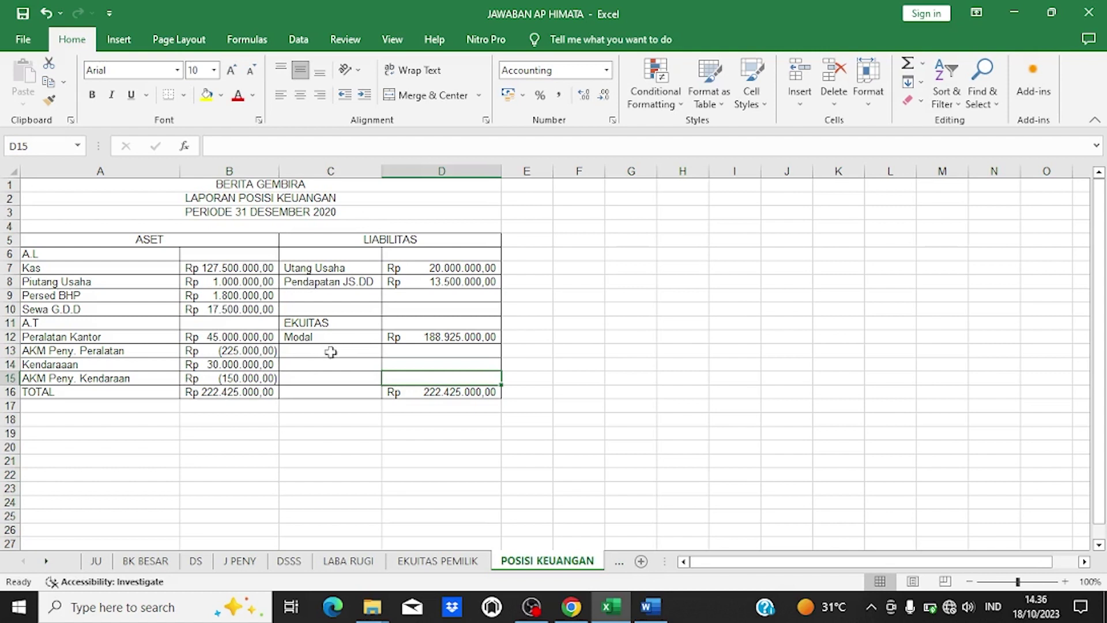
{"action": "left_click", "coordinate": [216, 394]}
{"action": "left_click", "coordinate": [406, 395]}
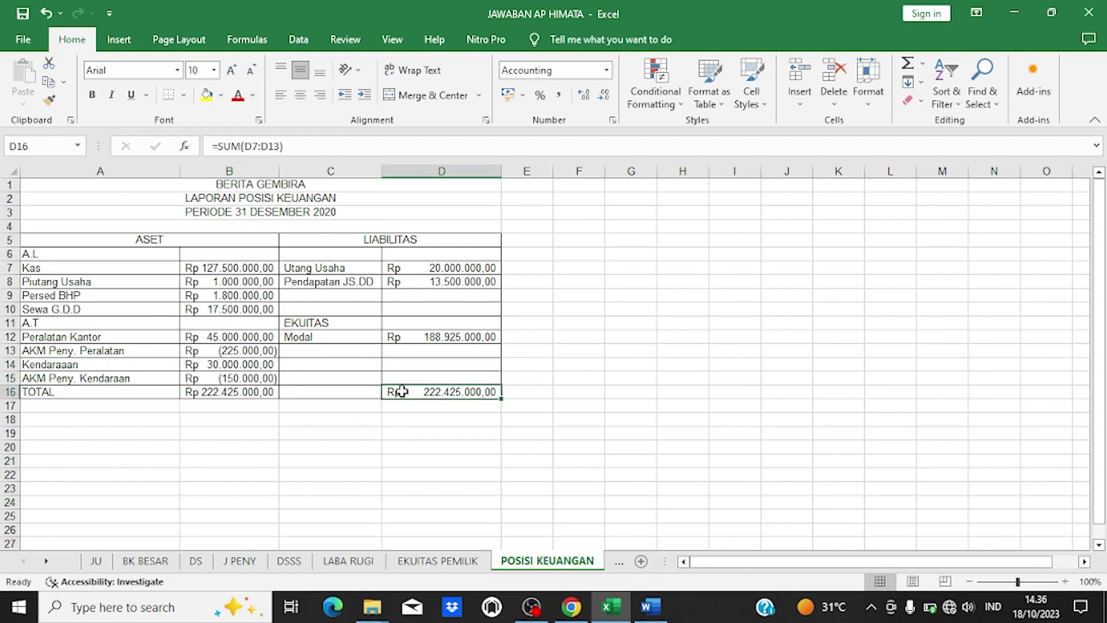